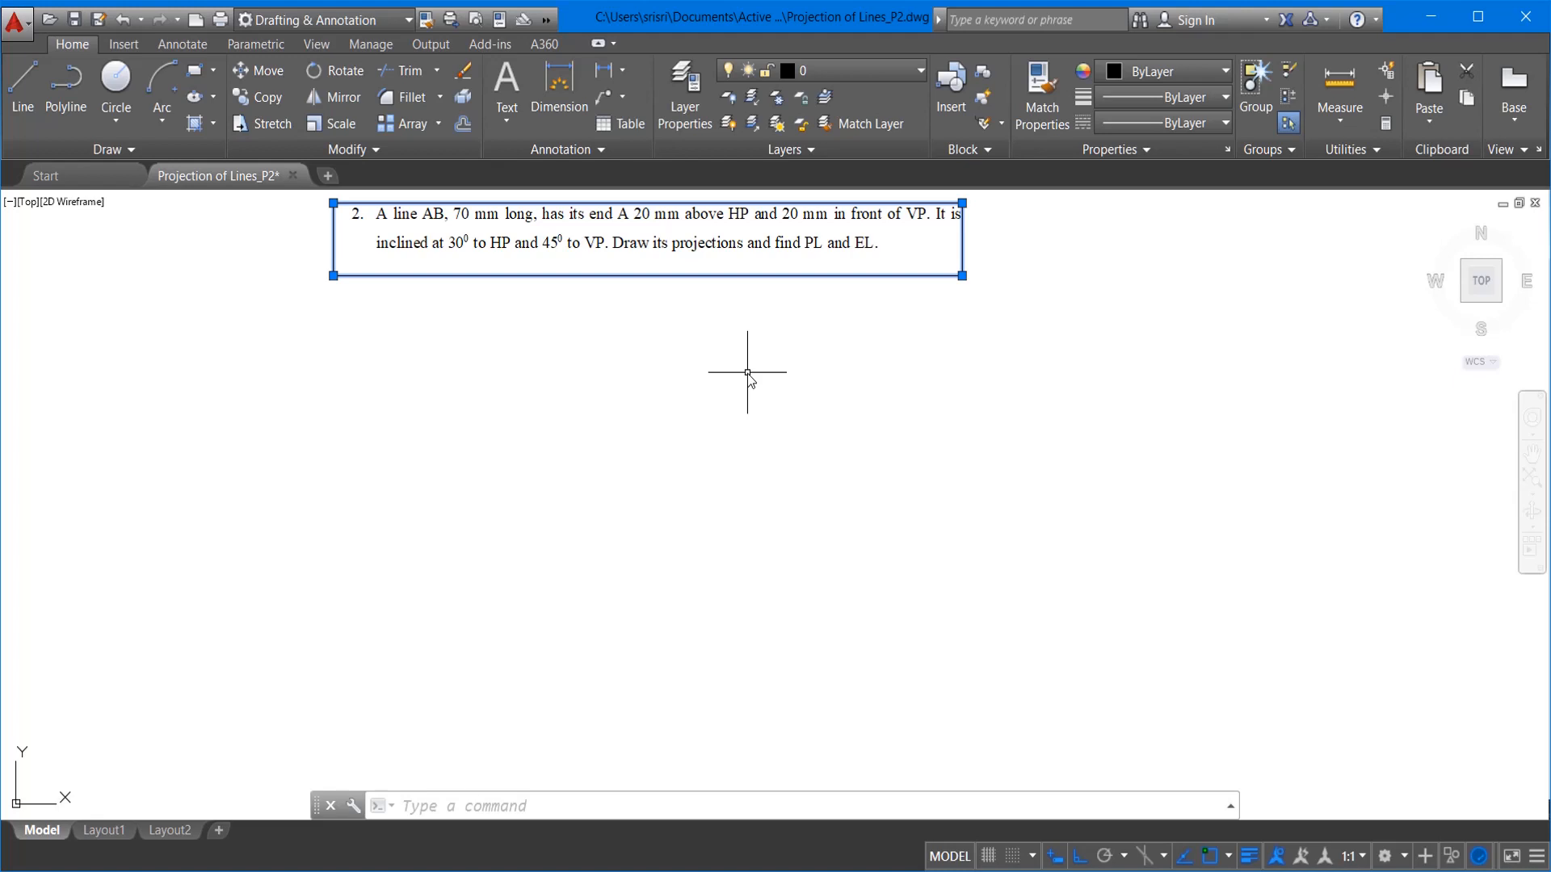
Step: Write a three-line multiline text note below the problem statement: "TL, Theta, Phi, a', a", "Projection" and "PL, EL"
{"action": "left_click", "coordinate": [191, 50]}
{"action": "left_click", "coordinate": [39, 89]}
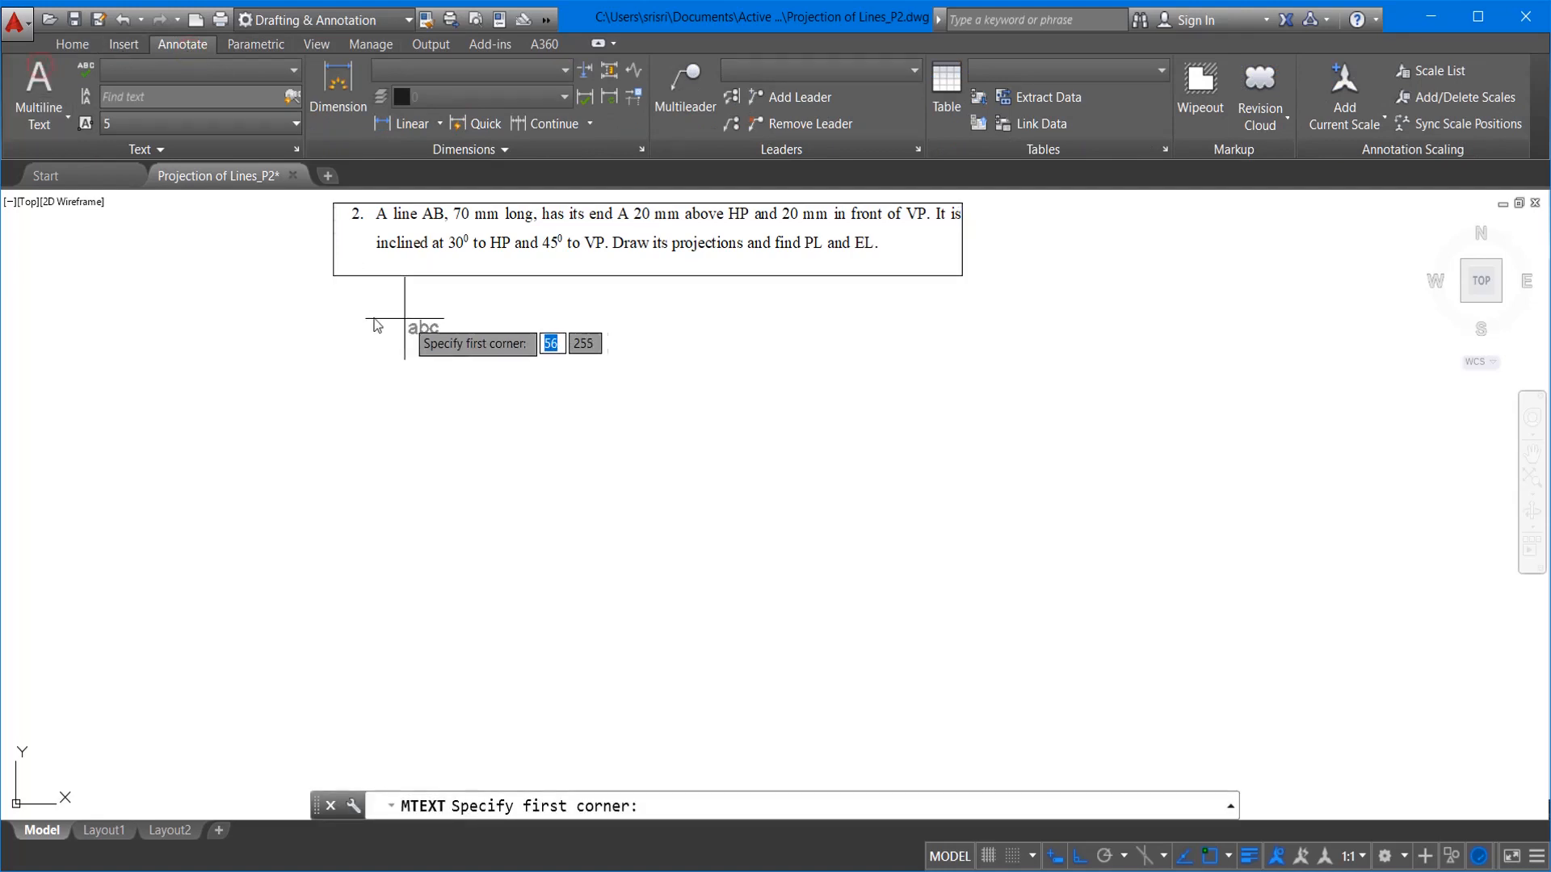
{"action": "left_click", "coordinate": [350, 315]}
{"action": "left_click", "coordinate": [650, 412]}
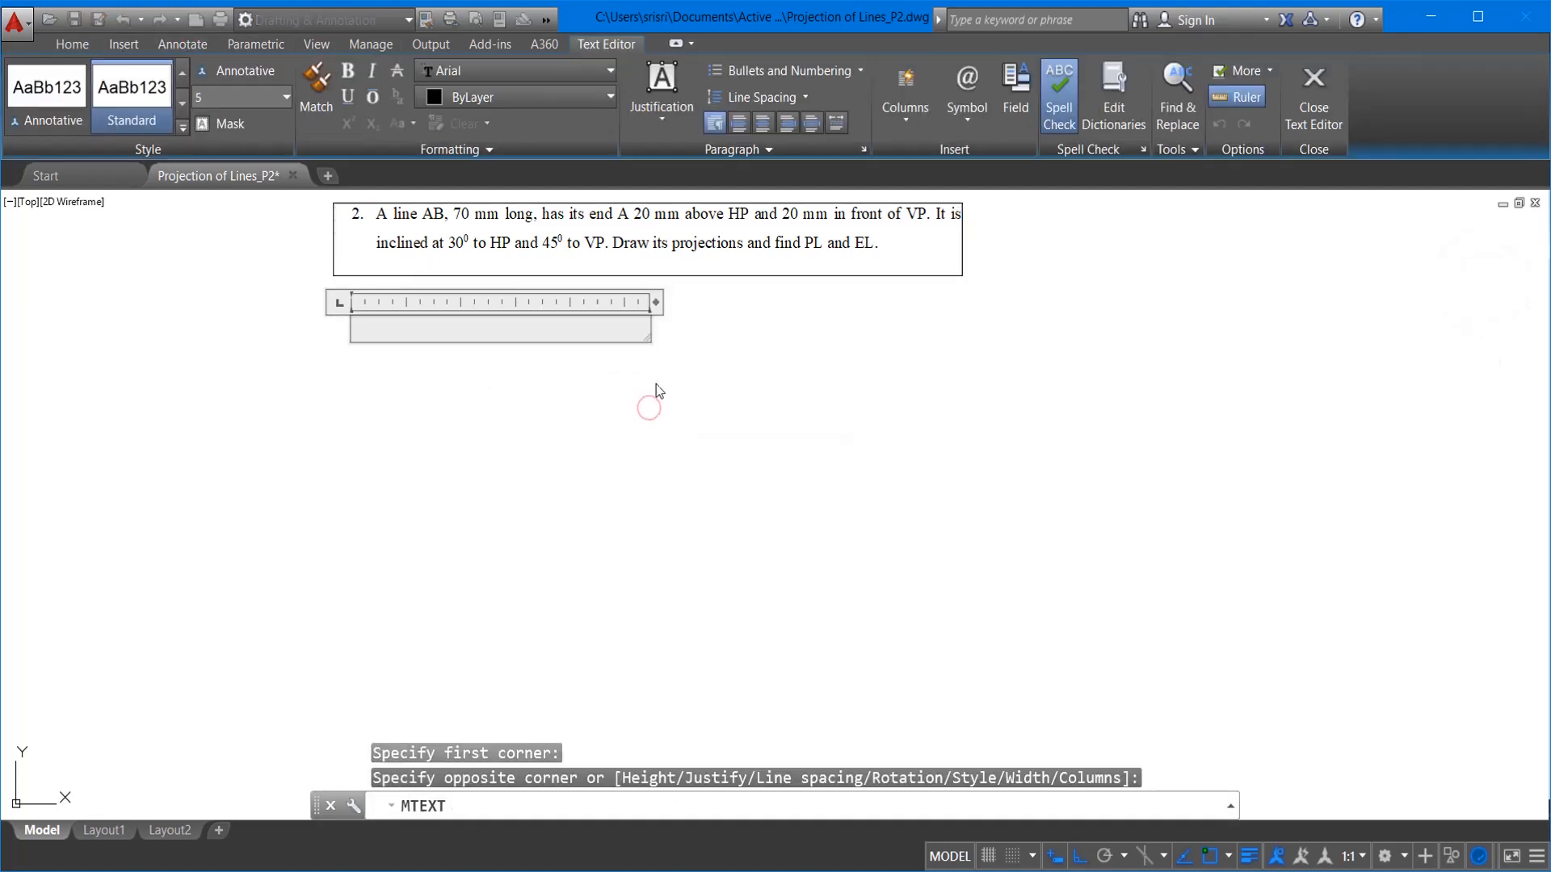
{"action": "type", "text": "TL, Theta"}
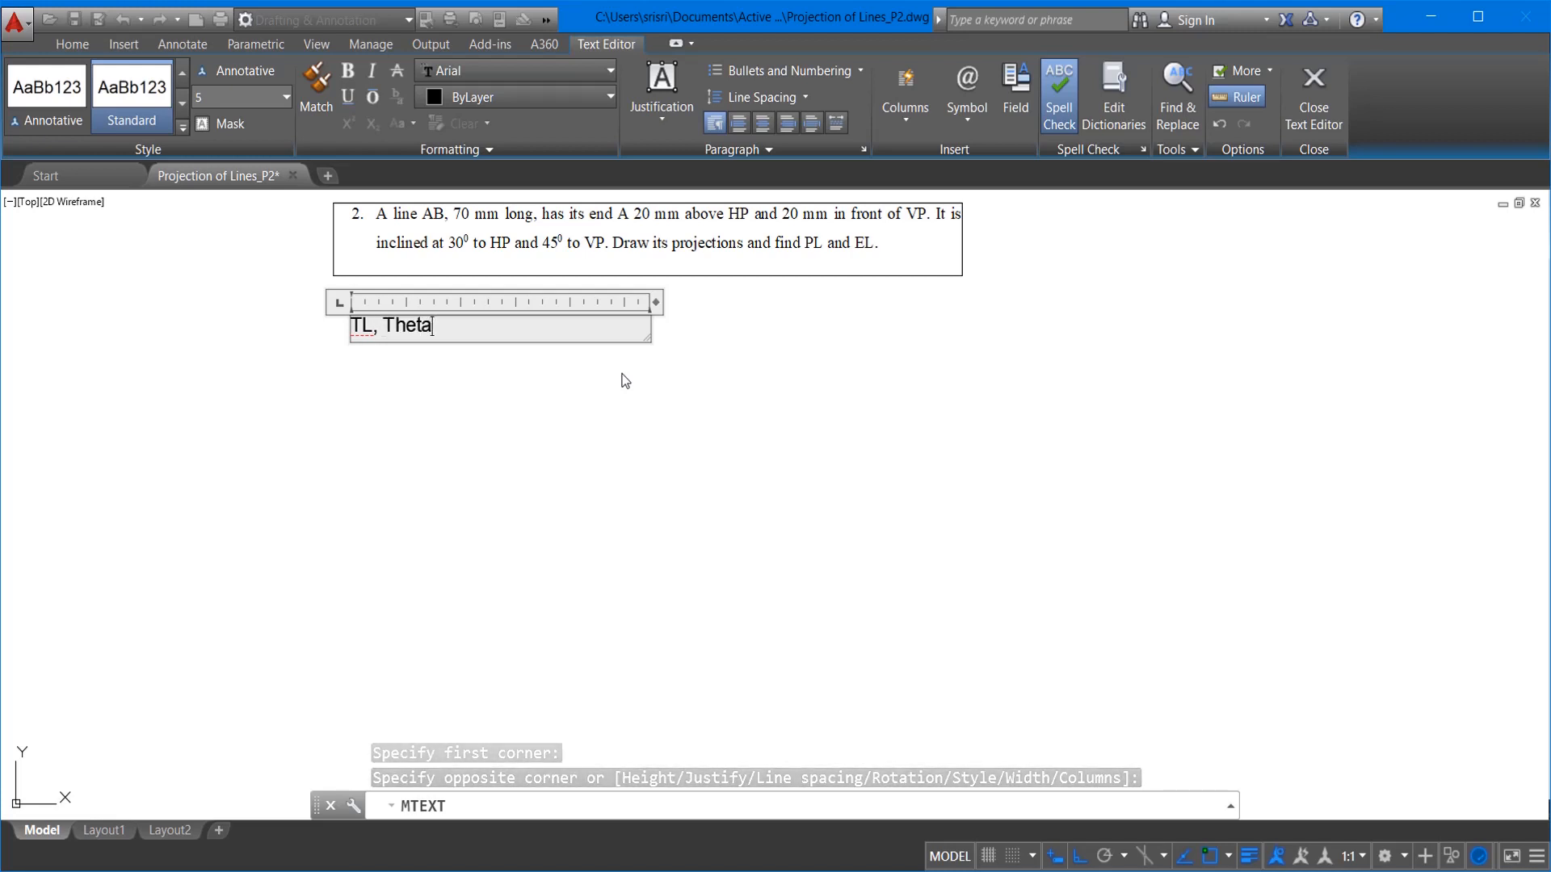
{"action": "type", "text": ", Phi, a', a"}
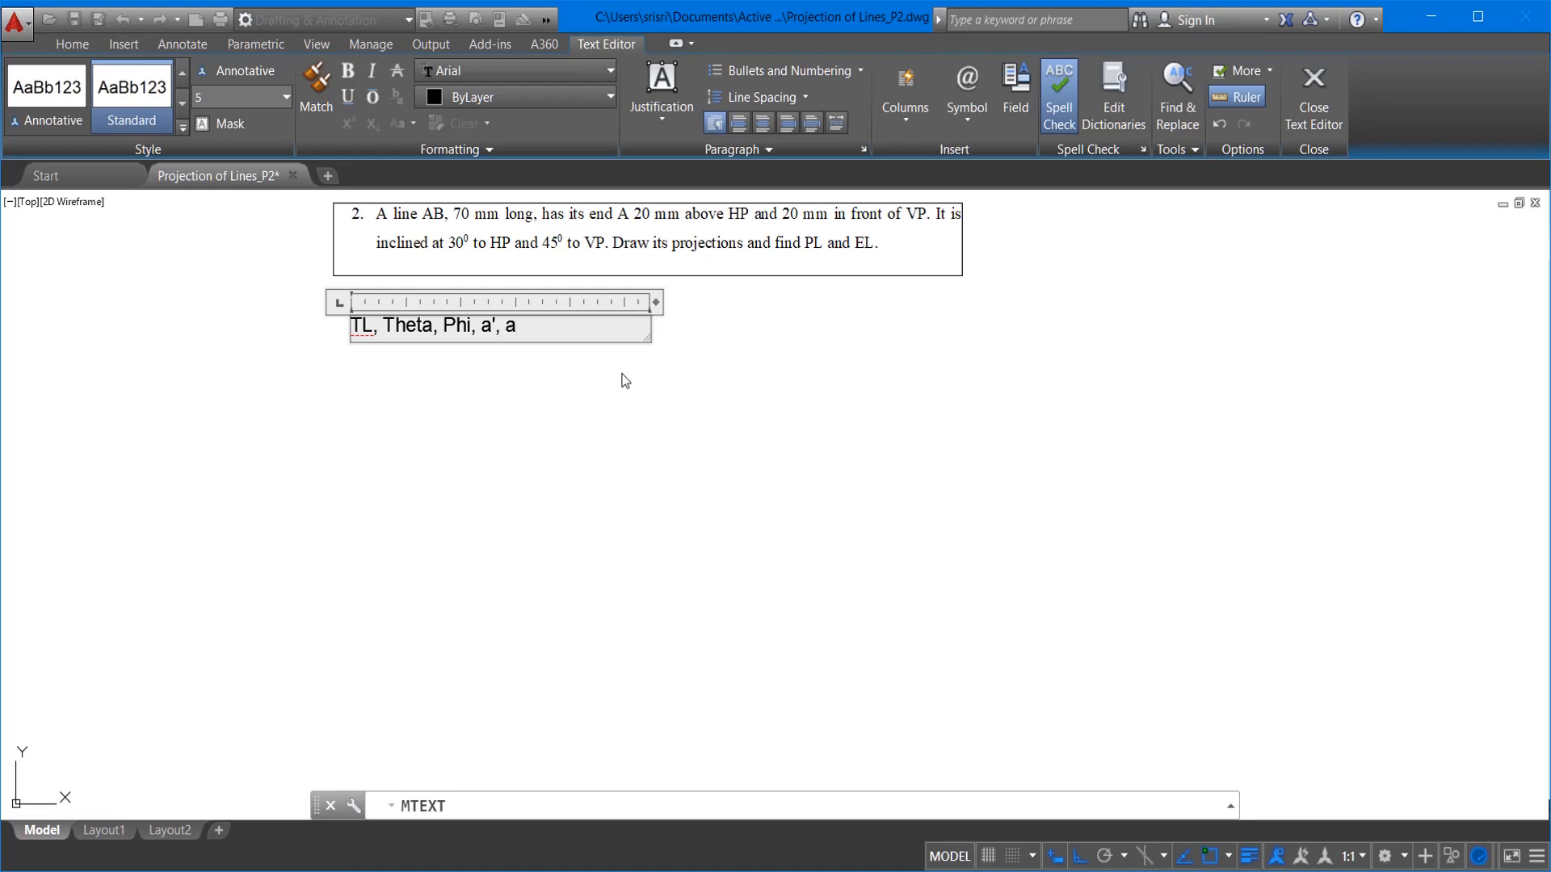
{"action": "key", "text": "Return"}
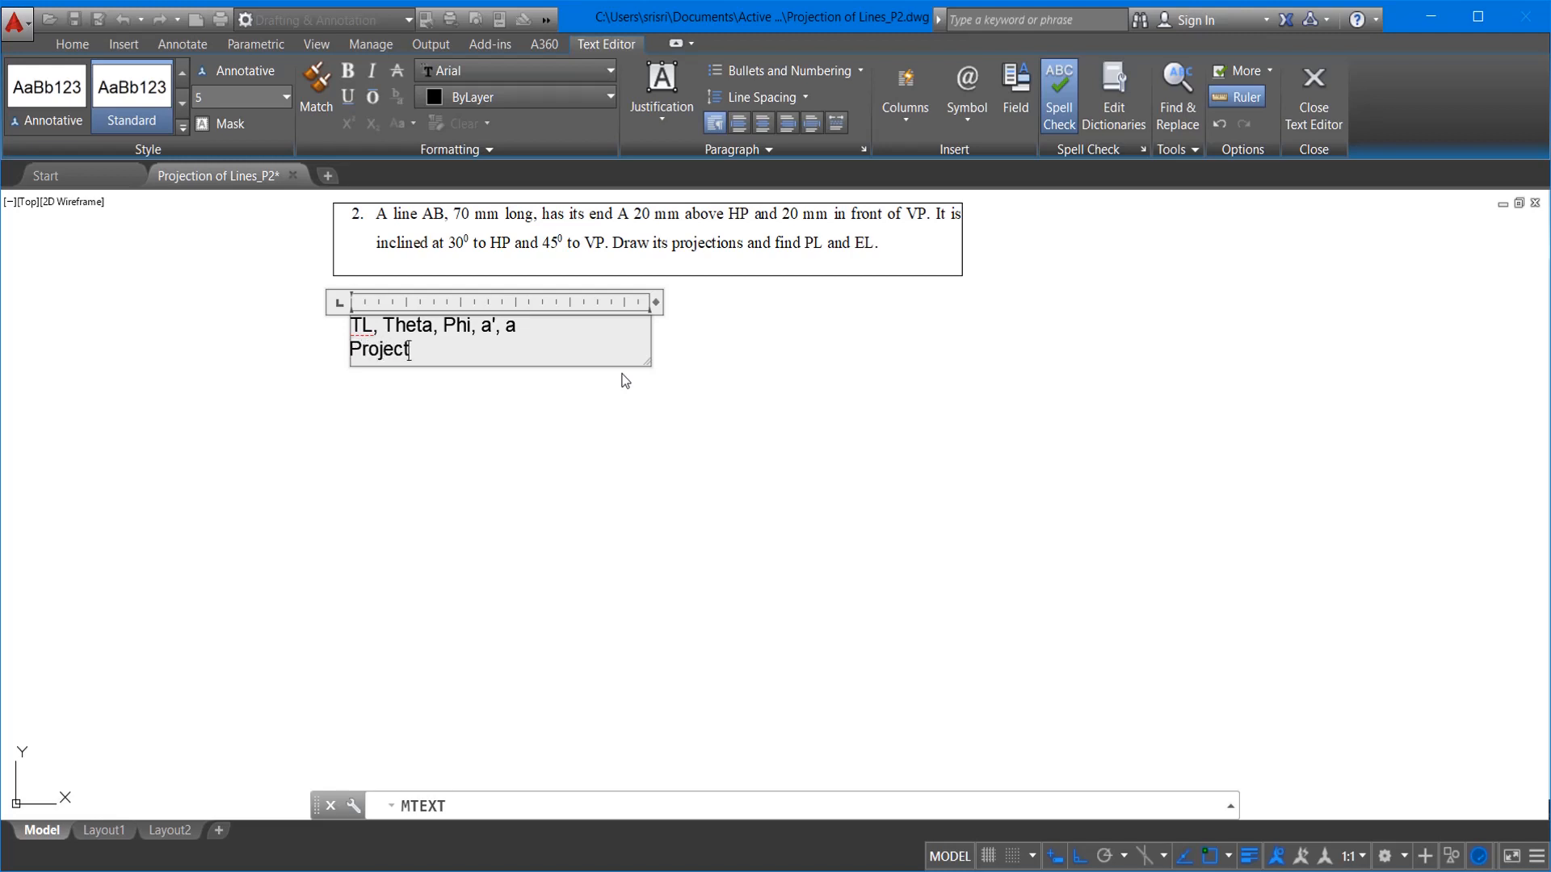
{"action": "key", "text": "Return"}
{"action": "type", "text": "PL, EL"}
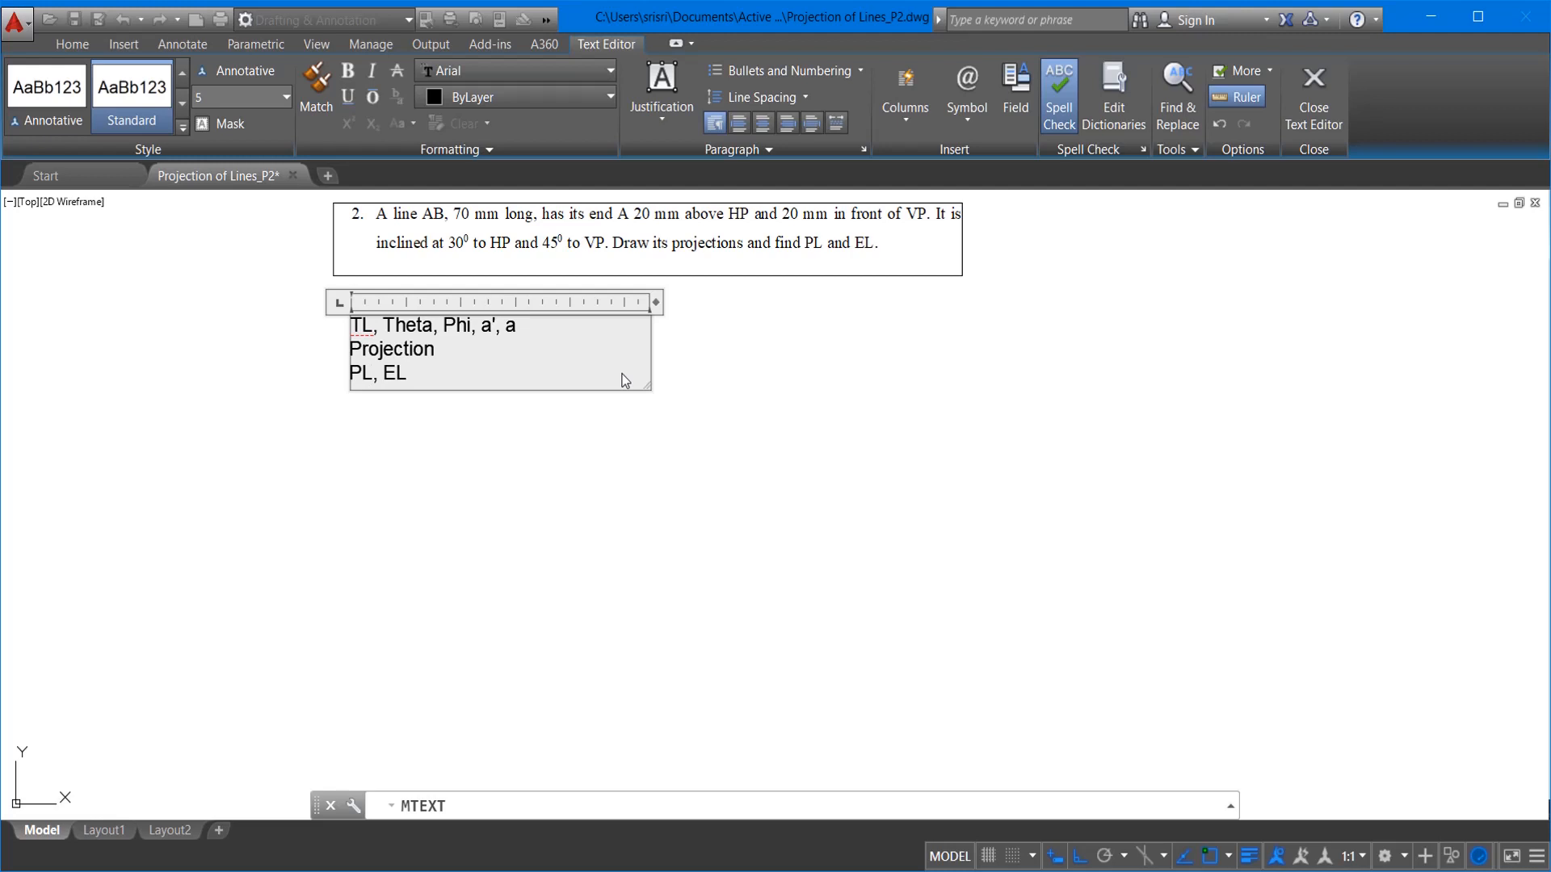
{"action": "left_click", "coordinate": [721, 449]}
Step: Delete the three-line text note below the problem statement
{"action": "left_click", "coordinate": [434, 347]}
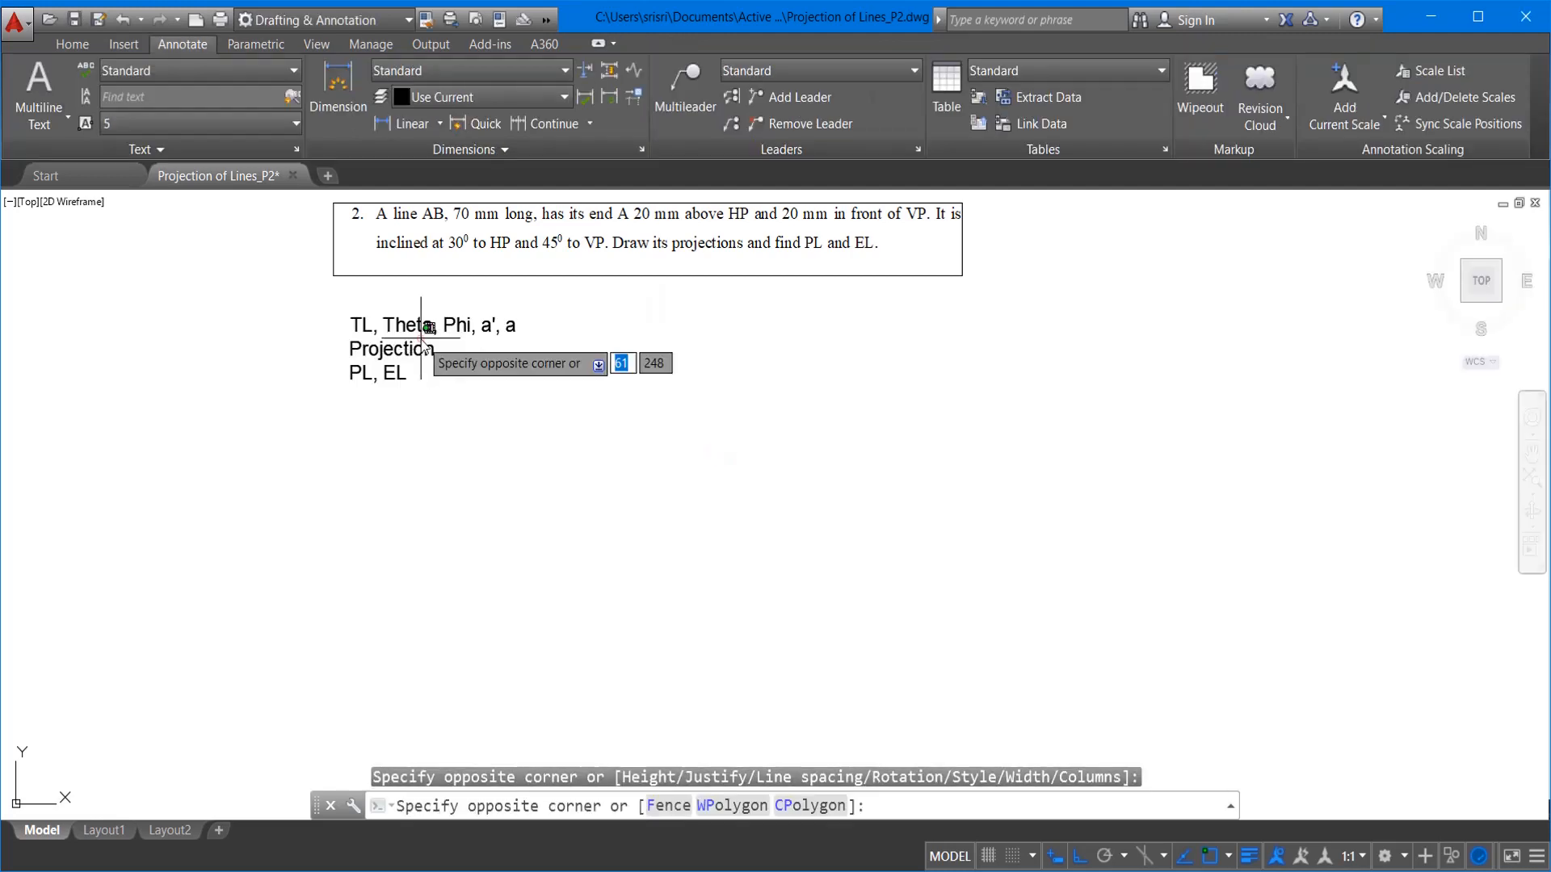
{"action": "left_click", "coordinate": [376, 322]}
{"action": "left_click", "coordinate": [368, 322]}
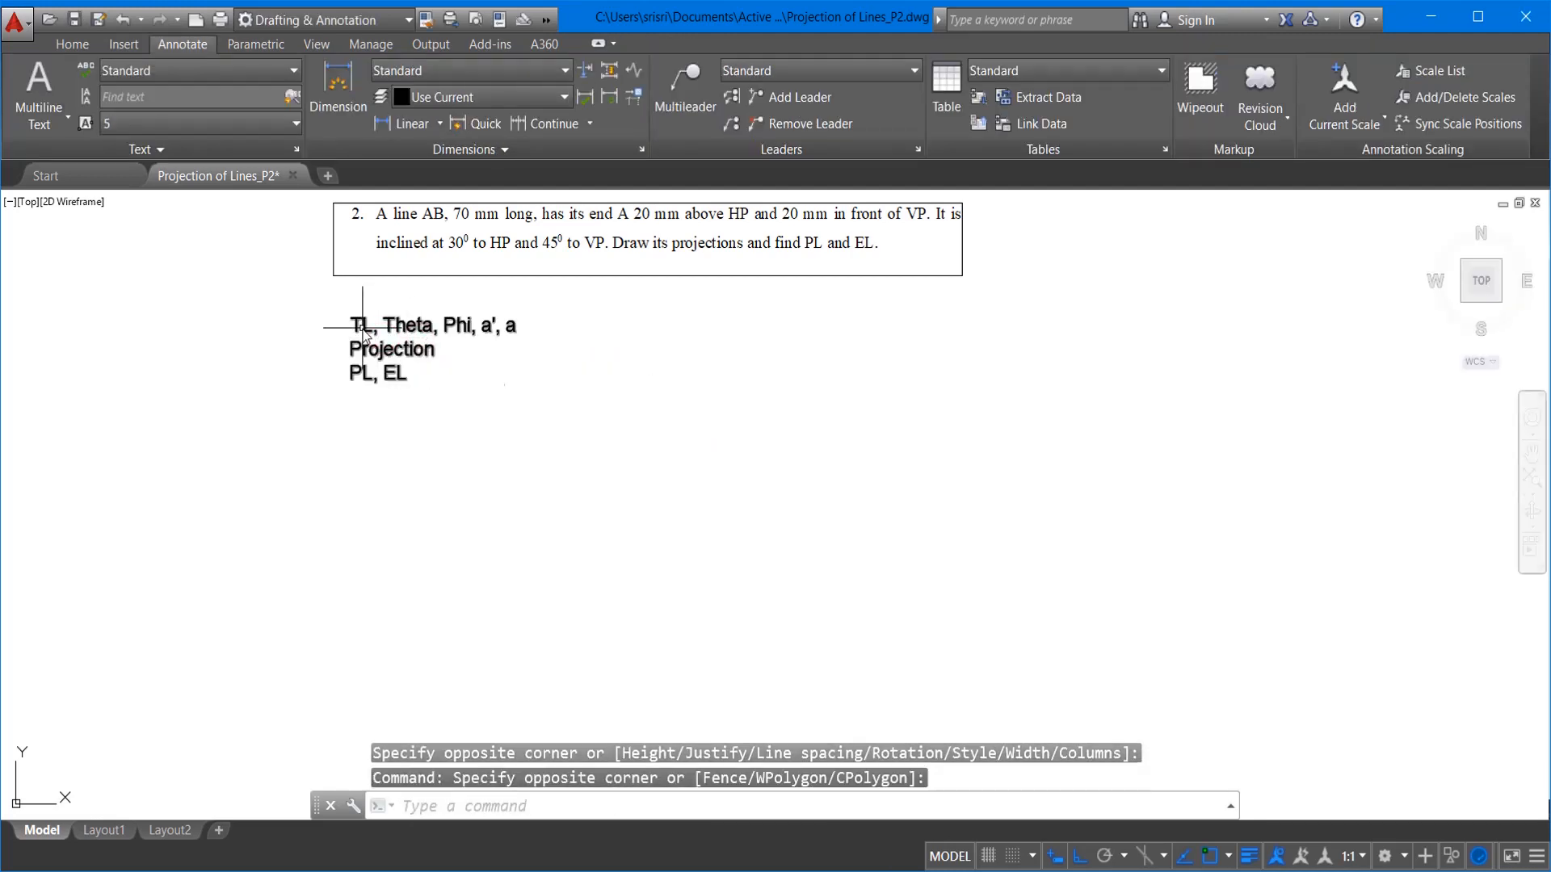
{"action": "key", "text": "Delete"}
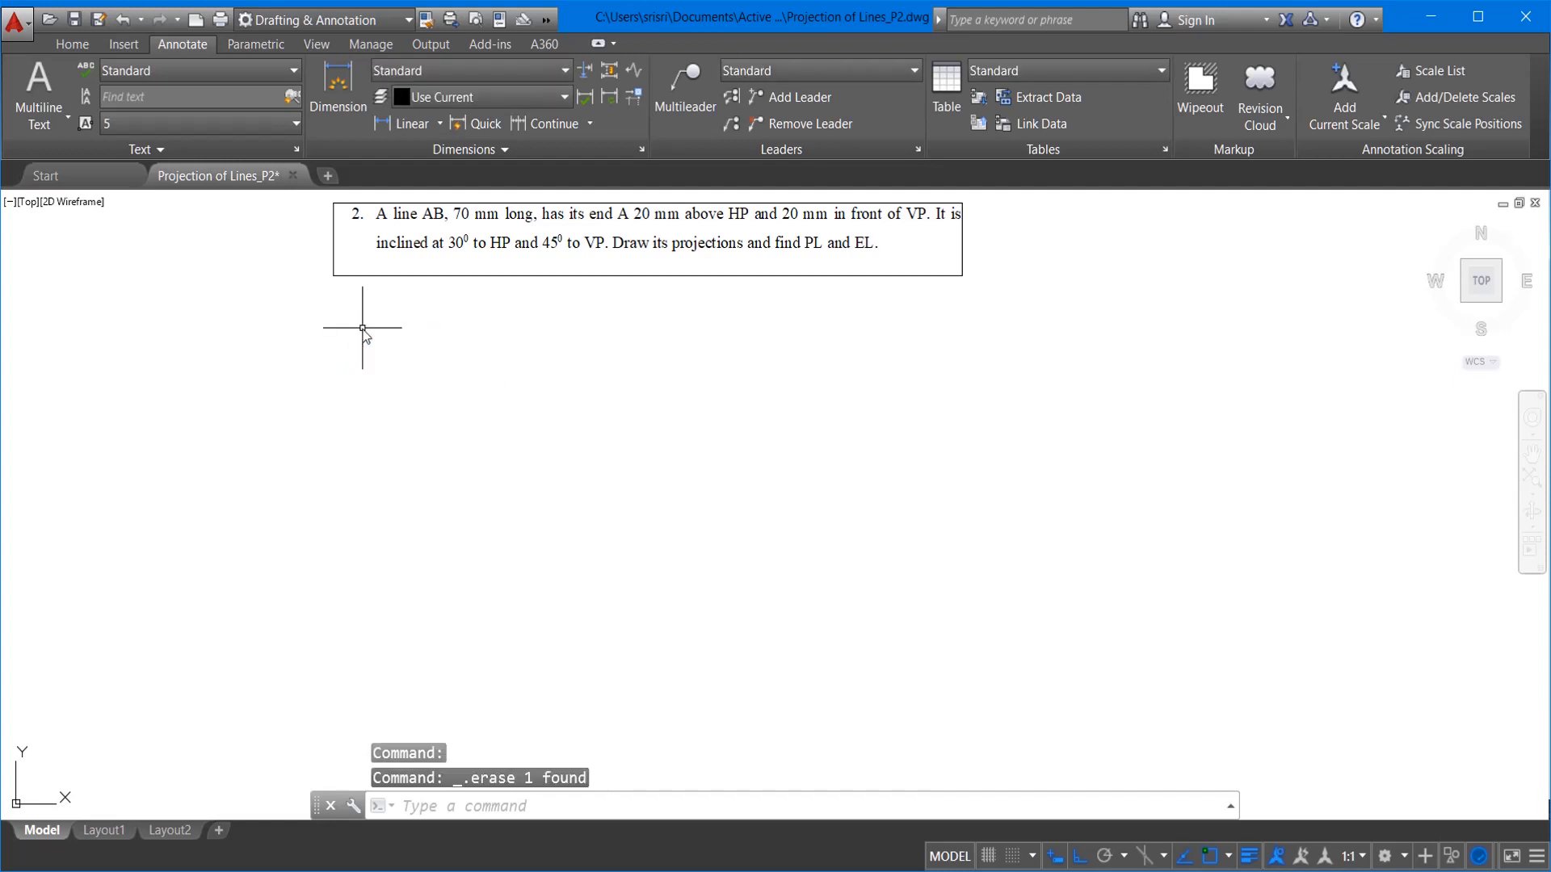
Step: Draw a horizontal reference line 150 mm long in the empty area well below the problem statement
{"action": "left_click", "coordinate": [80, 47]}
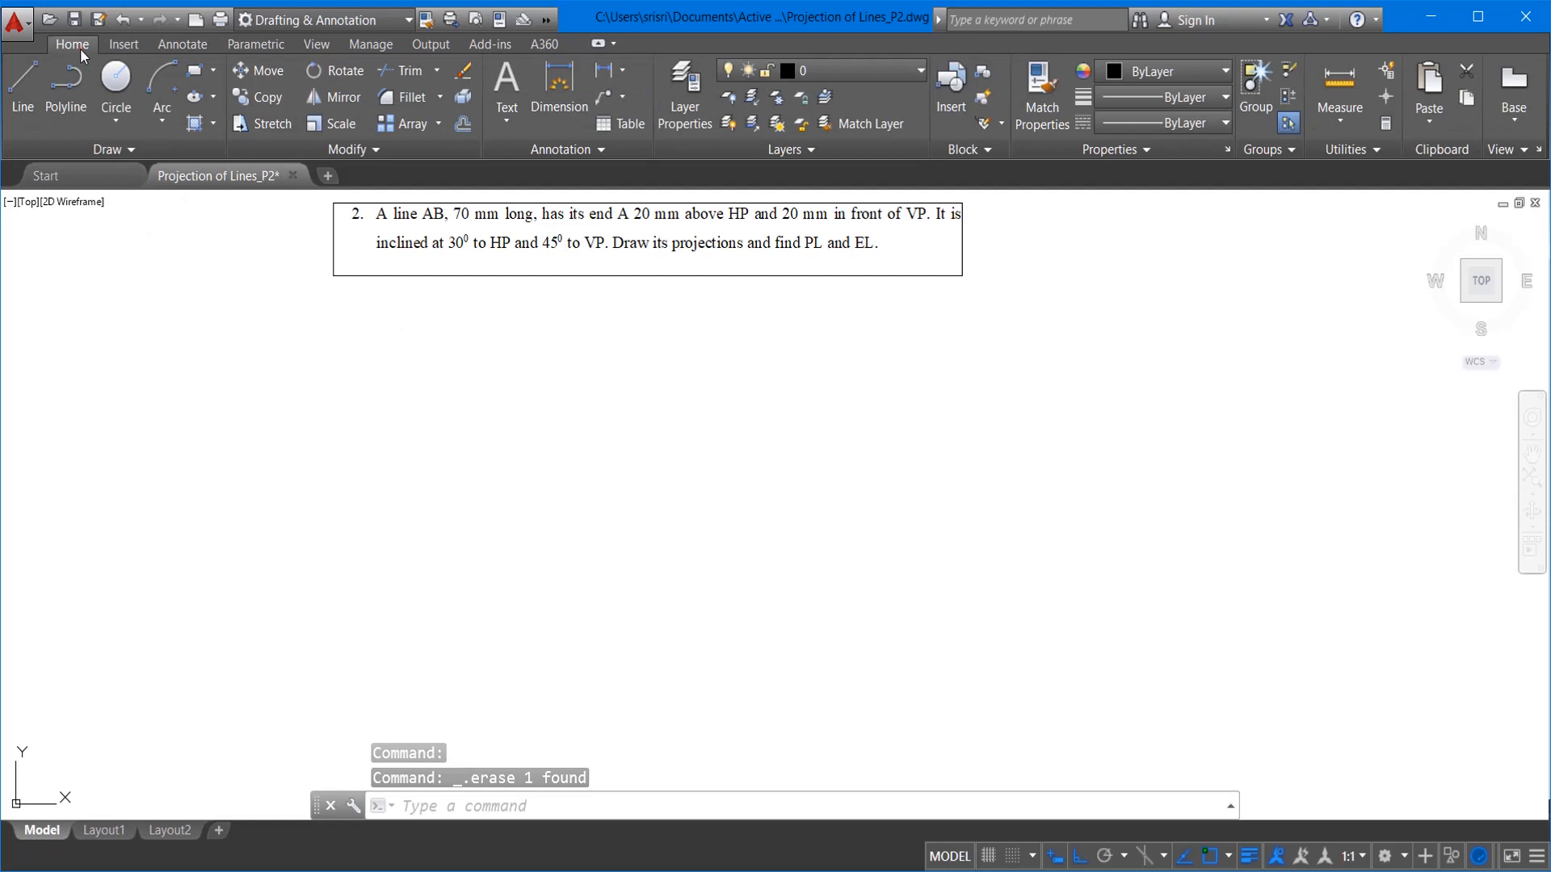
{"action": "left_click", "coordinate": [17, 94]}
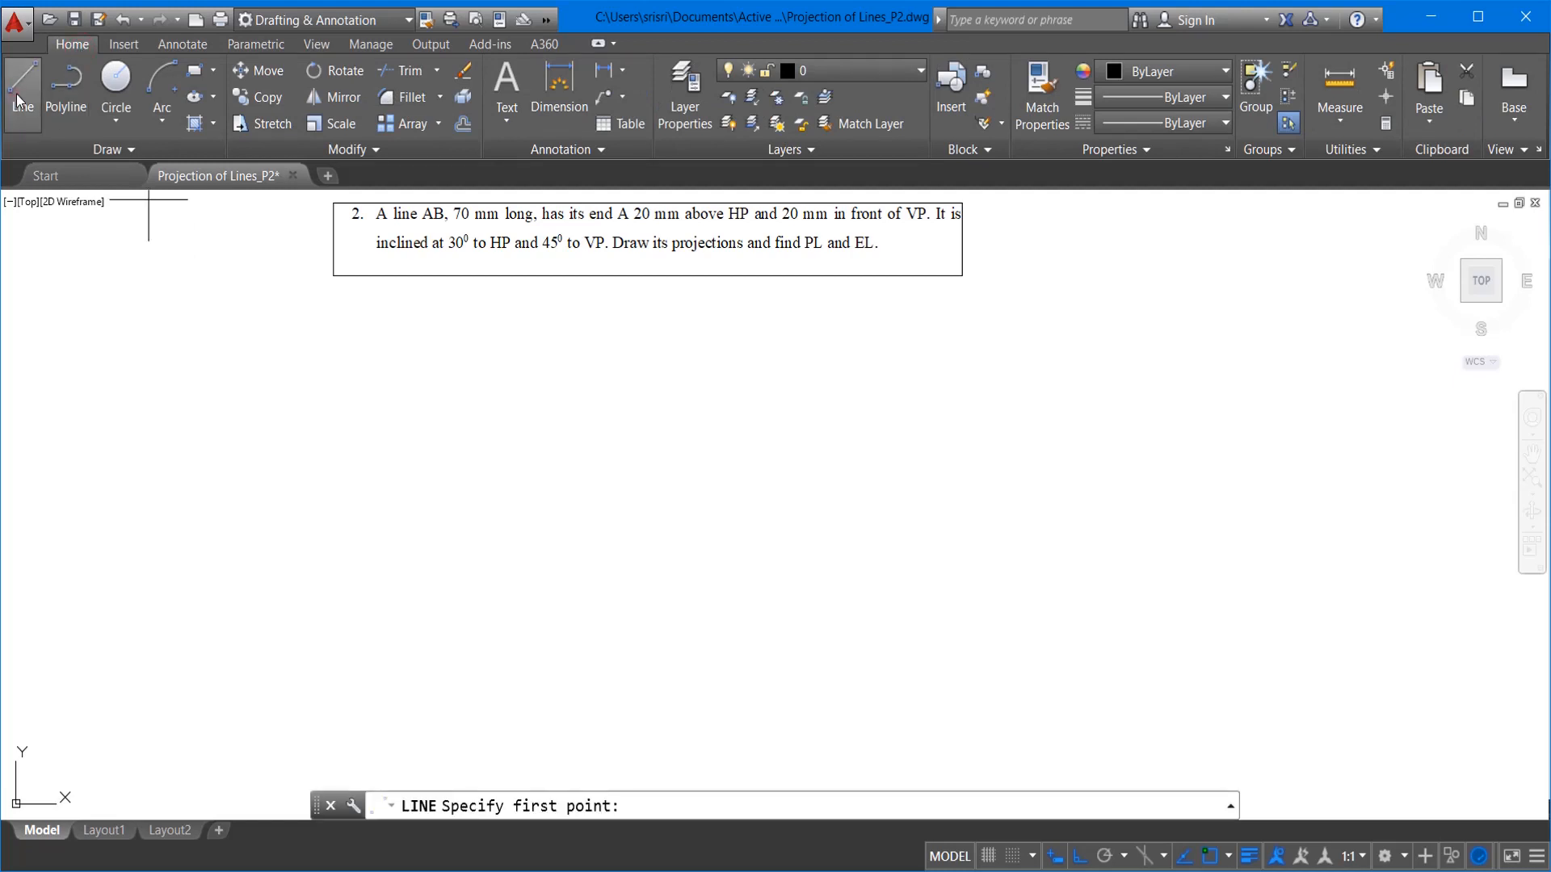
{"action": "left_click", "coordinate": [349, 534]}
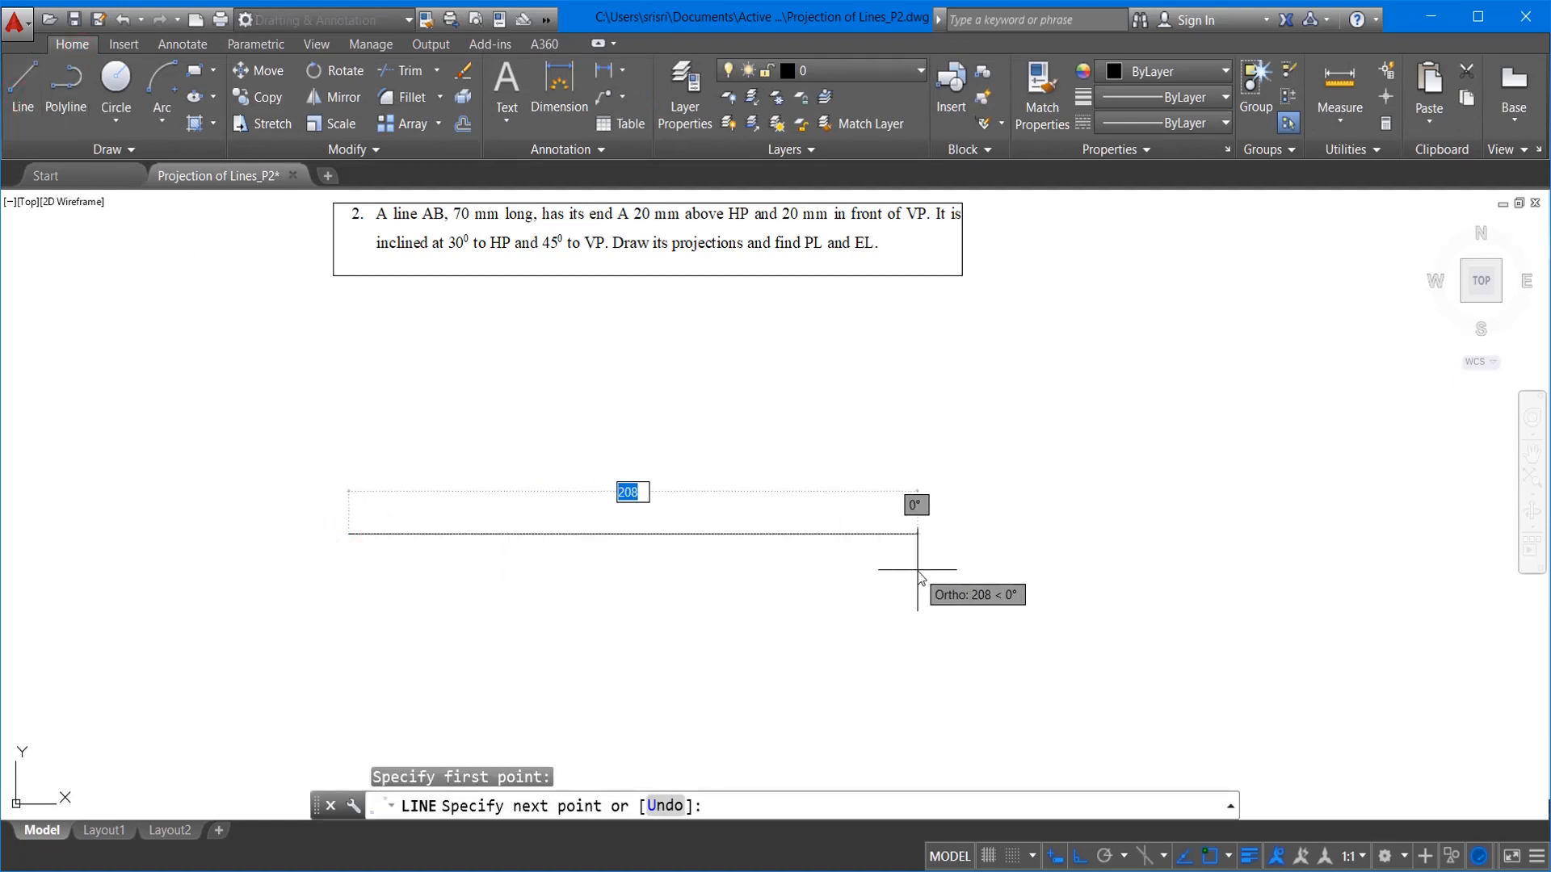
{"action": "type", "text": "150"}
{"action": "key", "text": "Return"}
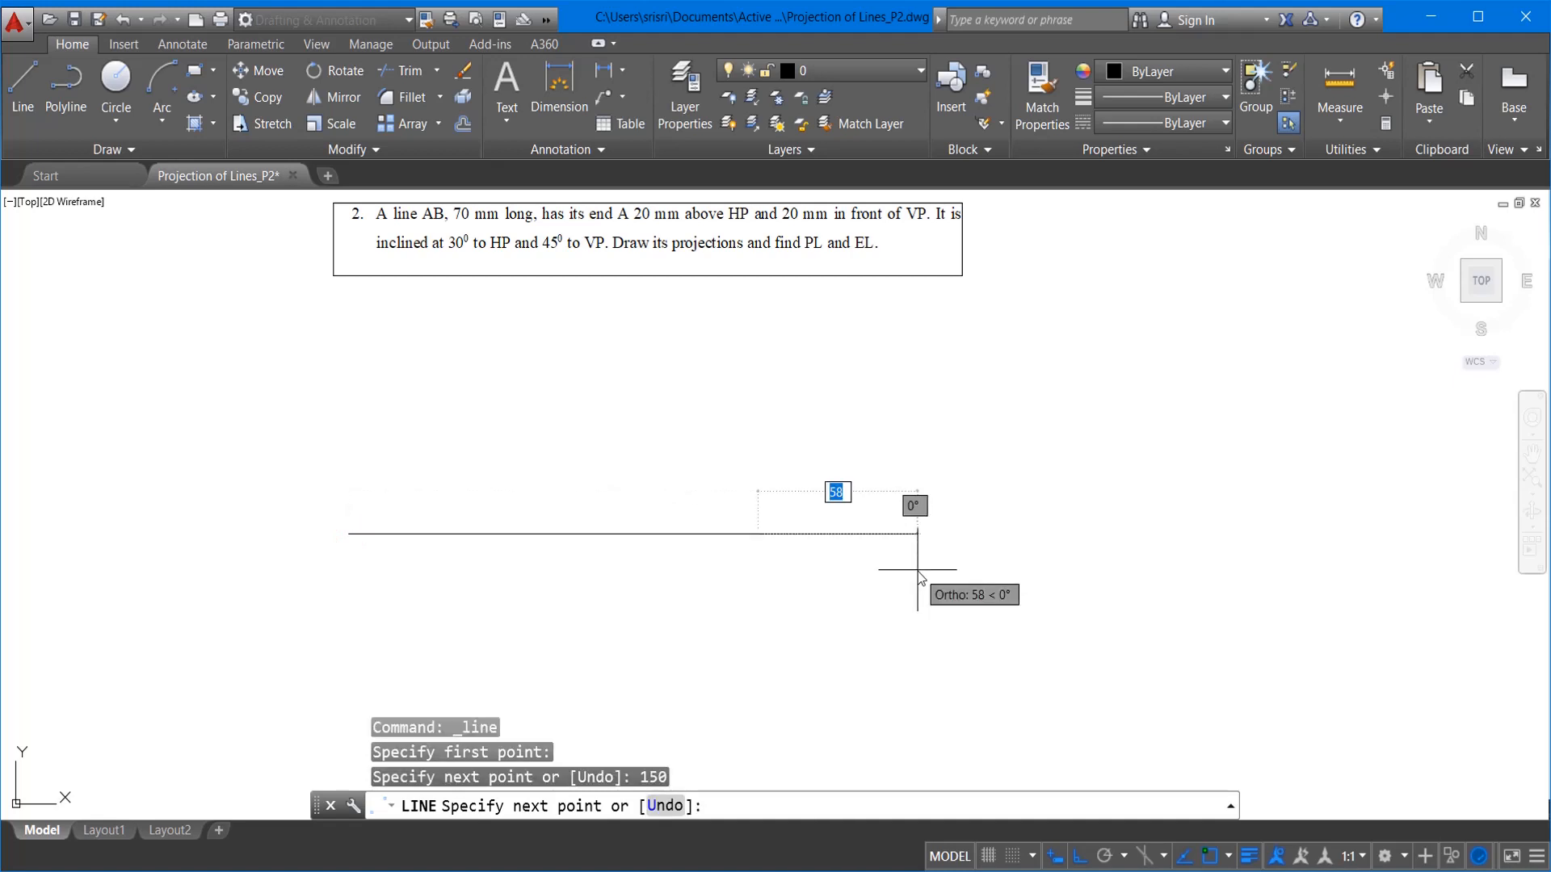
{"action": "key", "text": "Escape"}
Step: Add the multiline text label "X" just below the left end of the reference line
{"action": "left_click", "coordinate": [202, 50]}
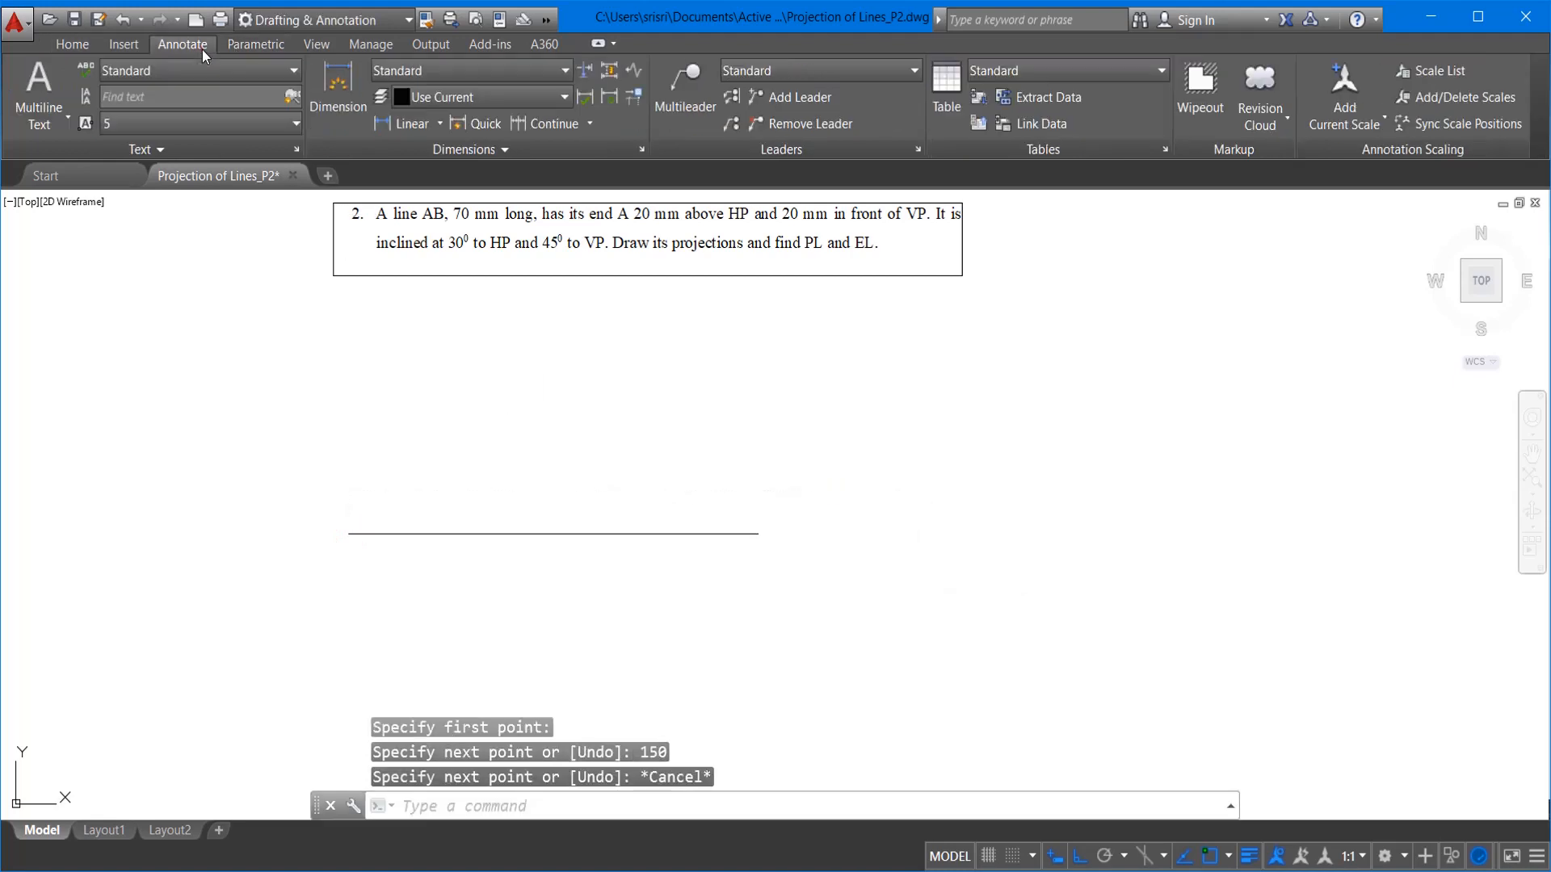
{"action": "left_click", "coordinate": [39, 89]}
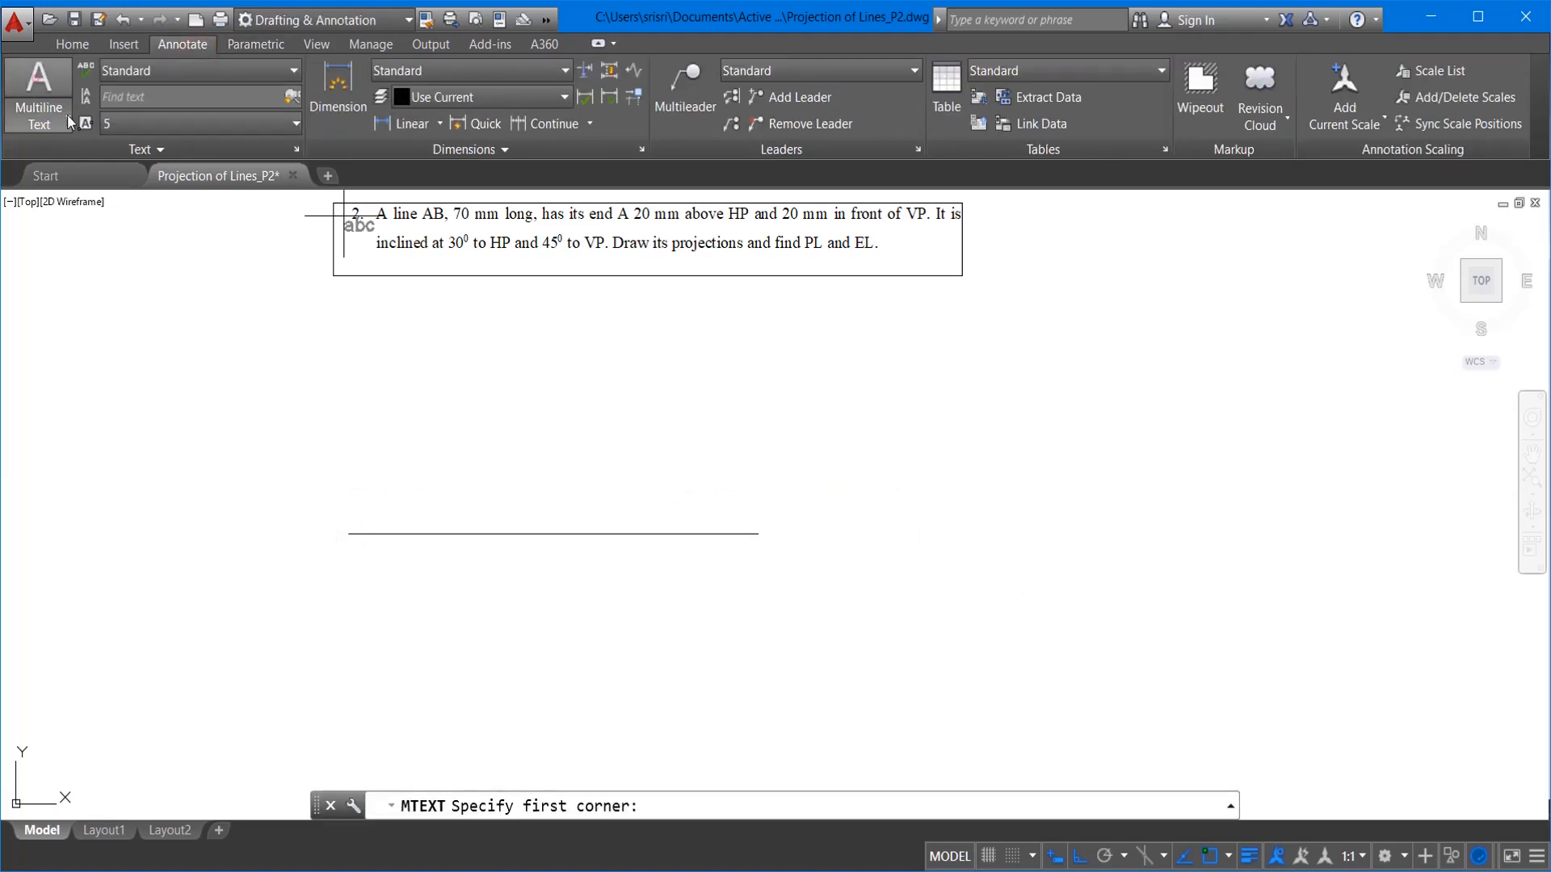
{"action": "left_click", "coordinate": [348, 547]}
{"action": "left_click", "coordinate": [391, 593]}
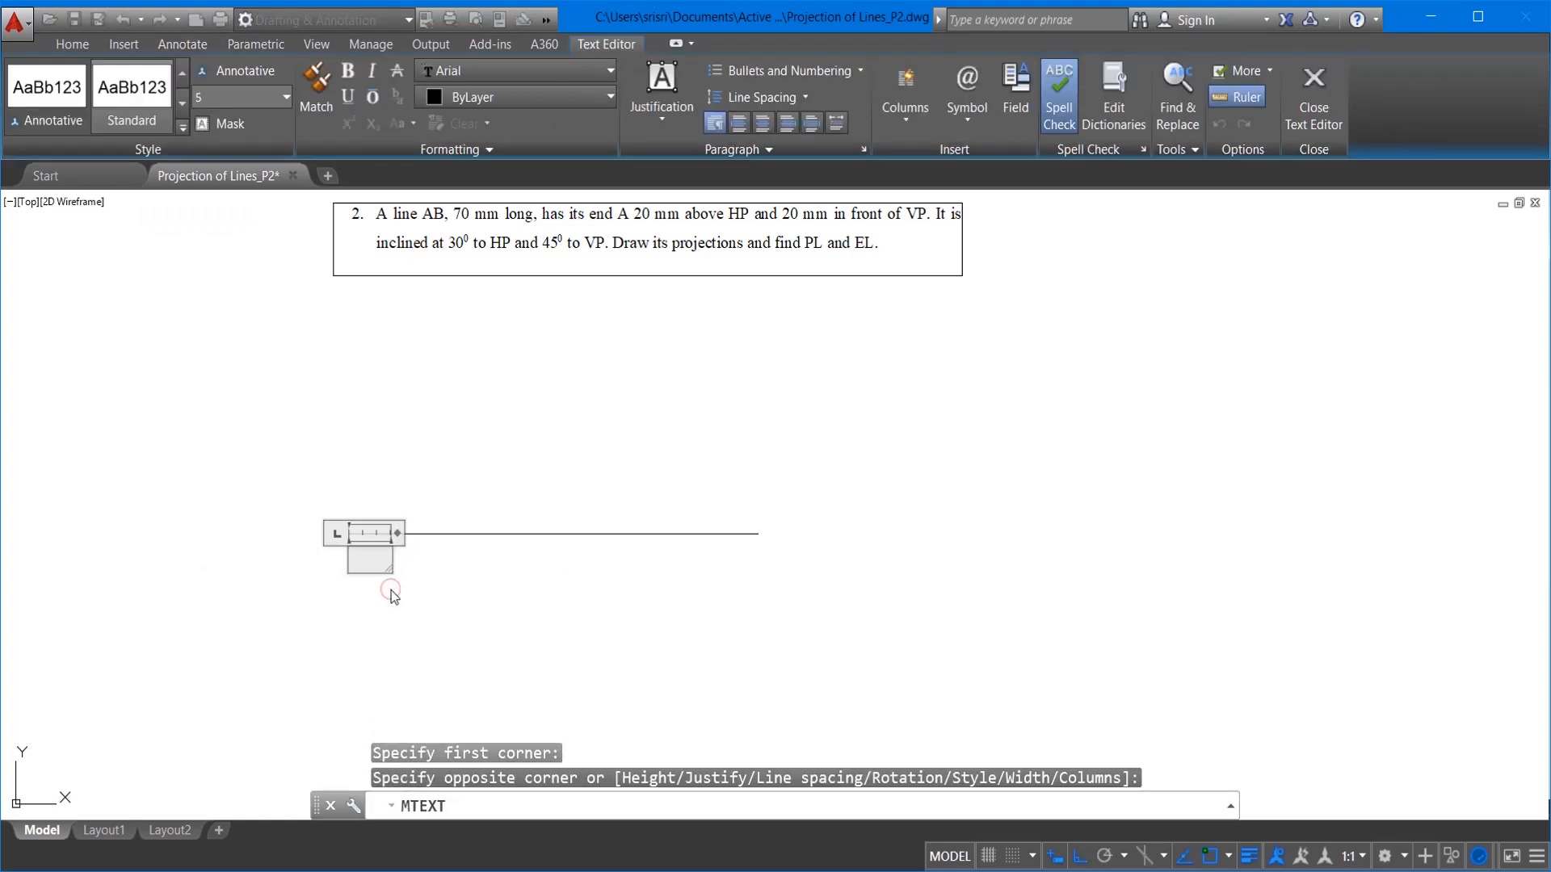
{"action": "type", "text": "X"}
{"action": "left_click", "coordinate": [637, 598]}
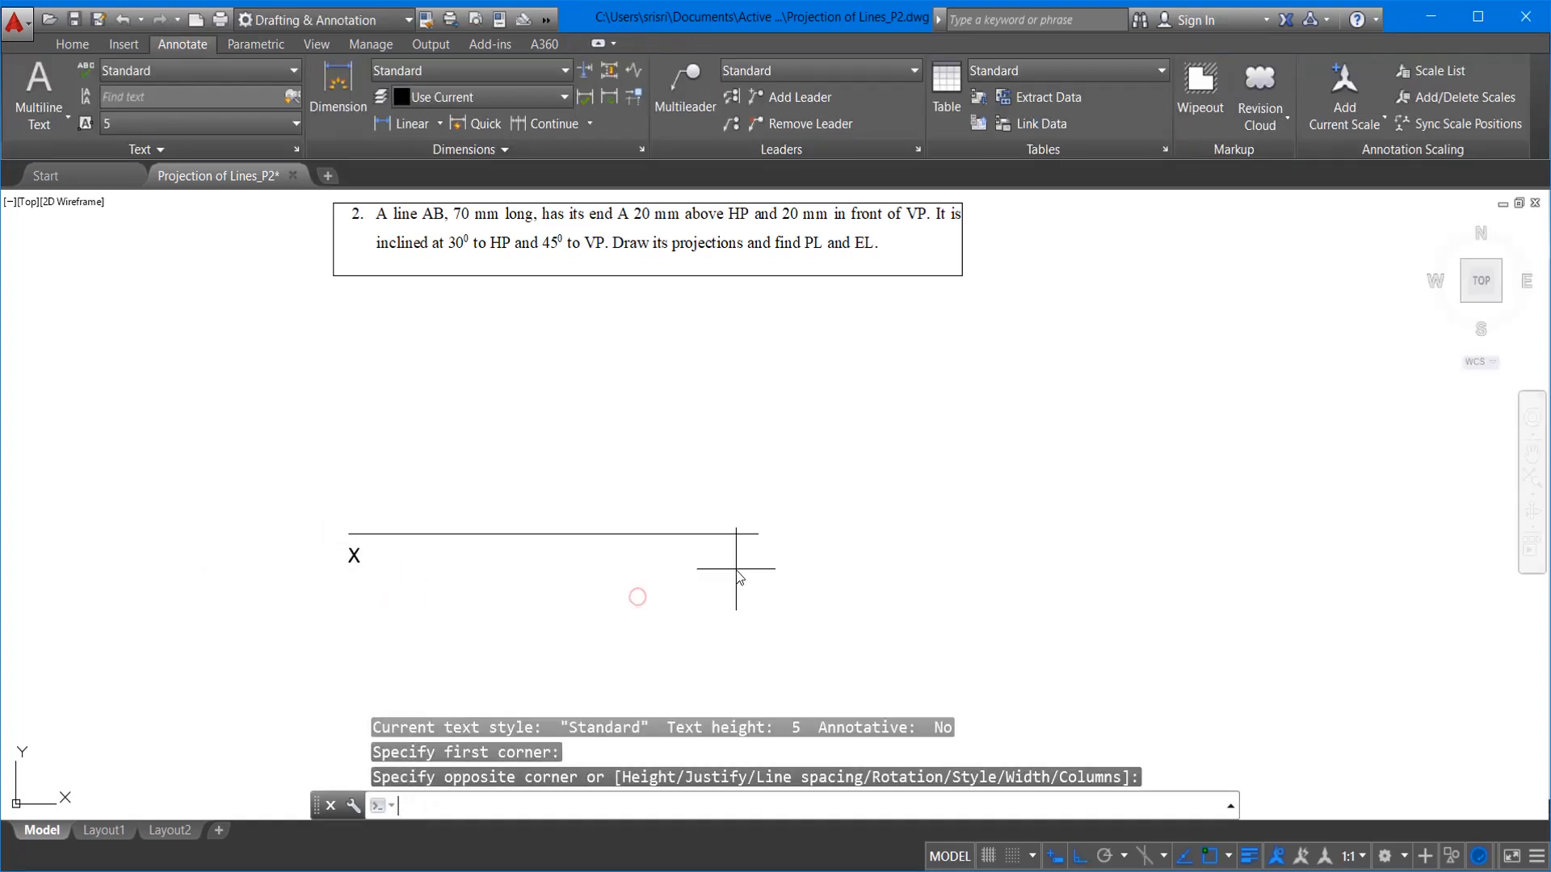
Step: Add the multiline text label "Y" just below the right end of the reference line
{"action": "key", "text": "Return"}
{"action": "left_click", "coordinate": [755, 556]}
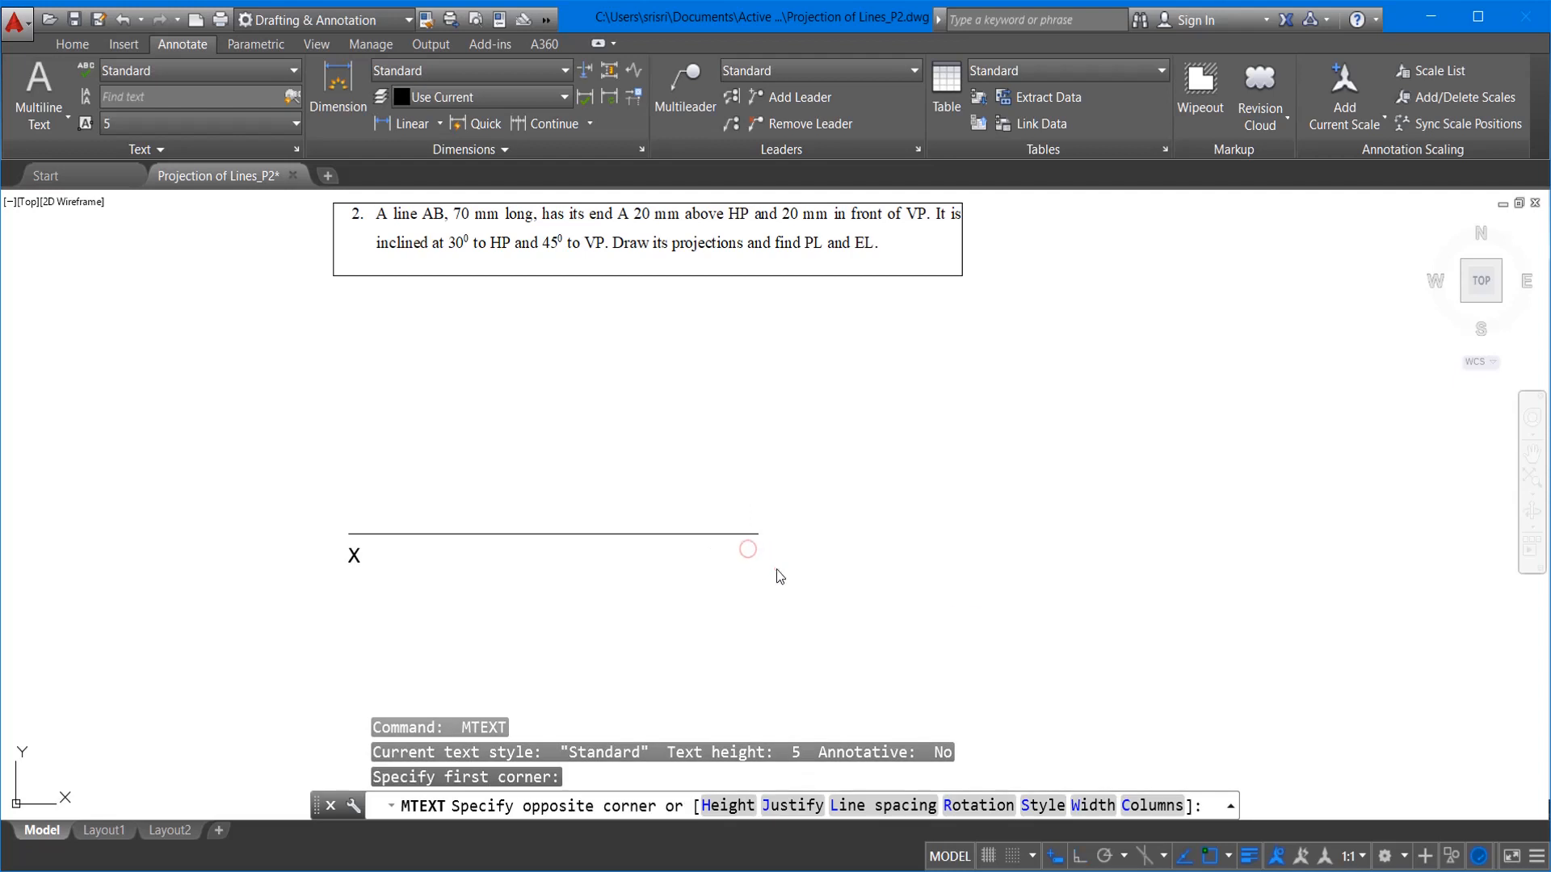
{"action": "left_click", "coordinate": [778, 575]}
{"action": "left_click", "coordinate": [901, 559]}
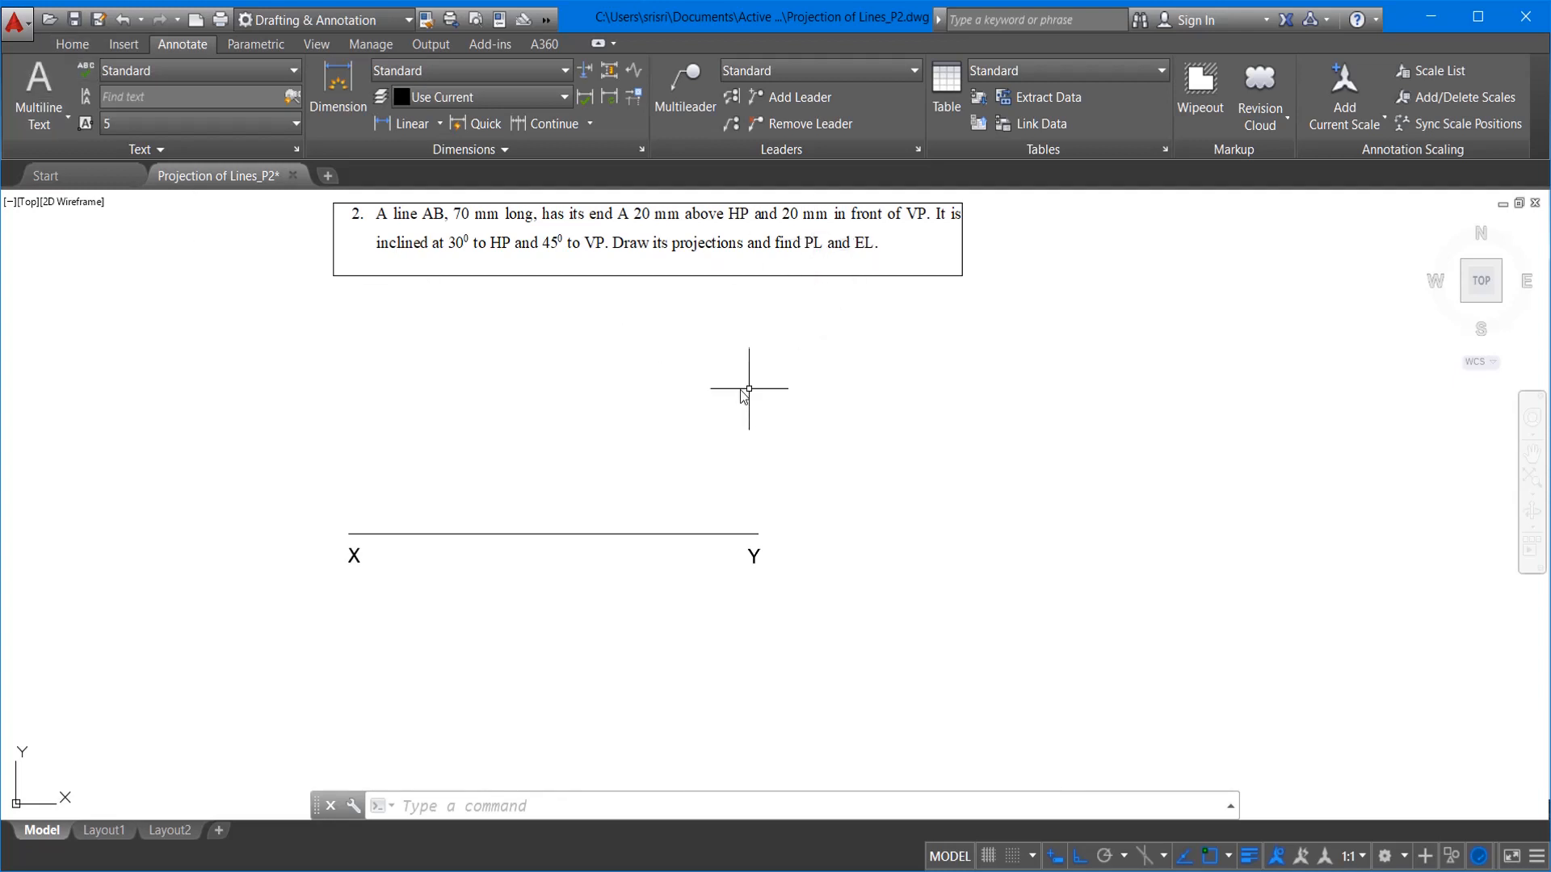
Step: Offset the XY reference line by 20 mm, once above and once below it
{"action": "left_click", "coordinate": [74, 47]}
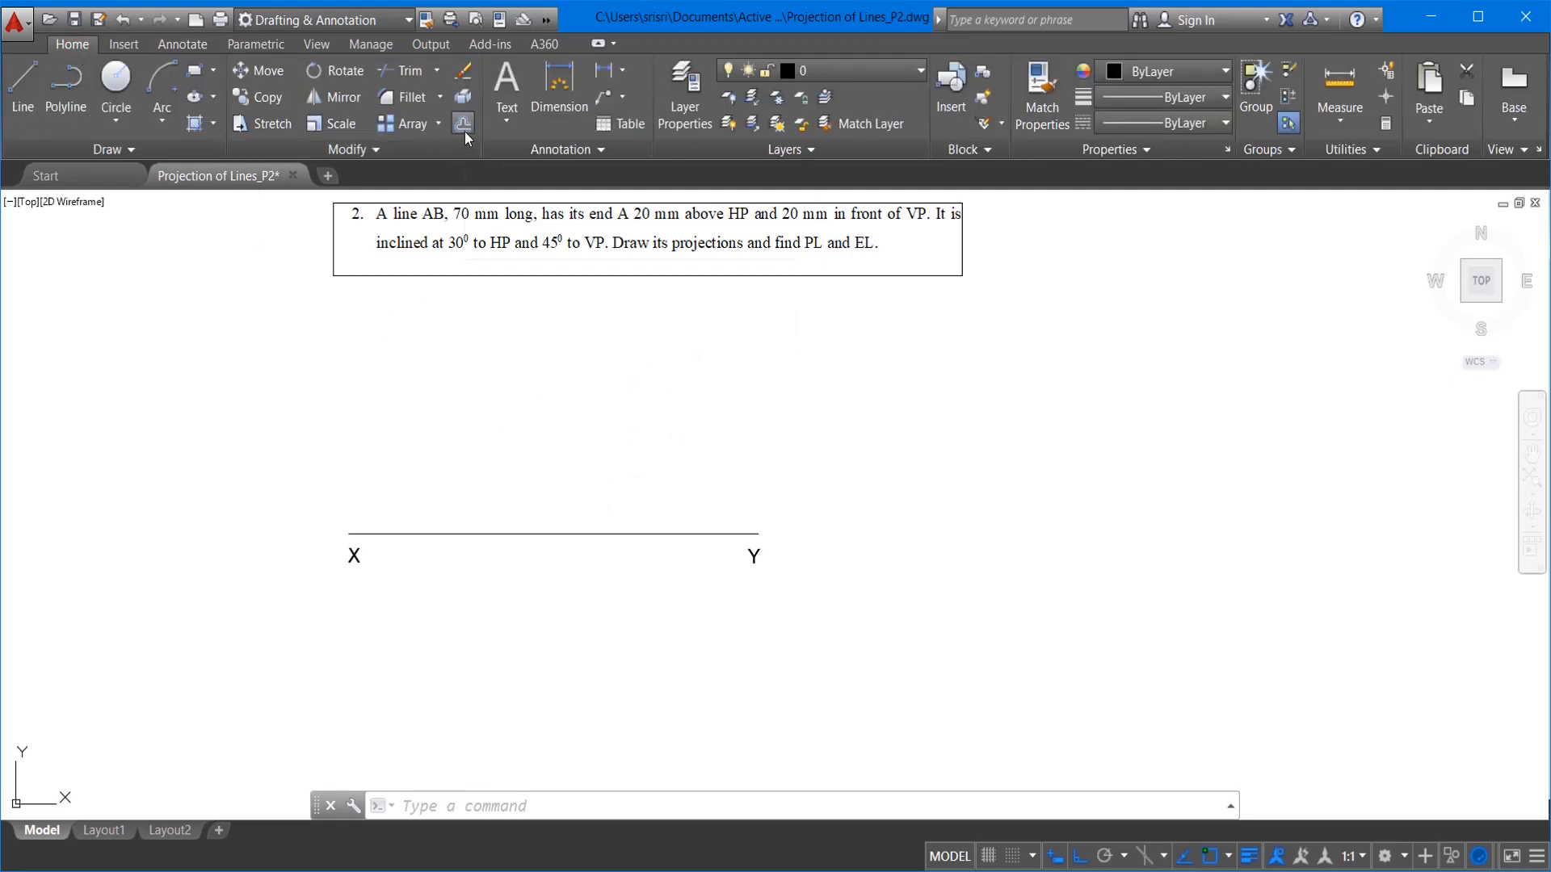
{"action": "left_click", "coordinate": [465, 132]}
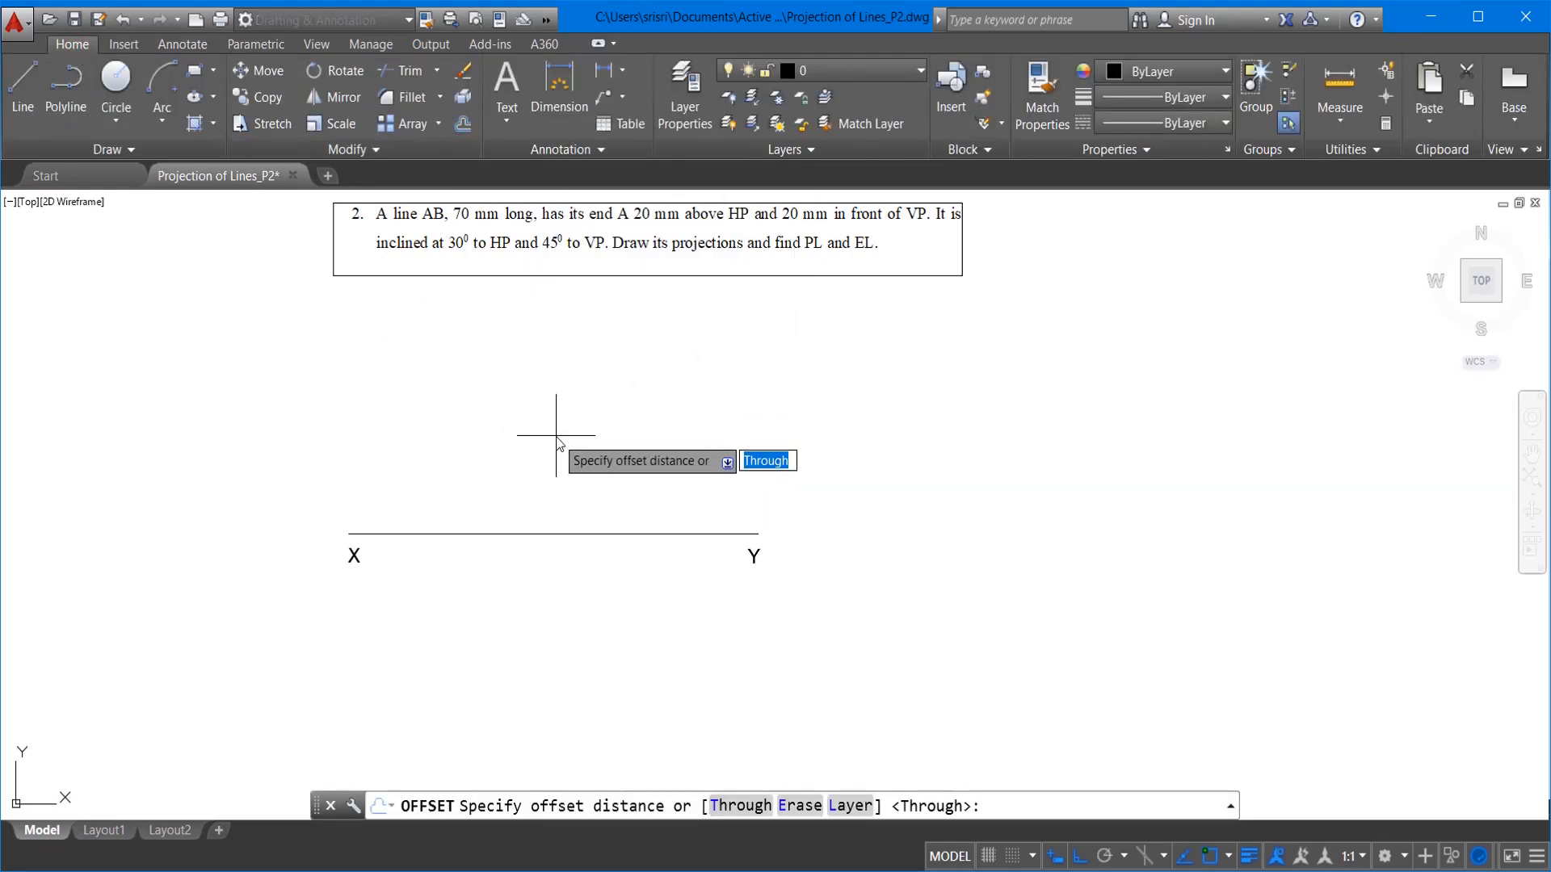
{"action": "type", "text": "20"}
{"action": "key", "text": "Return"}
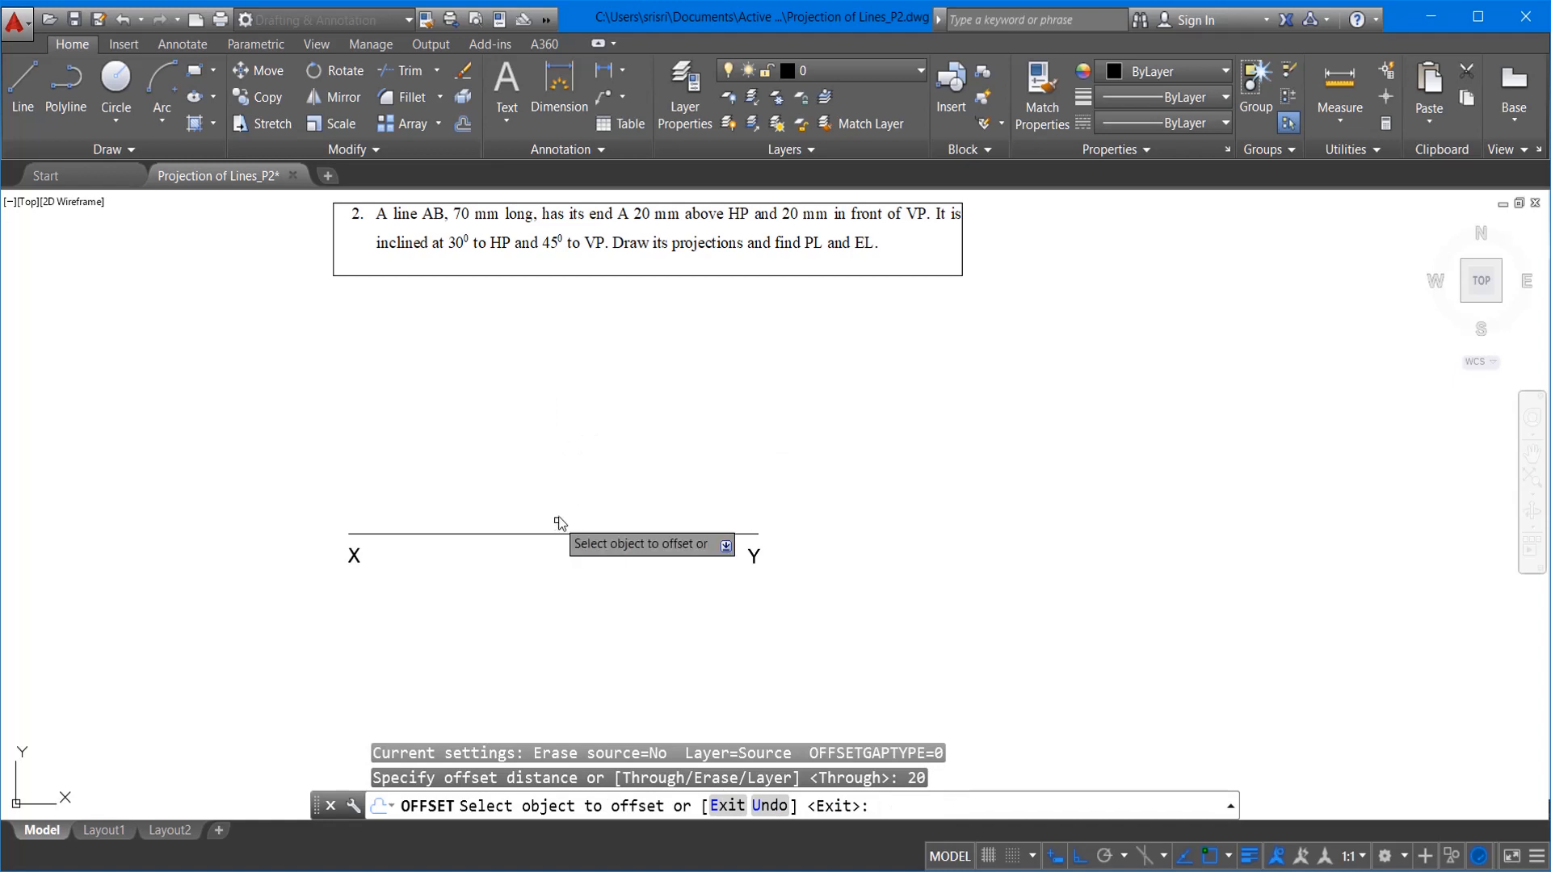
{"action": "left_click", "coordinate": [557, 533]}
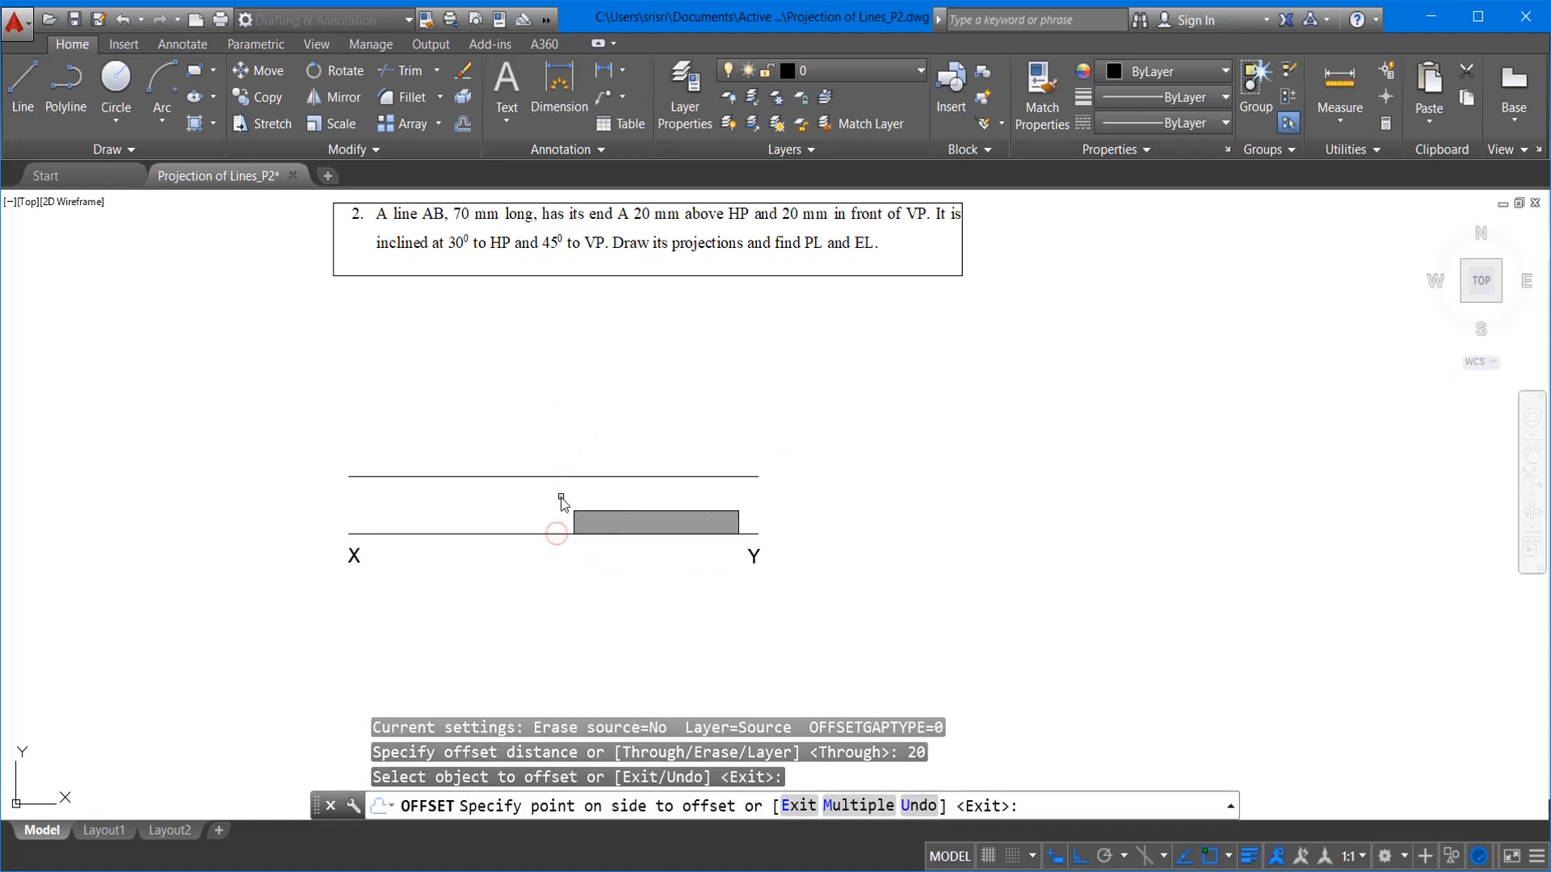
{"action": "left_click", "coordinate": [561, 497]}
{"action": "left_click", "coordinate": [568, 534]}
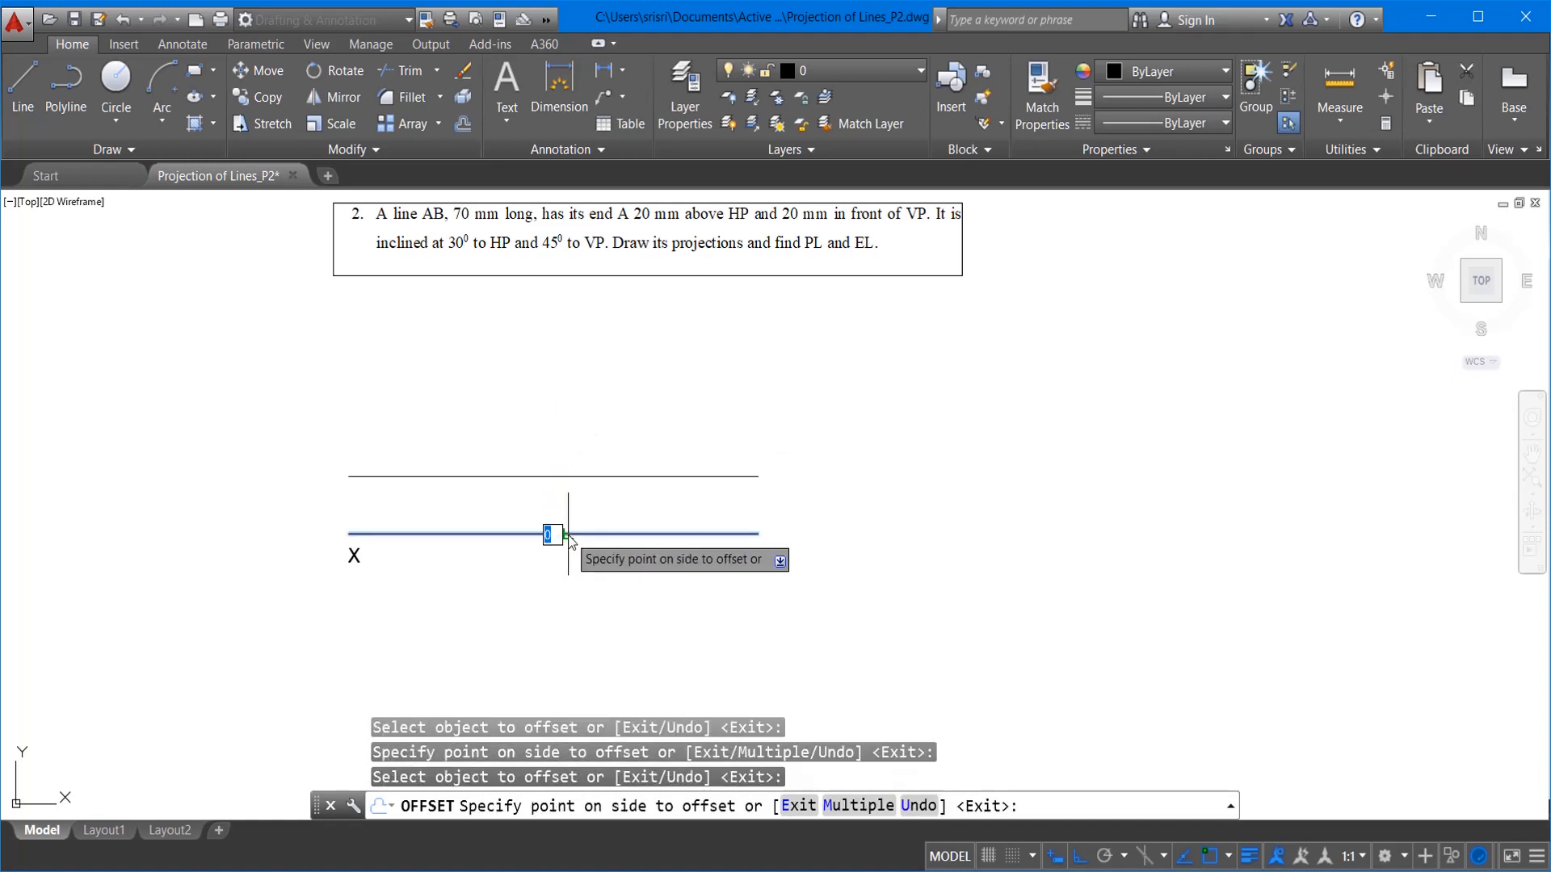
{"action": "left_click", "coordinate": [570, 608]}
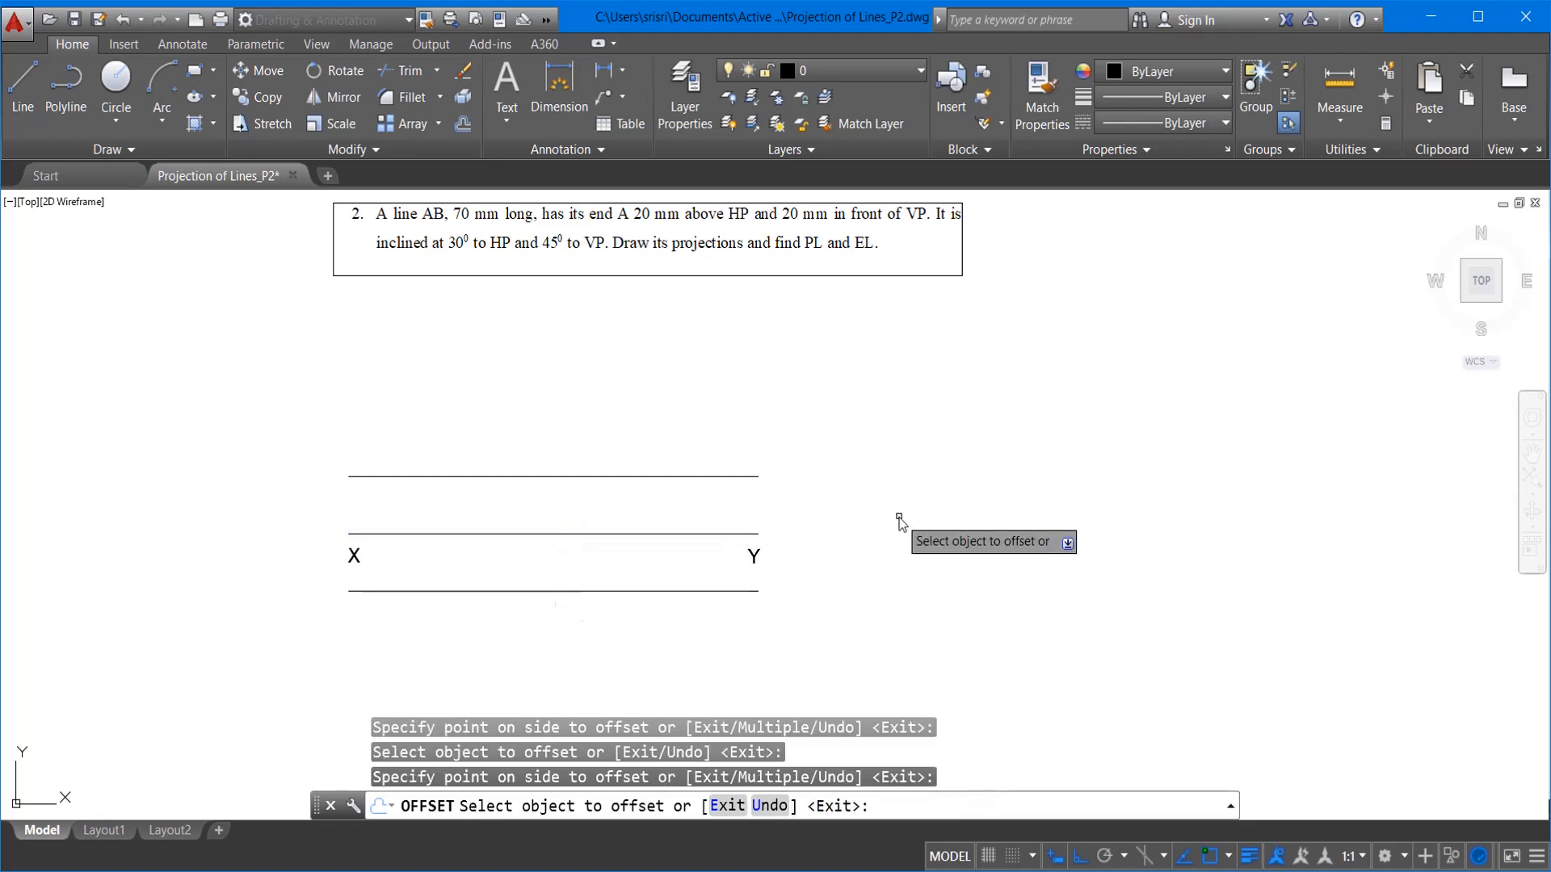
{"action": "key", "text": "Escape"}
Step: Add the multiline text label "Locus of a'" near the right end of the upper offset line
{"action": "left_click", "coordinate": [182, 44]}
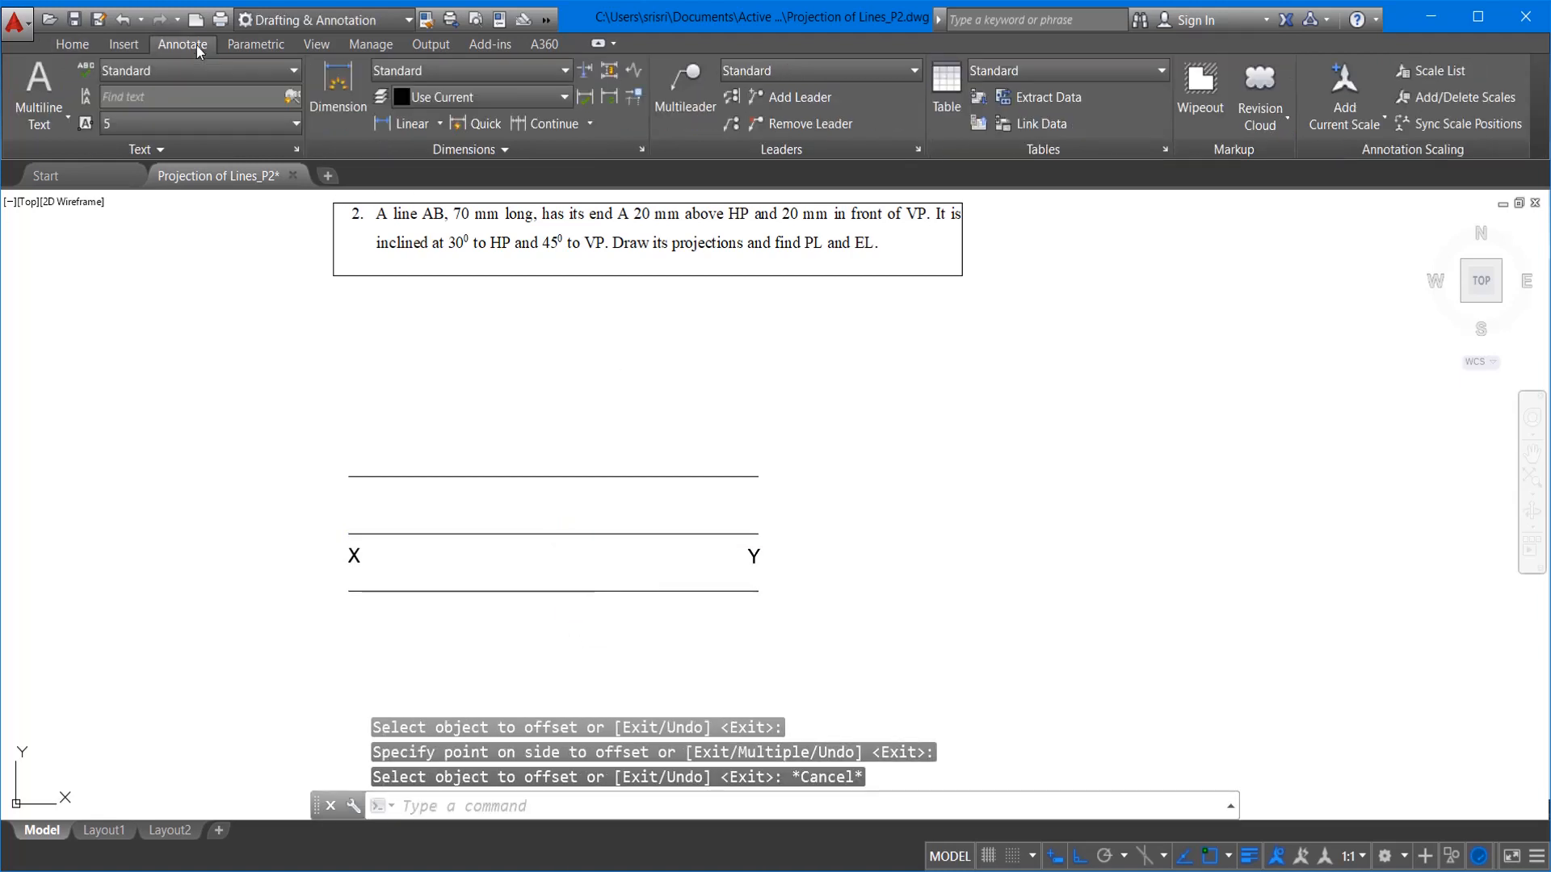
{"action": "left_click", "coordinate": [45, 81]}
{"action": "left_click", "coordinate": [775, 440]}
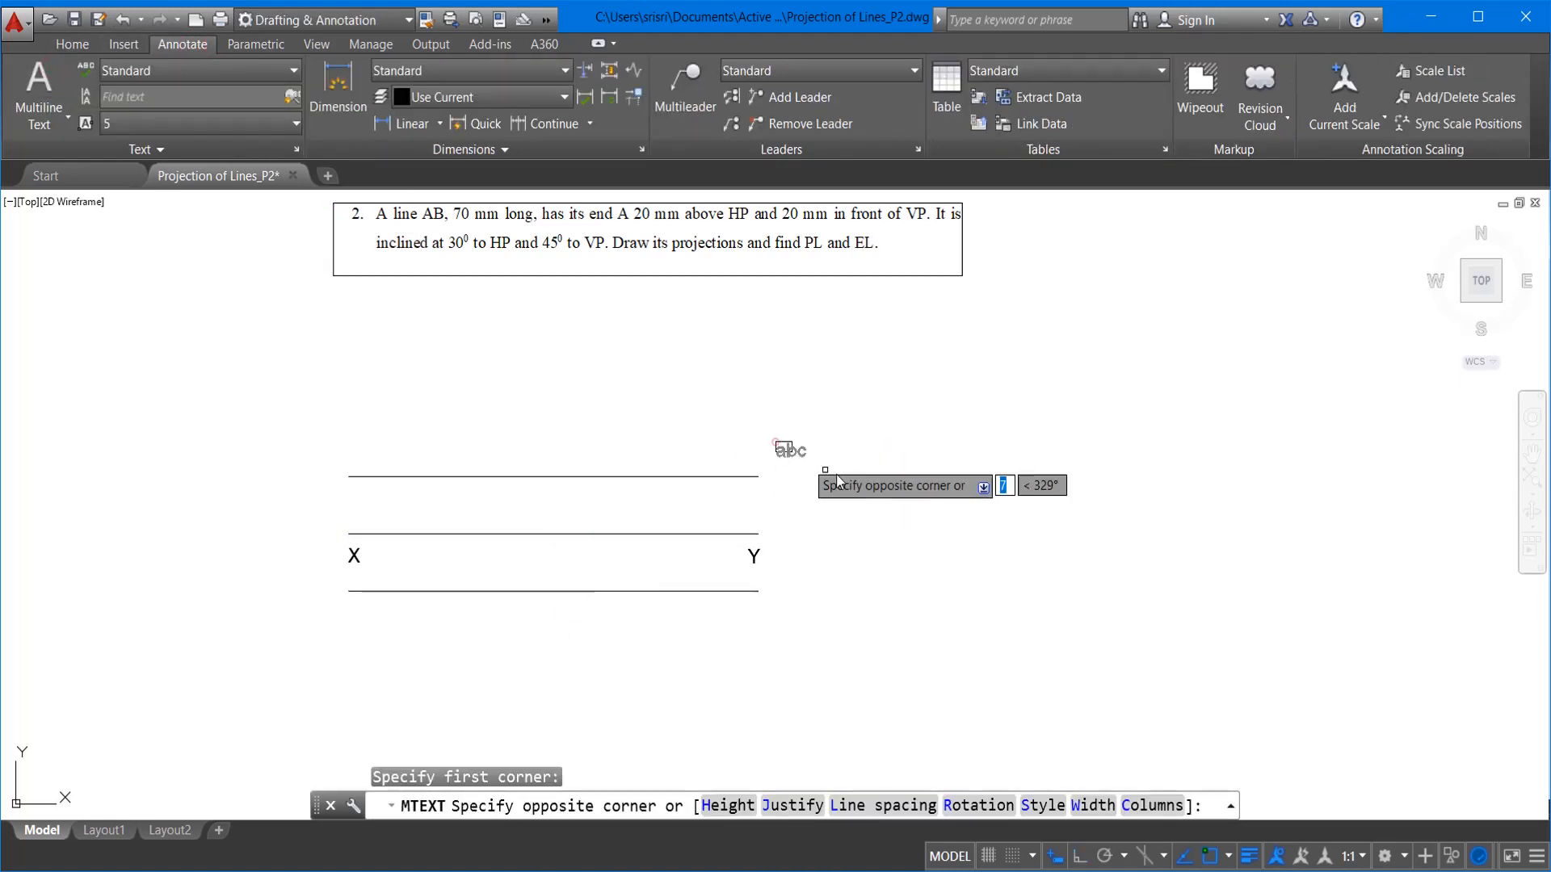
{"action": "left_click", "coordinate": [865, 478]}
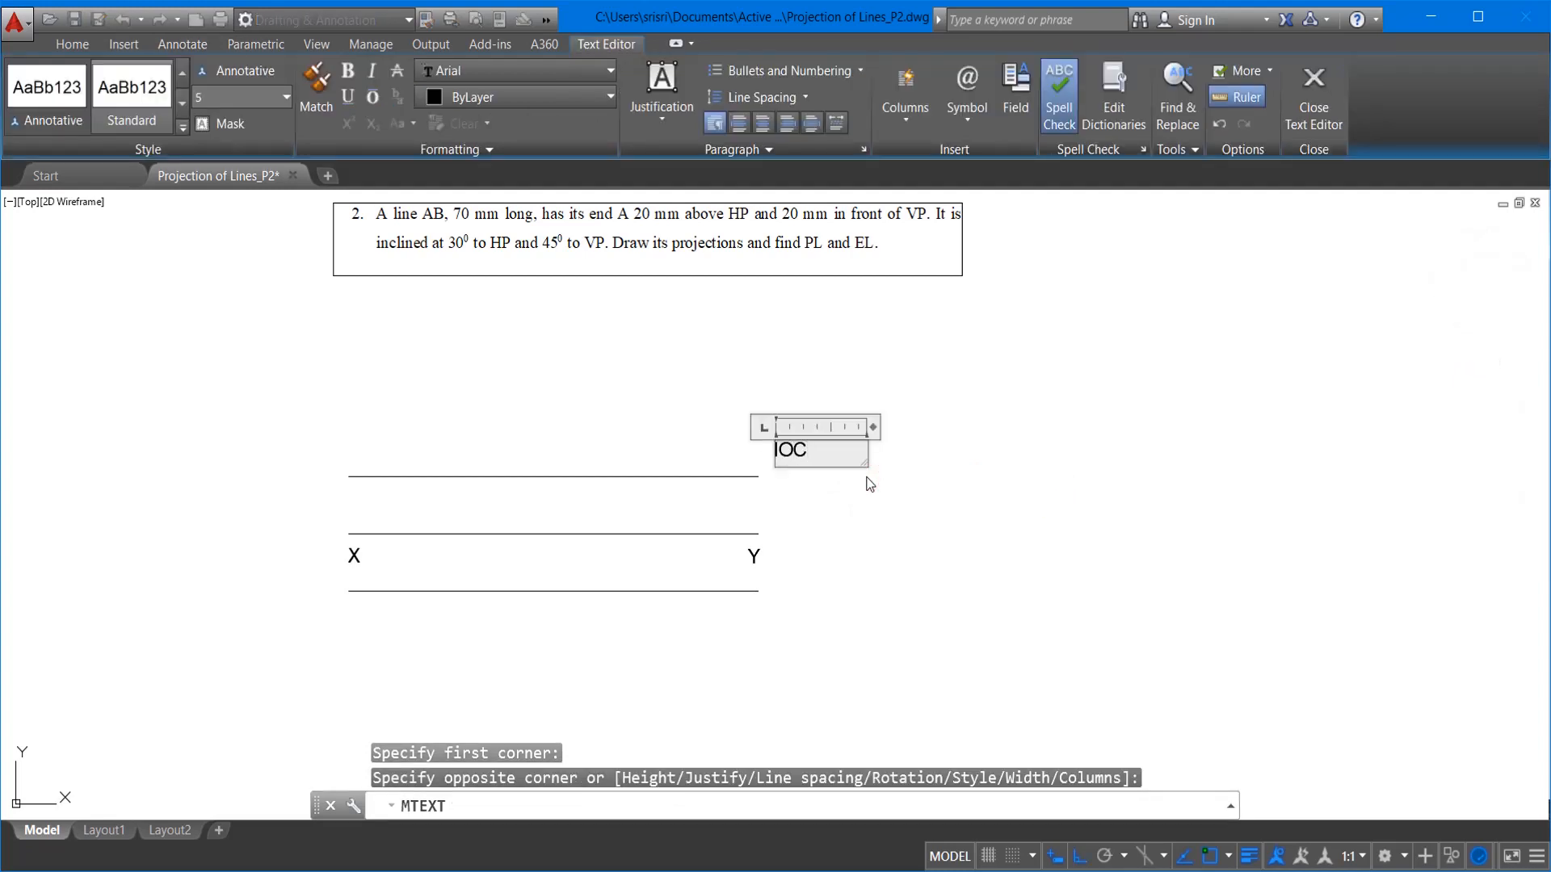
{"action": "key", "text": "BackSpace"}
{"action": "key", "text": "BackSpace"}
{"action": "key", "text": "BackSpace"}
{"action": "key", "text": "BackSpace"}
{"action": "type", "text": "Locus of "}
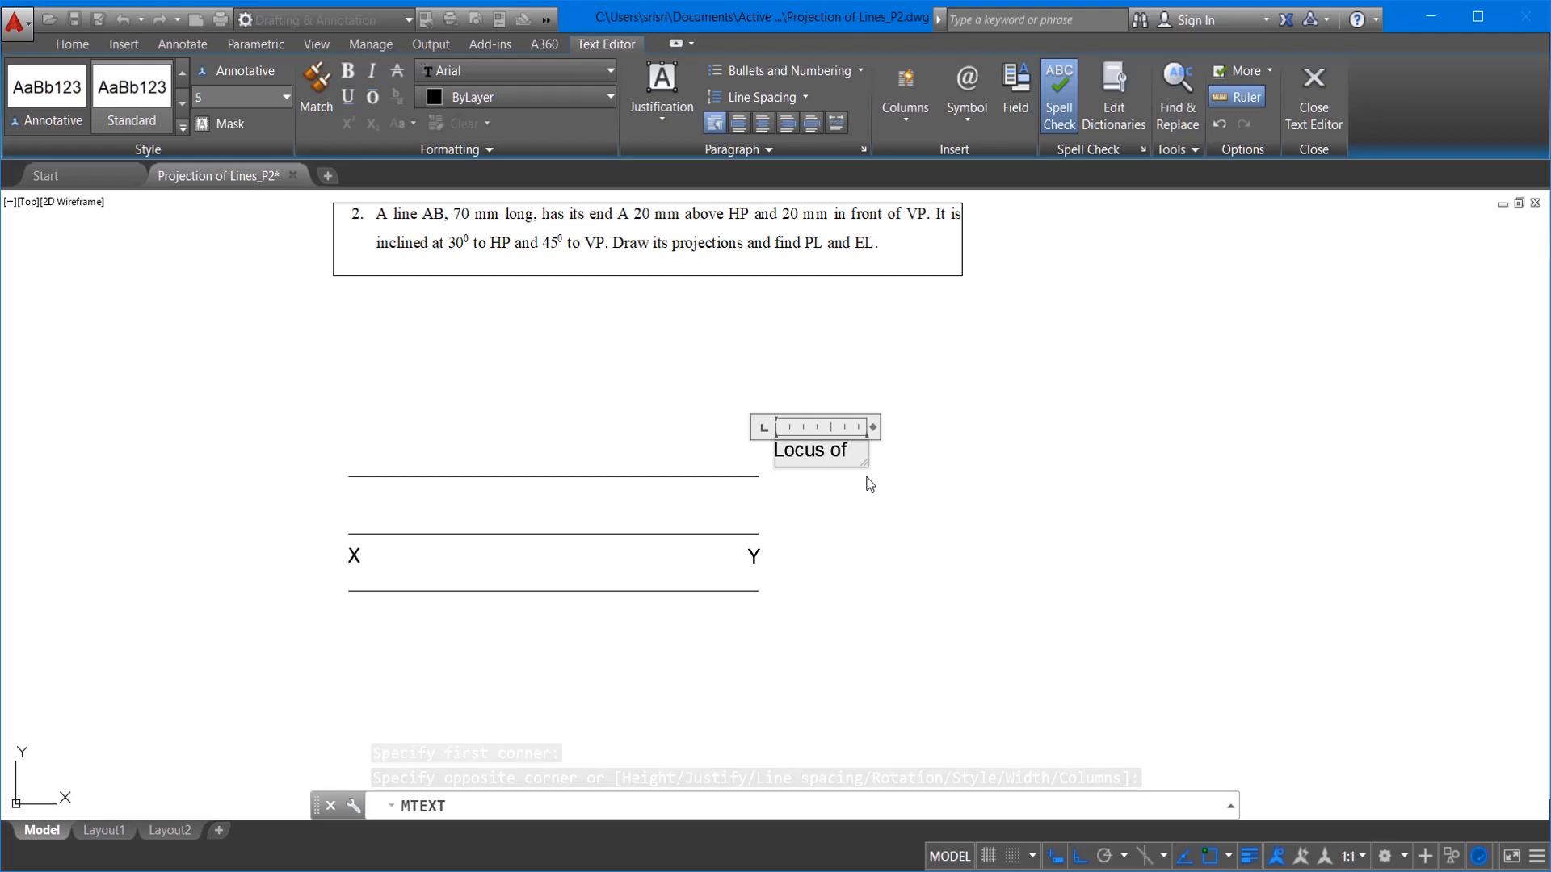
{"action": "type", "text": "a"}
{"action": "left_click", "coordinate": [871, 484]}
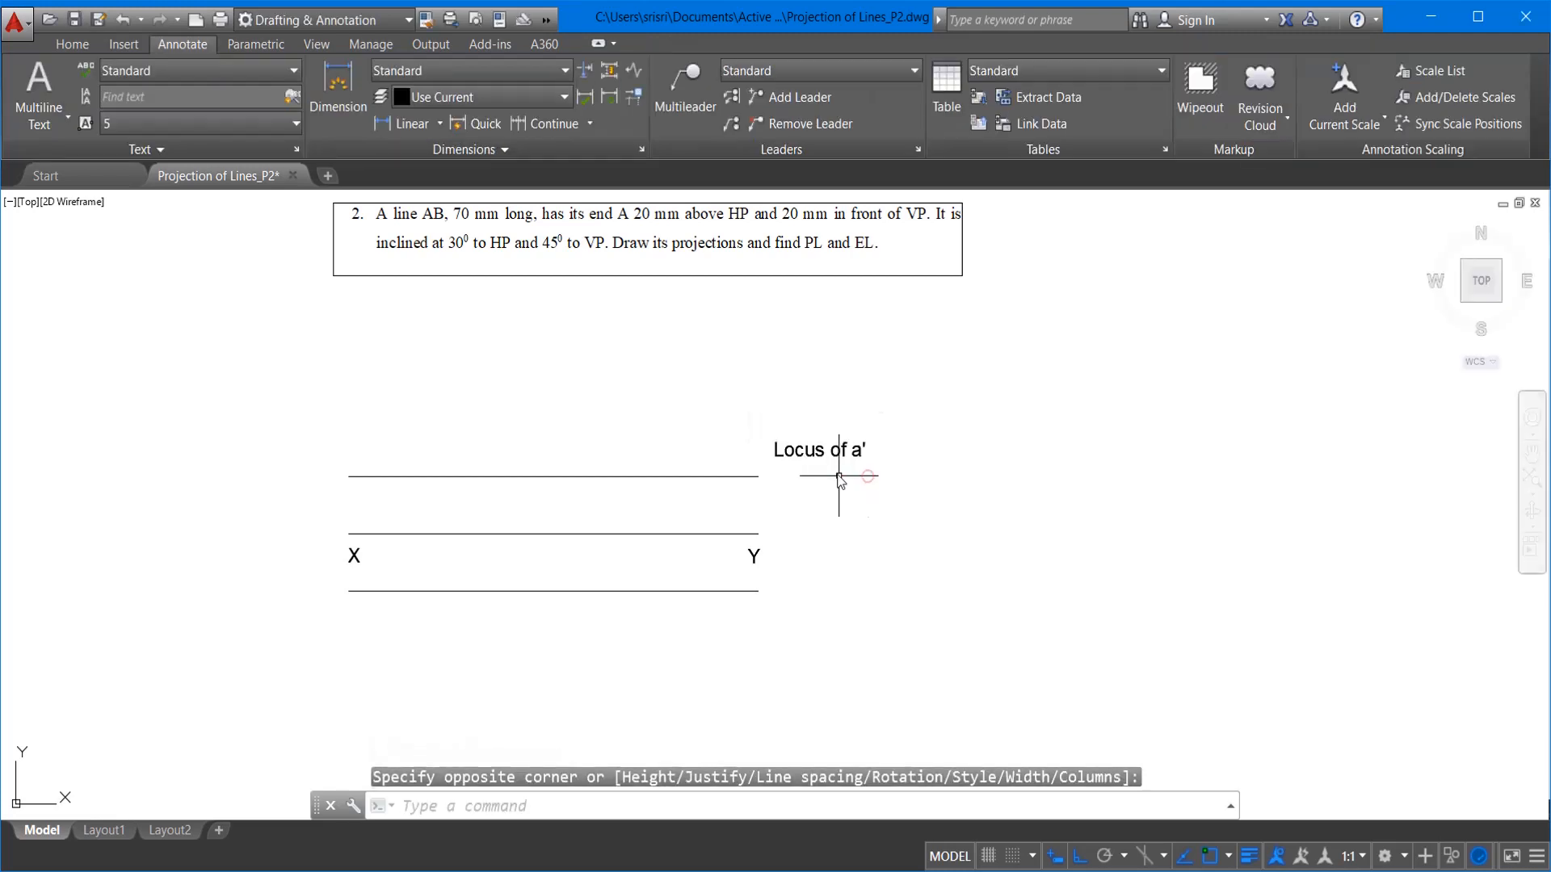
Step: Cut the "Locus of a'" label and paste it at the right end of the lower offset line
{"action": "left_click", "coordinate": [830, 449]}
{"action": "key", "text": "ctrl+x"}
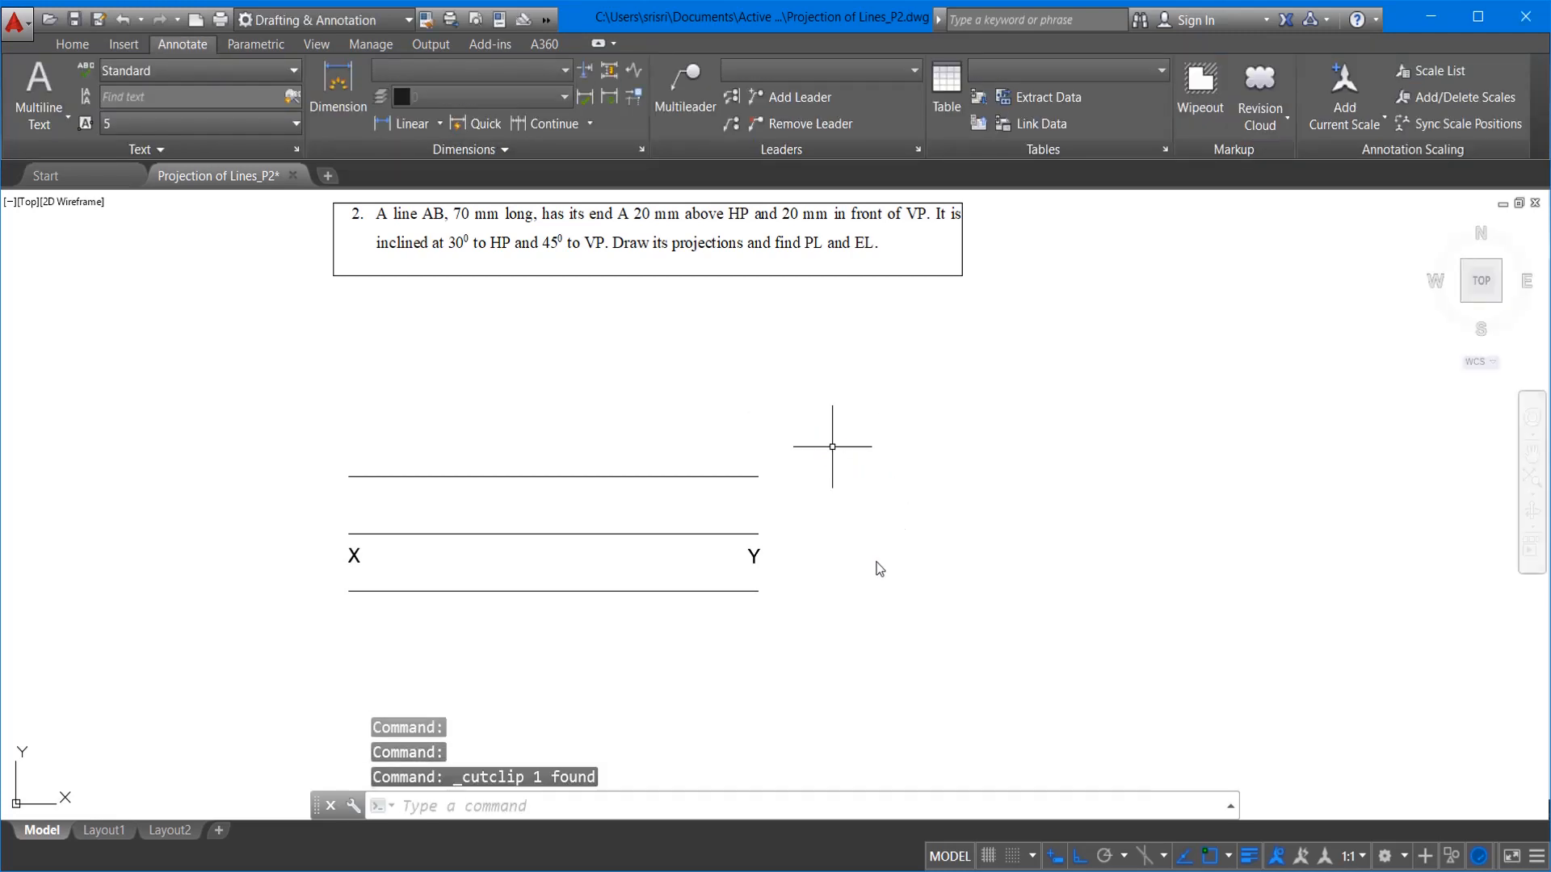
{"action": "key", "text": "ctrl+v"}
{"action": "left_click", "coordinate": [768, 595]}
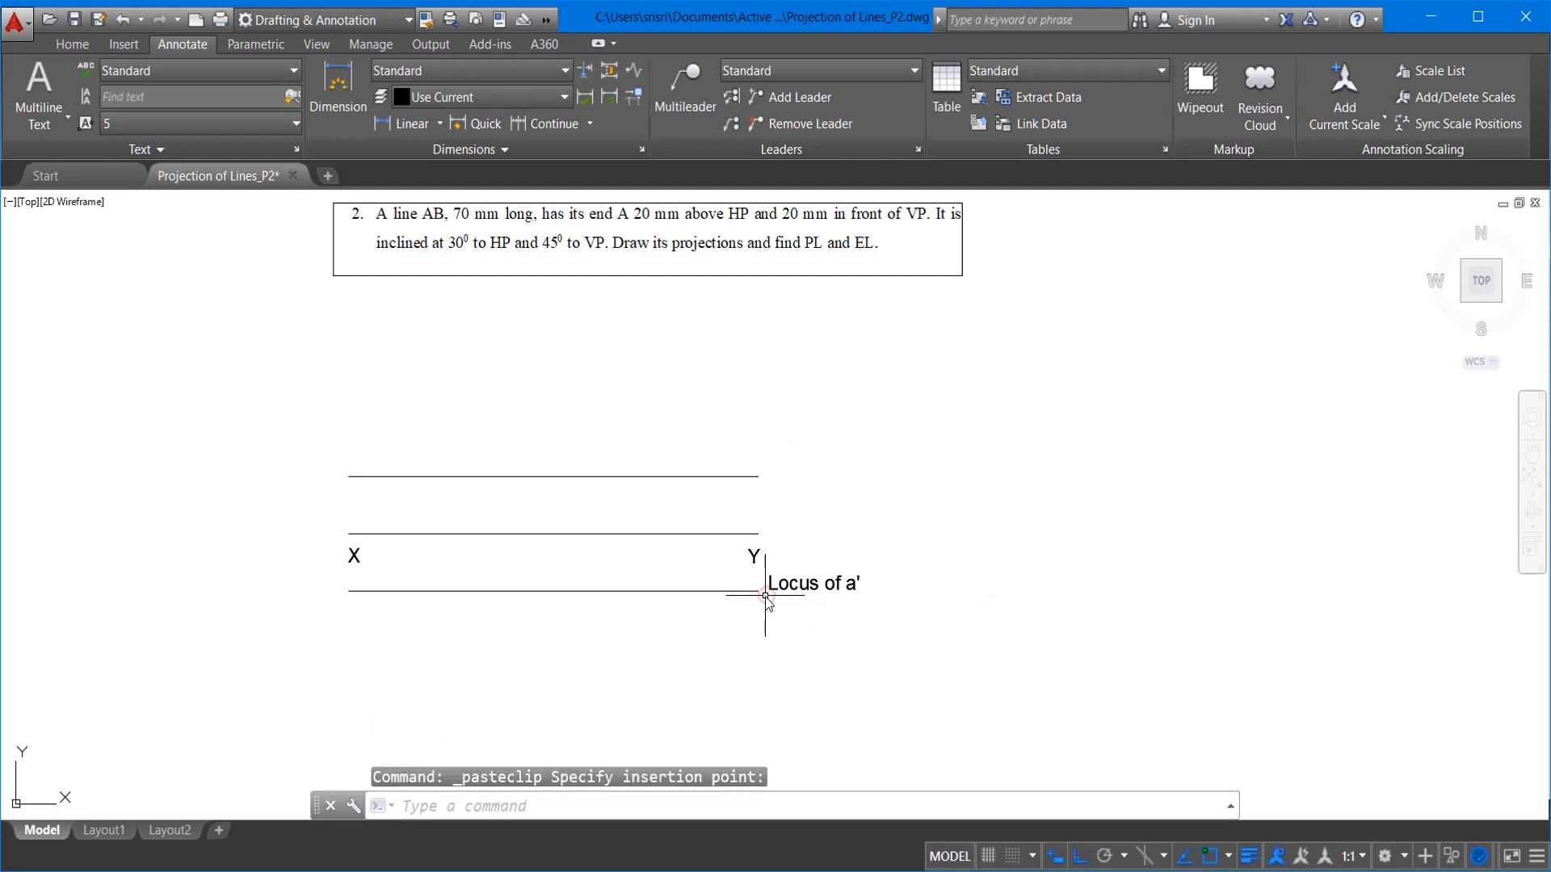
Step: Move the "Locus of a'" label to the upper offset line's right end and paste a copy at the lower offset line's right end
{"action": "left_click", "coordinate": [779, 593]}
{"action": "key", "text": "ctrl+x"}
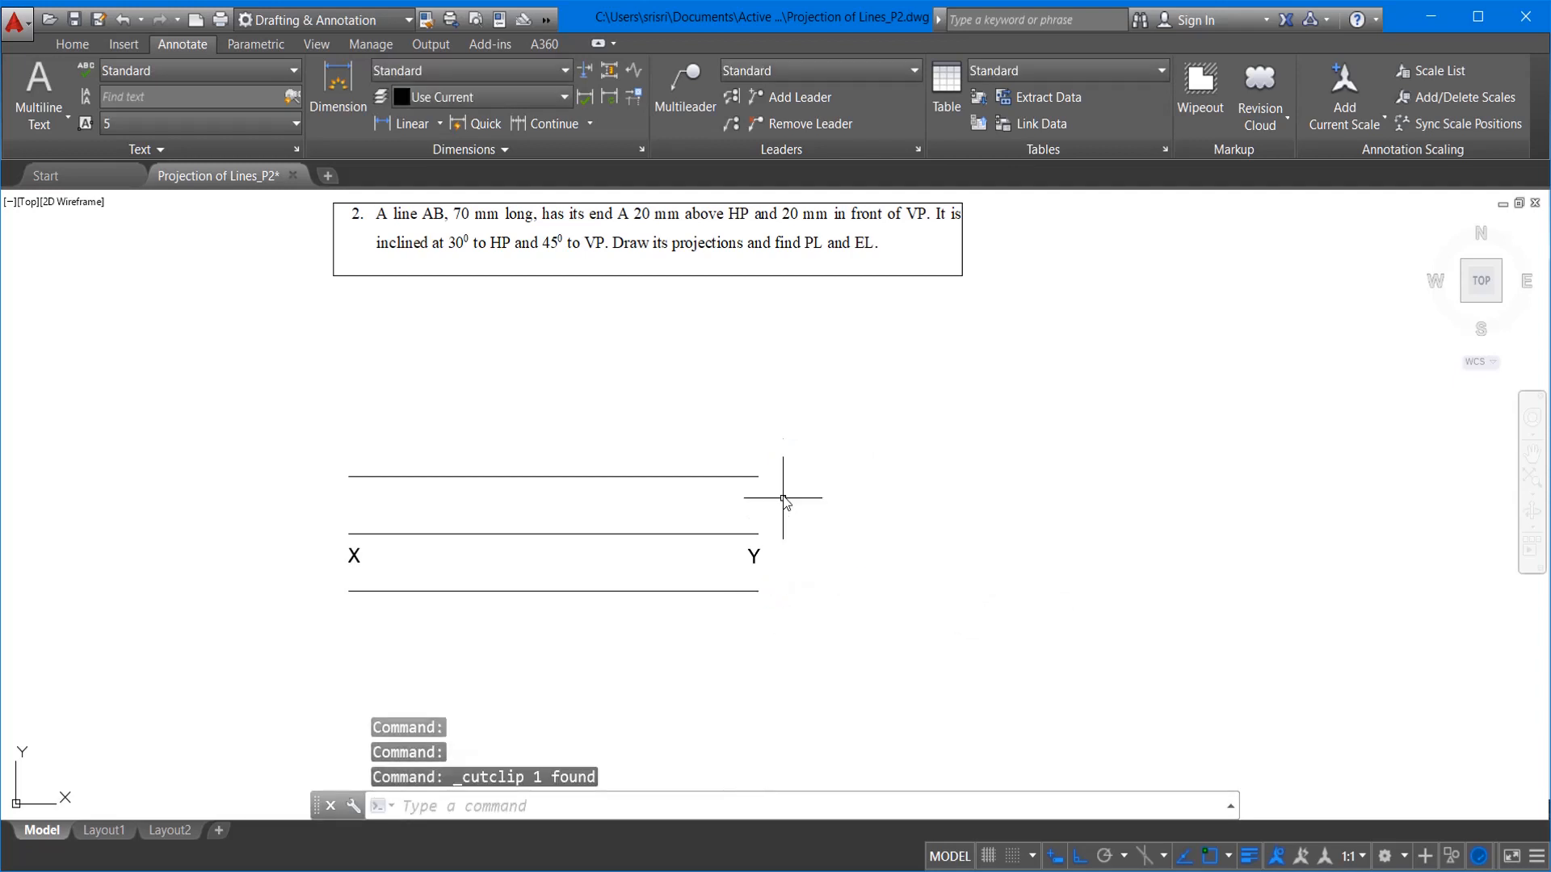
{"action": "key", "text": "ctrl+v"}
{"action": "left_click", "coordinate": [757, 477]}
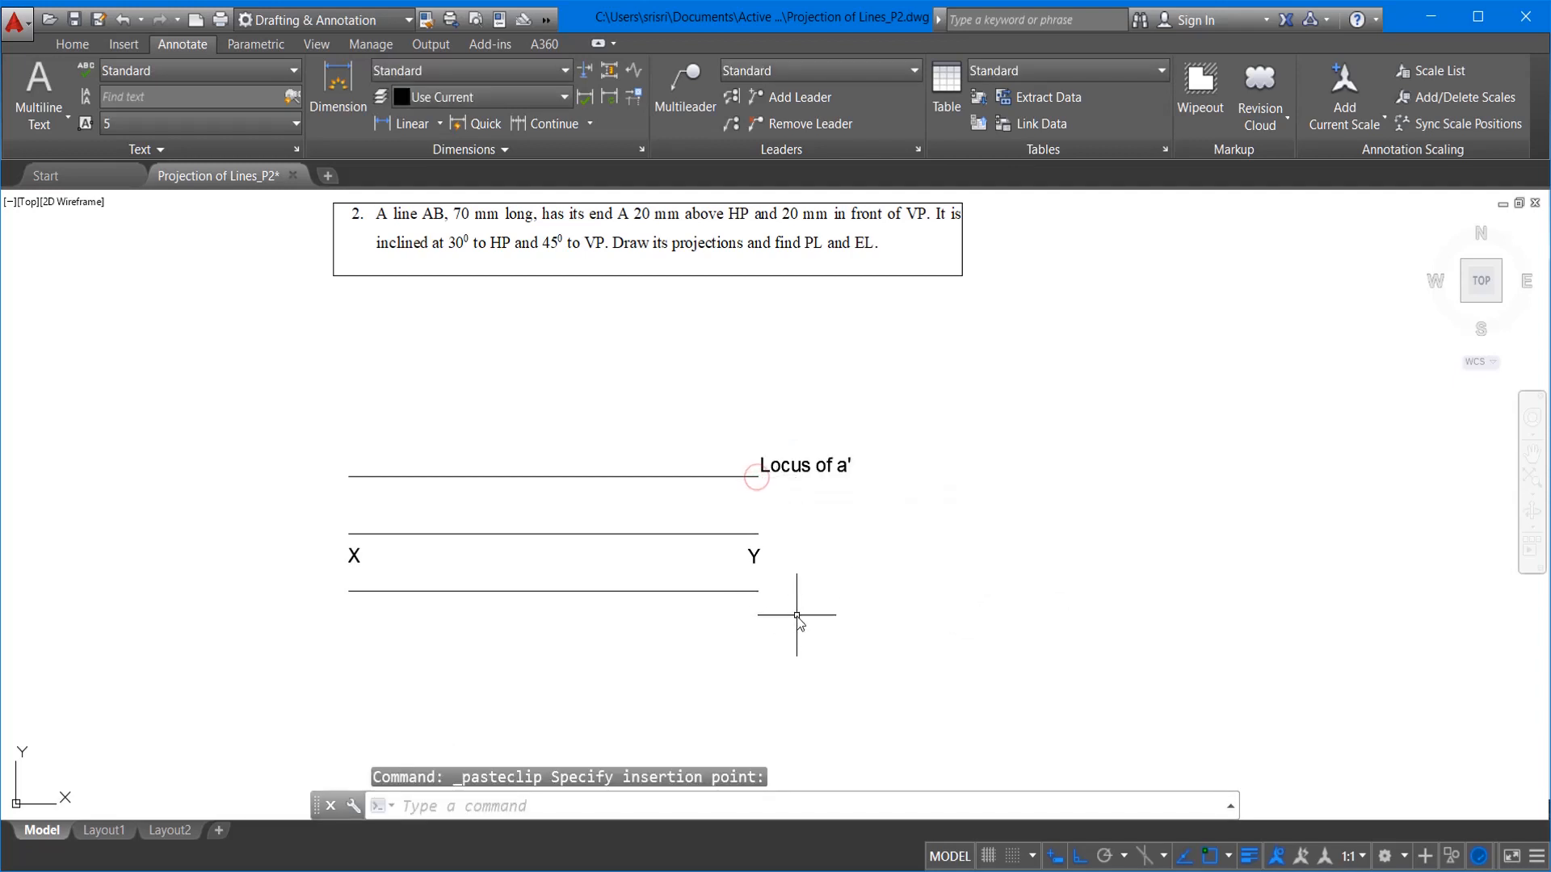
{"action": "key", "text": "ctrl+v"}
{"action": "left_click", "coordinate": [760, 595]}
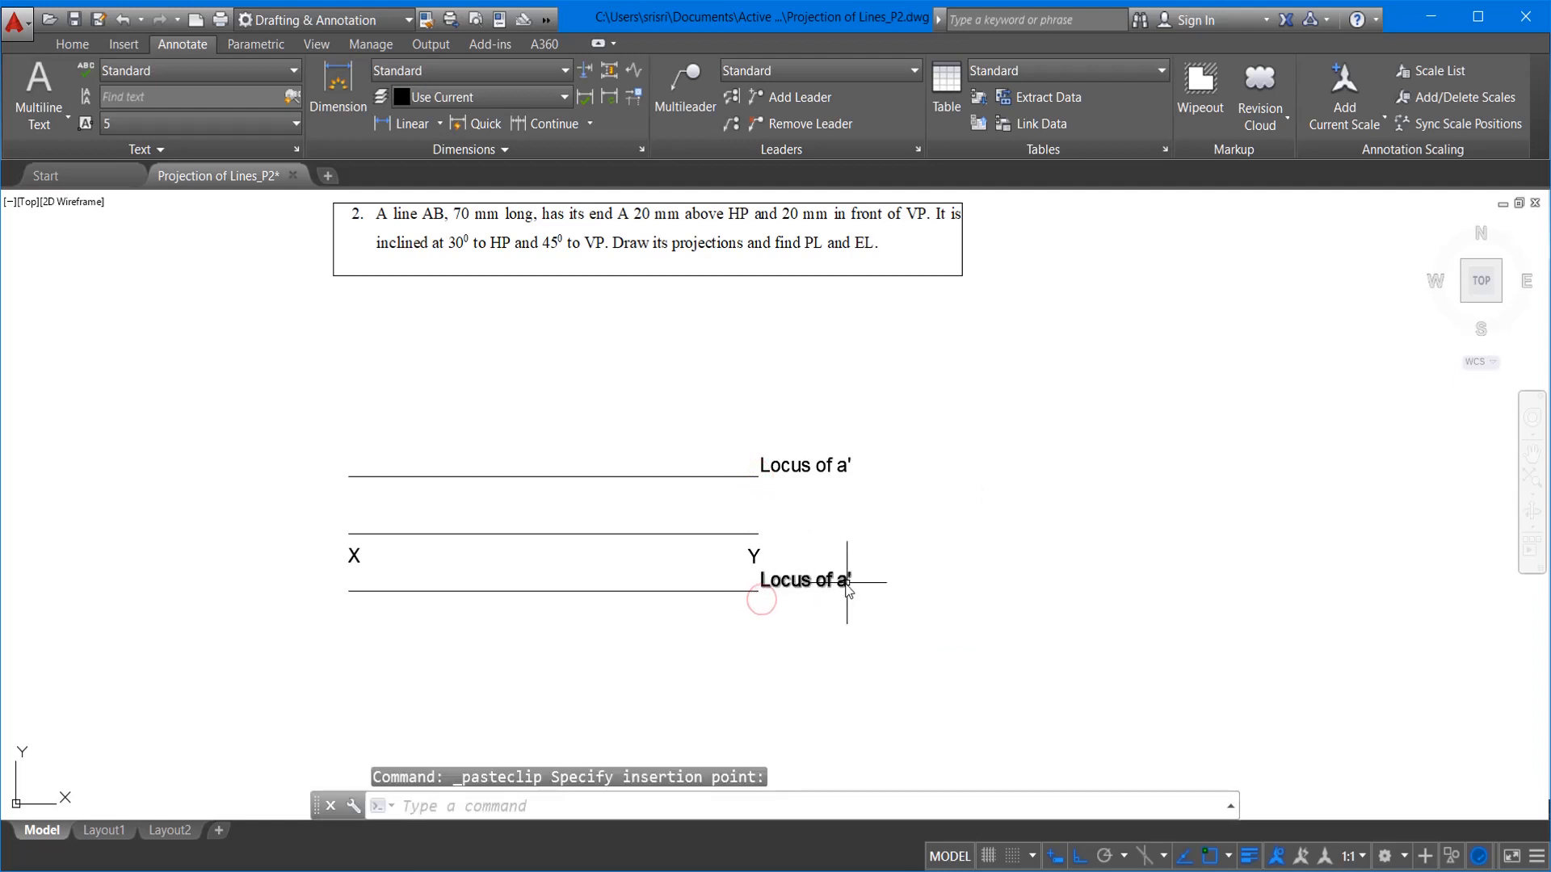
Step: Edit the label at the end of the lower offset line to read "Locus of a"
{"action": "double_click", "coordinate": [845, 580]}
{"action": "left_click_drag", "start_coordinate": [846, 581], "coordinate": [861, 580]}
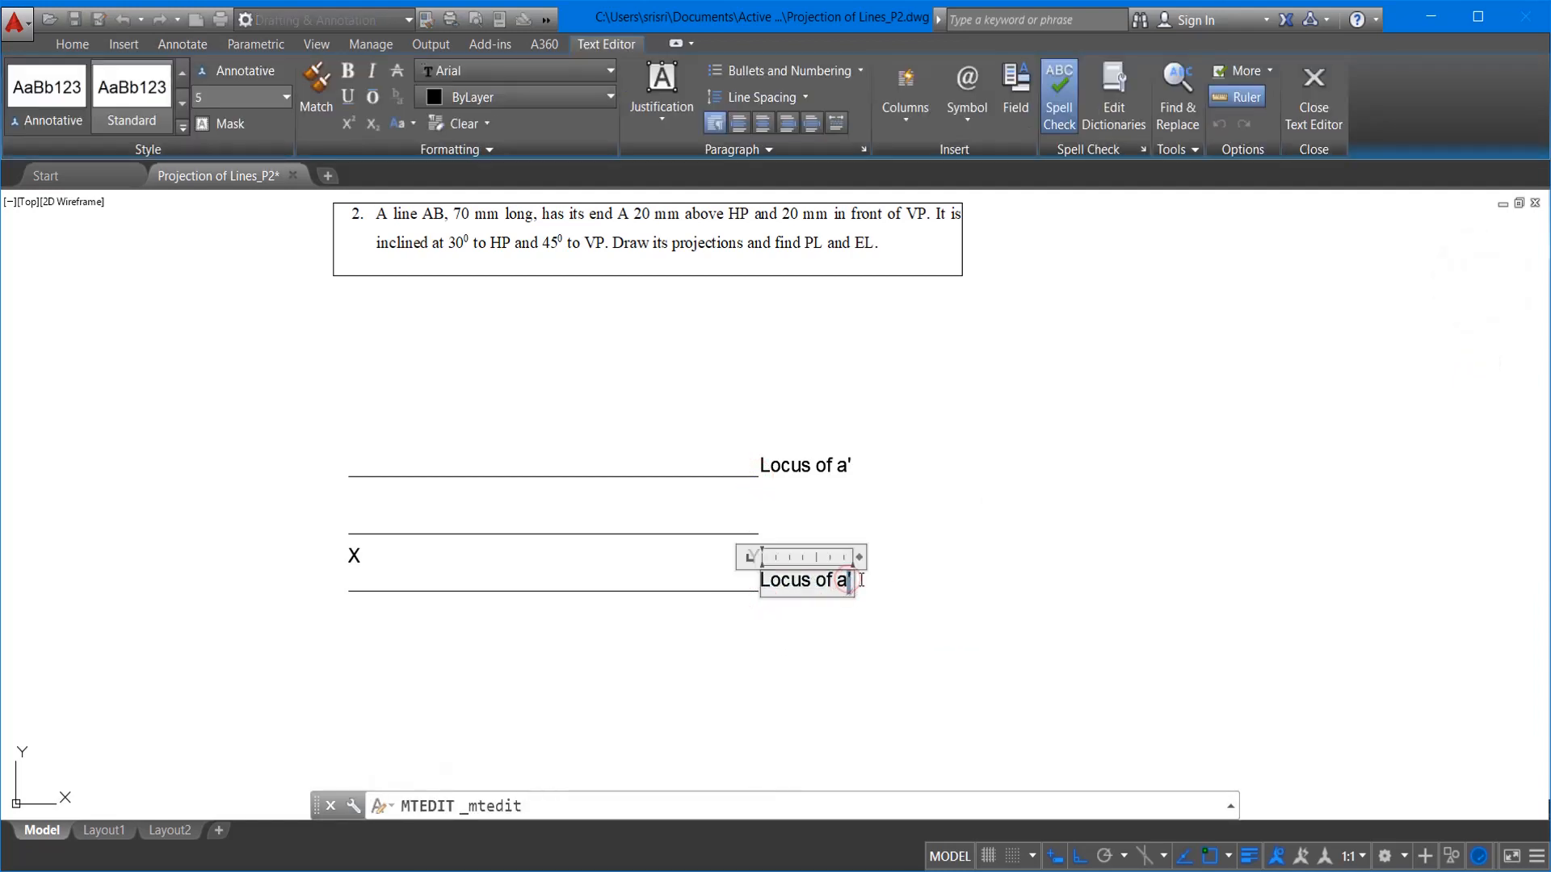
{"action": "key", "text": "BackSpace"}
{"action": "left_click", "coordinate": [897, 573]}
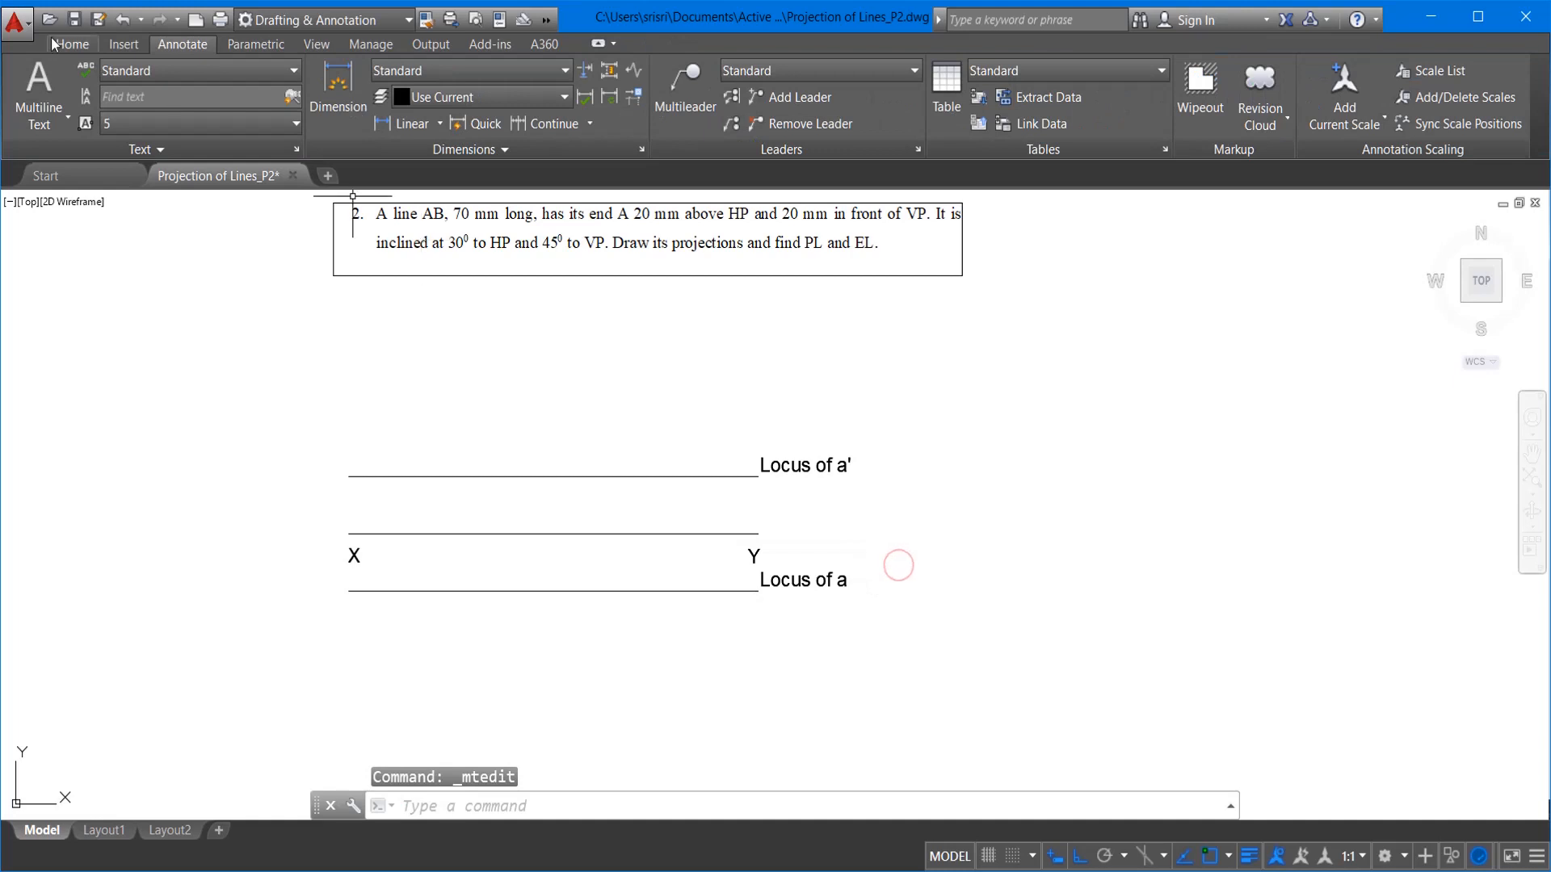
Step: Draw a vertical projector line crossing both locus lines and the XY line near the X end
{"action": "left_click", "coordinate": [24, 81]}
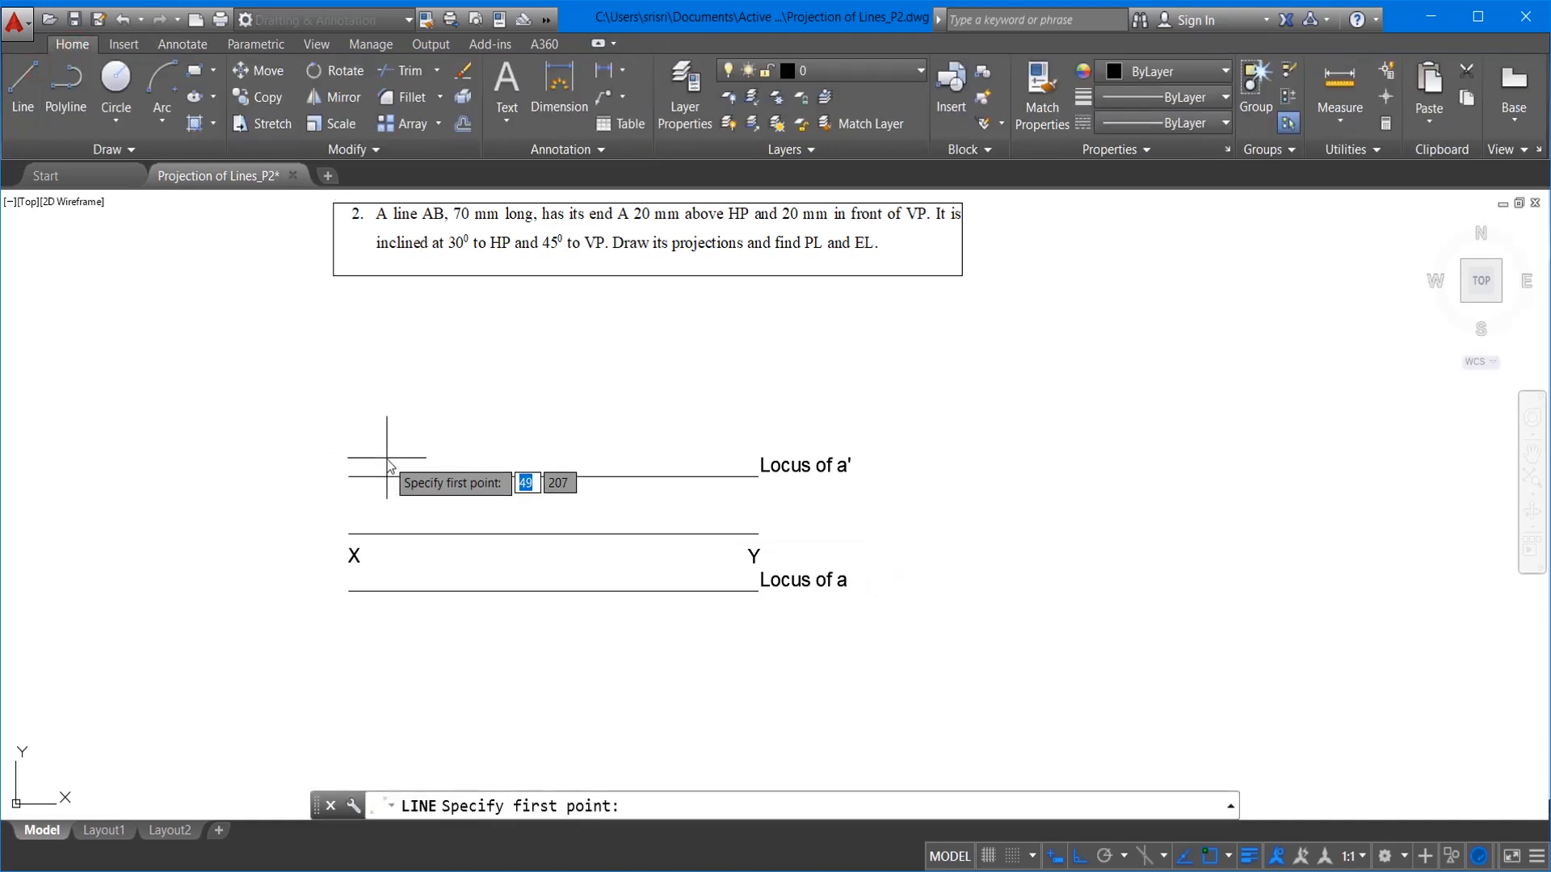
{"action": "left_click", "coordinate": [387, 458]}
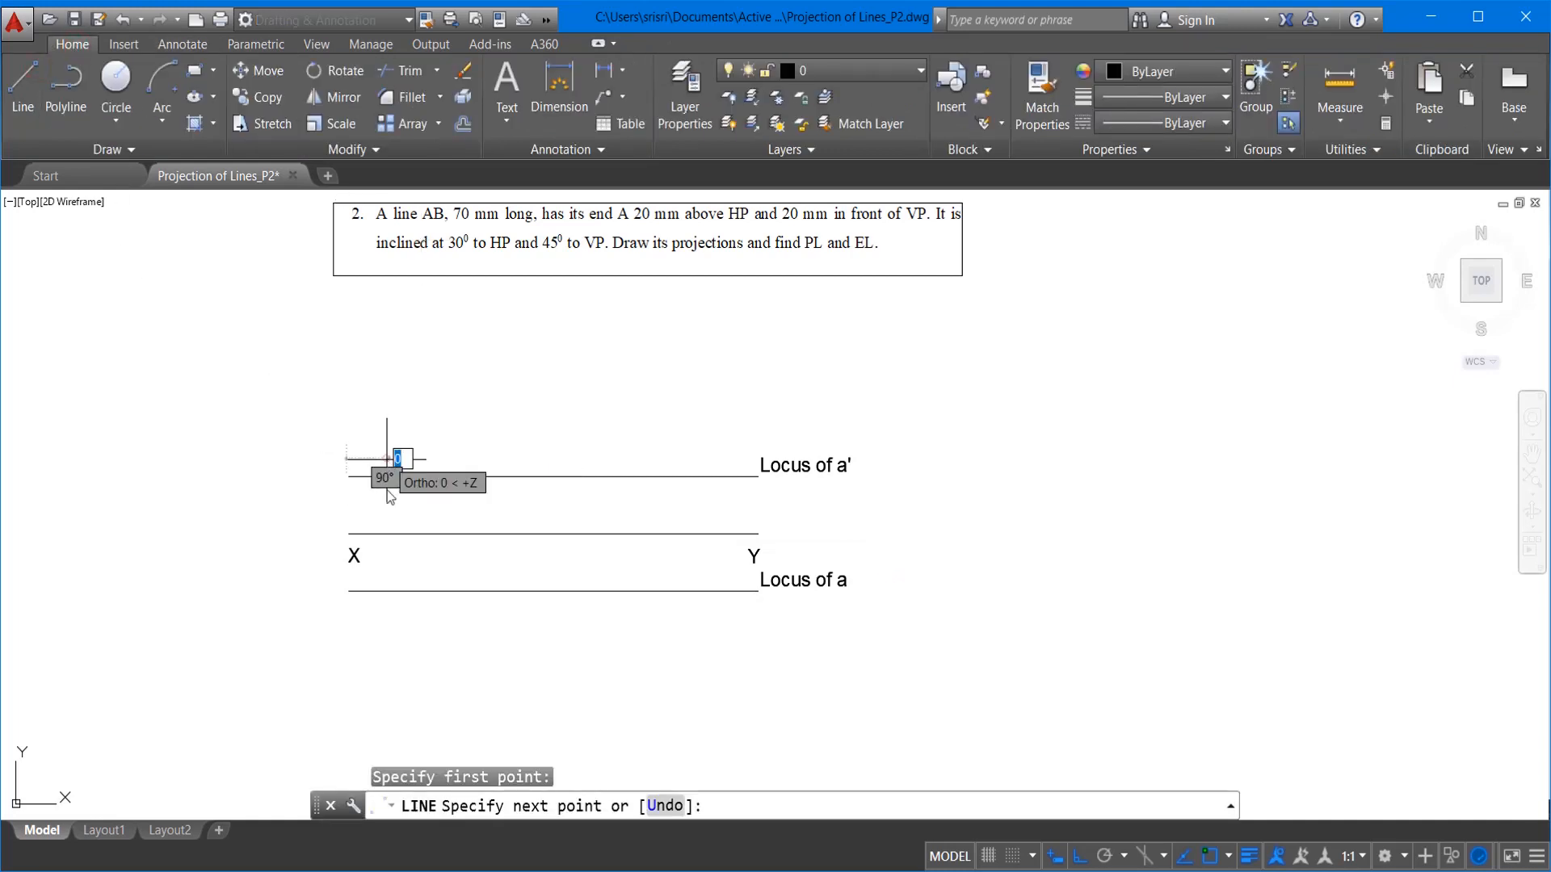
{"action": "left_click", "coordinate": [387, 627]}
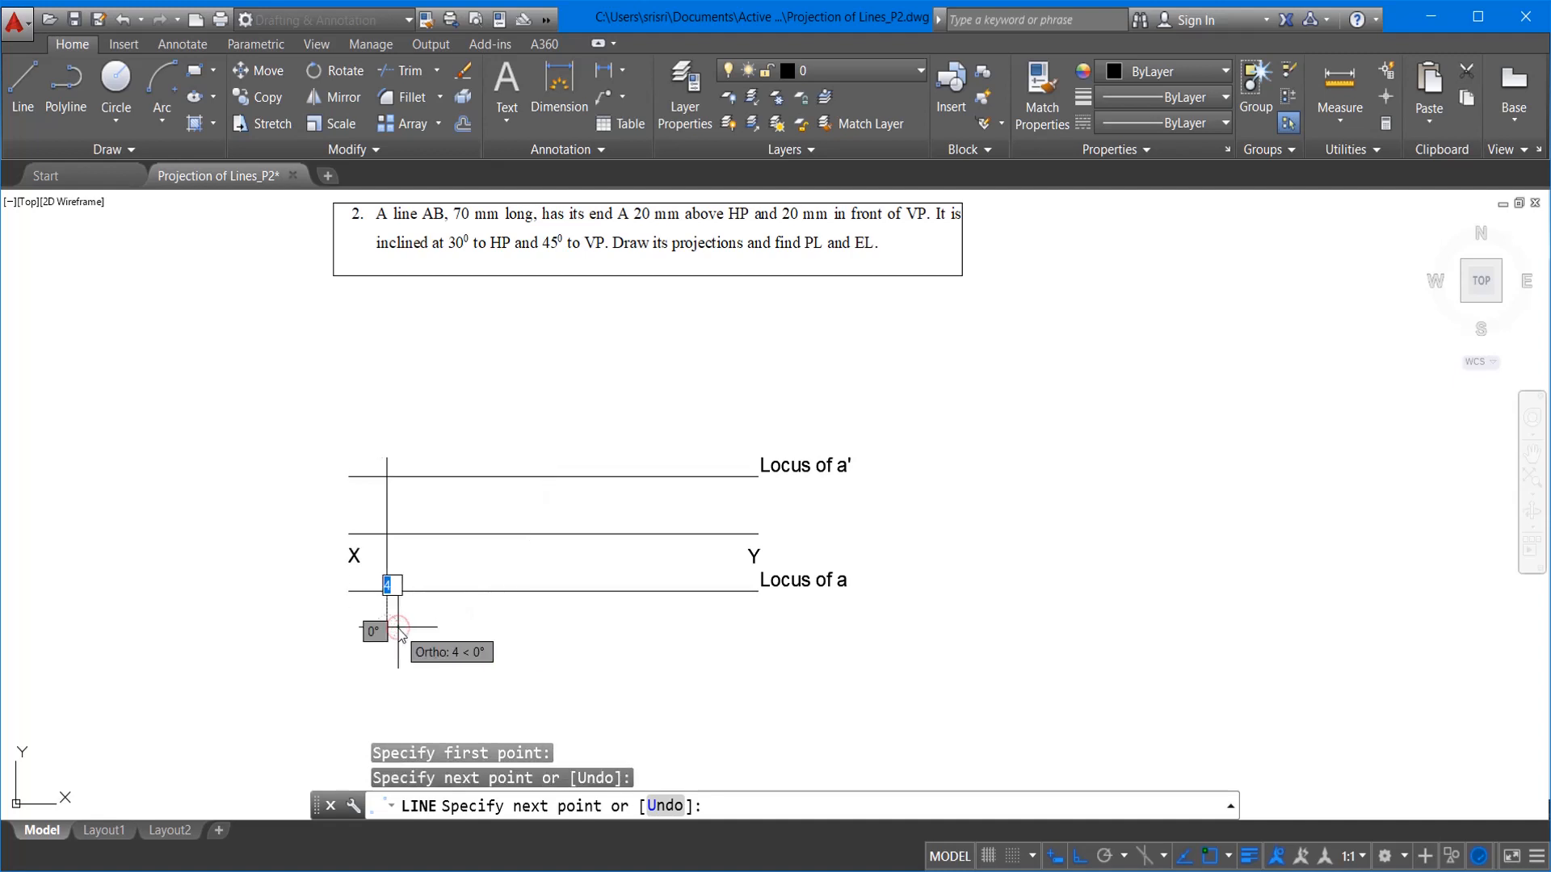
{"action": "key", "text": "Escape"}
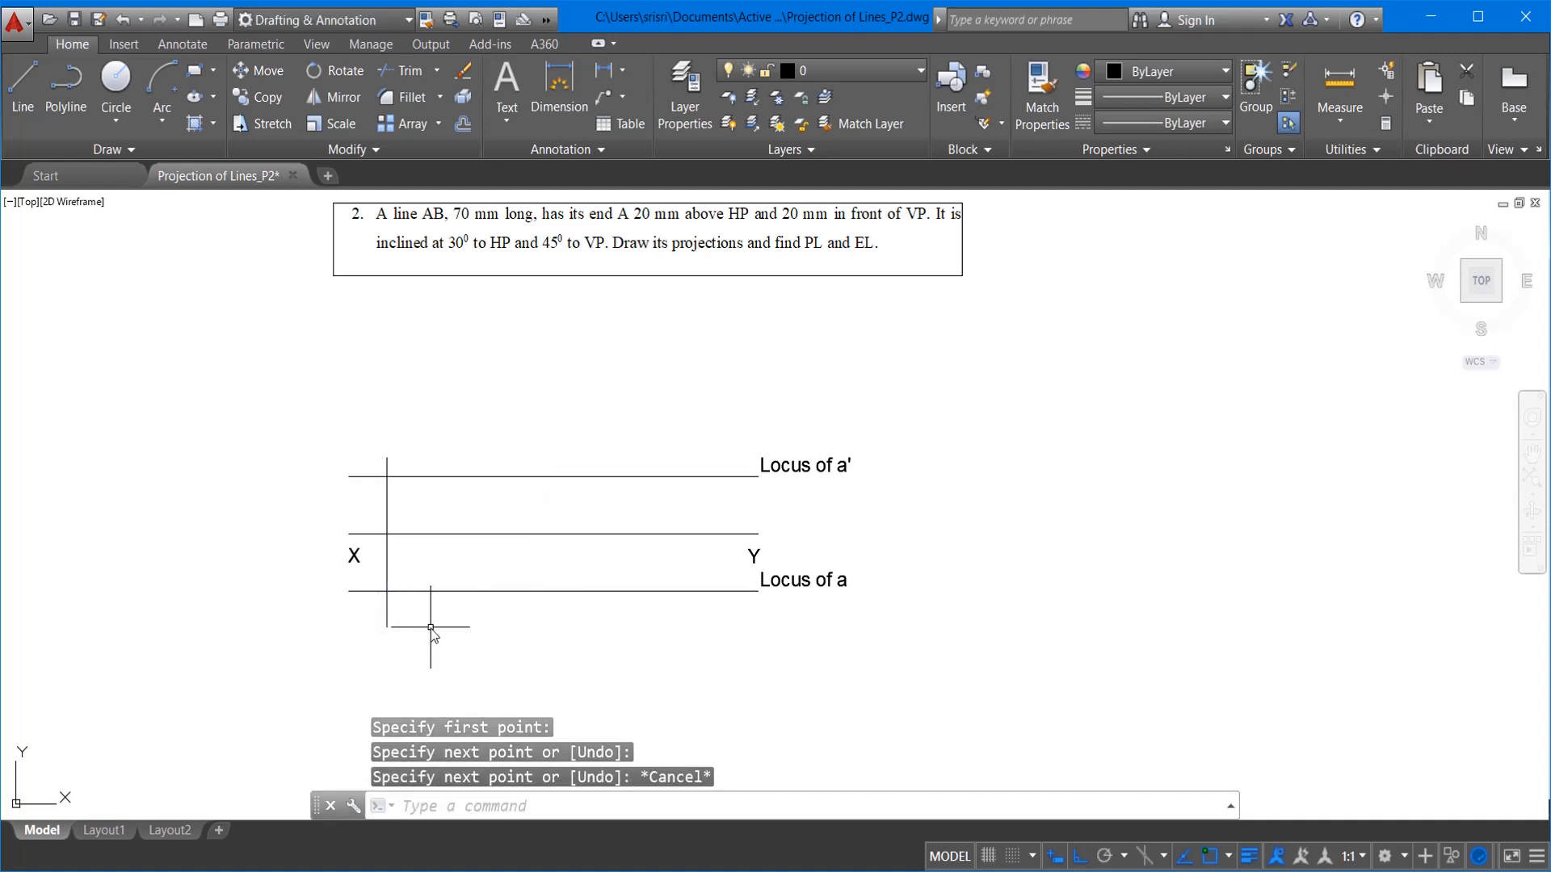
Step: Trim the projector's ends that extend above the upper locus line and below the lower locus line
{"action": "type", "text": "tr"}
{"action": "key", "text": "Return"}
{"action": "key", "text": "Return"}
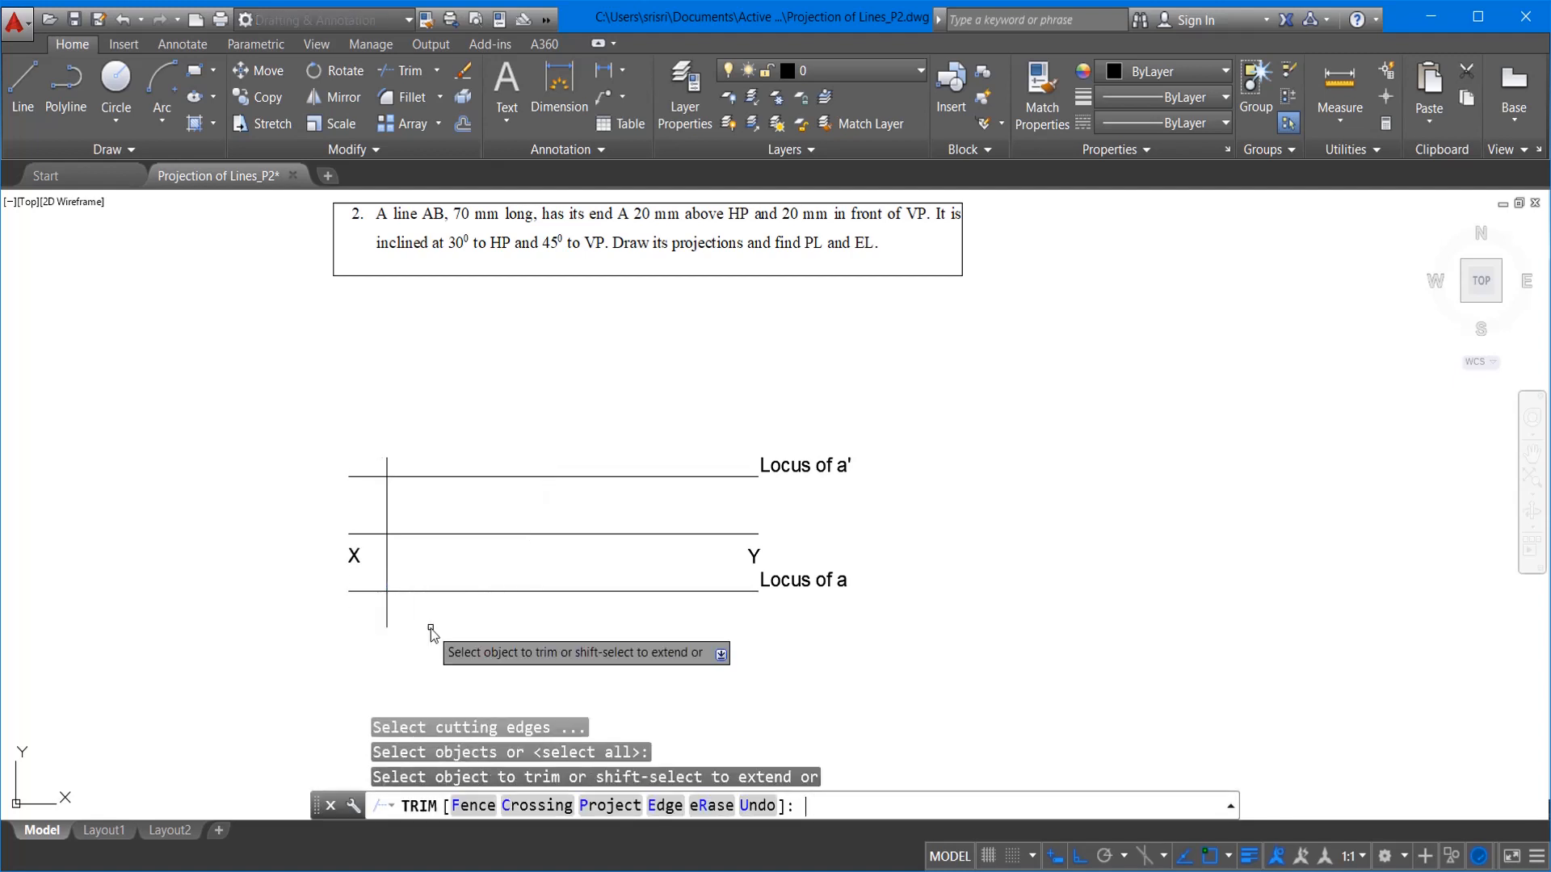
{"action": "left_click", "coordinate": [387, 466]}
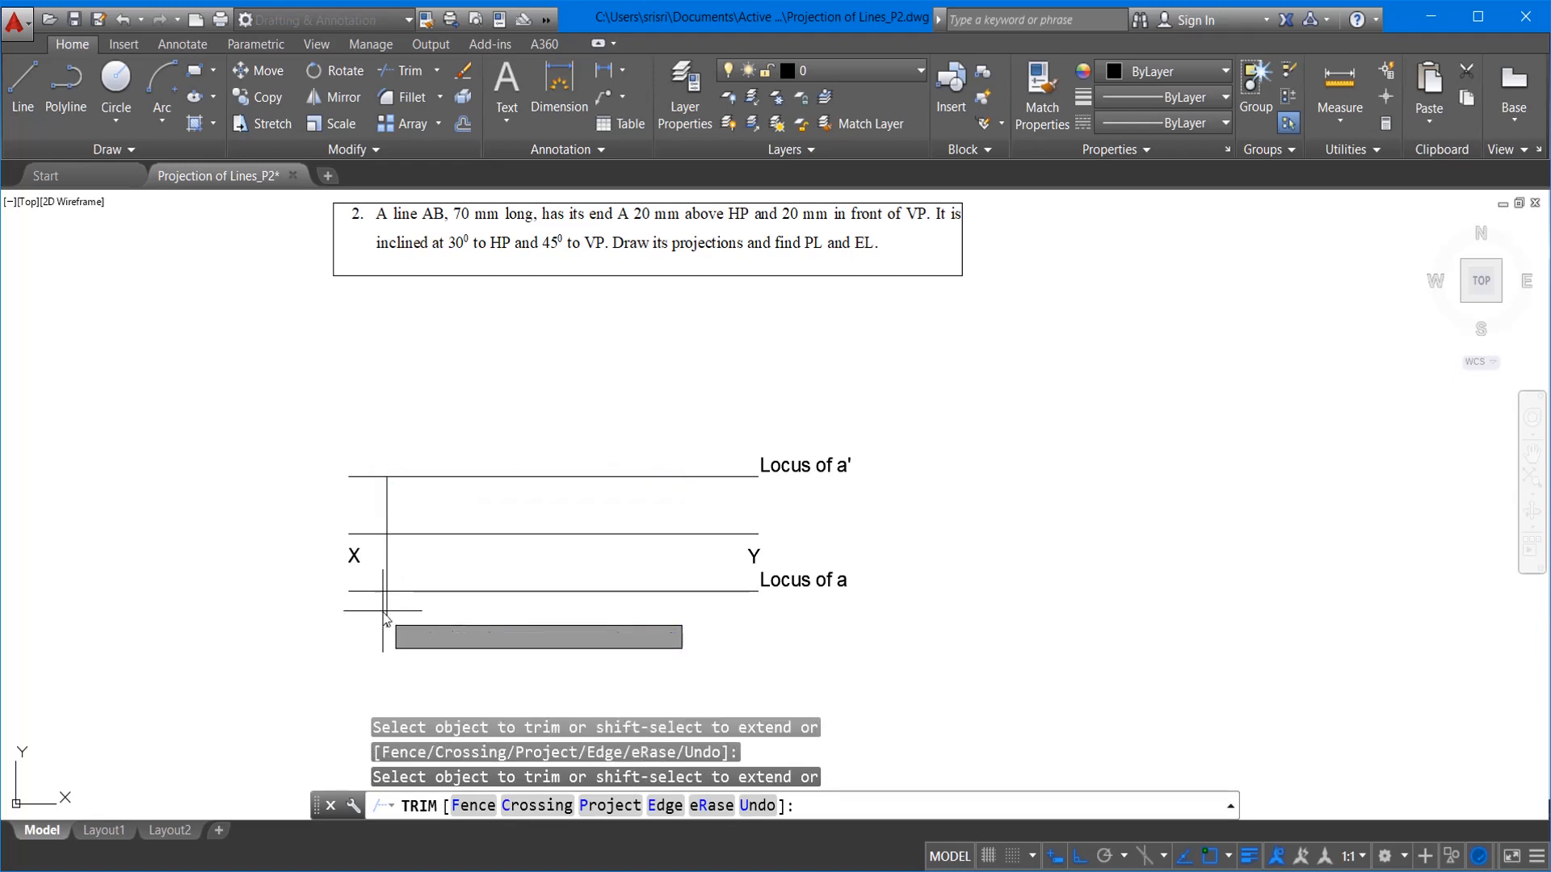
{"action": "left_click", "coordinate": [390, 601]}
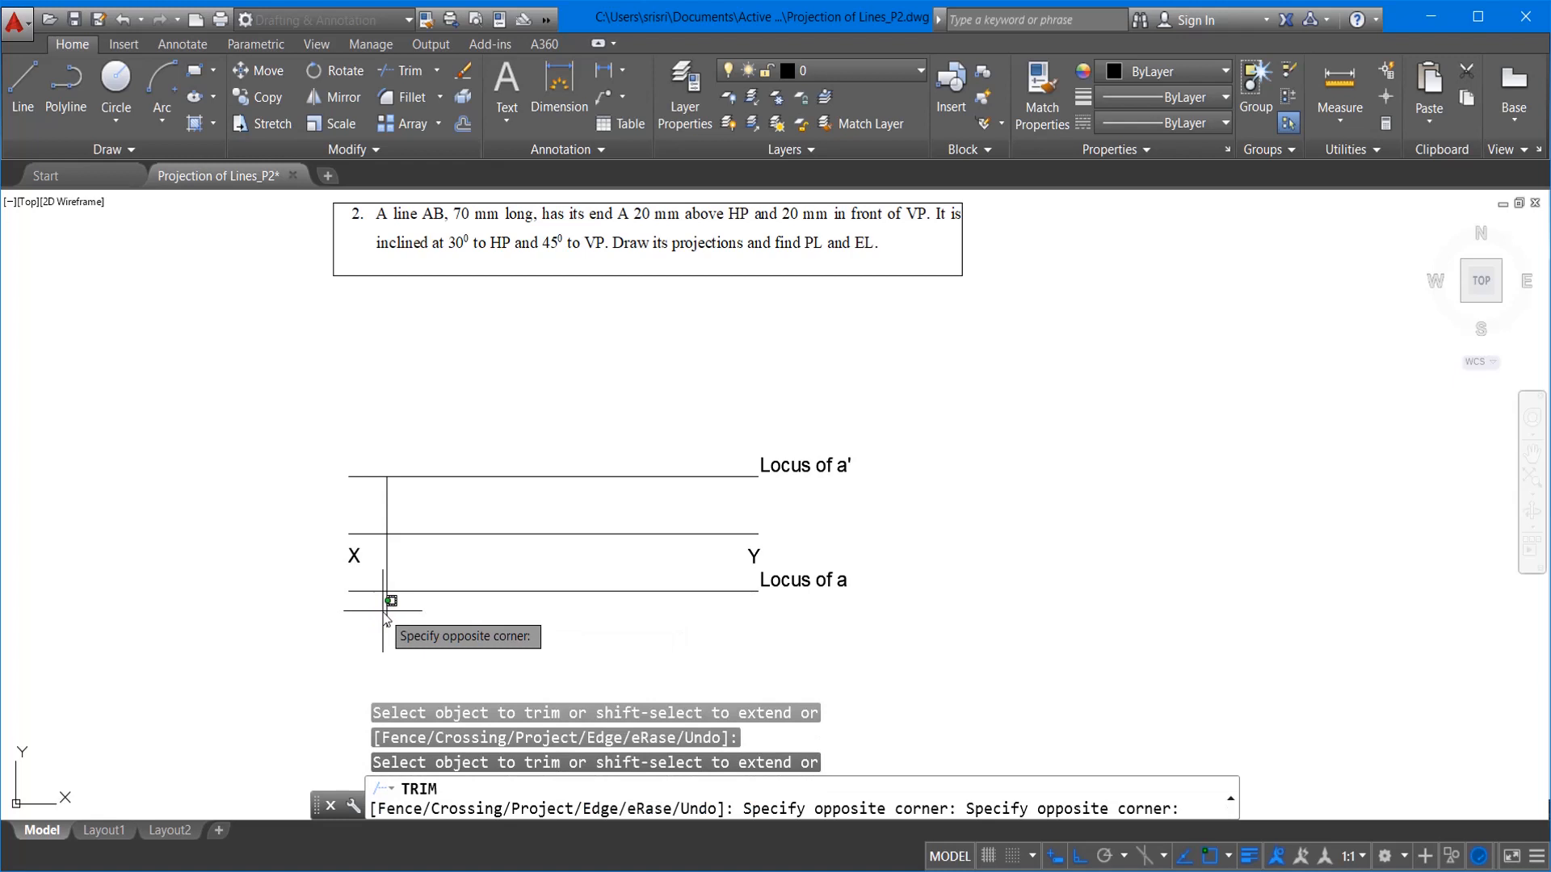
{"action": "left_click", "coordinate": [388, 609]}
{"action": "left_click", "coordinate": [398, 608]}
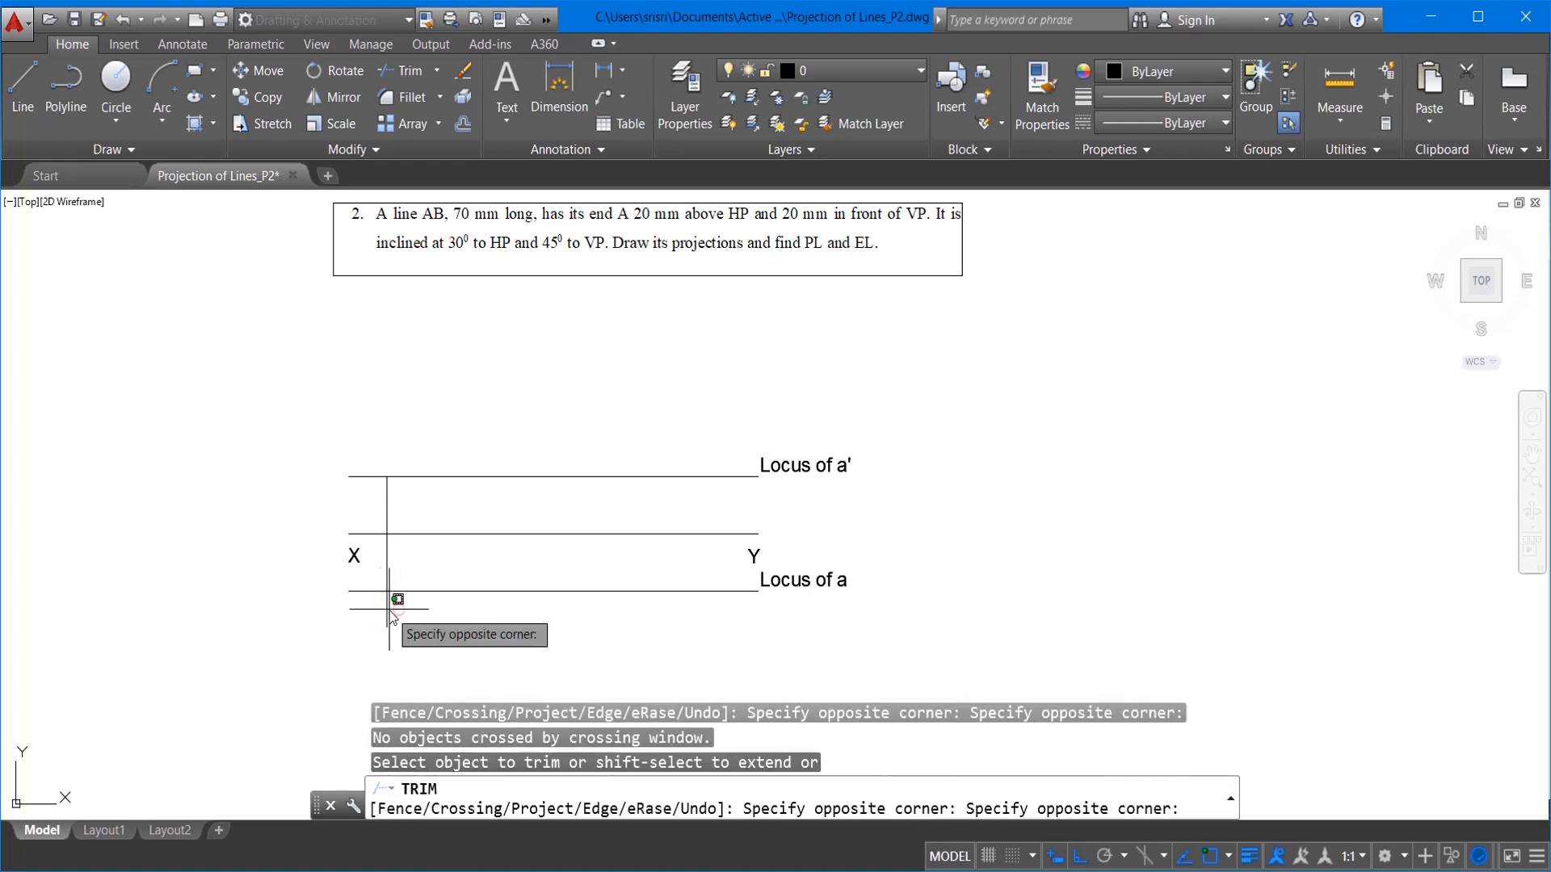
{"action": "left_click", "coordinate": [365, 610]}
{"action": "left_click", "coordinate": [365, 610]}
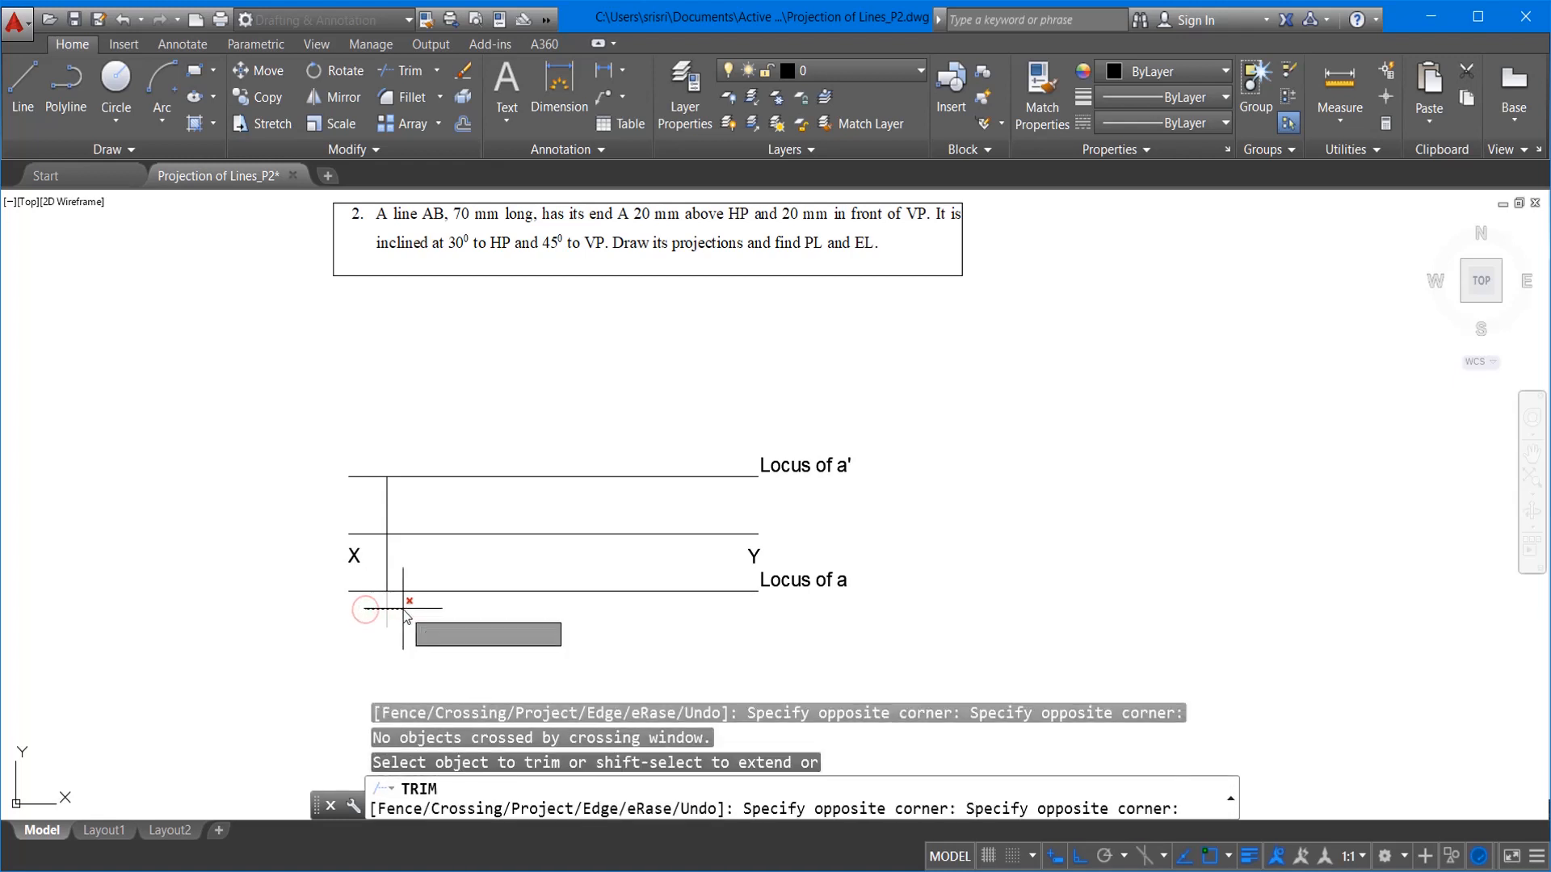
{"action": "left_click", "coordinate": [403, 609]}
{"action": "key", "text": "Escape"}
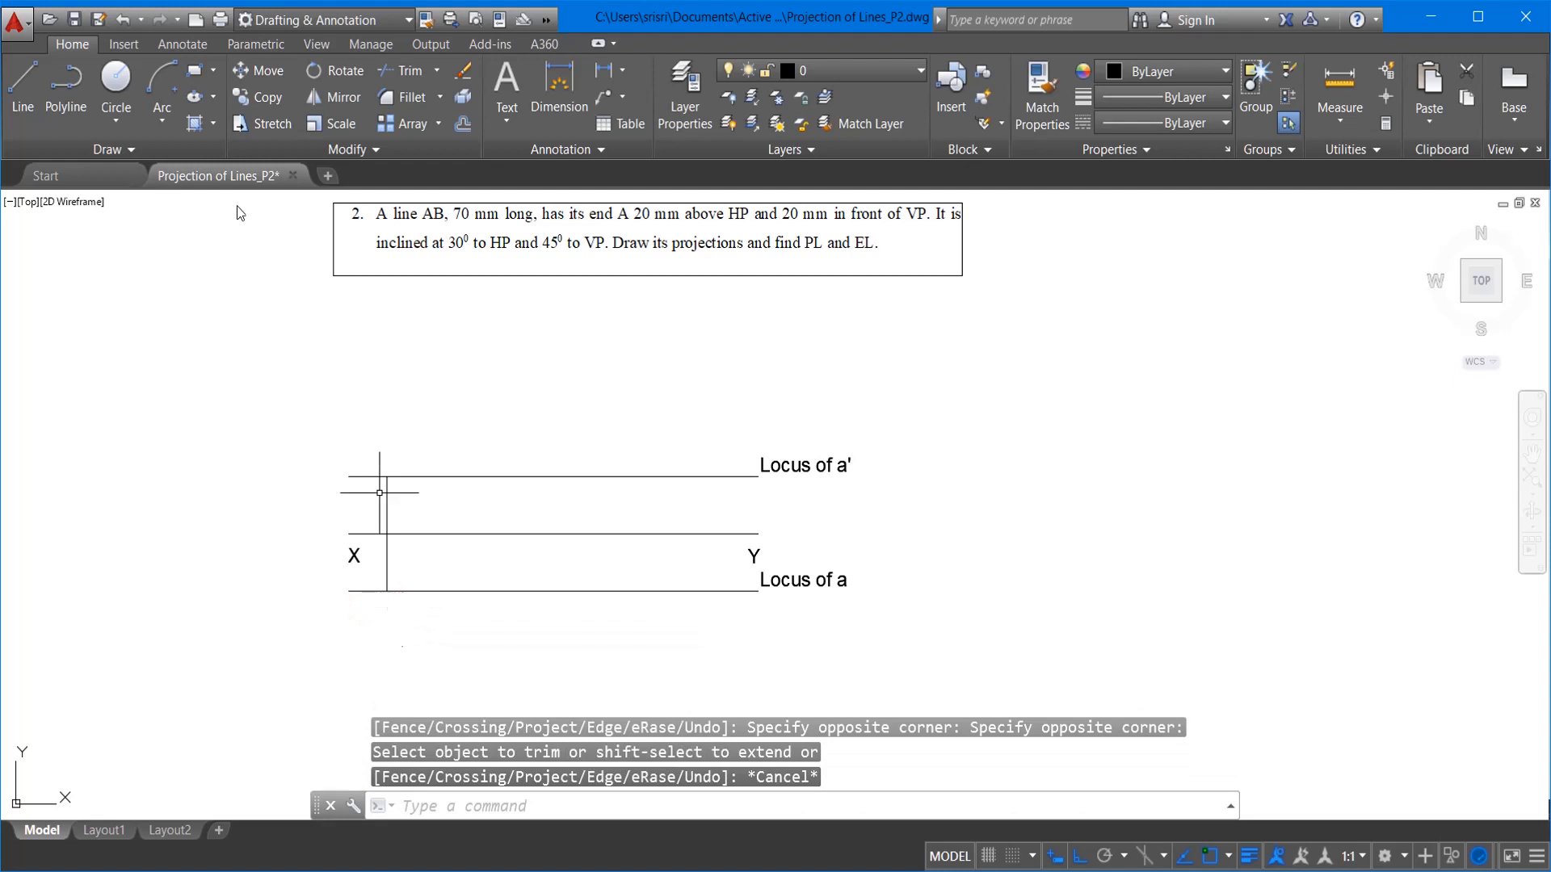
Step: Add the multiline text label "a'" just above the projector's upper end
{"action": "left_click", "coordinate": [179, 44]}
{"action": "left_click", "coordinate": [39, 81]}
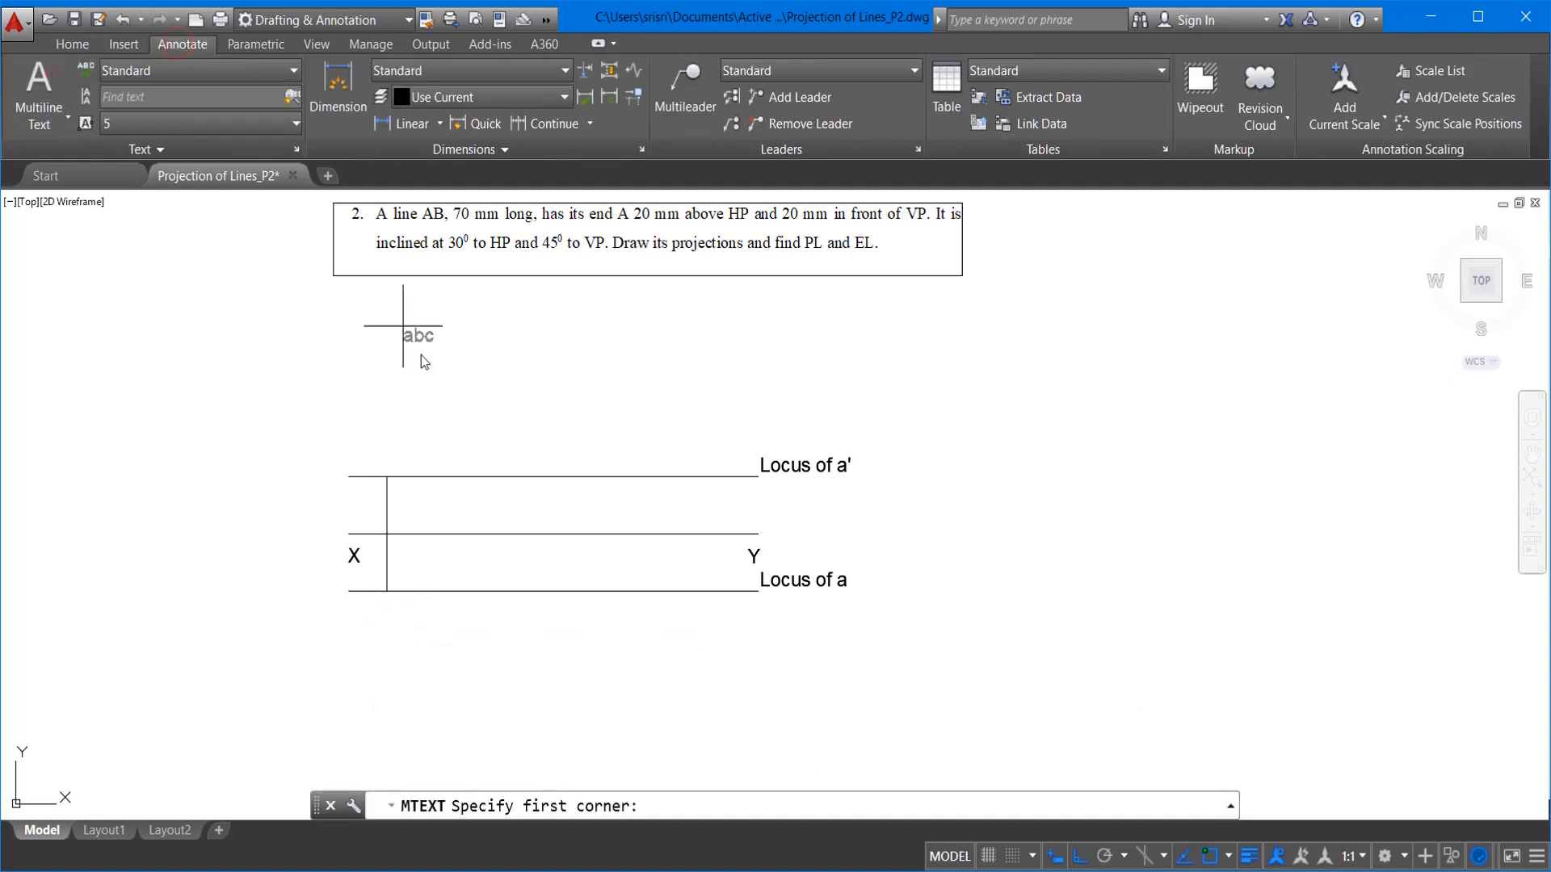
{"action": "left_click", "coordinate": [365, 449]}
{"action": "left_click", "coordinate": [385, 467]}
{"action": "type", "text": "a'"}
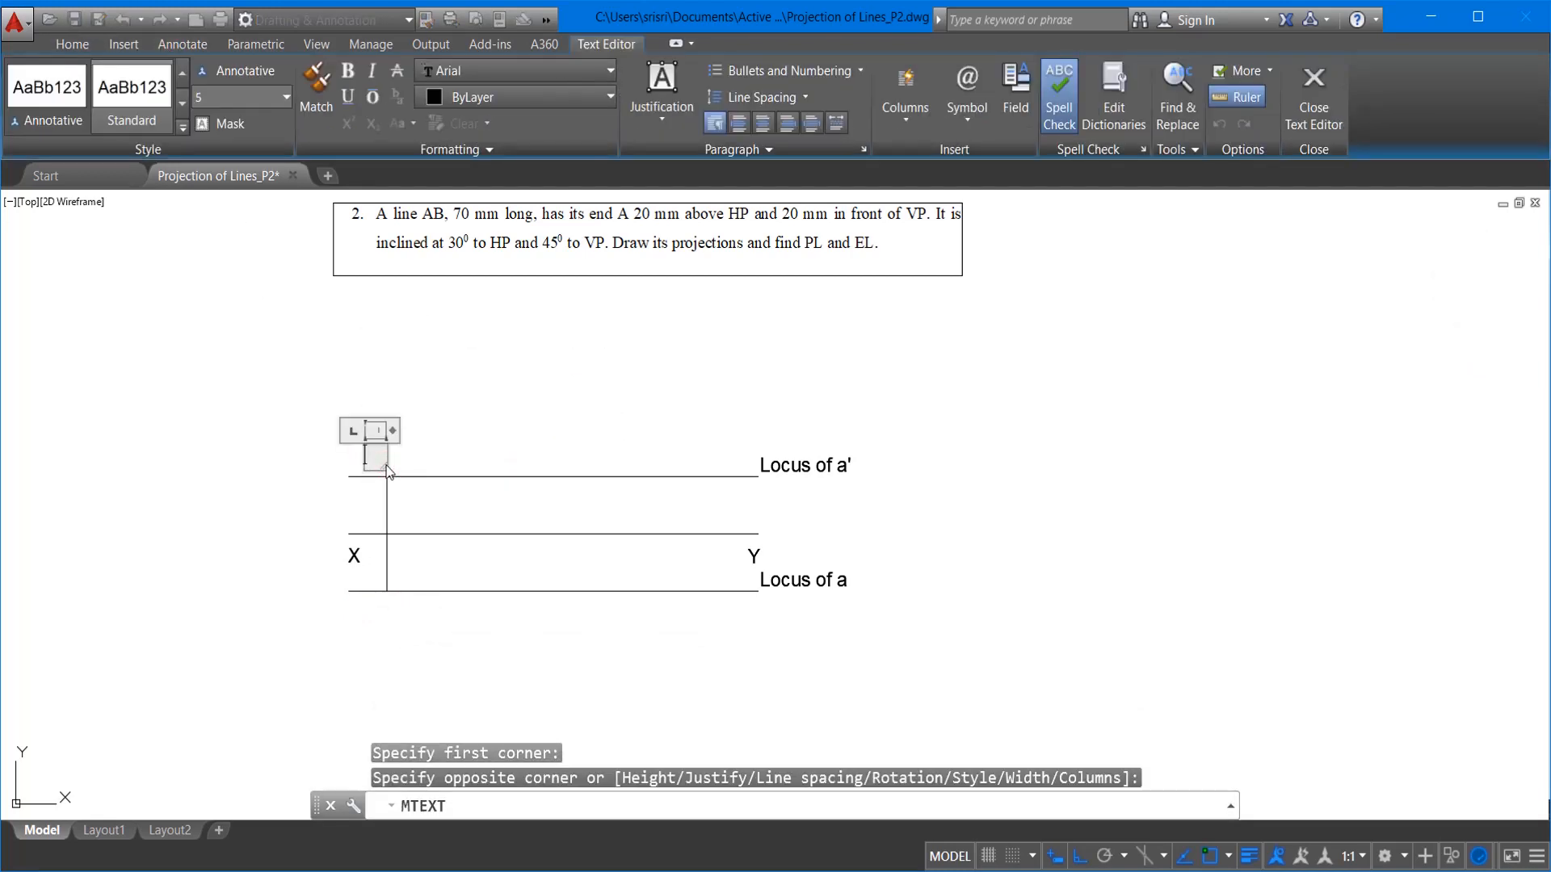
{"action": "left_click", "coordinate": [359, 644]}
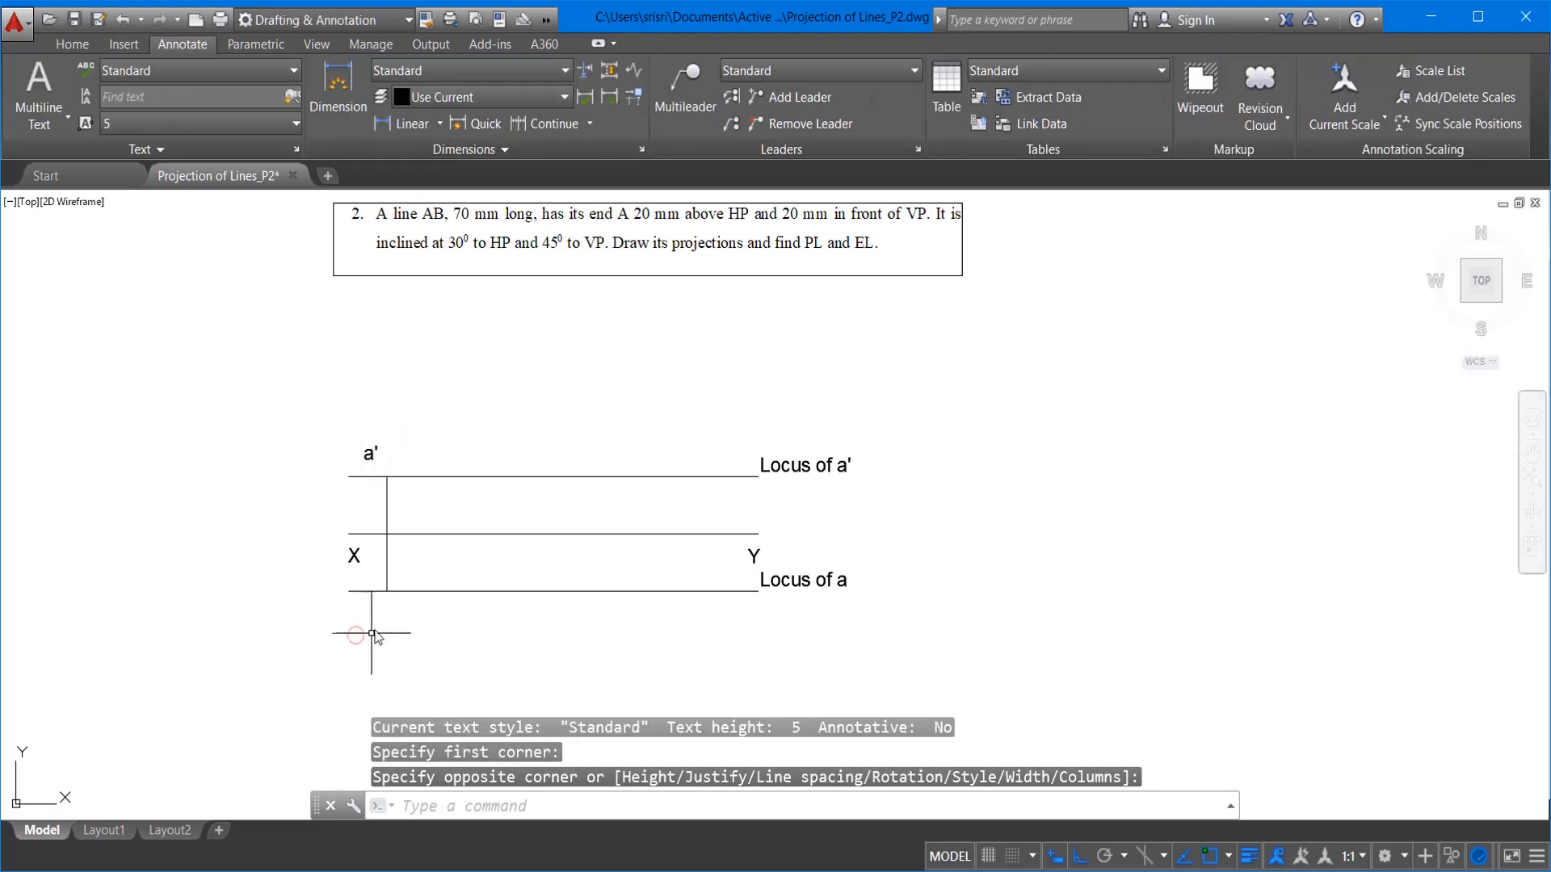
Step: Add the multiline text label "a" just below the projector's lower end
{"action": "key", "text": "Return"}
{"action": "left_click", "coordinate": [365, 606]}
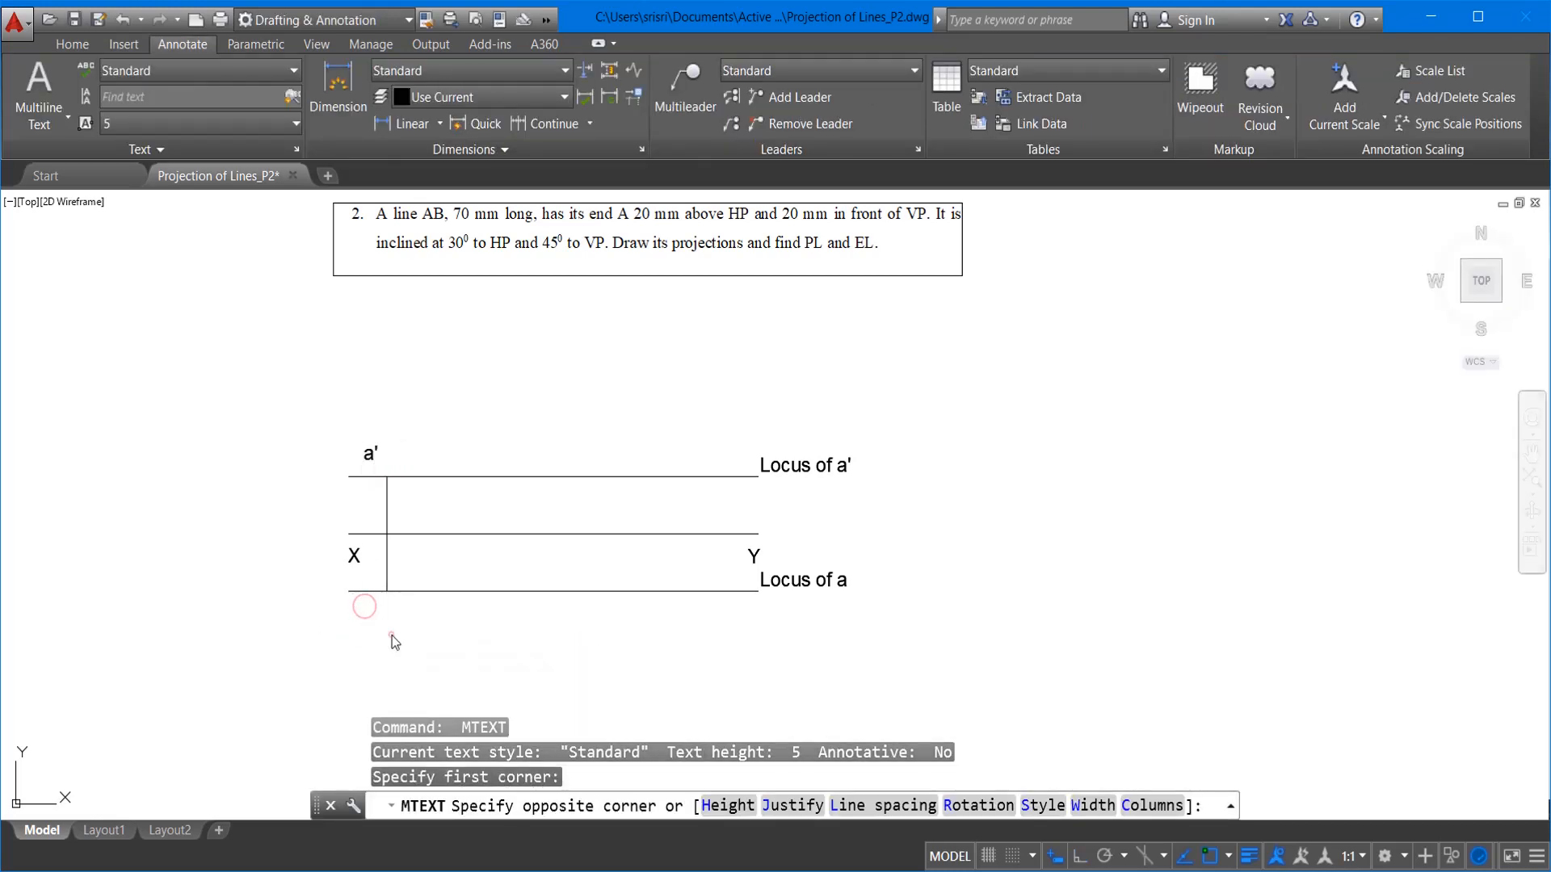
{"action": "left_click", "coordinate": [391, 637]}
{"action": "type", "text": "a"}
{"action": "left_click", "coordinate": [987, 653]}
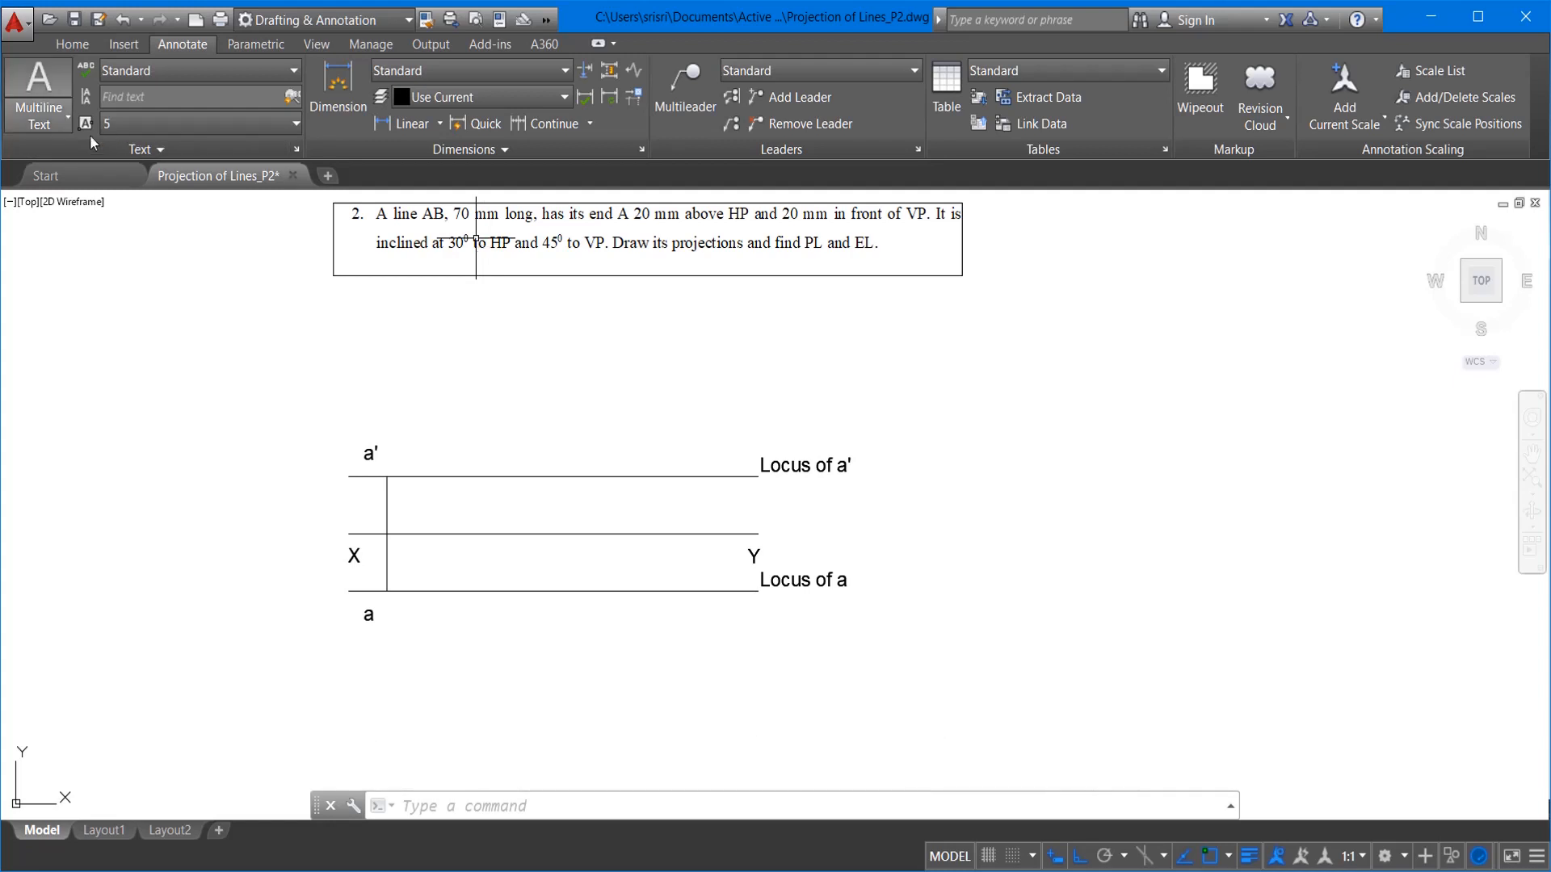
Step: Draw a 70 mm line at 30° upward from a', the projector's upper end
{"action": "left_click", "coordinate": [72, 44]}
{"action": "left_click", "coordinate": [31, 101]}
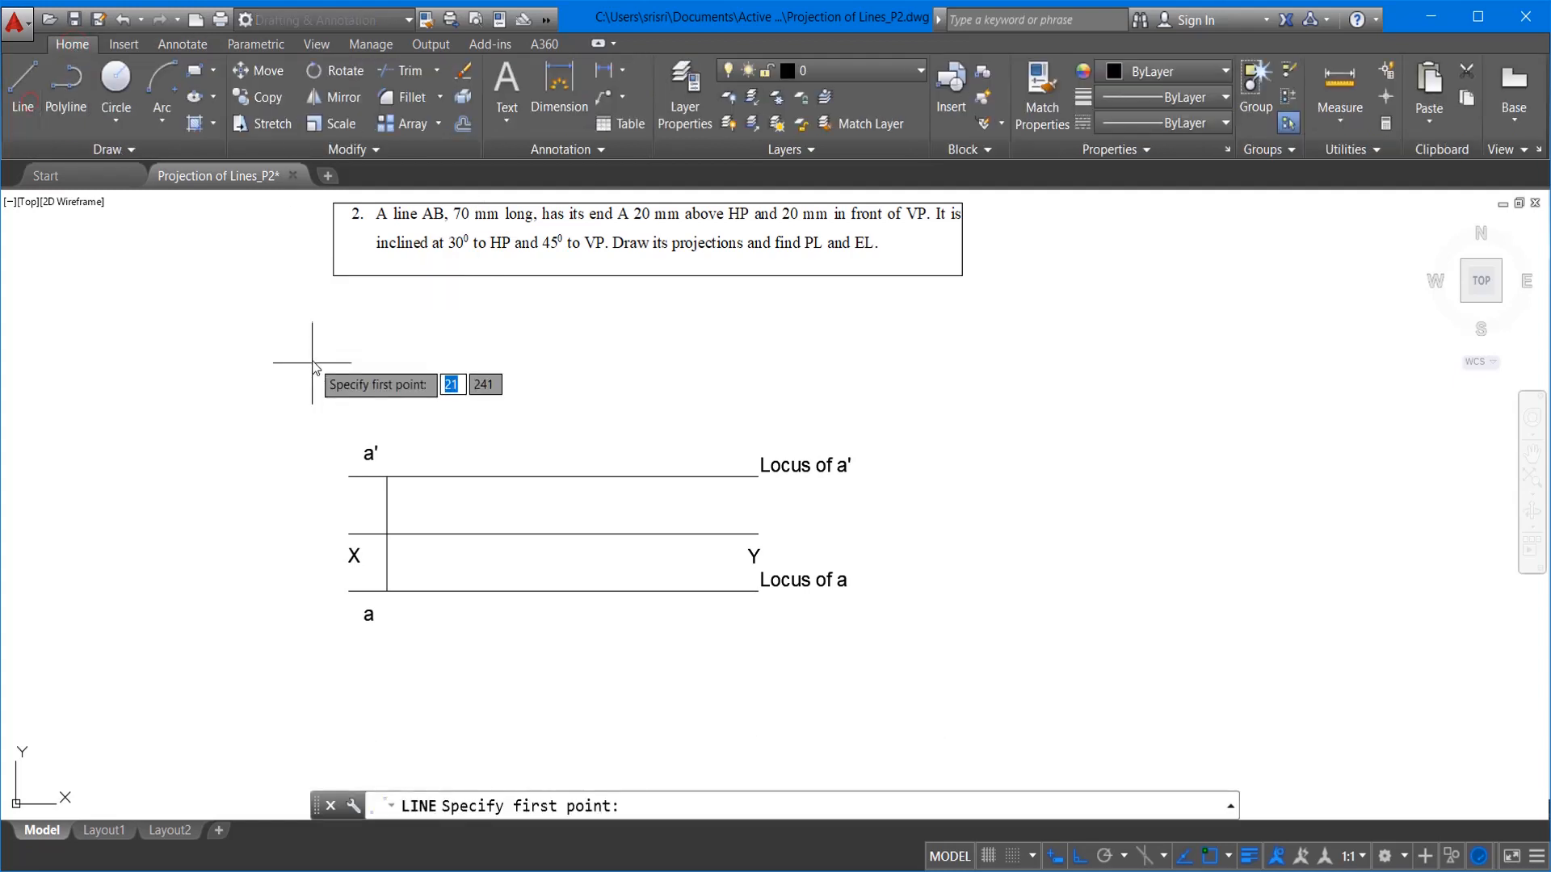
{"action": "left_click", "coordinate": [387, 477]}
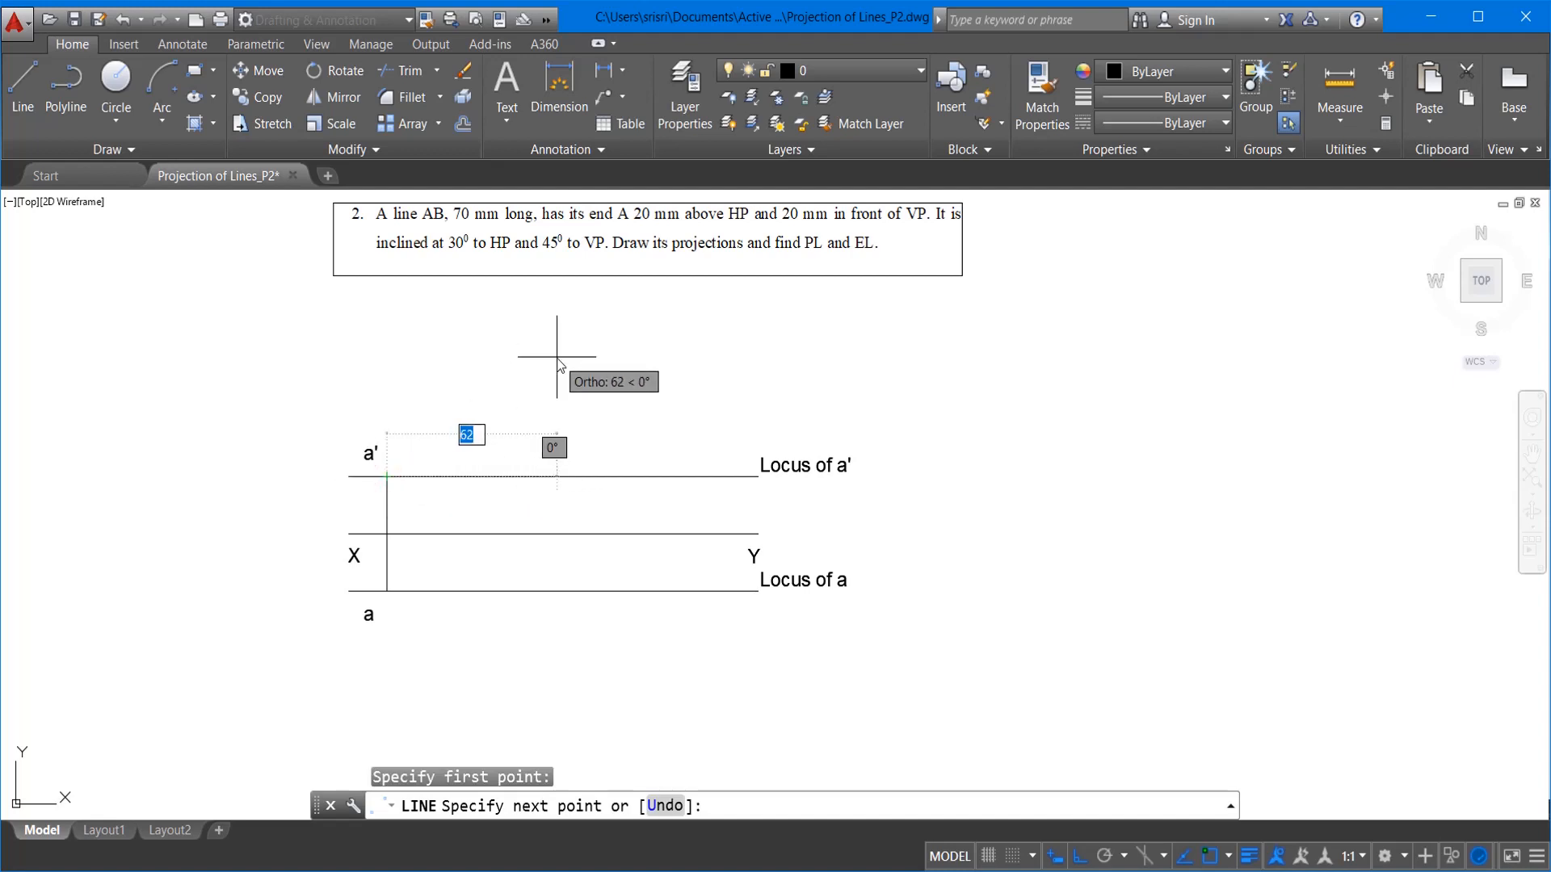
{"action": "type", "text": "70"}
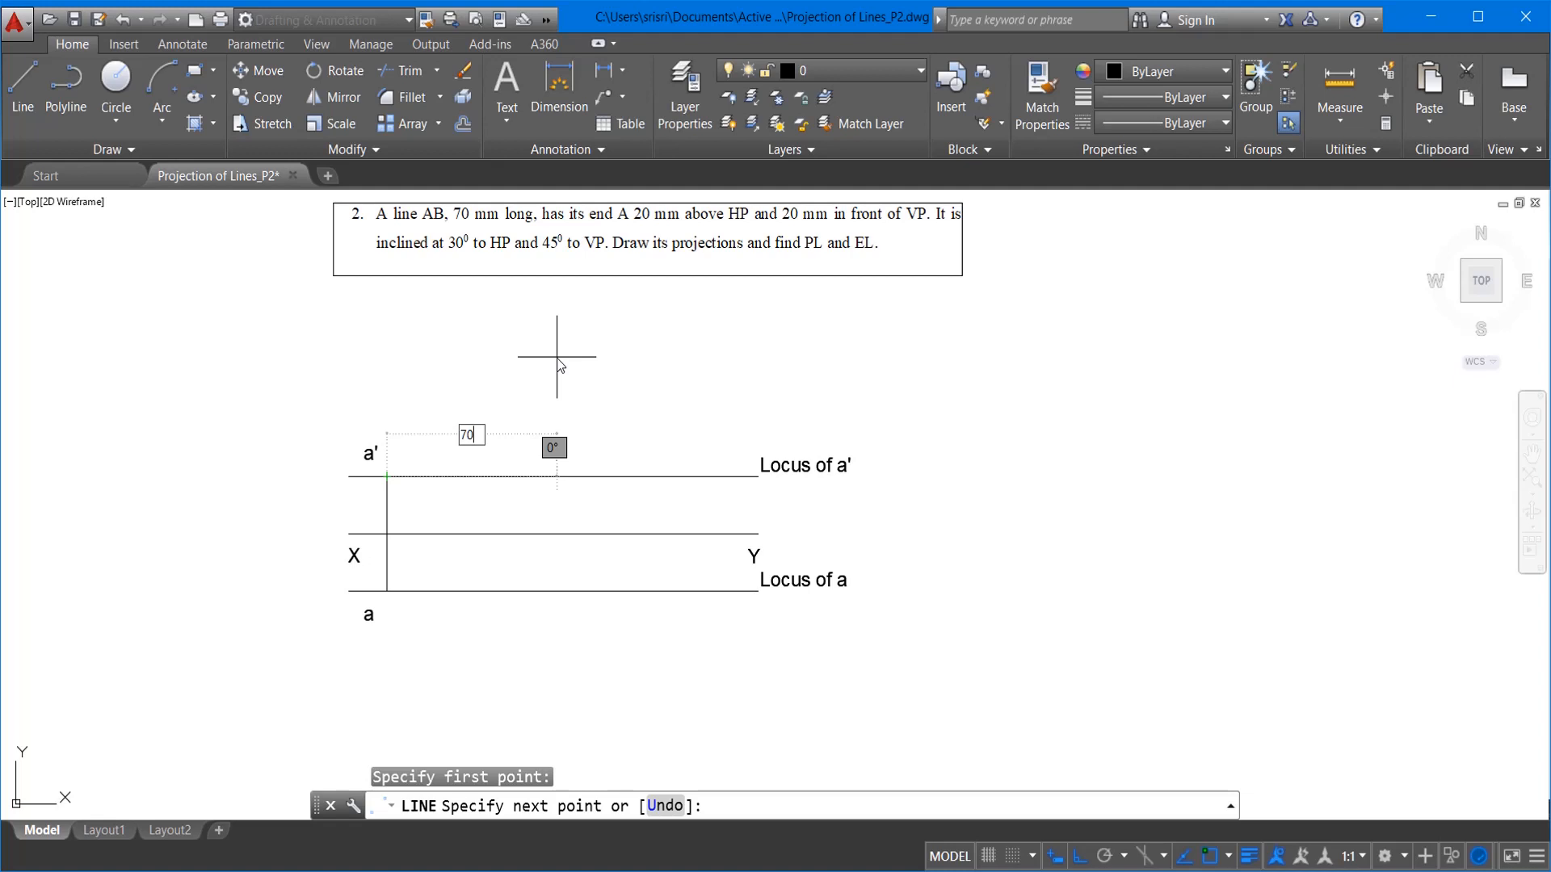
{"action": "key", "text": "Tab"}
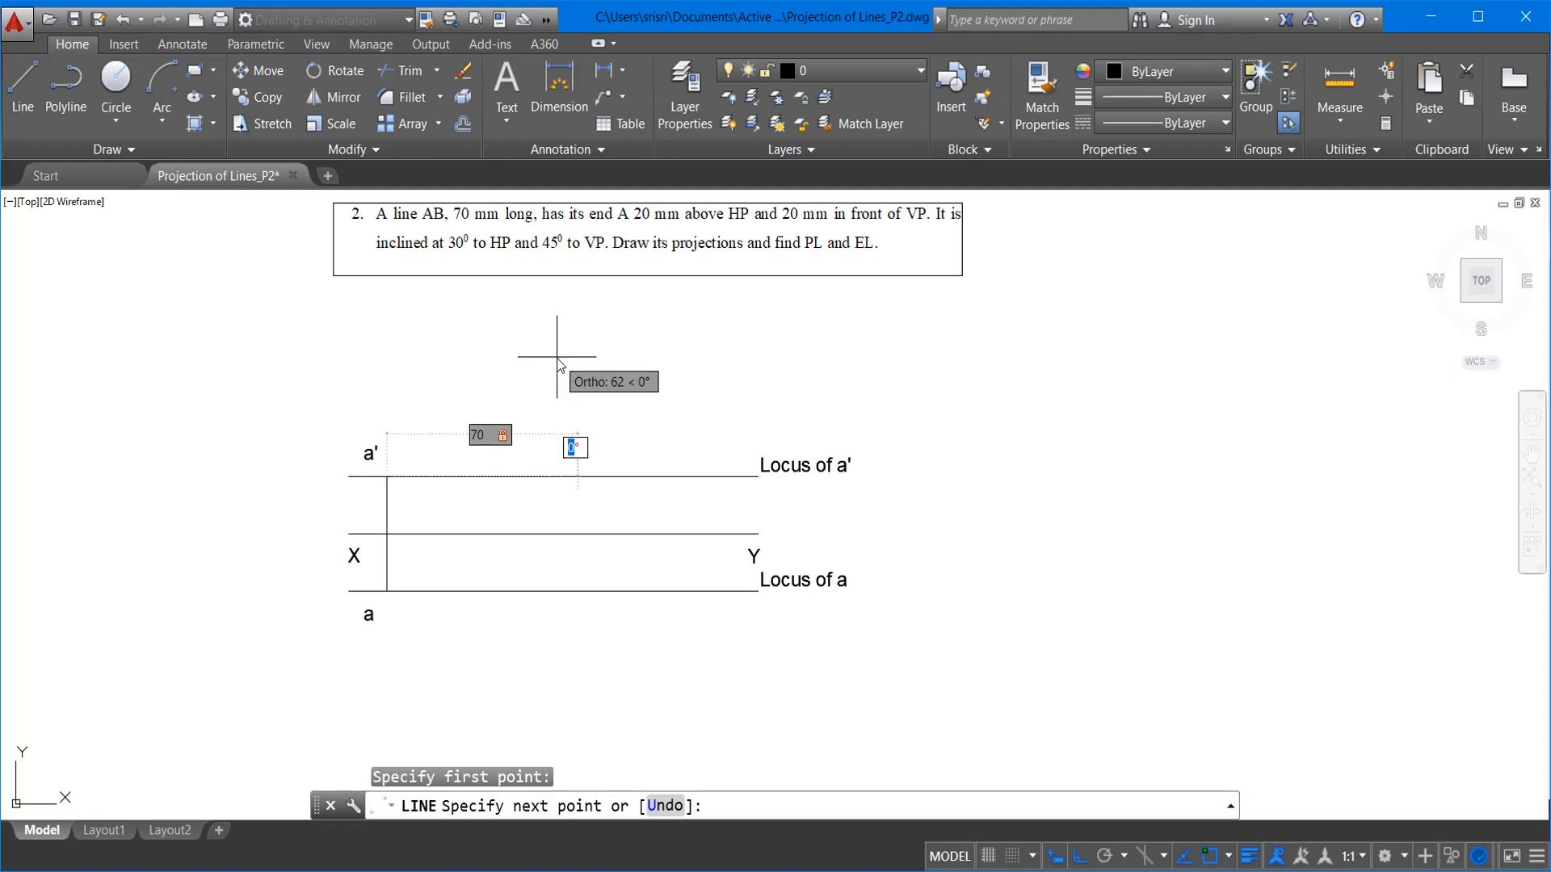
{"action": "type", "text": "30"}
{"action": "key", "text": "Return"}
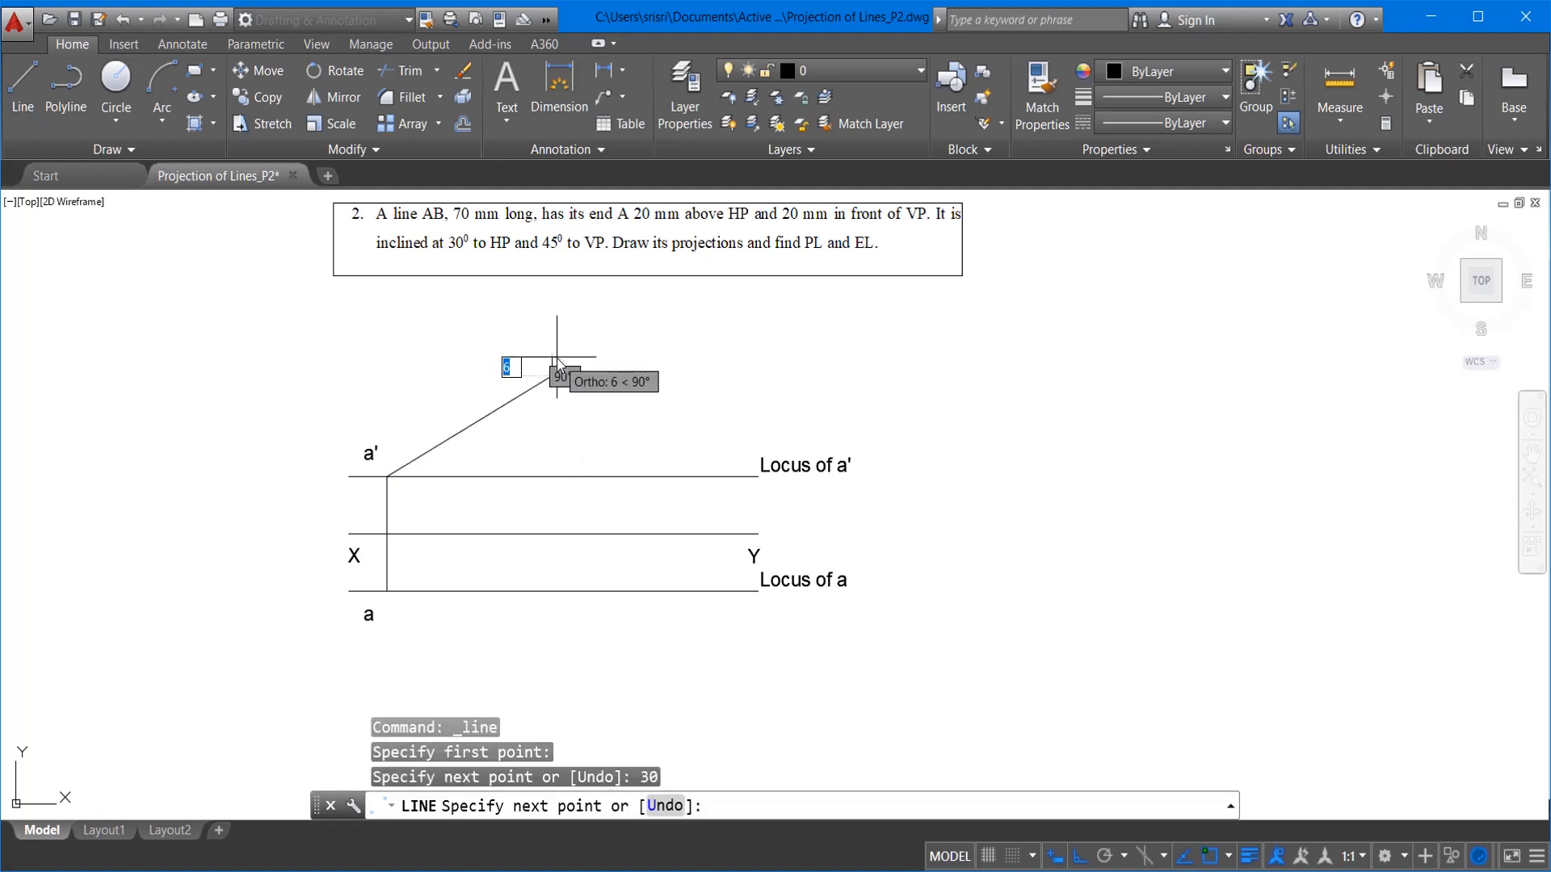
{"action": "key", "text": "Escape"}
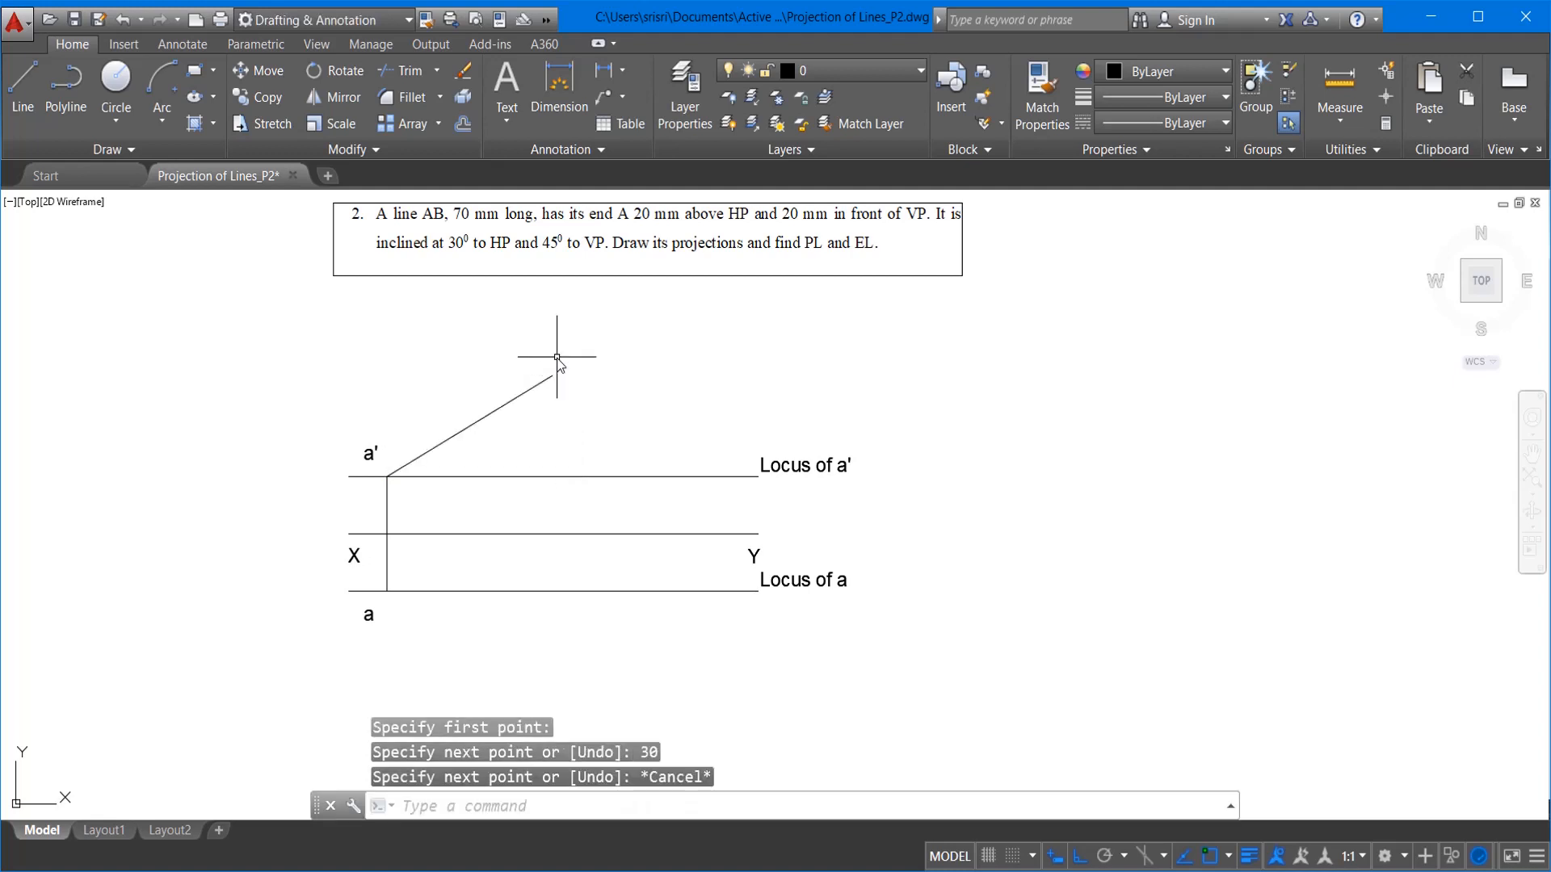
Step: Add the multiline text label "b1'" above the free end of the 30° line
{"action": "left_click", "coordinate": [192, 48]}
{"action": "left_click", "coordinate": [39, 89]}
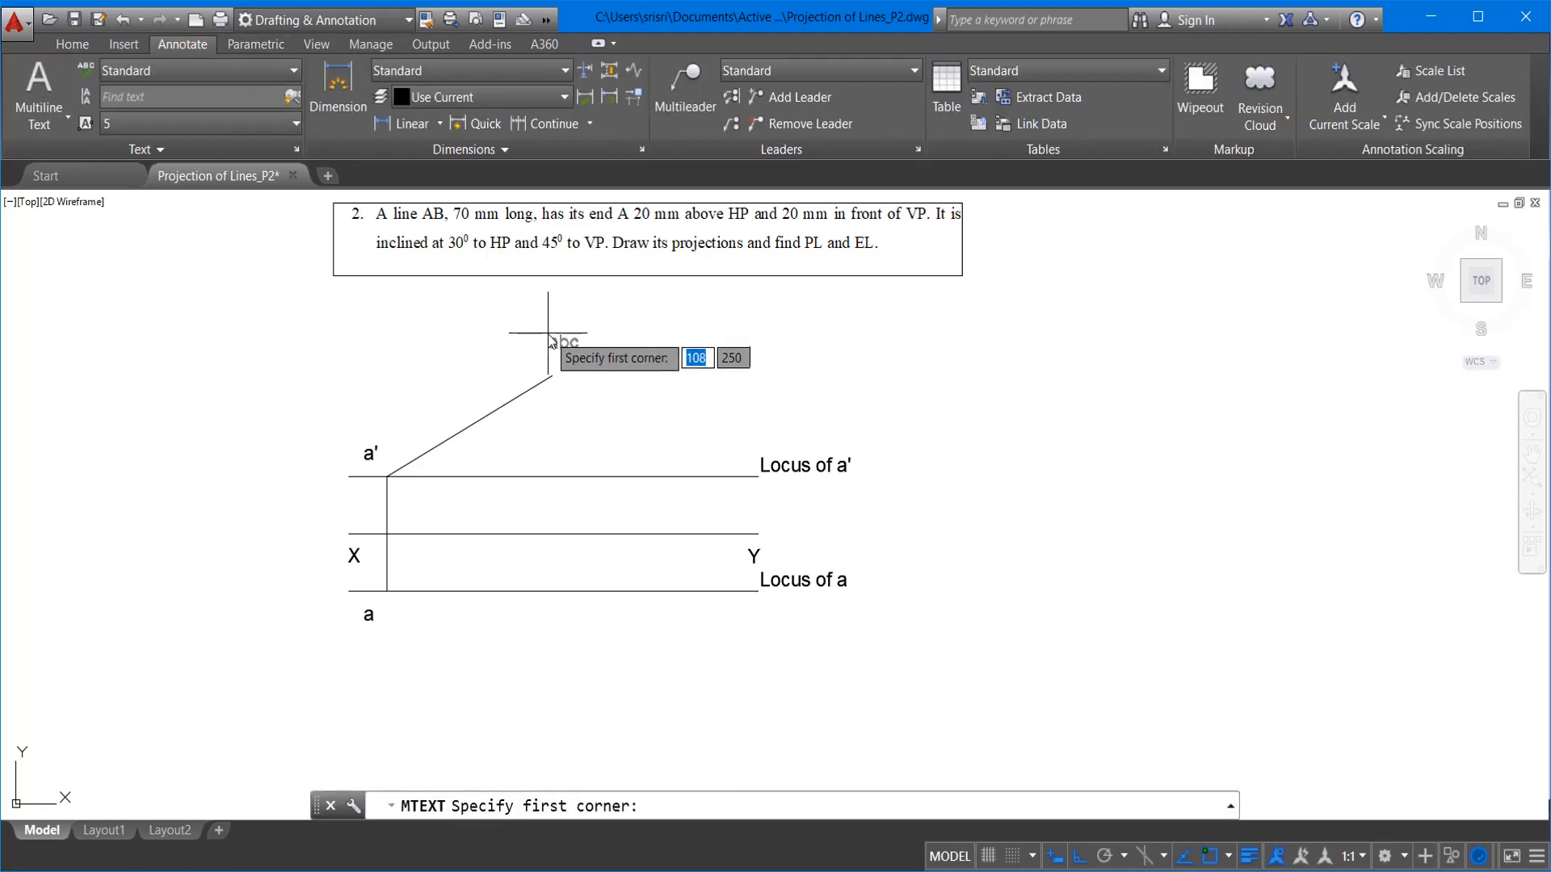
{"action": "left_click", "coordinate": [548, 332]}
{"action": "left_click", "coordinate": [581, 360]}
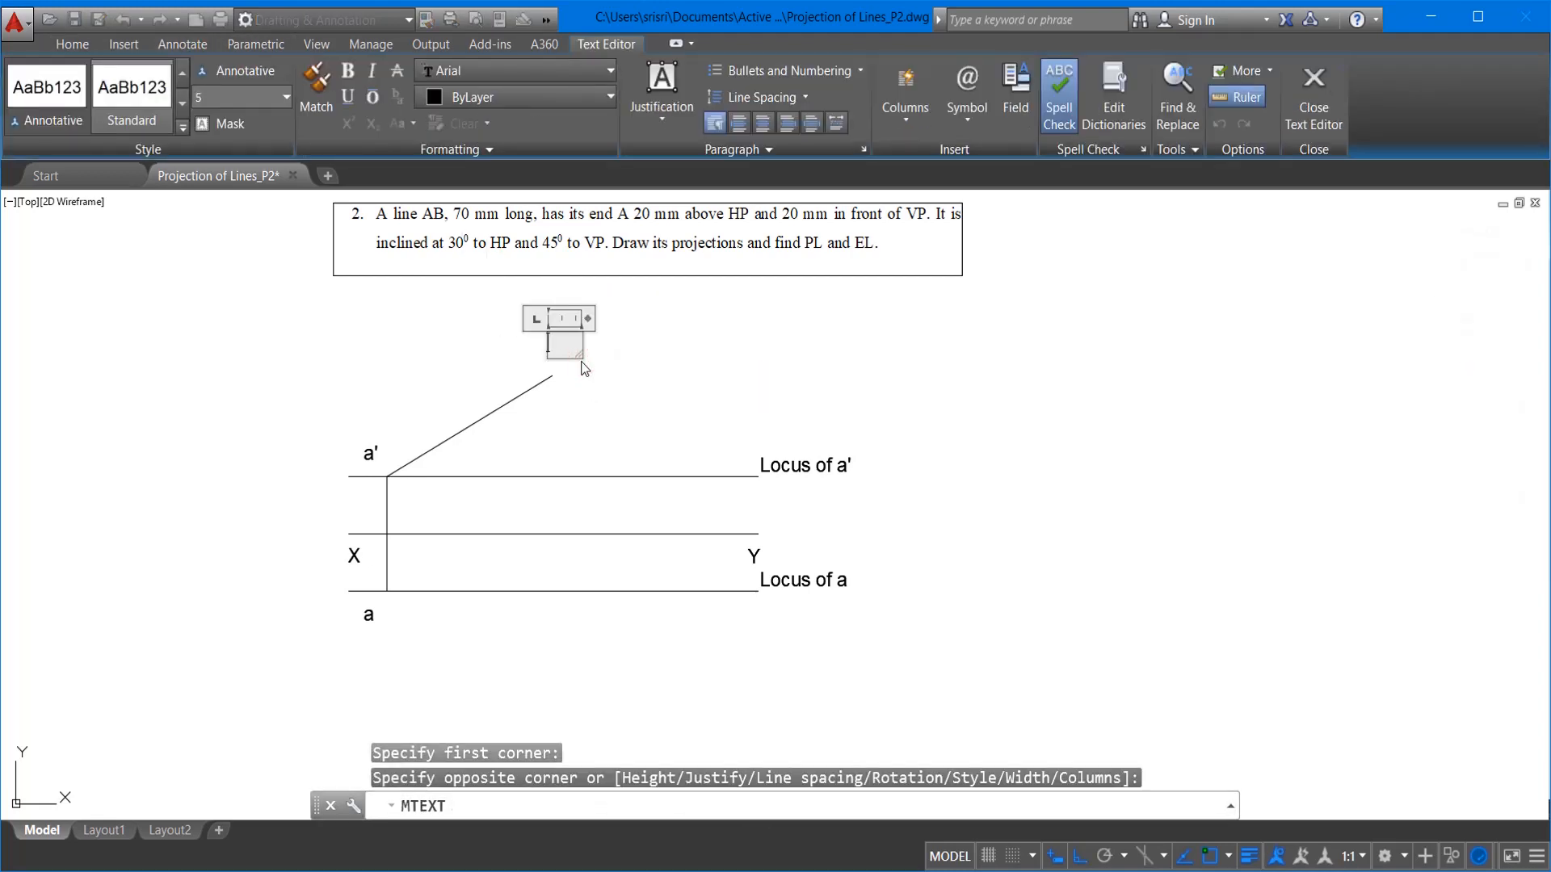
{"action": "type", "text": "b1'"}
{"action": "left_click", "coordinate": [640, 369]}
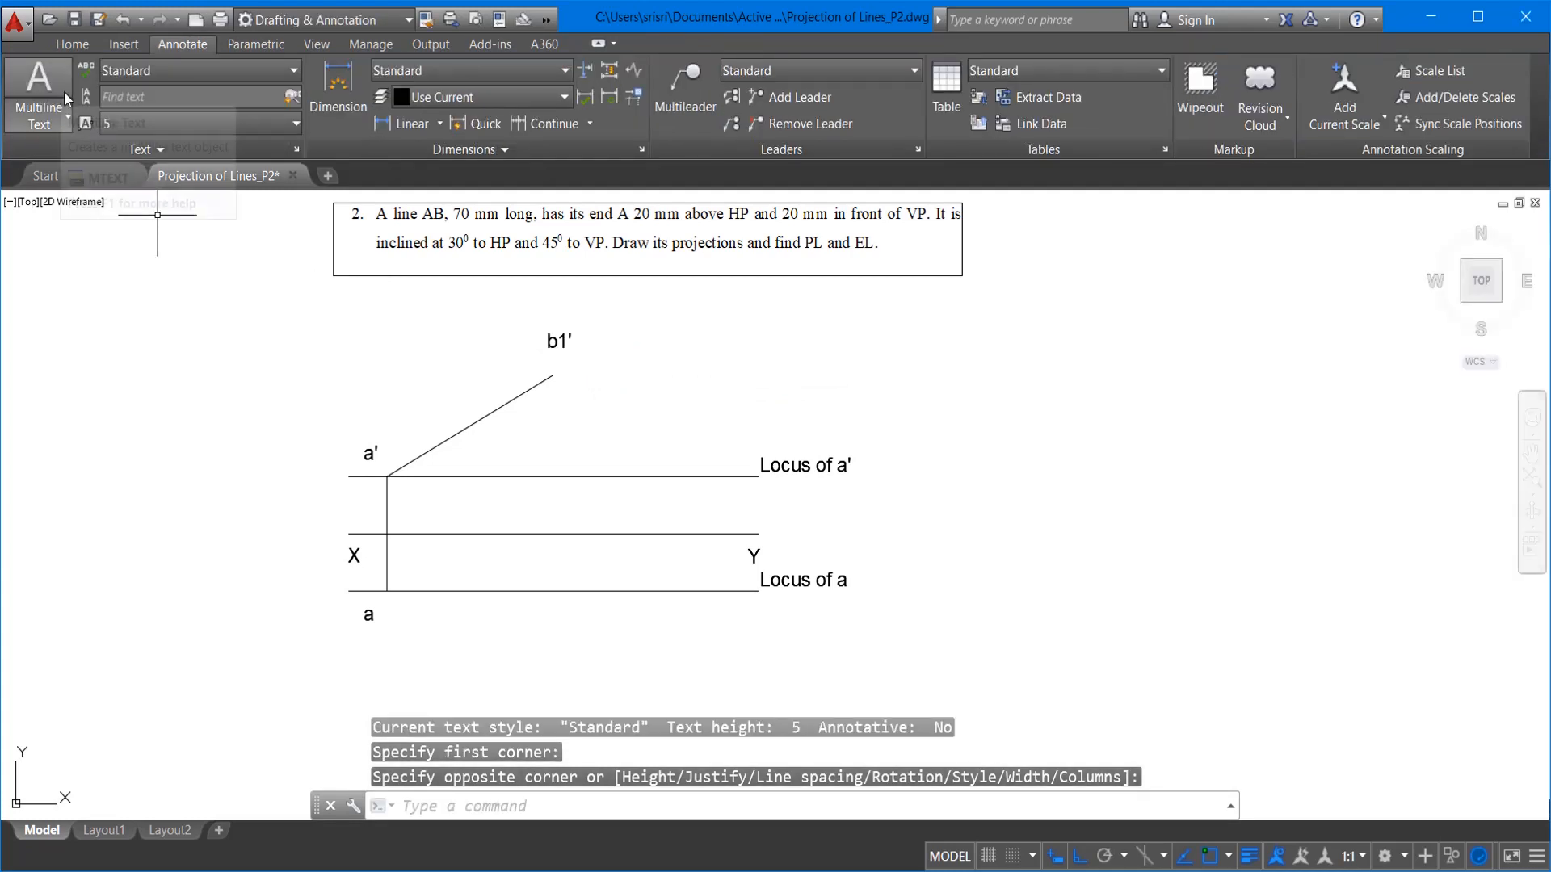
Step: Try a 70 mm line at 45° upward from a, the projector's lower end, and erase it
{"action": "left_click", "coordinate": [57, 47]}
{"action": "left_click", "coordinate": [31, 80]}
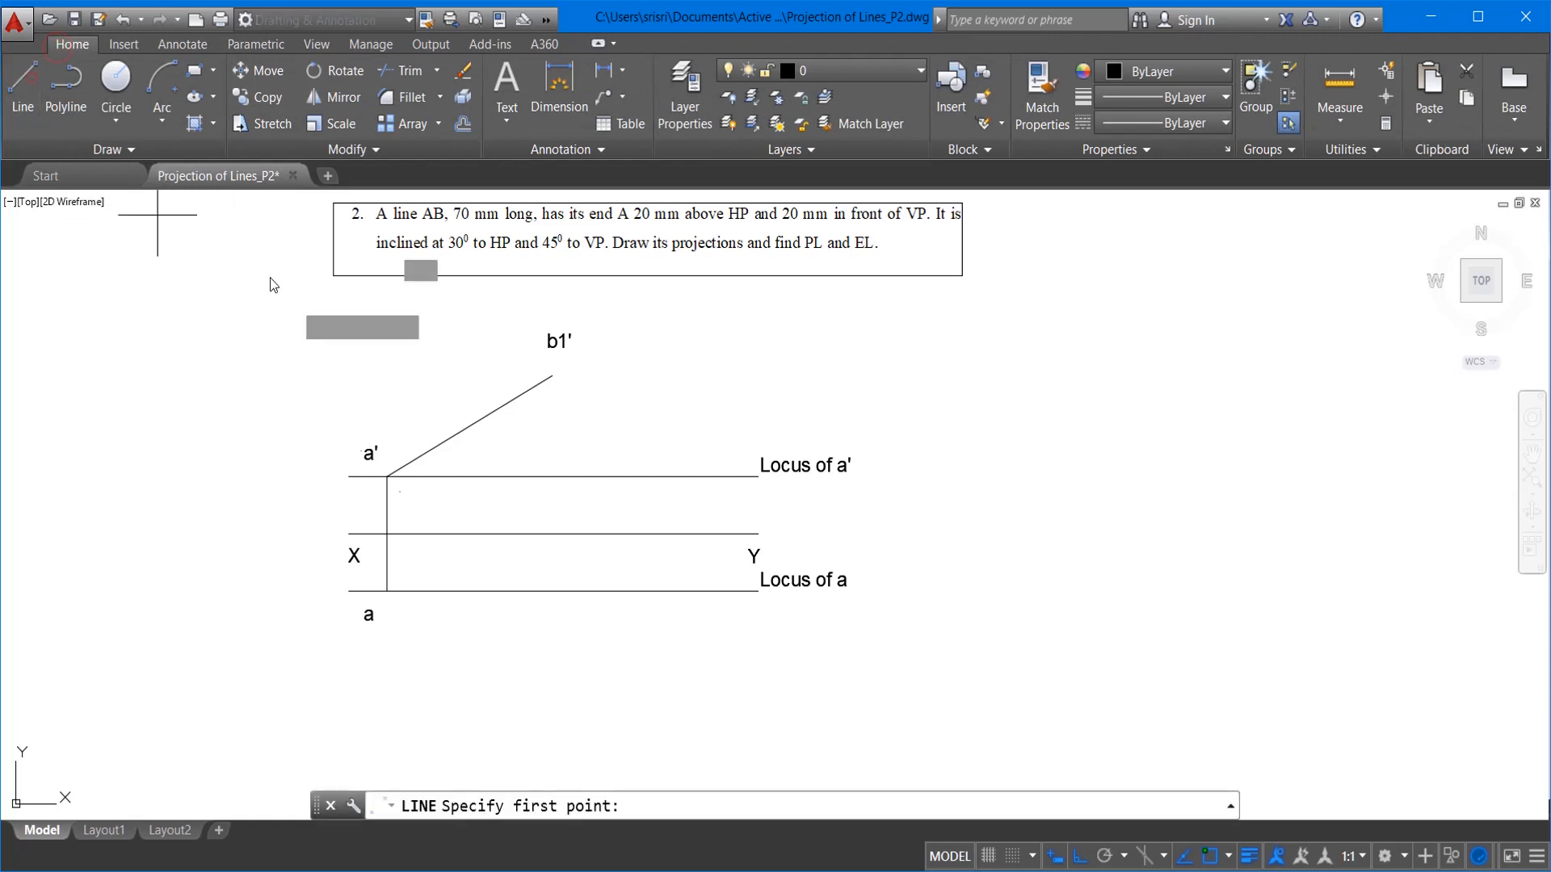
{"action": "left_click", "coordinate": [388, 592]}
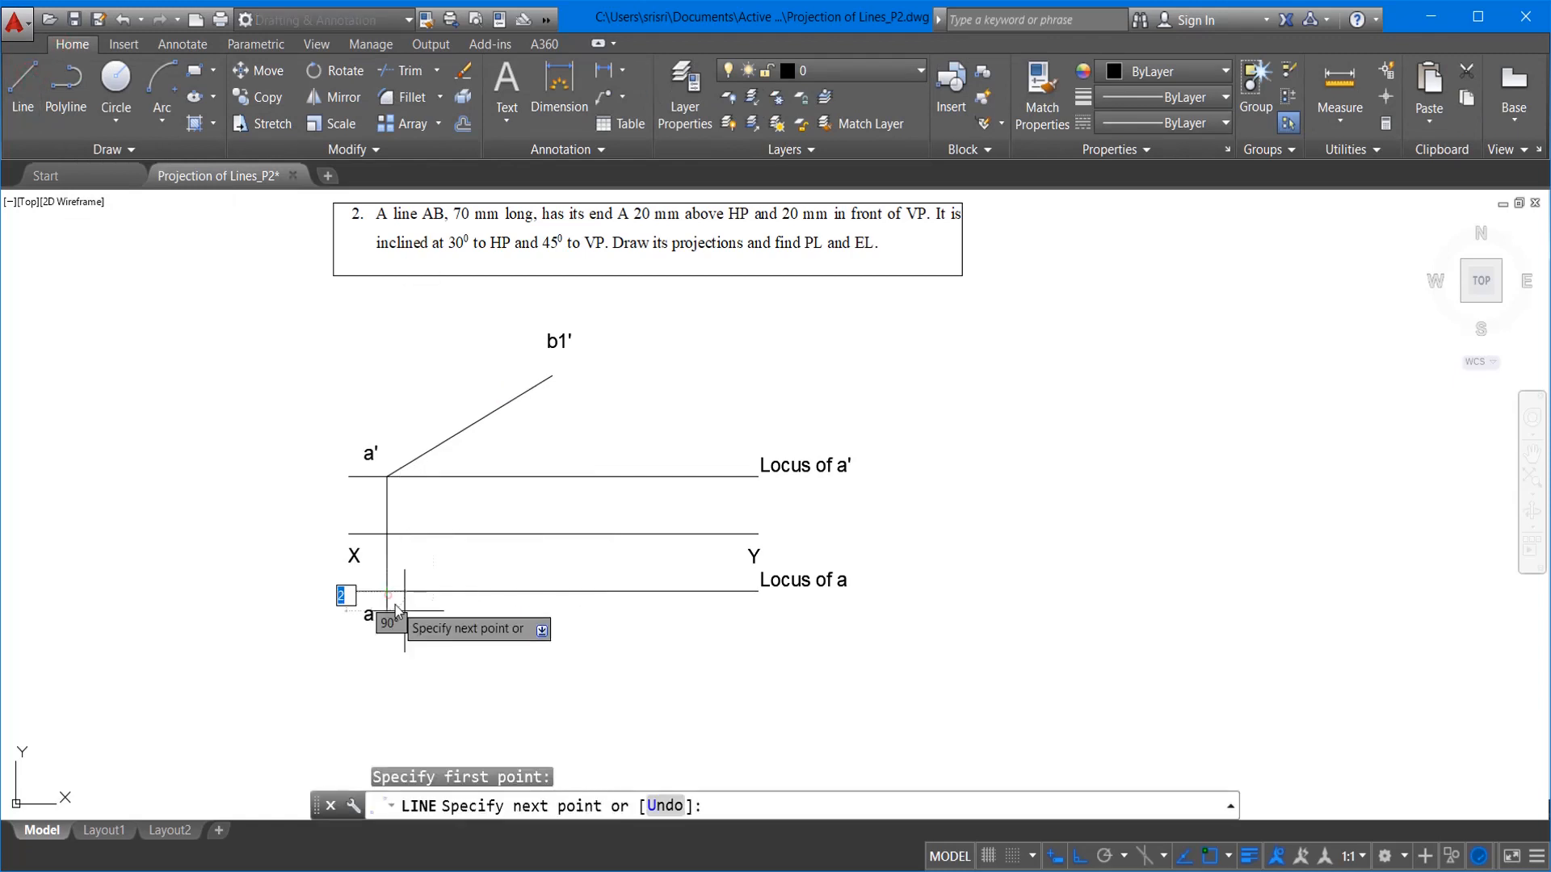
{"action": "type", "text": "70"}
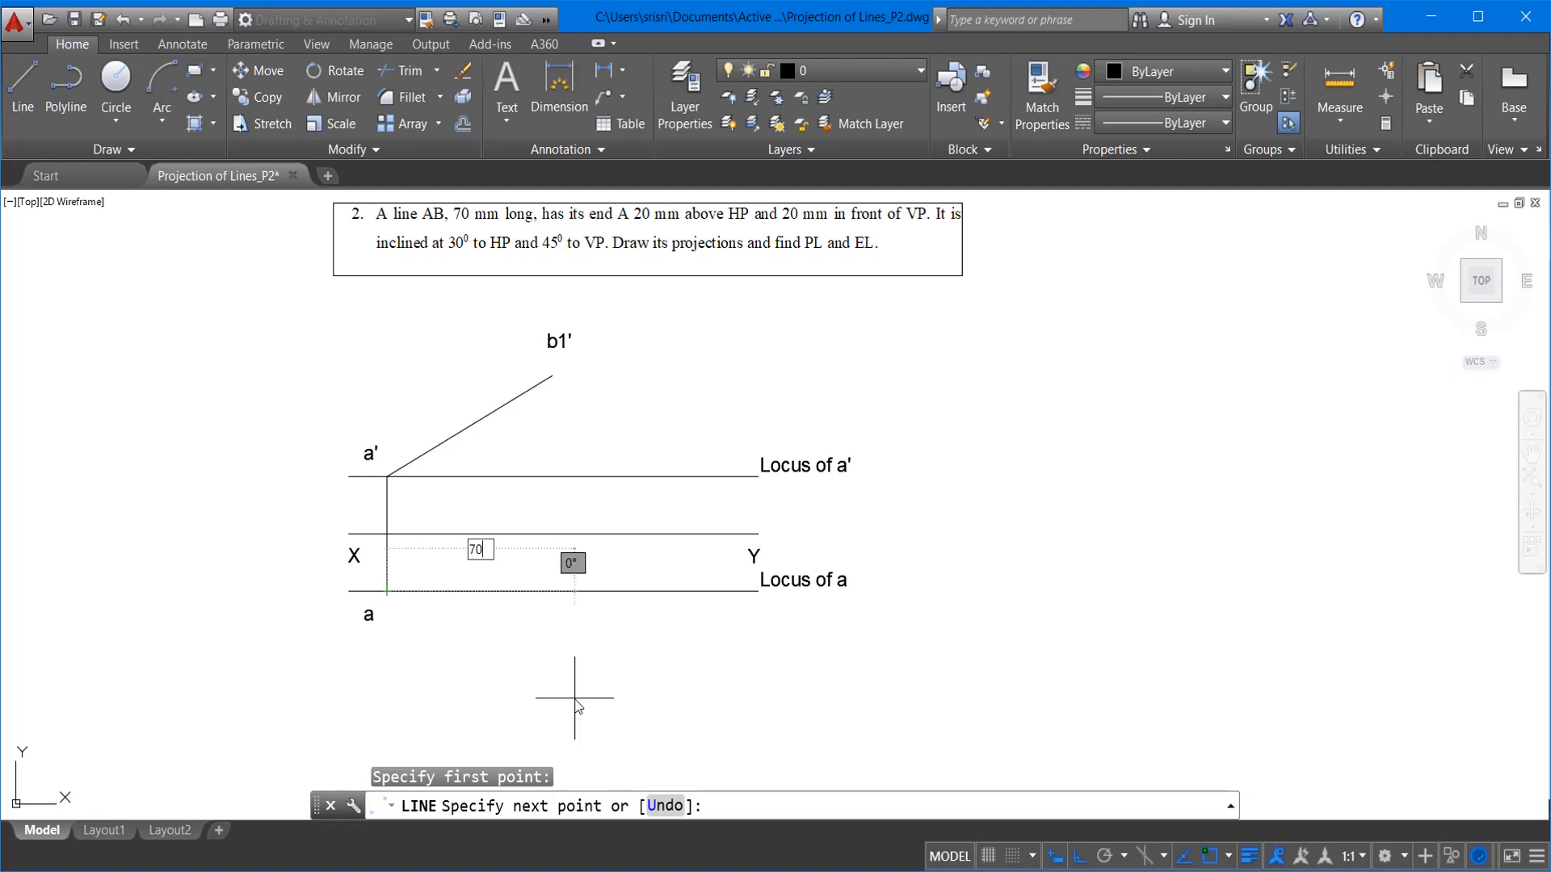
{"action": "key", "text": "Tab"}
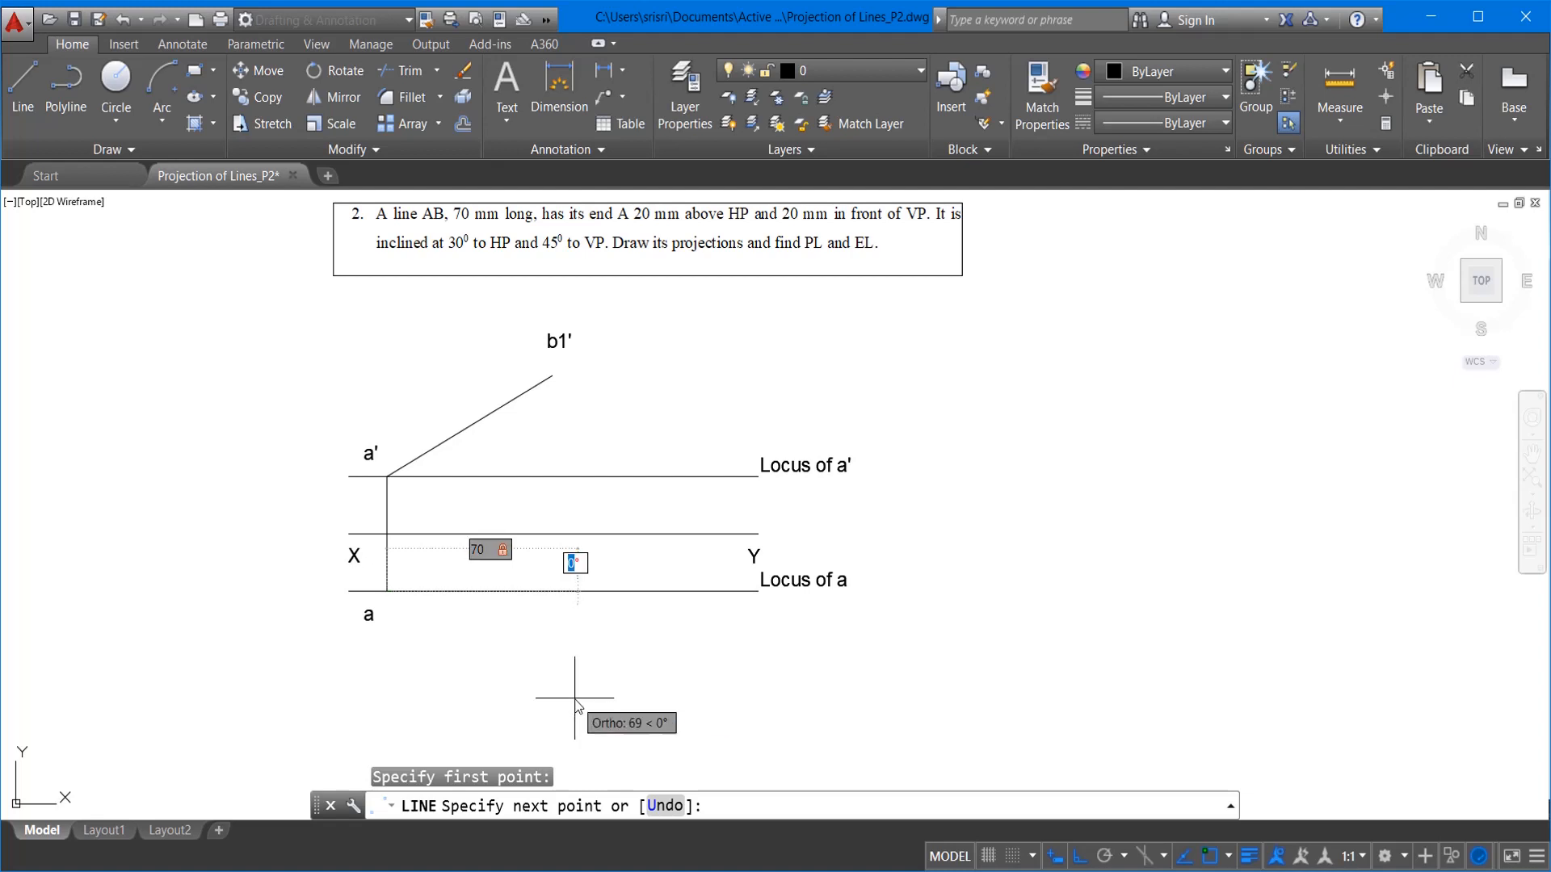
{"action": "type", "text": "4"}
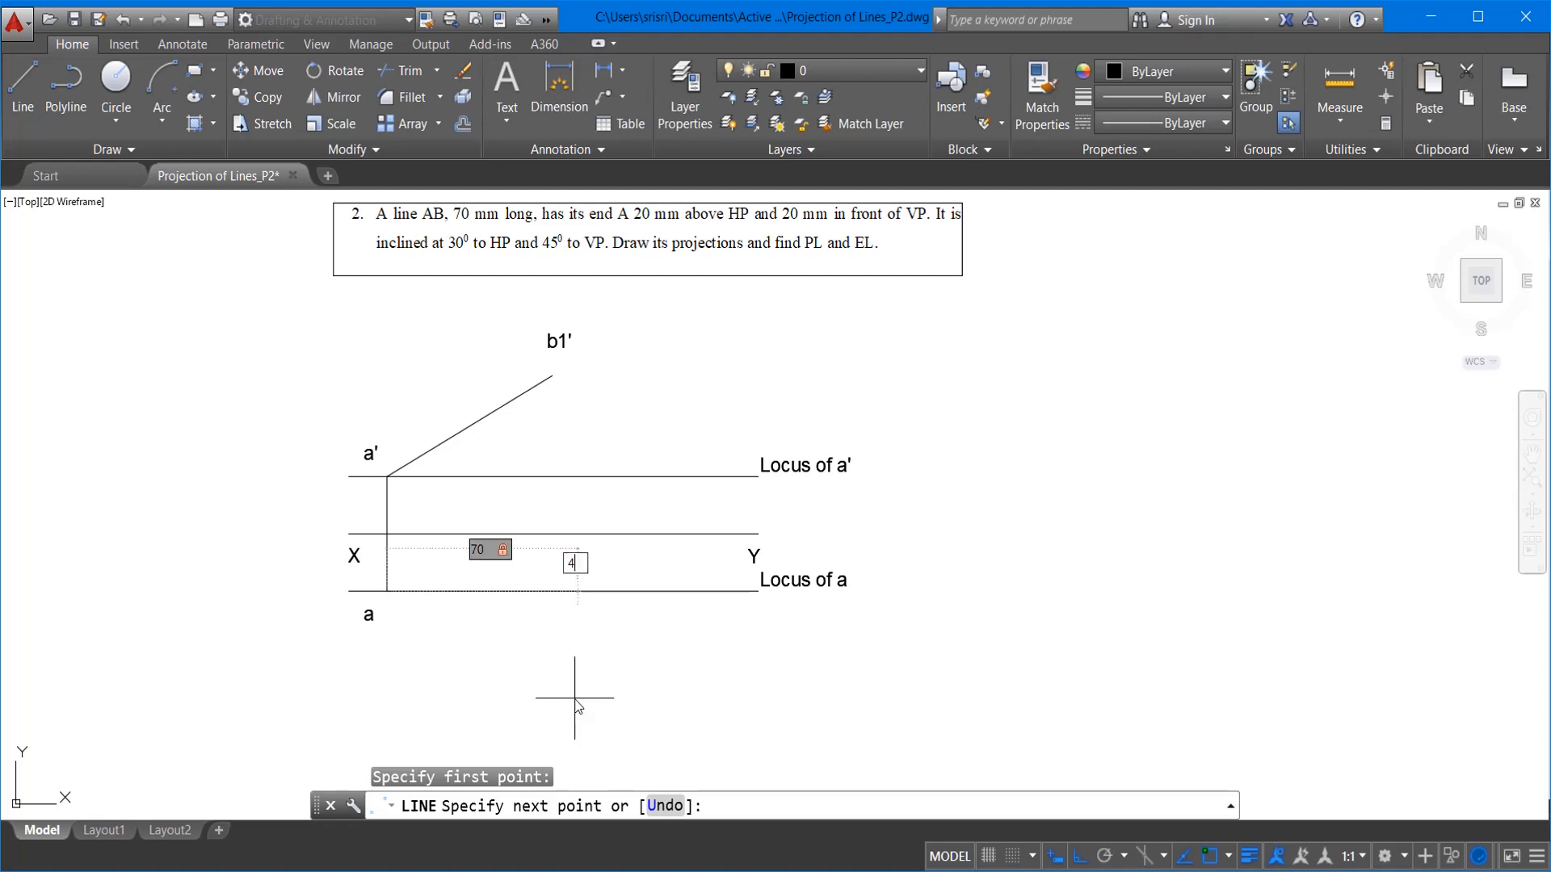
{"action": "type", "text": "5"}
{"action": "key", "text": "Return"}
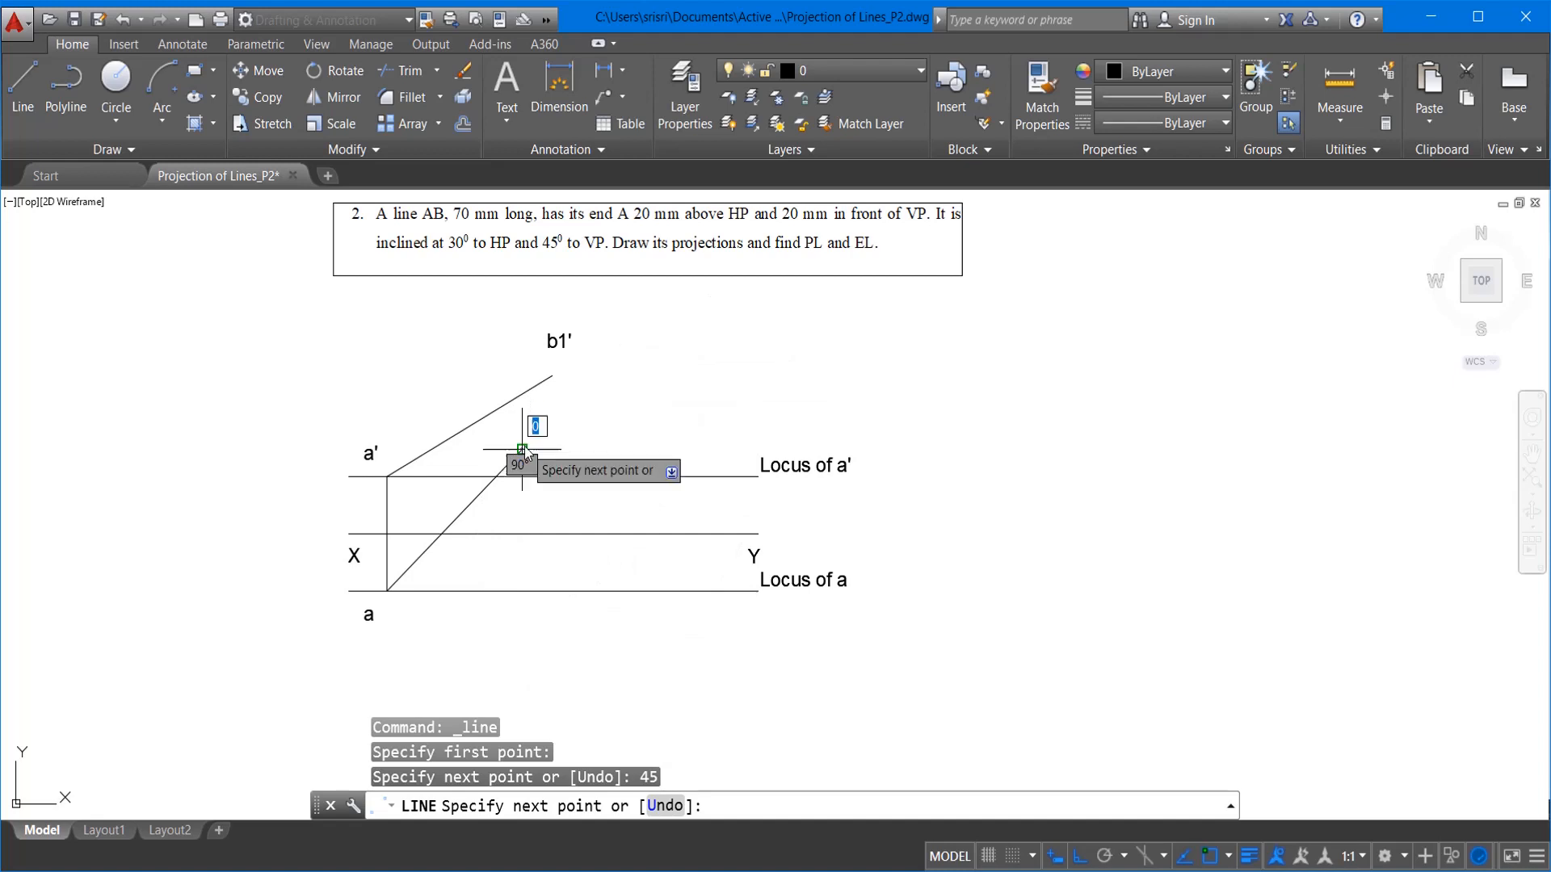
{"action": "key", "text": "Escape"}
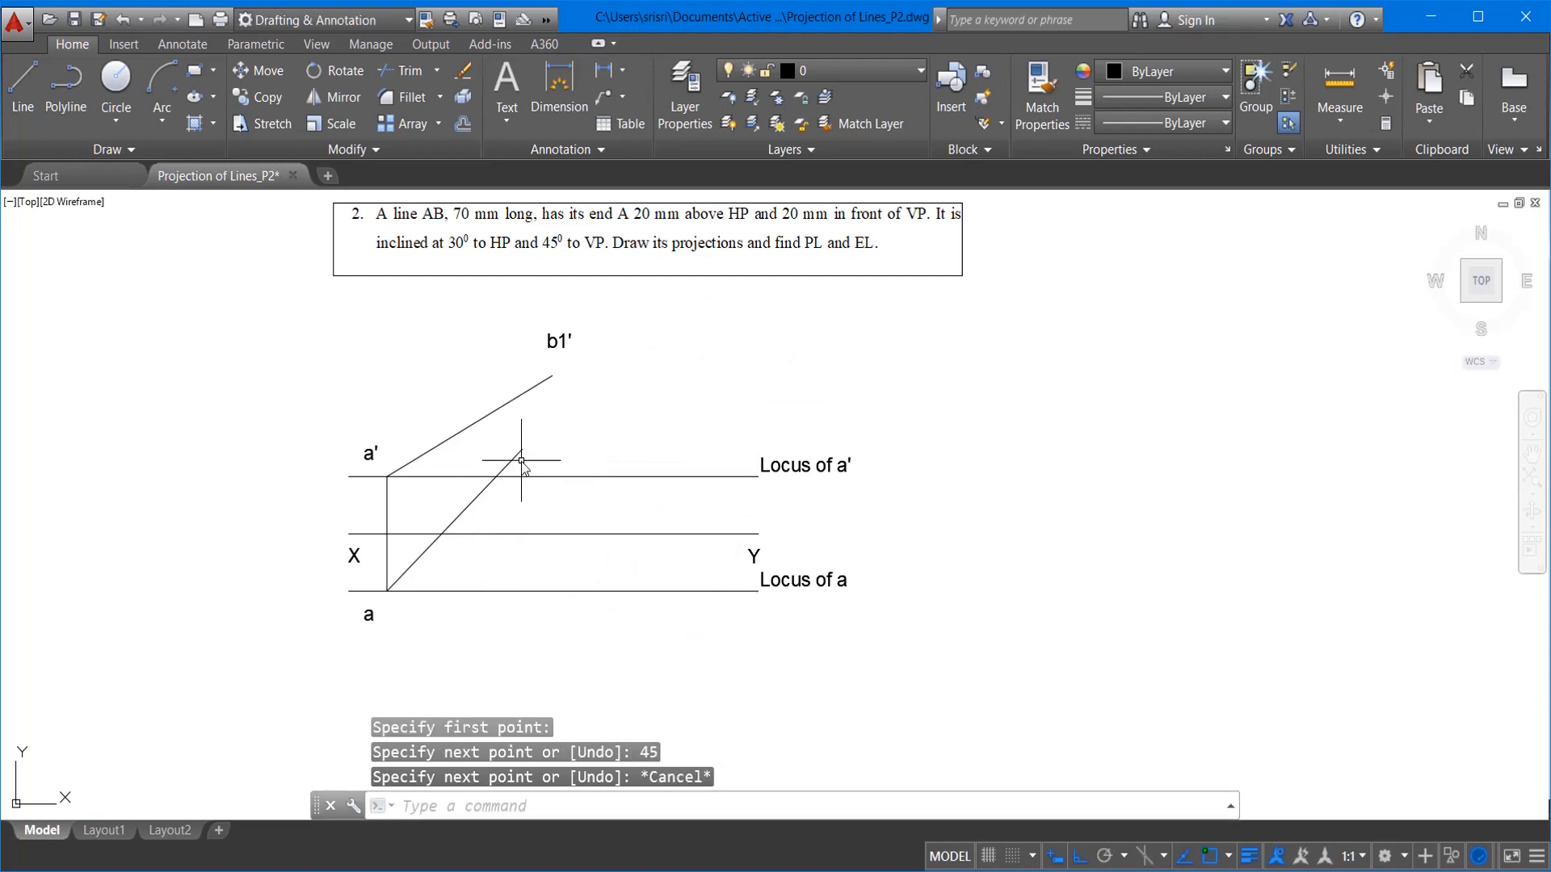
{"action": "left_click", "coordinate": [481, 497]}
{"action": "key", "text": "Delete"}
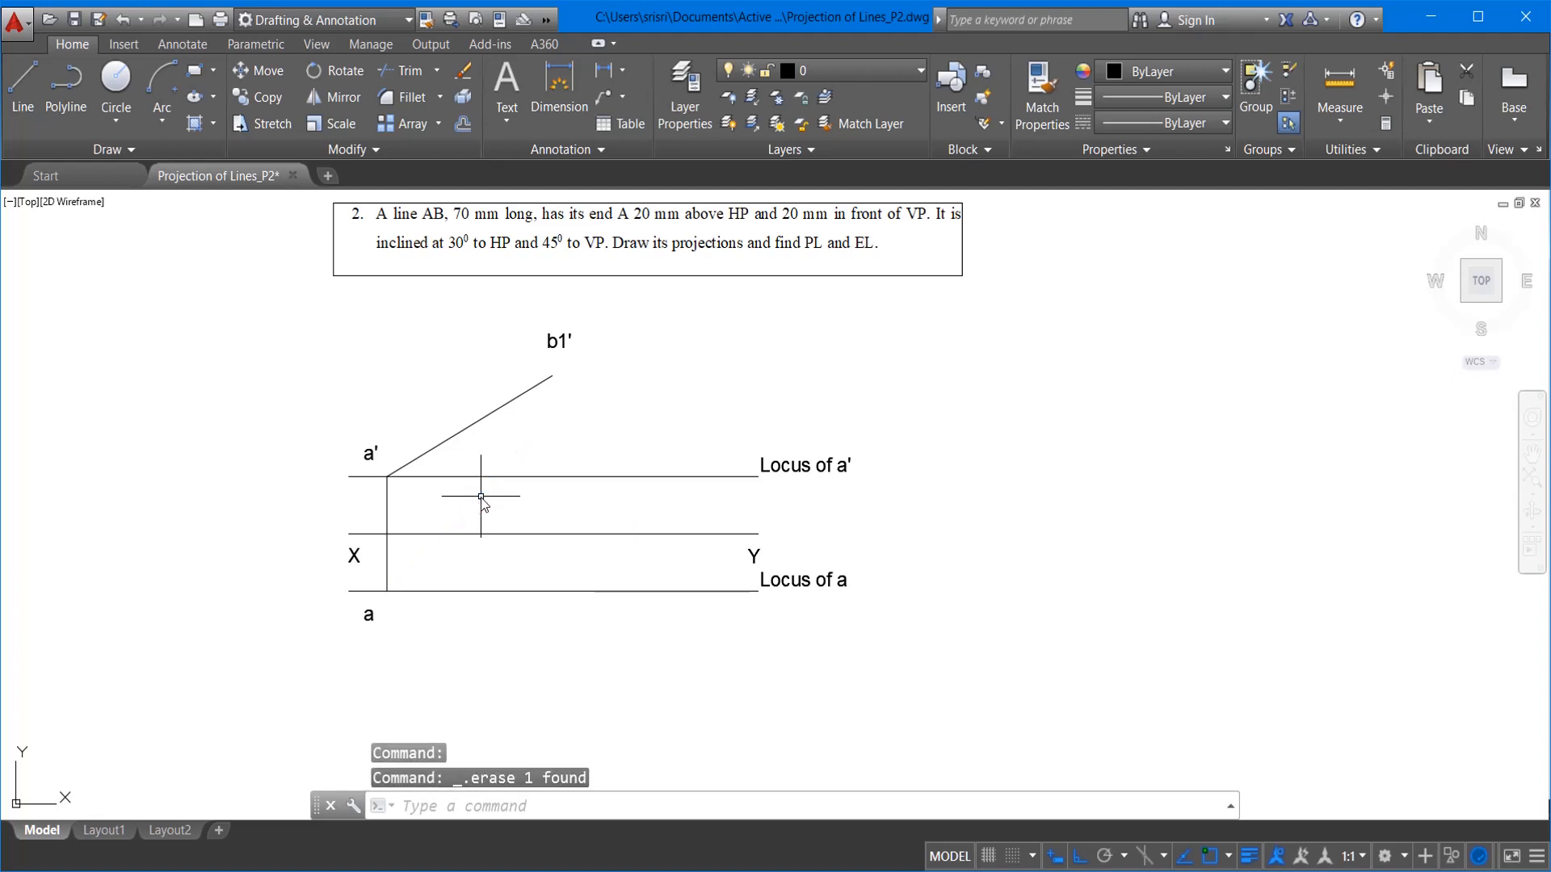
Step: Draw a 70 mm line at 45° downward from a, the projector's lower end
{"action": "left_click", "coordinate": [24, 89]}
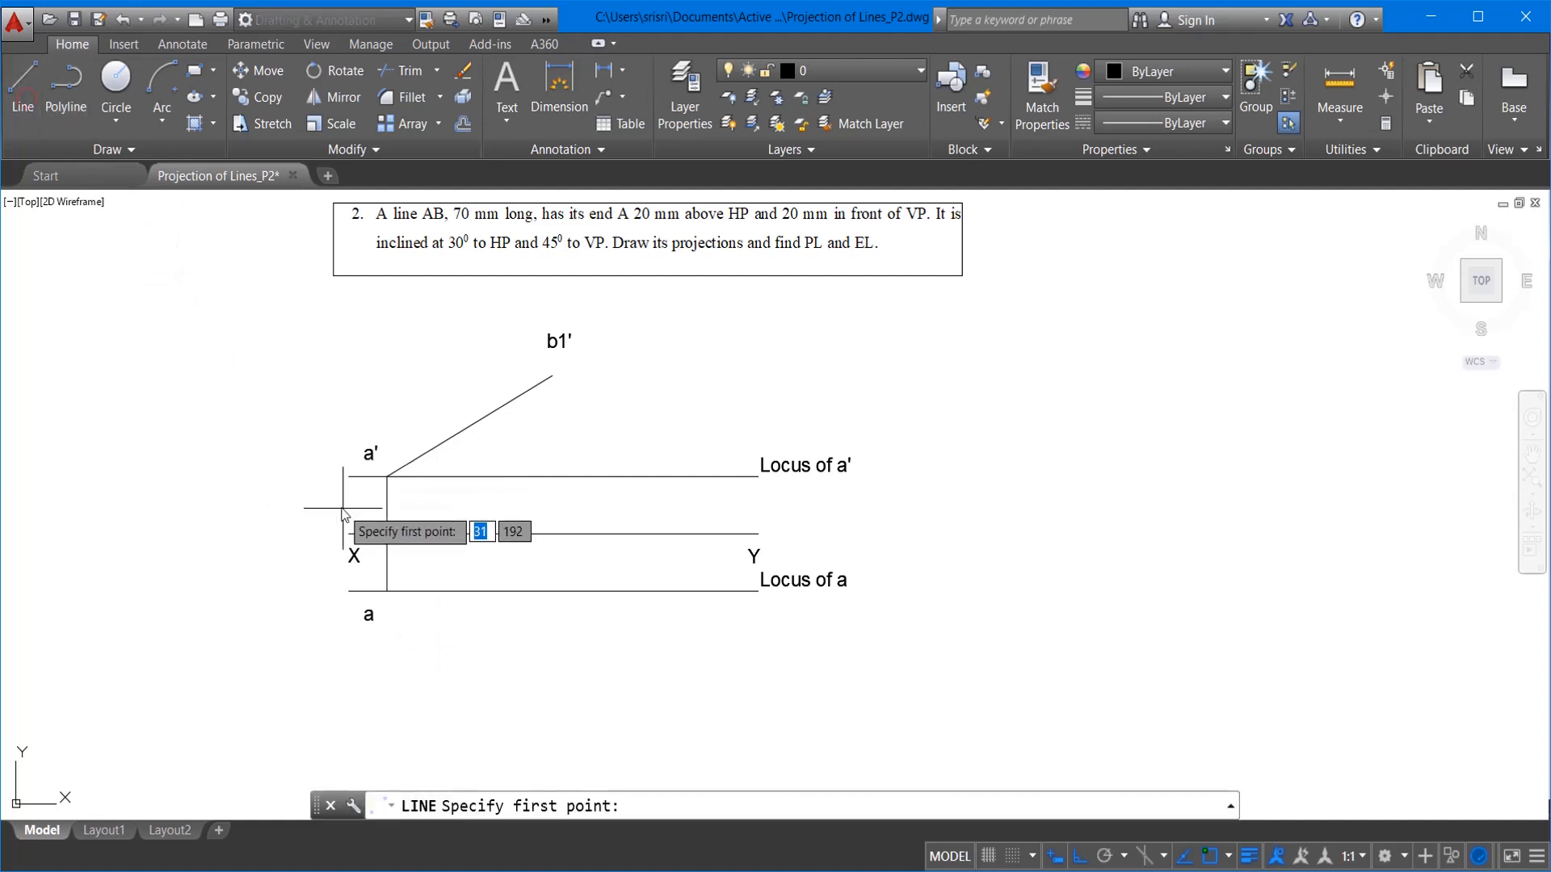
{"action": "left_click", "coordinate": [393, 593]}
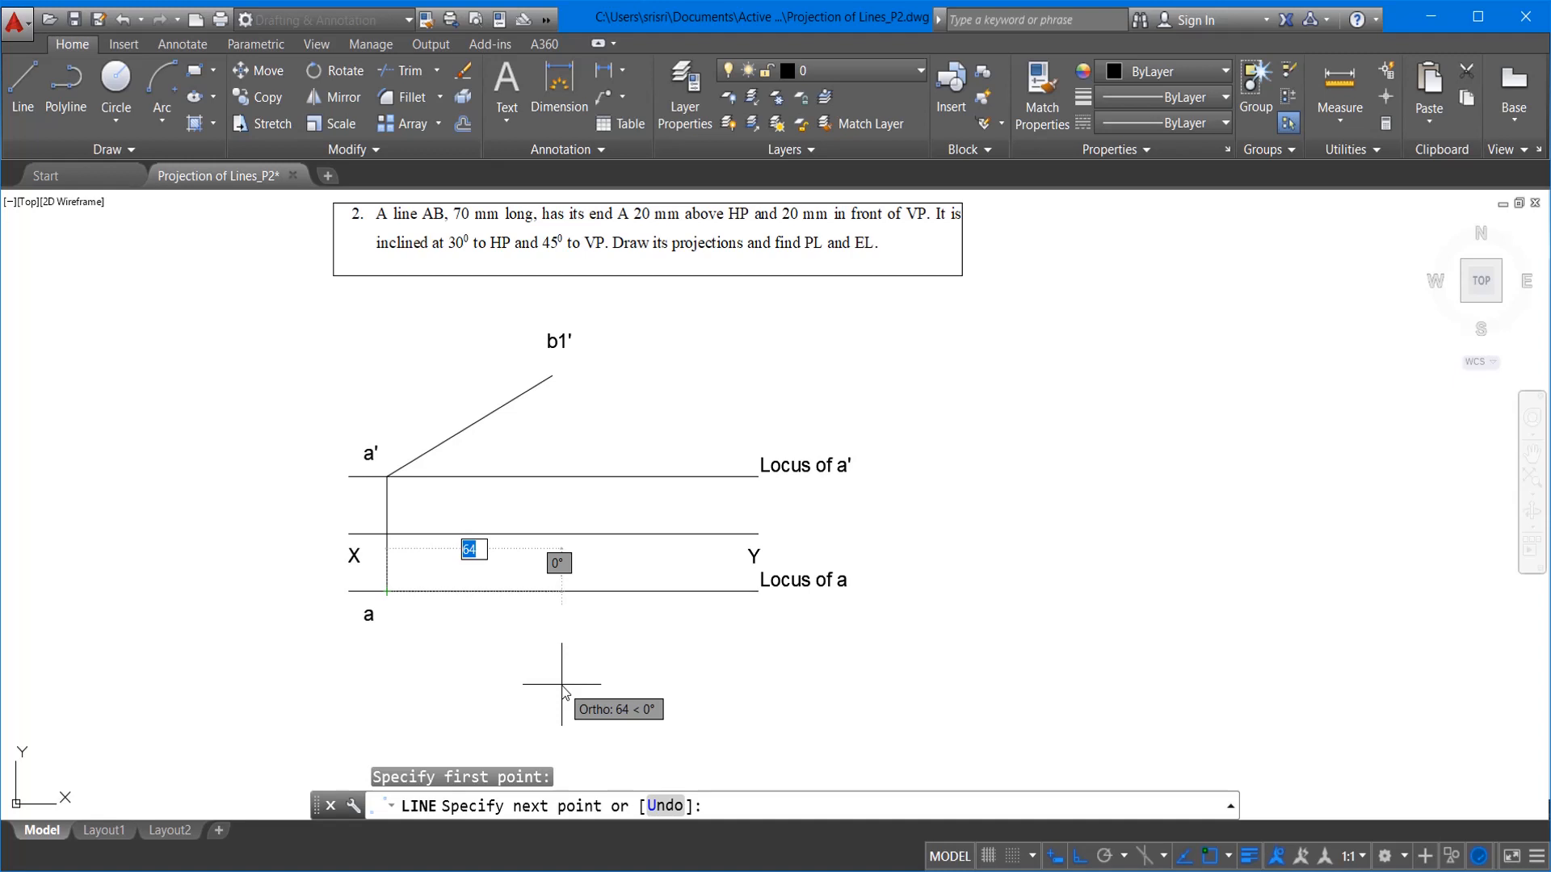
{"action": "type", "text": "70"}
{"action": "key", "text": "Tab"}
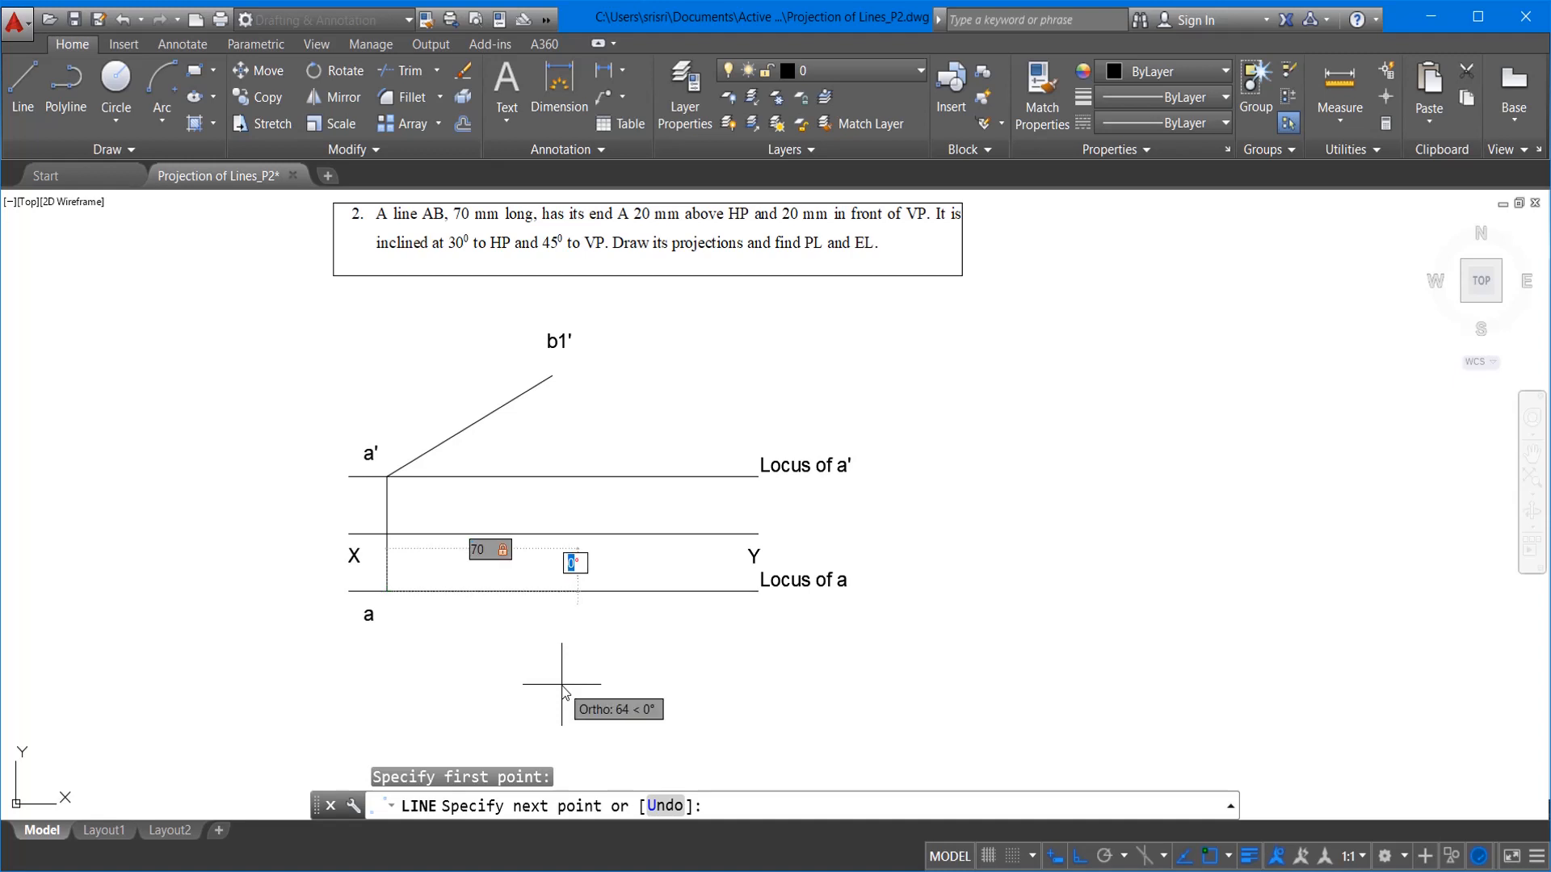
{"action": "type", "text": "-45"}
{"action": "key", "text": "Return"}
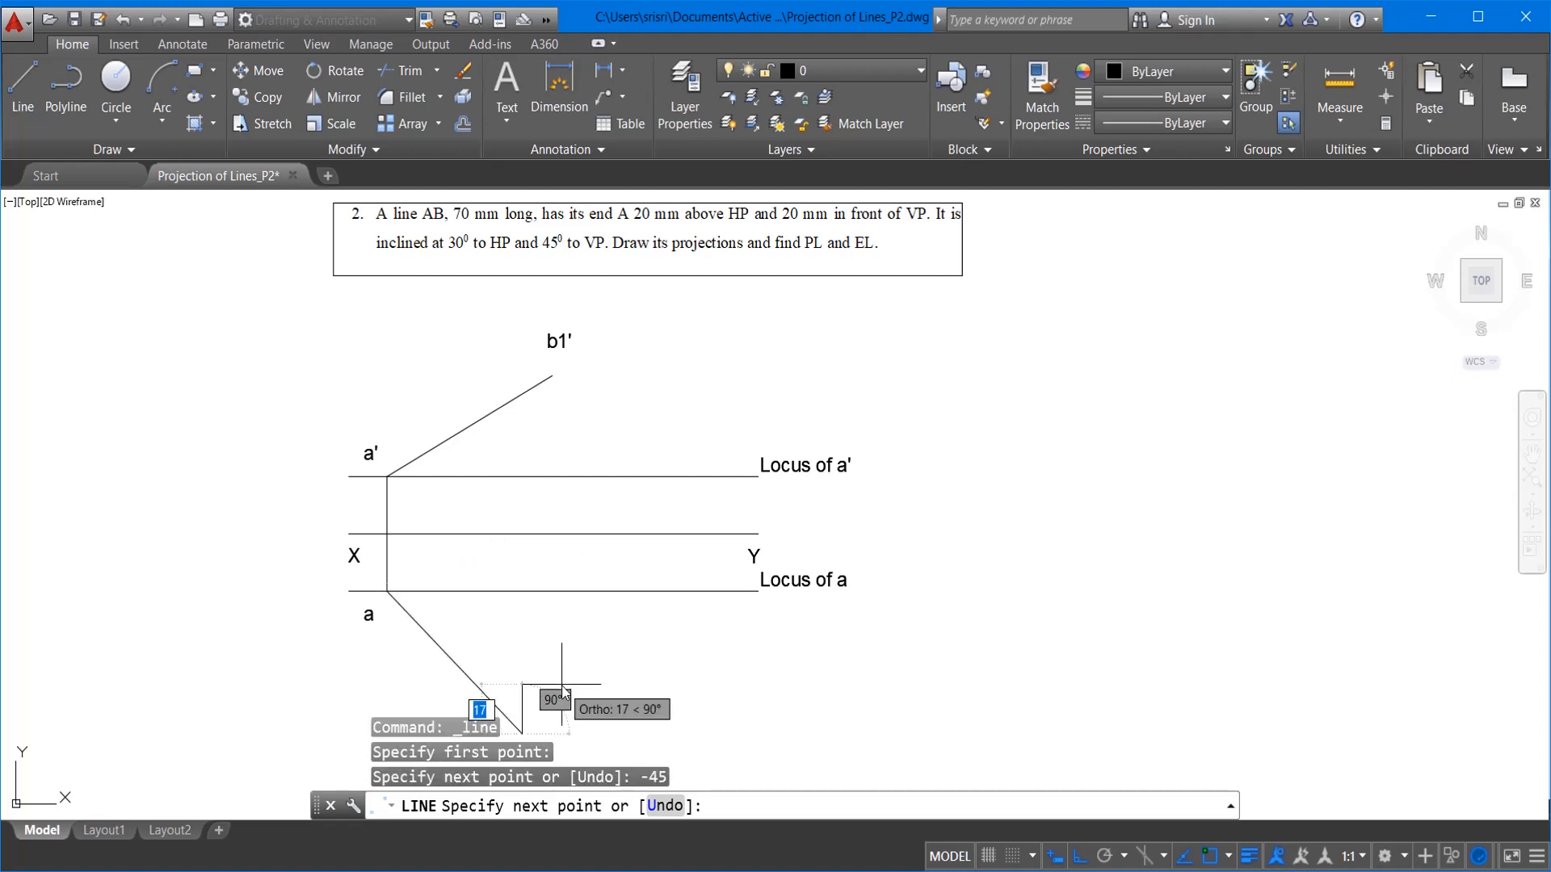
{"action": "key", "text": "Escape"}
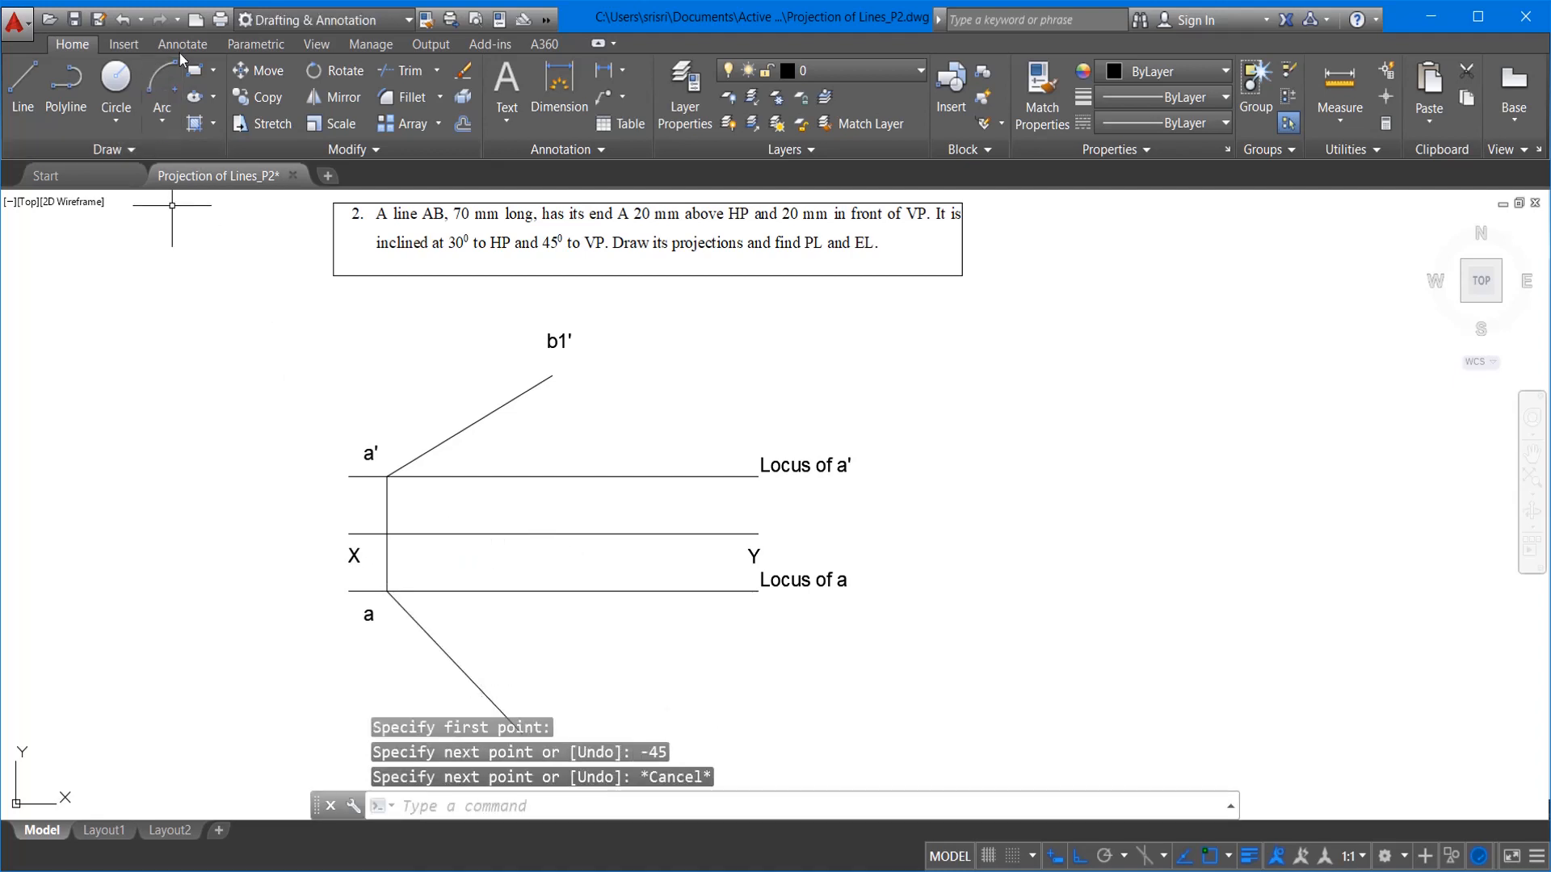
Step: Add the multiline text label "b2" just below the free end of the 45° line
{"action": "left_click", "coordinate": [181, 45]}
{"action": "left_click", "coordinate": [39, 85]}
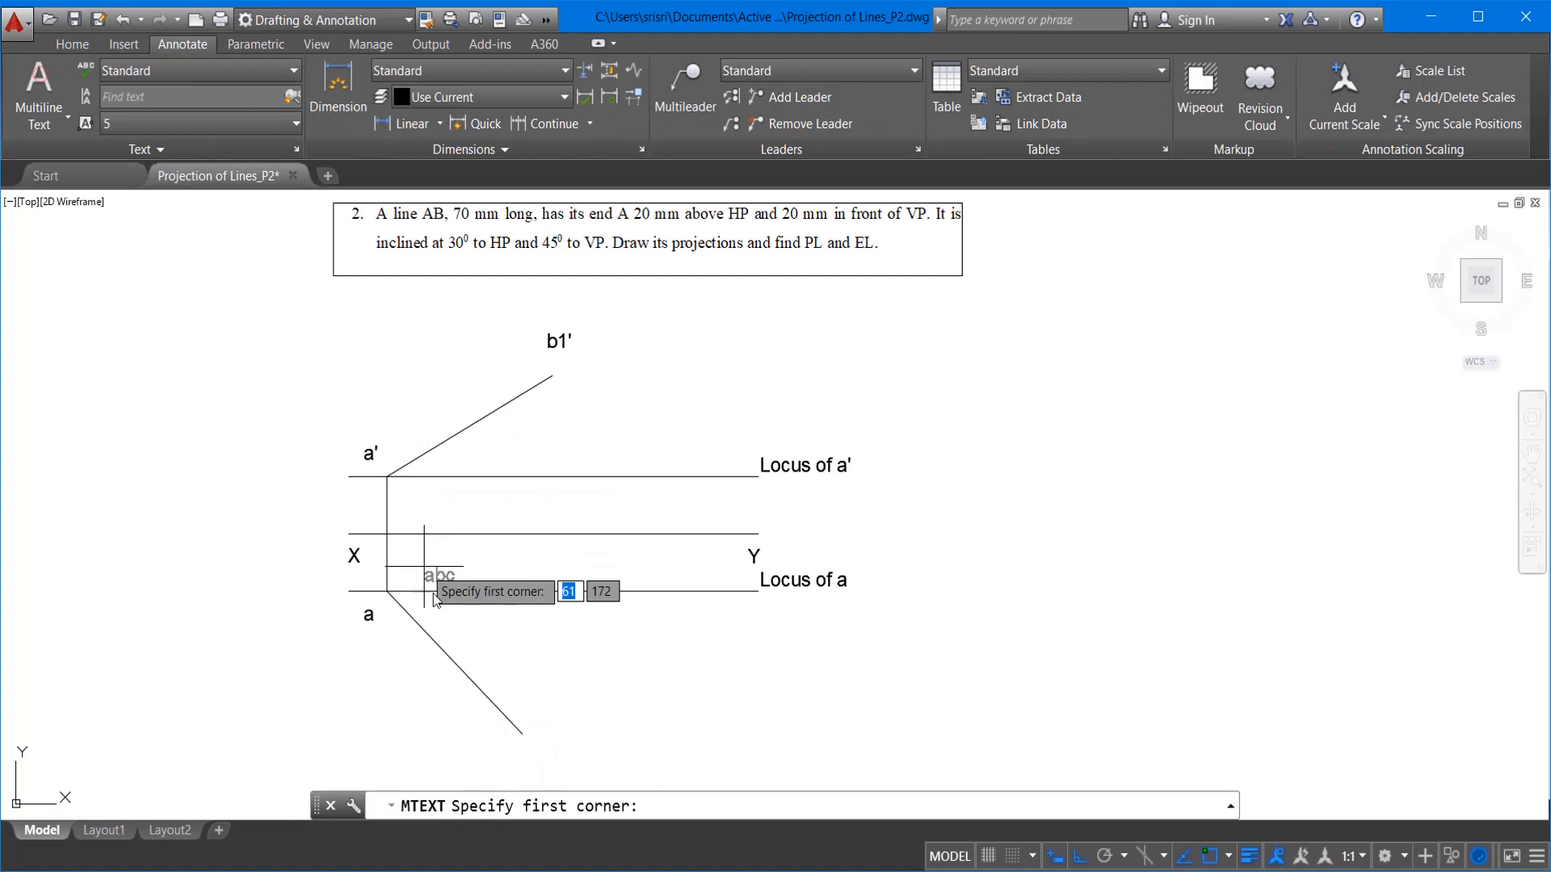
{"action": "left_click", "coordinate": [524, 738]}
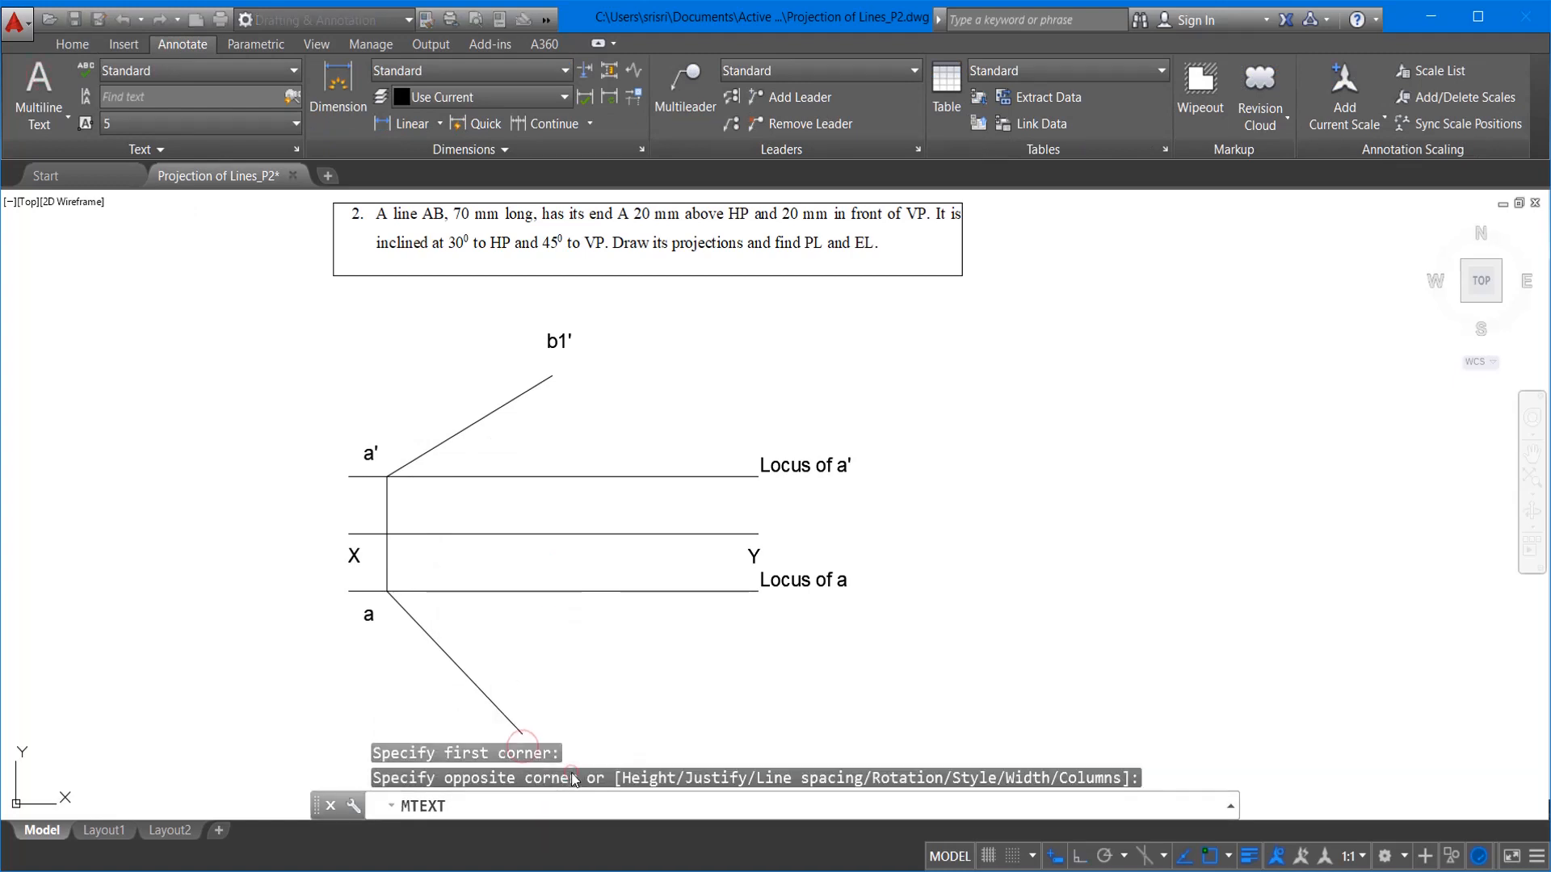
{"action": "left_click", "coordinate": [572, 777]}
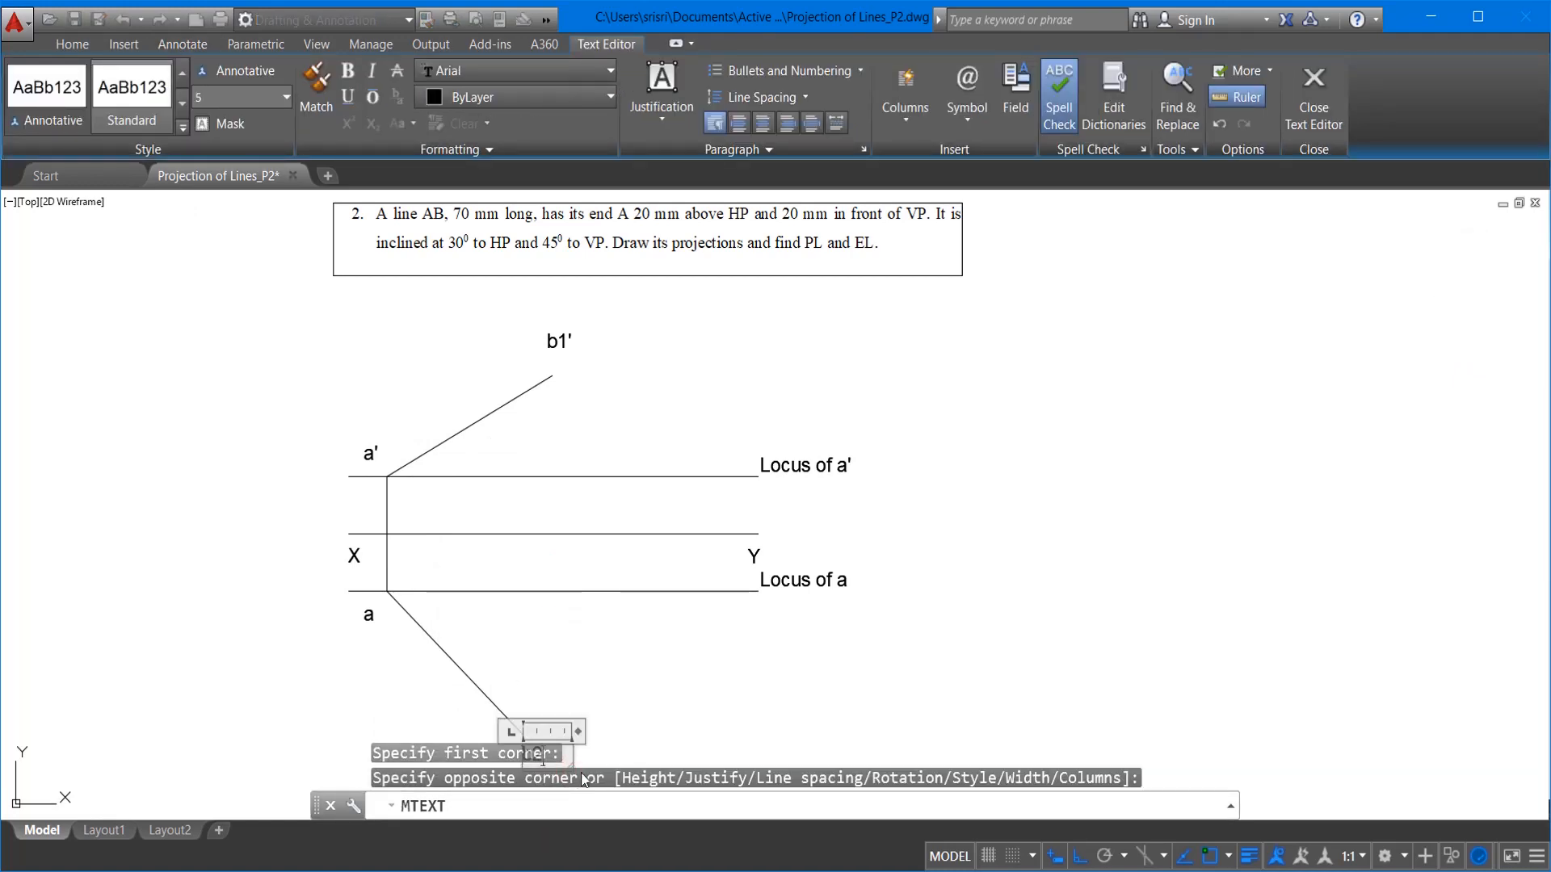
{"action": "key", "text": "Escape"}
Step: Offset the XY line upward with the Through option so the copy passes through the line end b1'
{"action": "scroll", "coordinate": [617, 614], "scroll_direction": "down", "scroll_amount": 2}
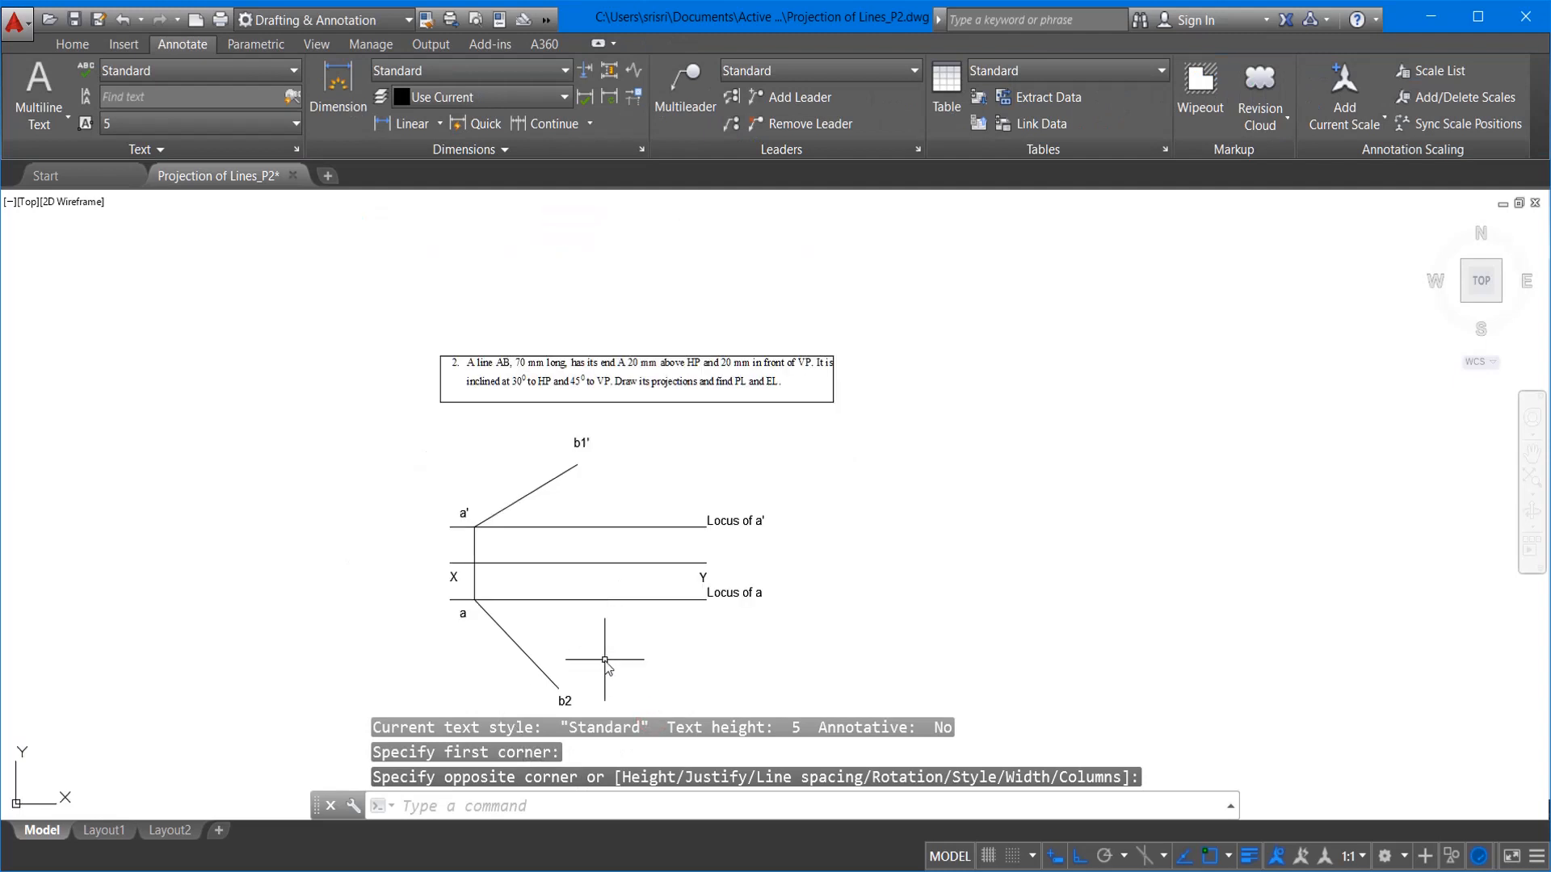
{"action": "scroll", "coordinate": [605, 660], "scroll_direction": "up", "scroll_amount": 2}
{"action": "scroll", "coordinate": [633, 538], "scroll_direction": "down", "scroll_amount": 2}
{"action": "scroll", "coordinate": [606, 440], "scroll_direction": "up", "scroll_amount": 2}
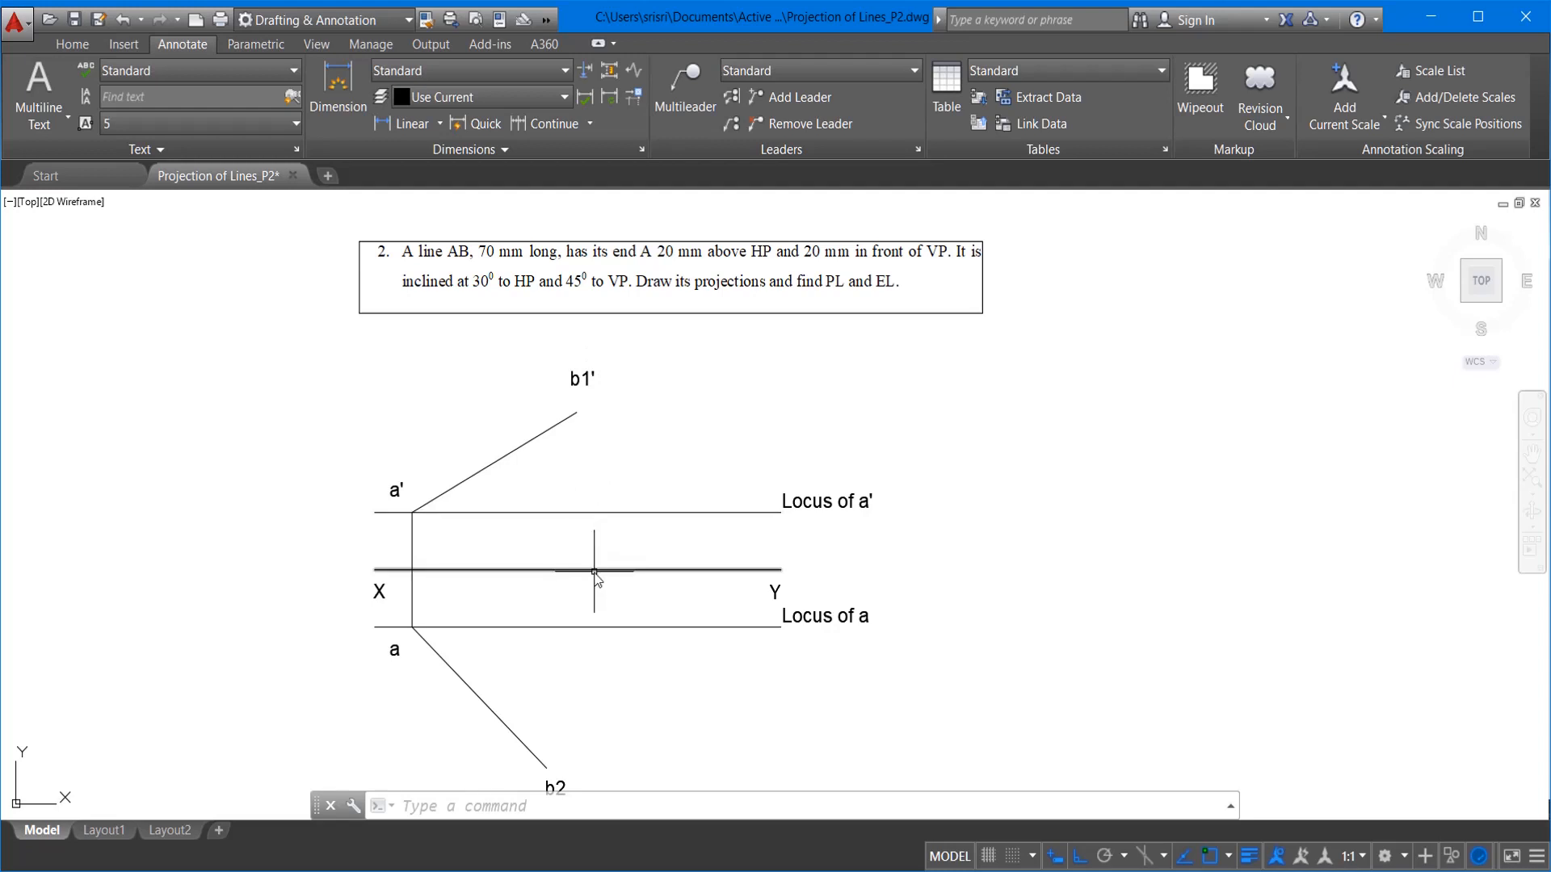
{"action": "left_click", "coordinate": [72, 44]}
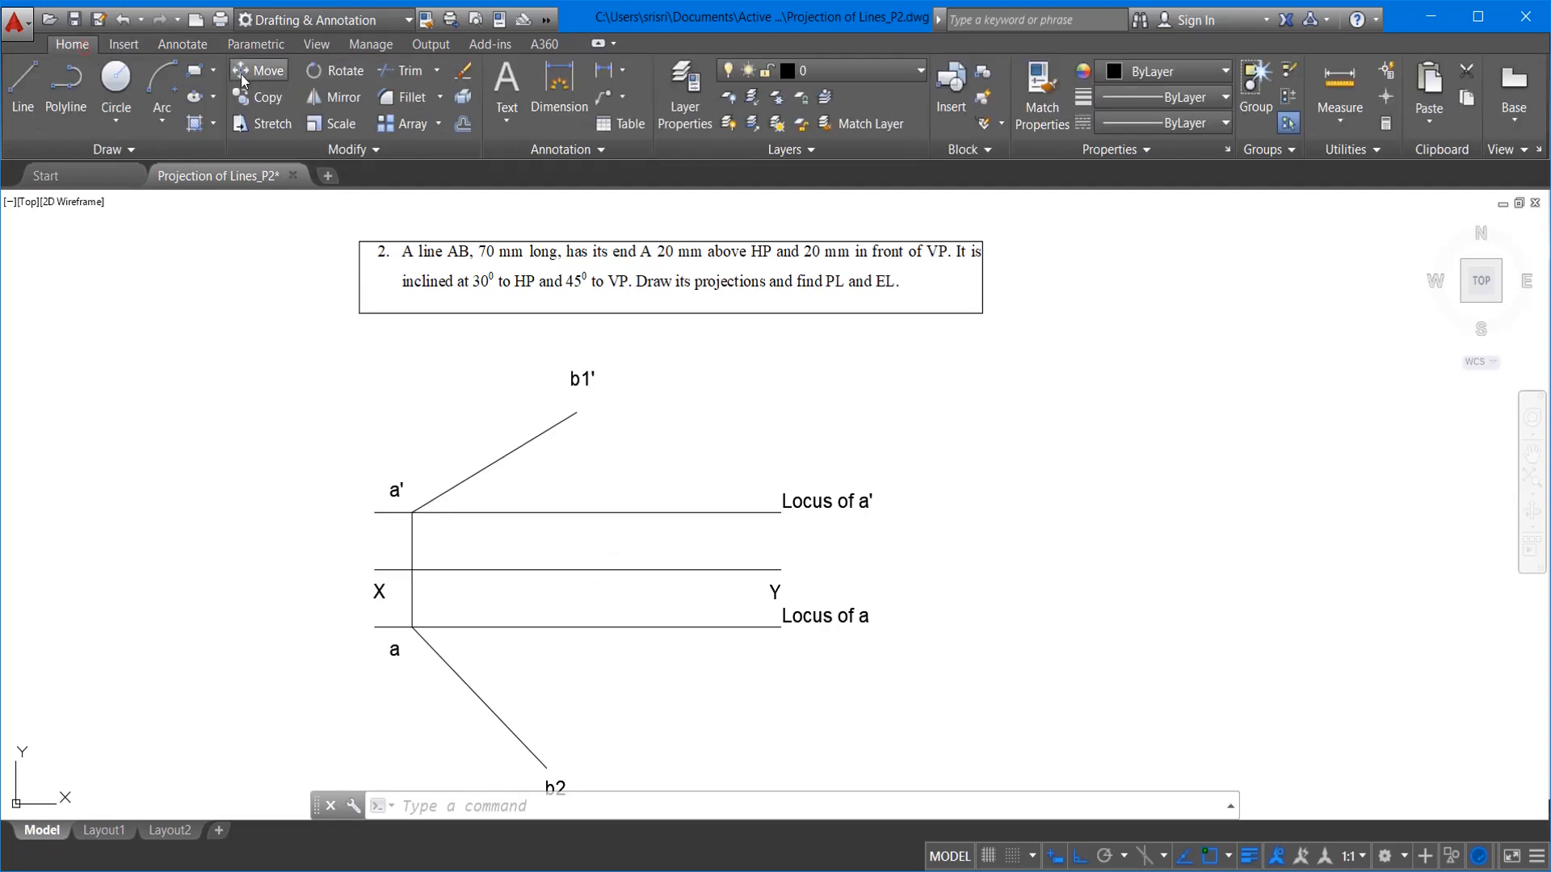
{"action": "left_click", "coordinate": [464, 124]}
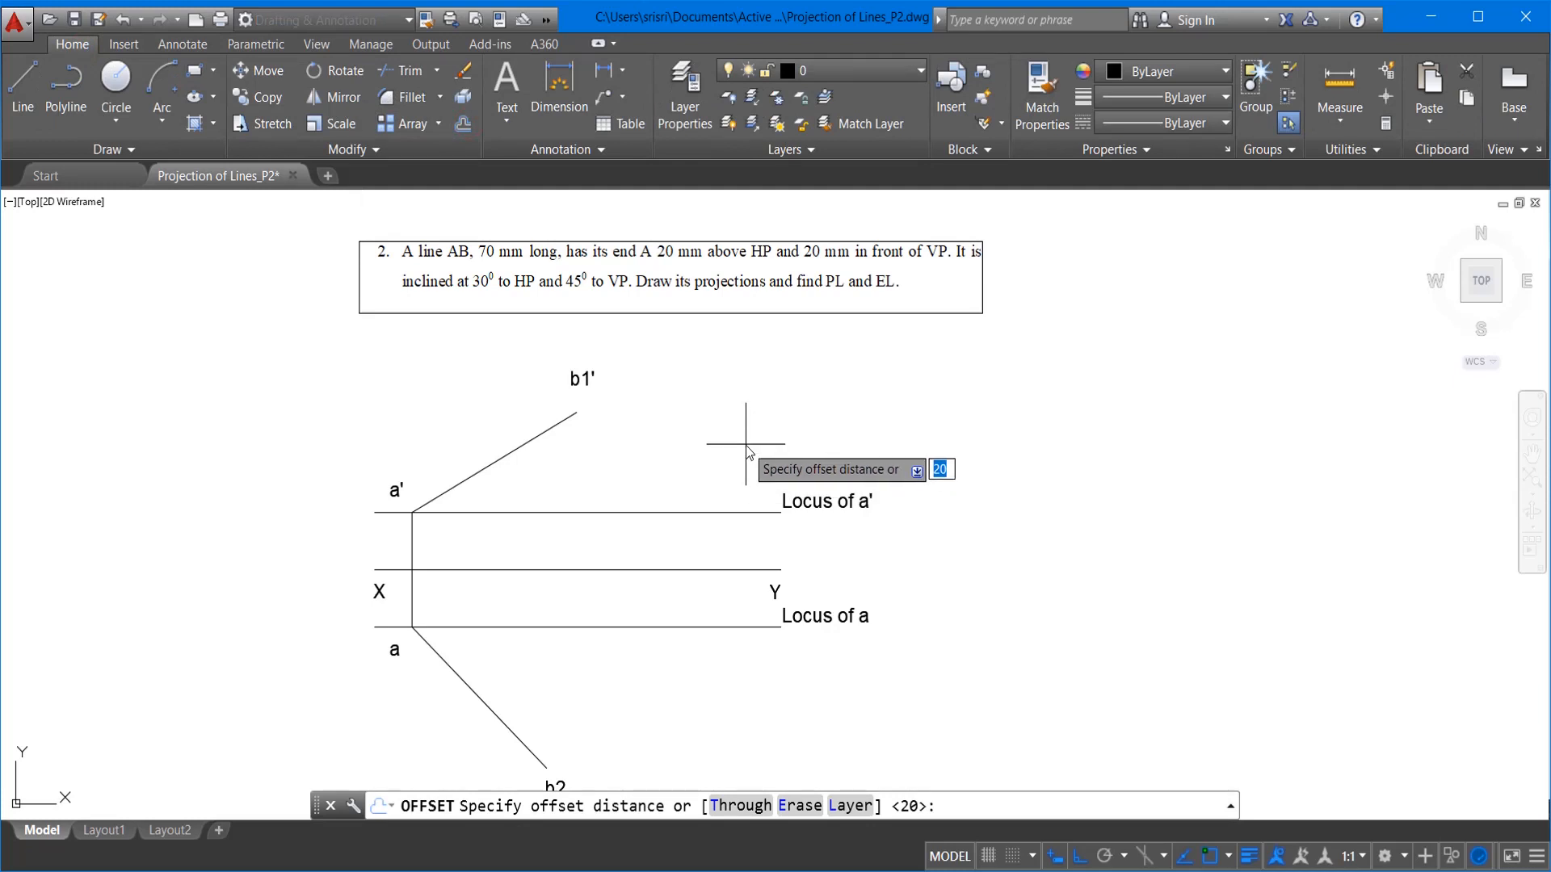
{"action": "left_click", "coordinate": [722, 806]}
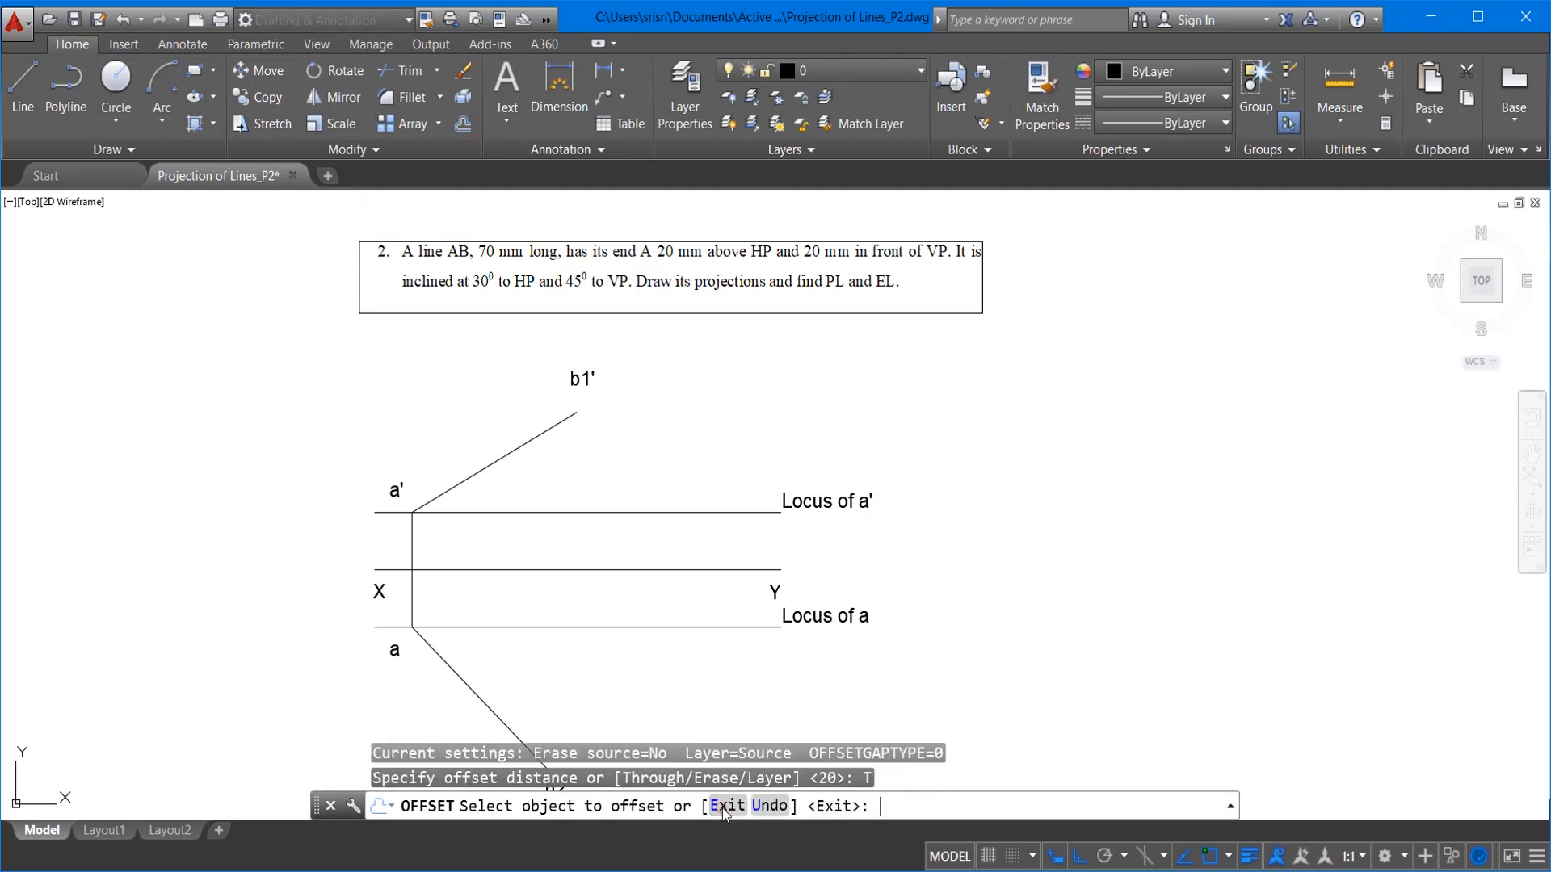
{"action": "left_click", "coordinate": [557, 570]}
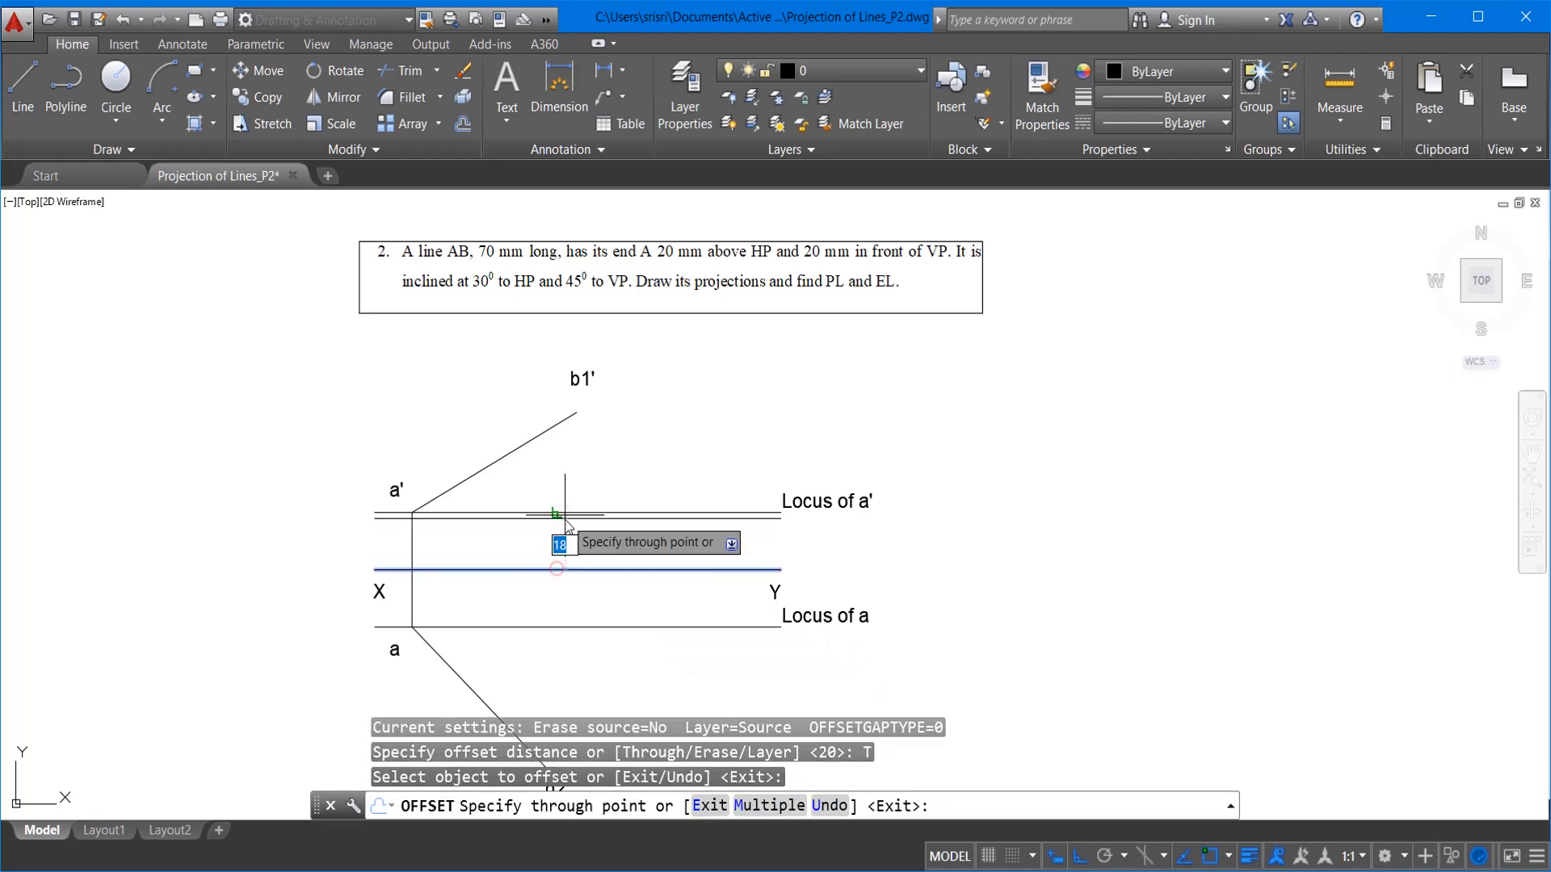
{"action": "left_click", "coordinate": [576, 415]}
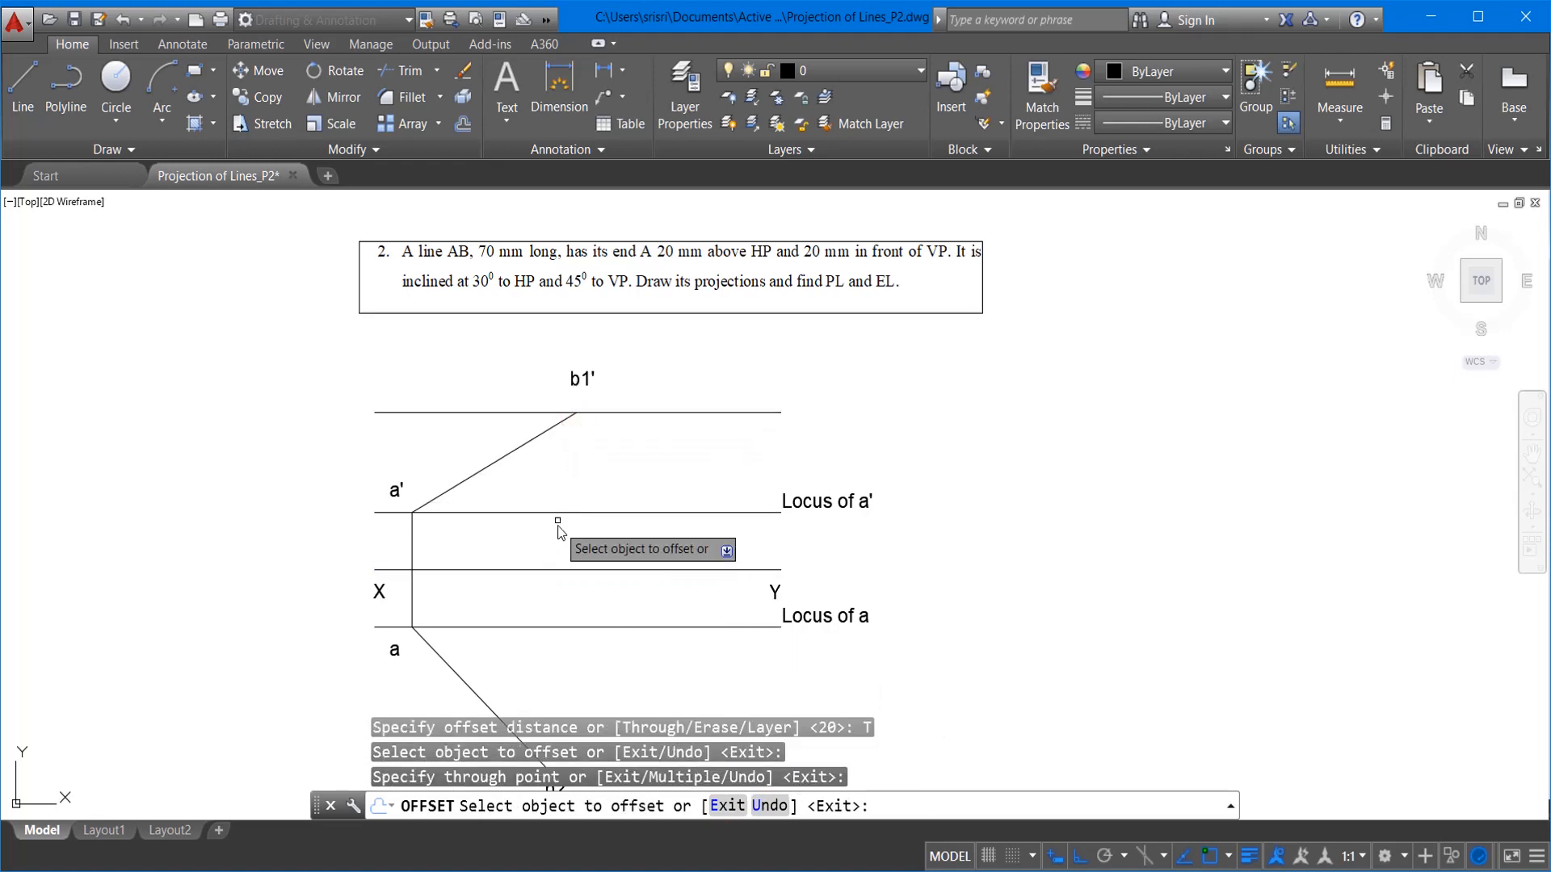
Step: Offset the locus line of a downward through the line end b2 and end the Offset command
{"action": "scroll", "coordinate": [565, 533], "scroll_direction": "down", "scroll_amount": 2}
{"action": "left_click", "coordinate": [575, 581]}
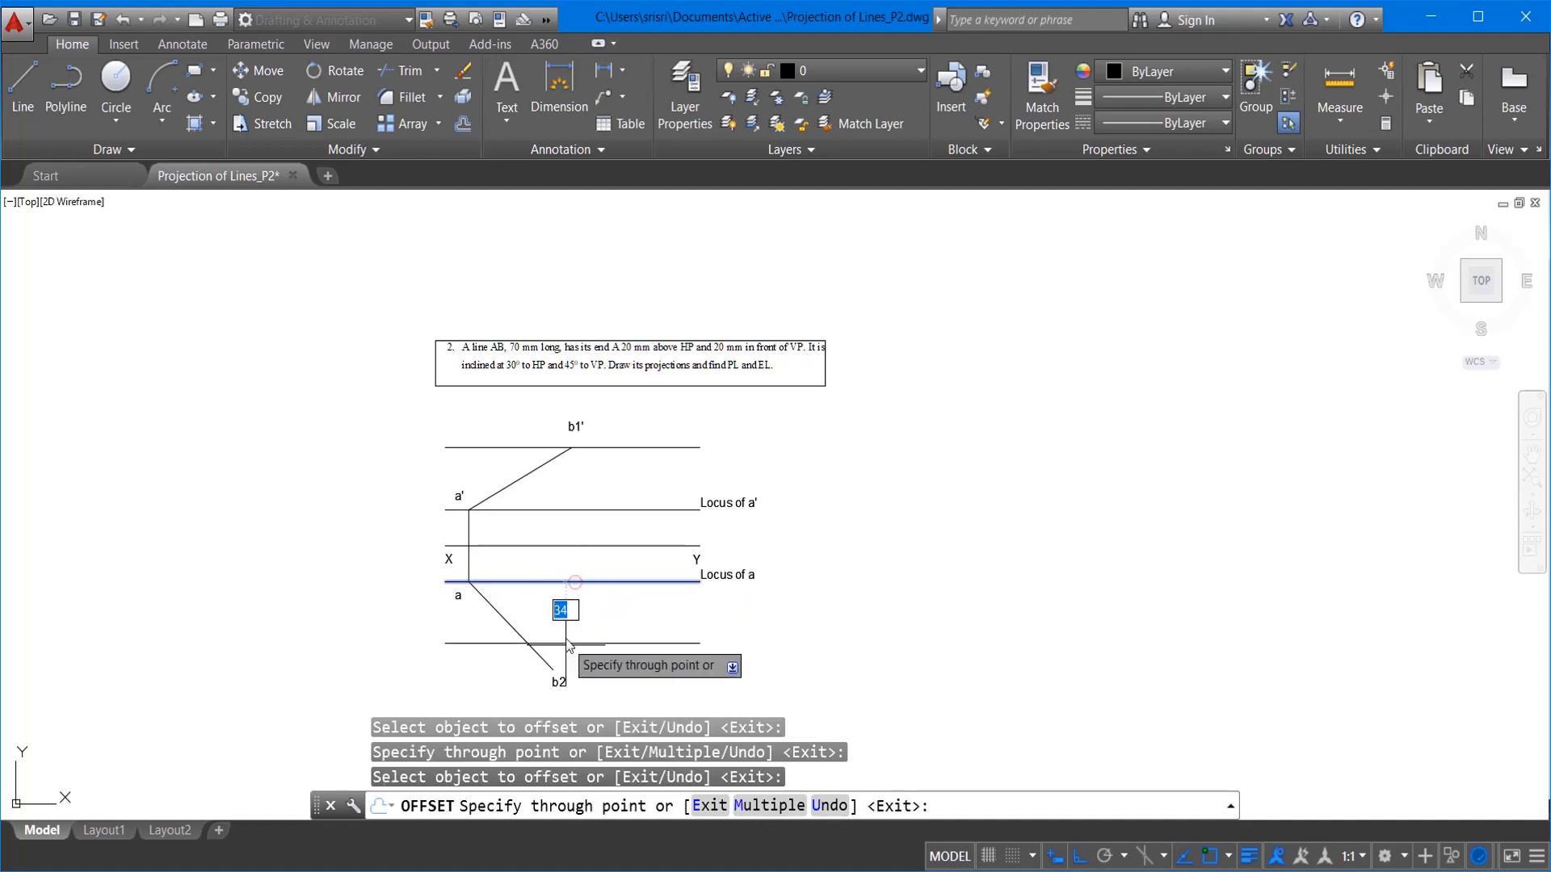
{"action": "left_click", "coordinate": [554, 671]}
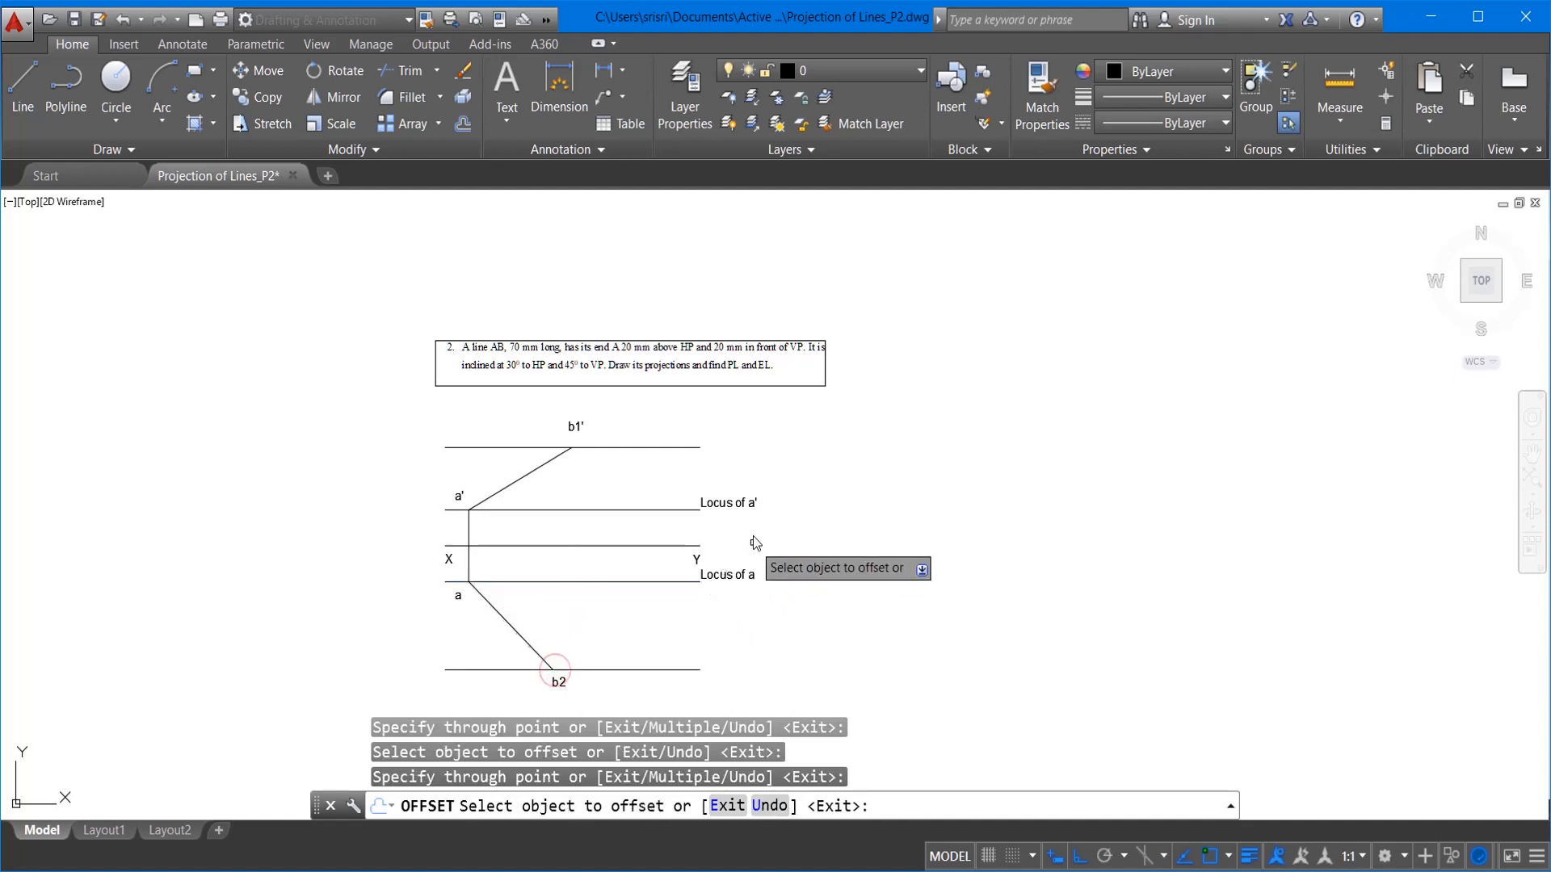
{"action": "key", "text": "Escape"}
Step: Copy the "Locus of a'" label to the end of the horizontal line through b1' and change it to "Locus of b'"
{"action": "left_click", "coordinate": [728, 502]}
{"action": "key", "text": "ctrl+c"}
{"action": "key", "text": "ctrl+v"}
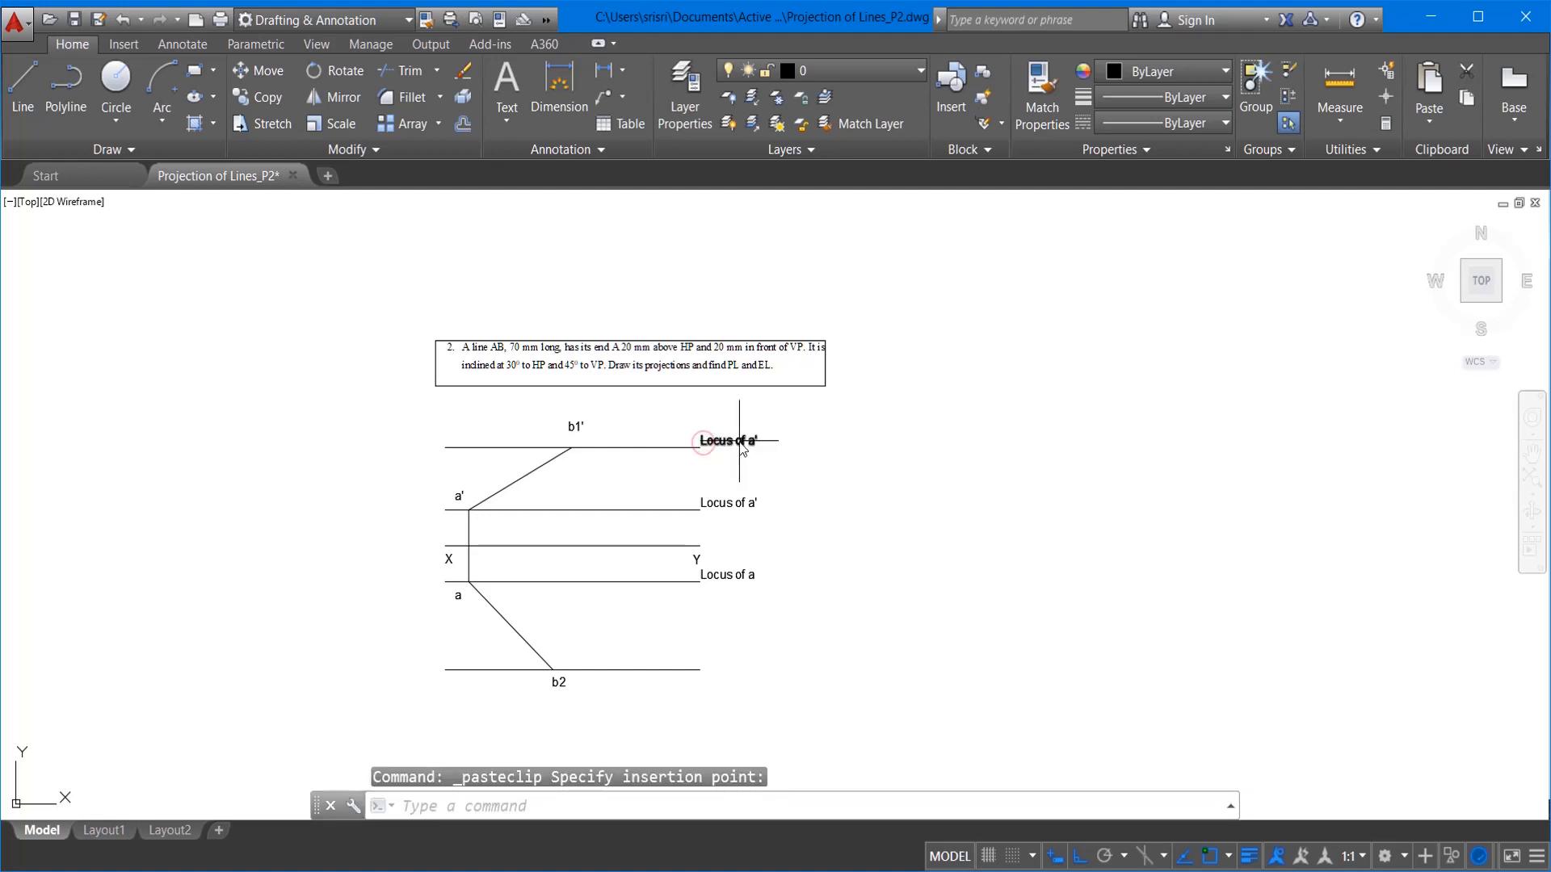
{"action": "scroll", "coordinate": [742, 446], "scroll_direction": "up", "scroll_amount": 4}
{"action": "left_click", "coordinate": [759, 445]}
{"action": "double_click", "coordinate": [759, 444]}
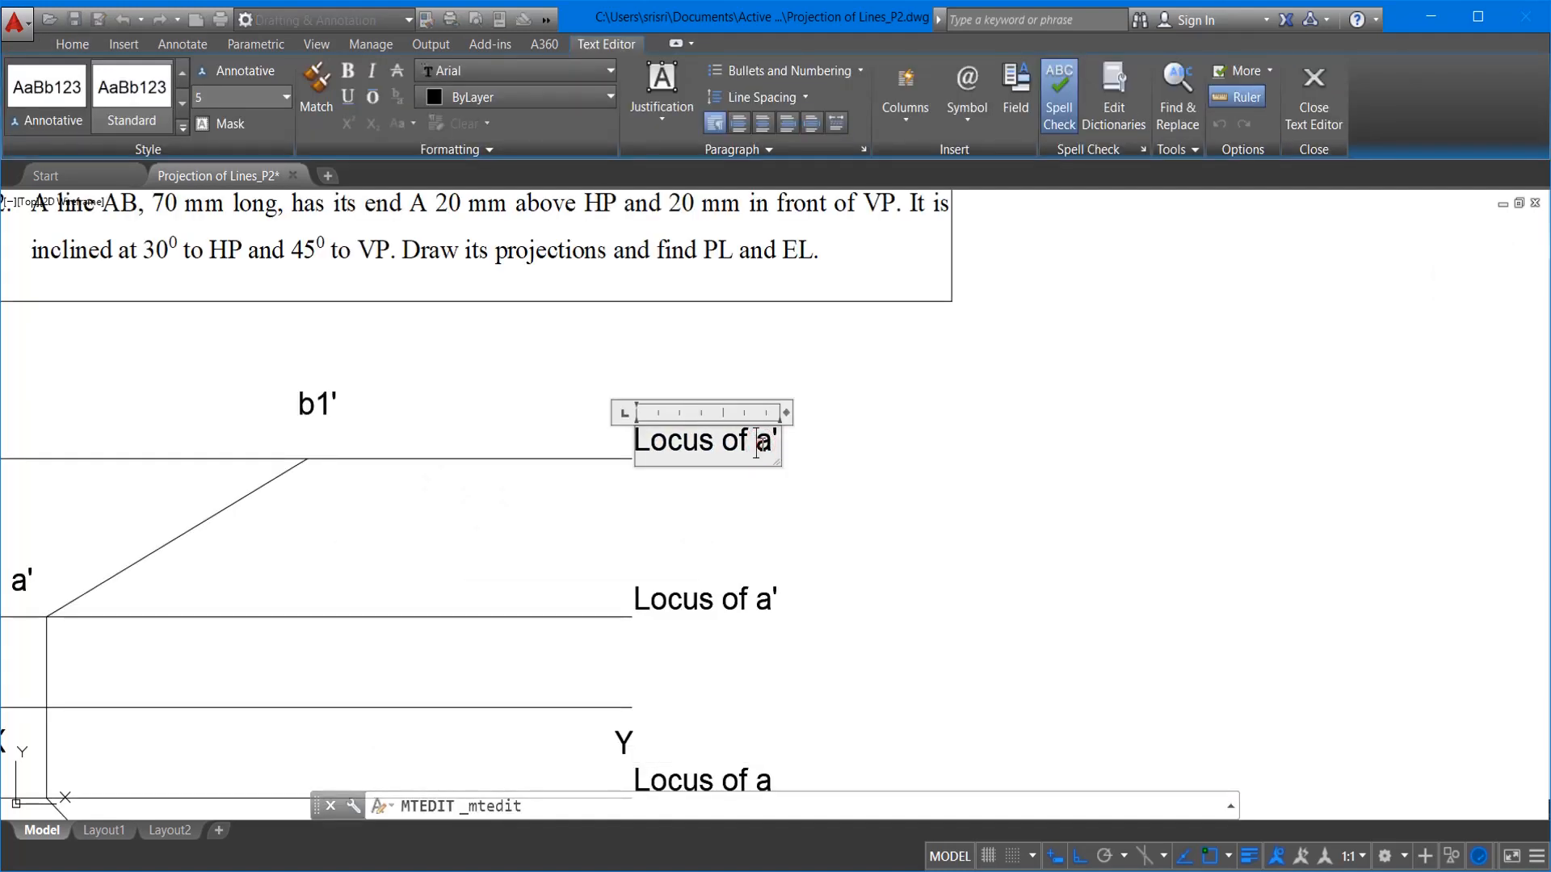
{"action": "double_click", "coordinate": [759, 444]}
{"action": "type", "text": "b"}
{"action": "left_click", "coordinate": [811, 464]}
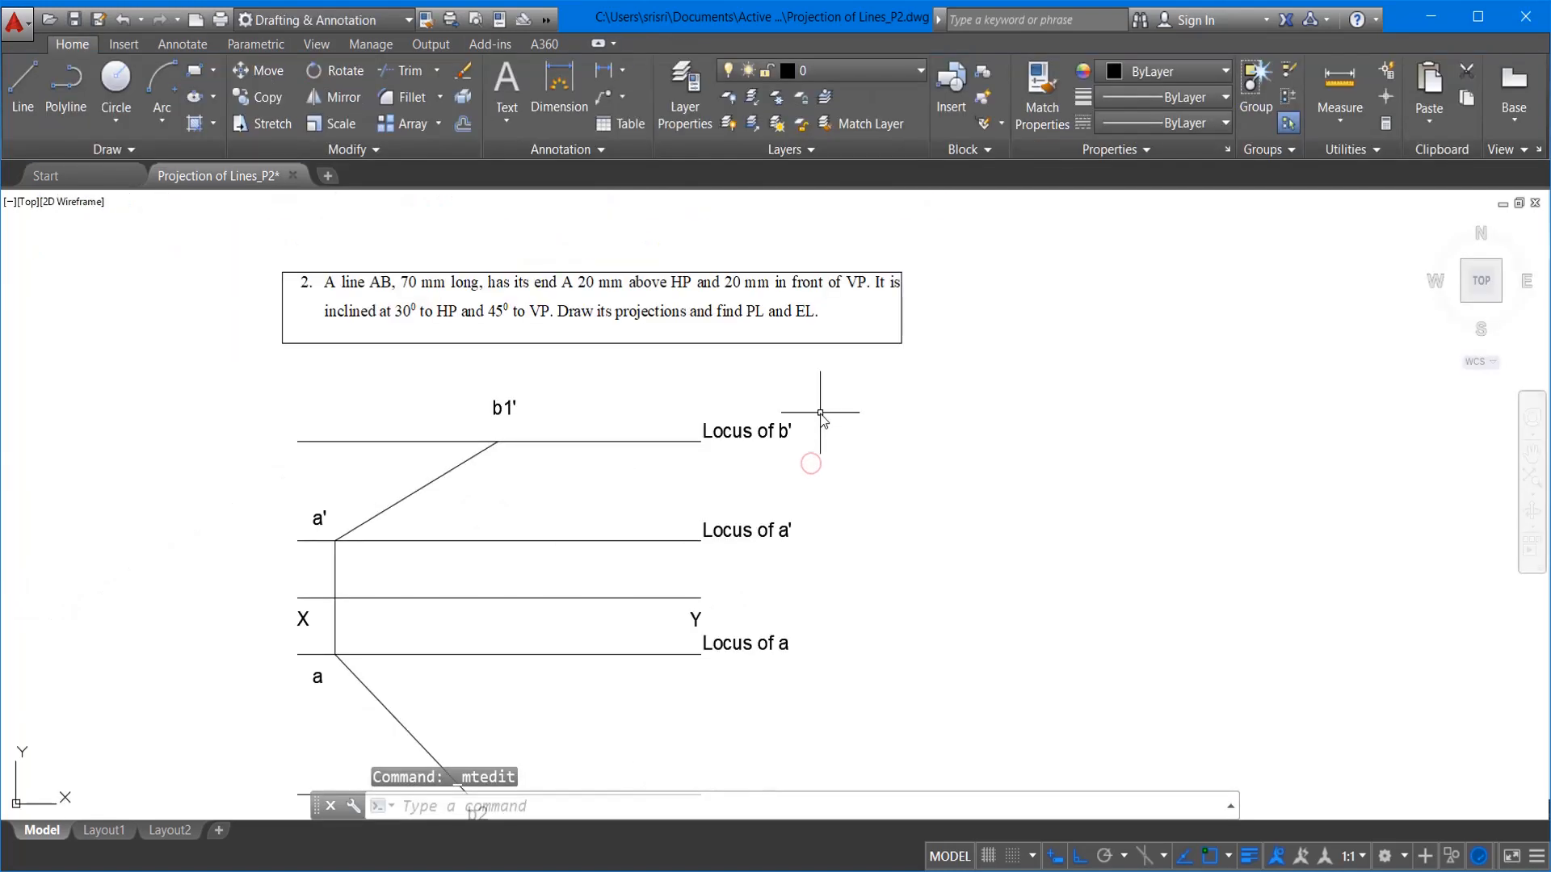
Step: Paste another locus label at the end of the horizontal line through b2 and change it to "Locus of b"
{"action": "left_click", "coordinate": [757, 434]}
{"action": "key", "text": "ctrl+c"}
{"action": "scroll", "coordinate": [781, 577], "scroll_direction": "down", "scroll_amount": 4}
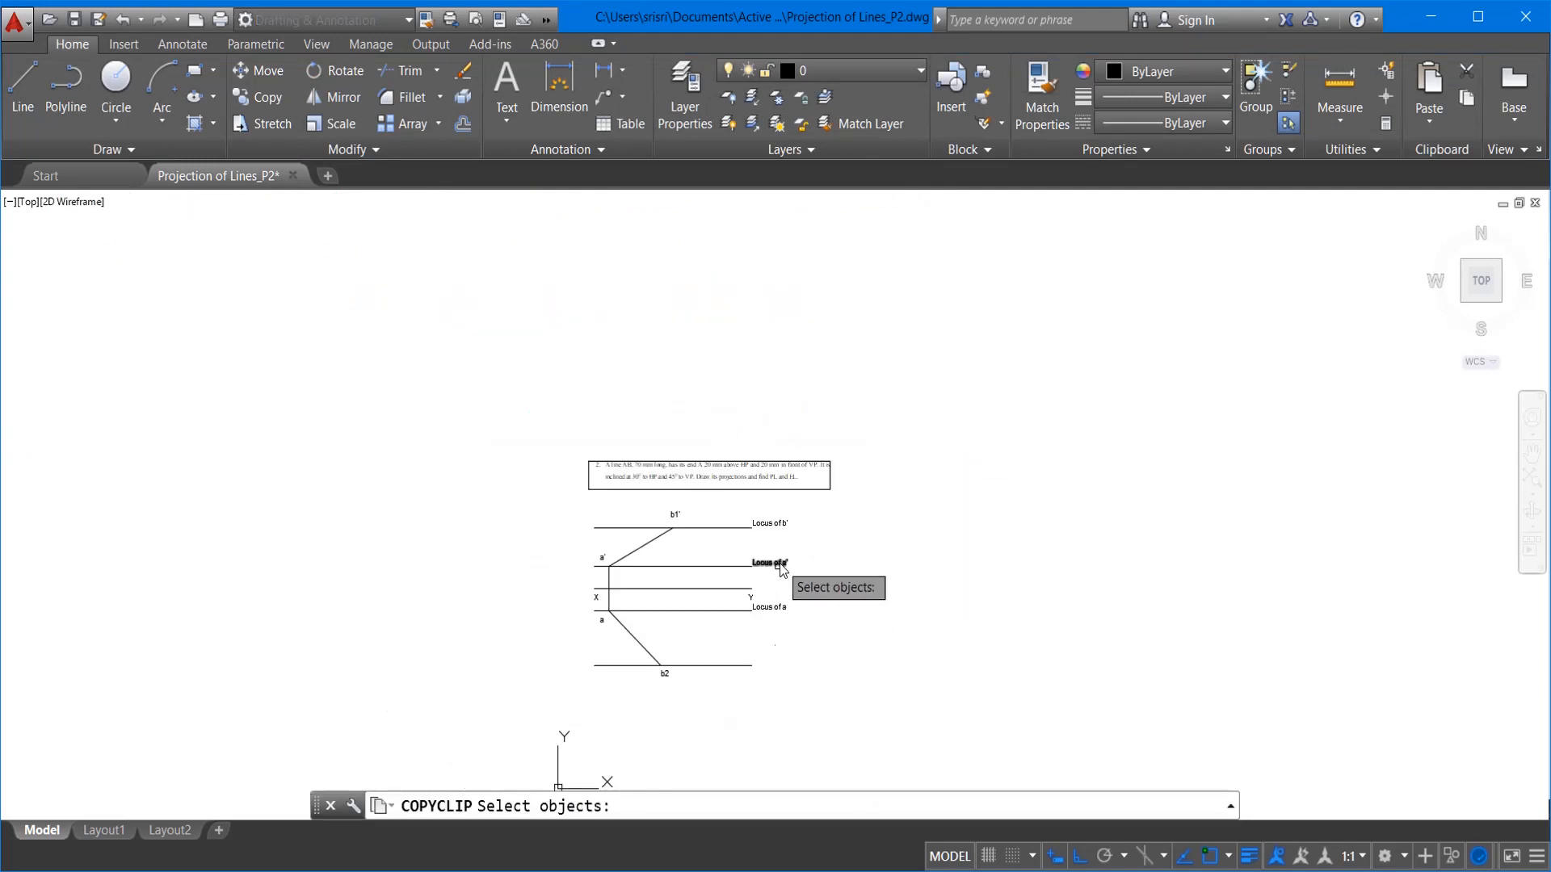
{"action": "scroll", "coordinate": [777, 646], "scroll_direction": "up", "scroll_amount": 4}
{"action": "key", "text": "ctrl+v"}
{"action": "left_click", "coordinate": [709, 687]}
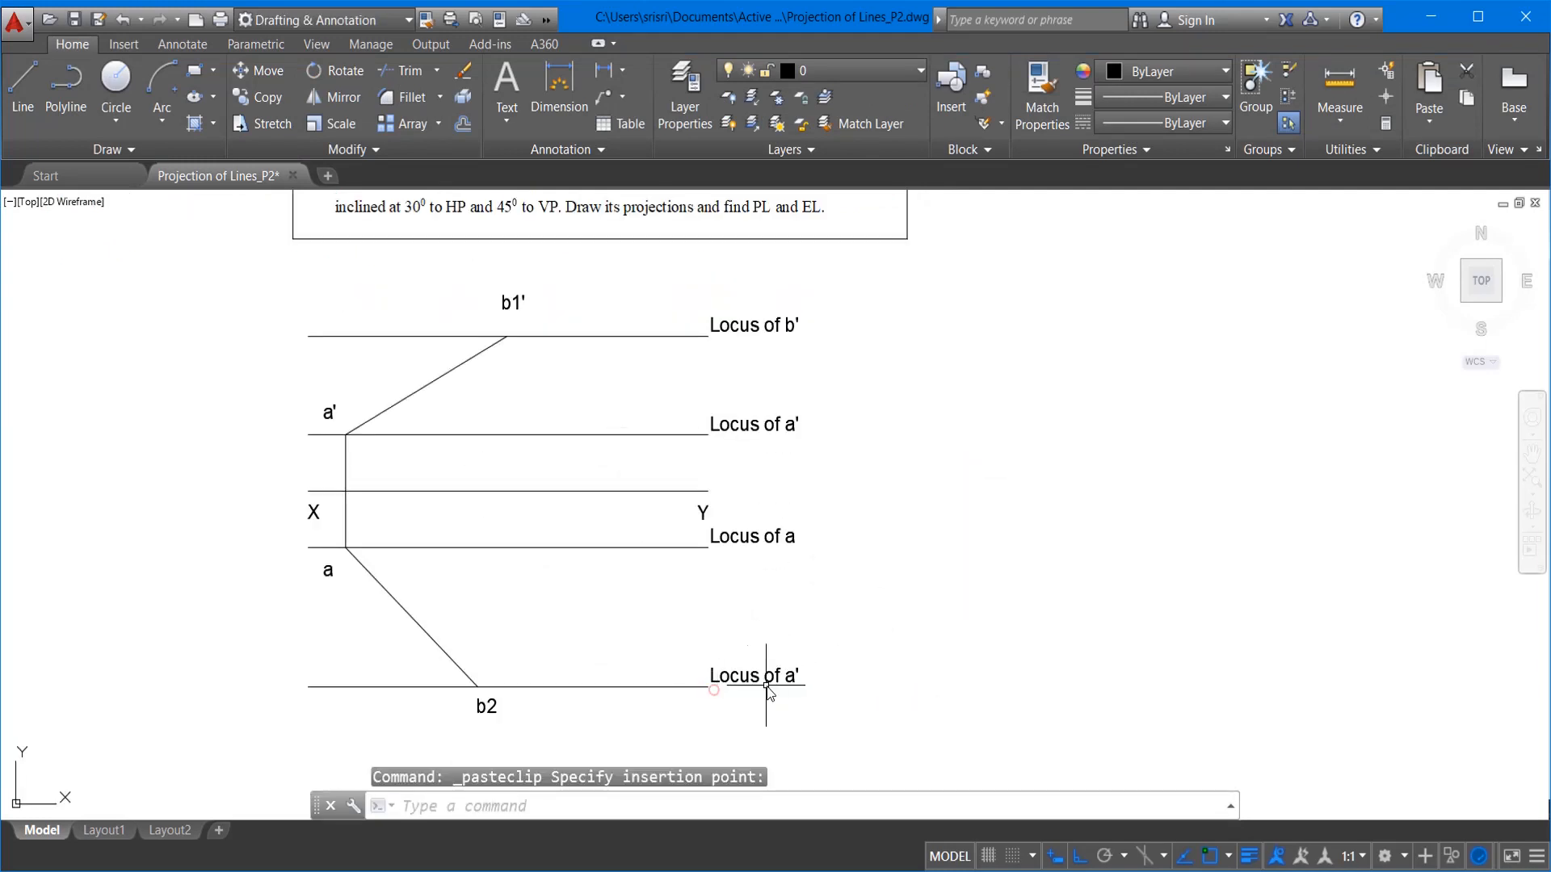
{"action": "left_click", "coordinate": [790, 683]}
{"action": "double_click", "coordinate": [790, 683]}
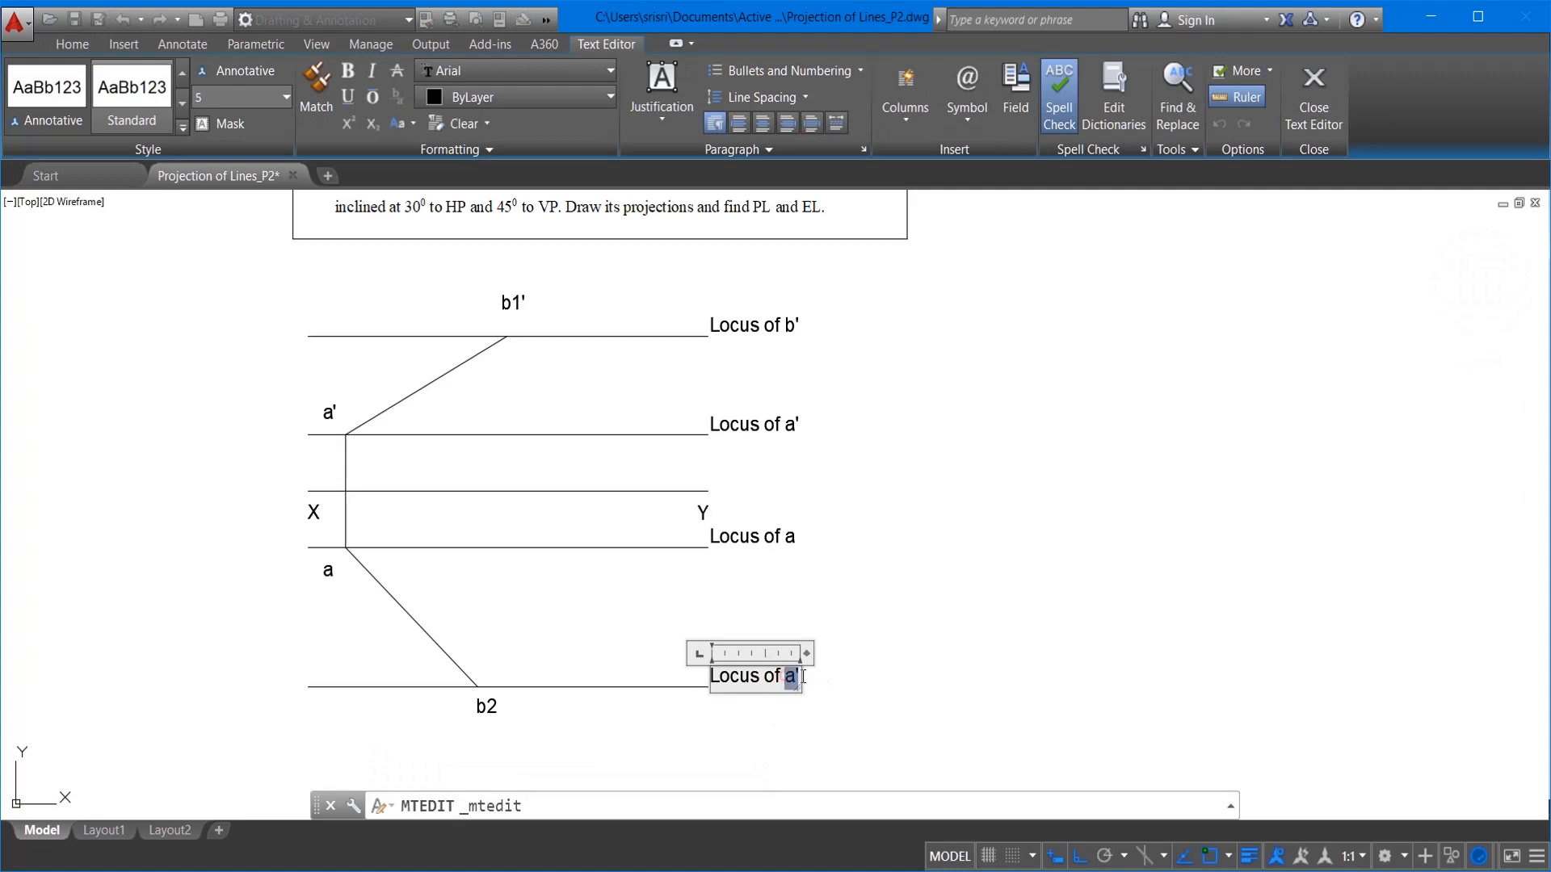
{"action": "type", "text": "b"}
{"action": "left_click", "coordinate": [911, 665]}
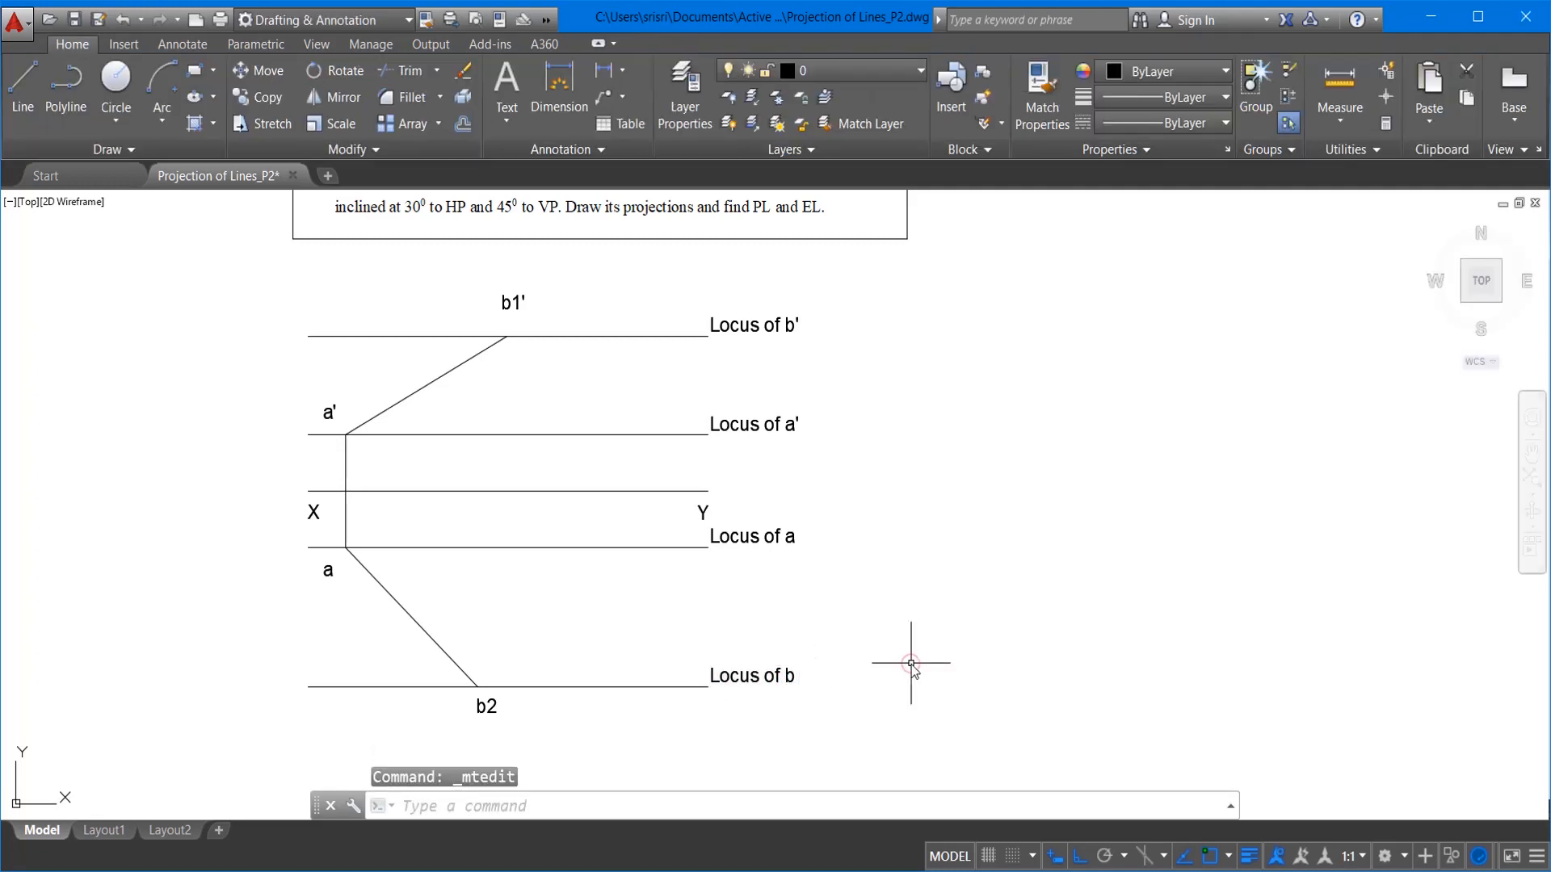
Step: Draw a vertical projector from b1' down through the locus of a' to the locus of a
{"action": "scroll", "coordinate": [911, 665], "scroll_direction": "down", "scroll_amount": 2}
{"action": "scroll", "coordinate": [608, 352], "scroll_direction": "up", "scroll_amount": 2}
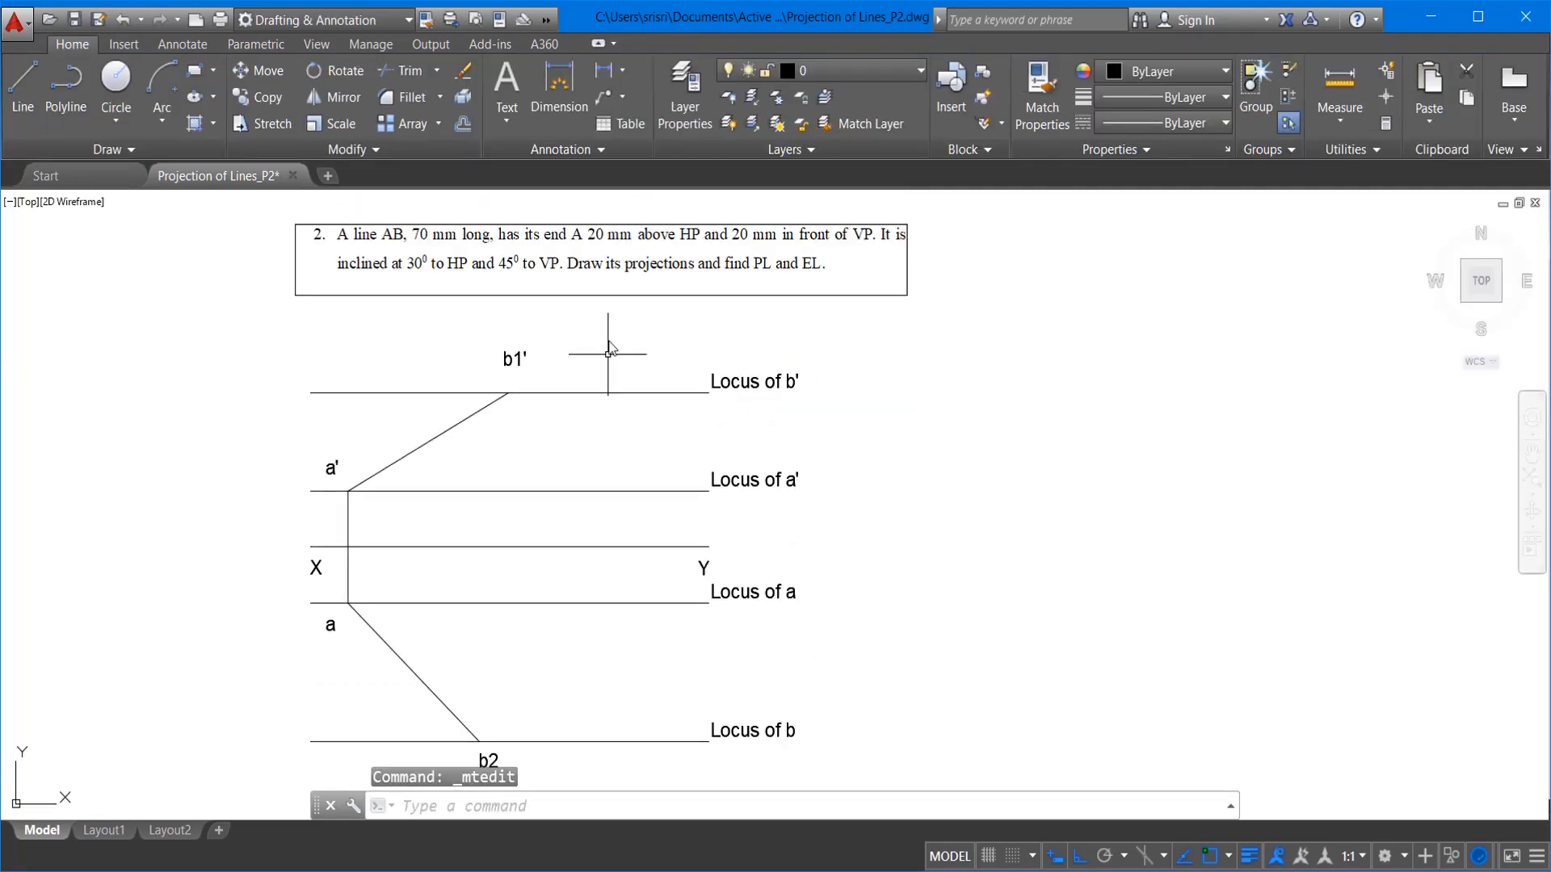
{"action": "left_click", "coordinate": [23, 101]}
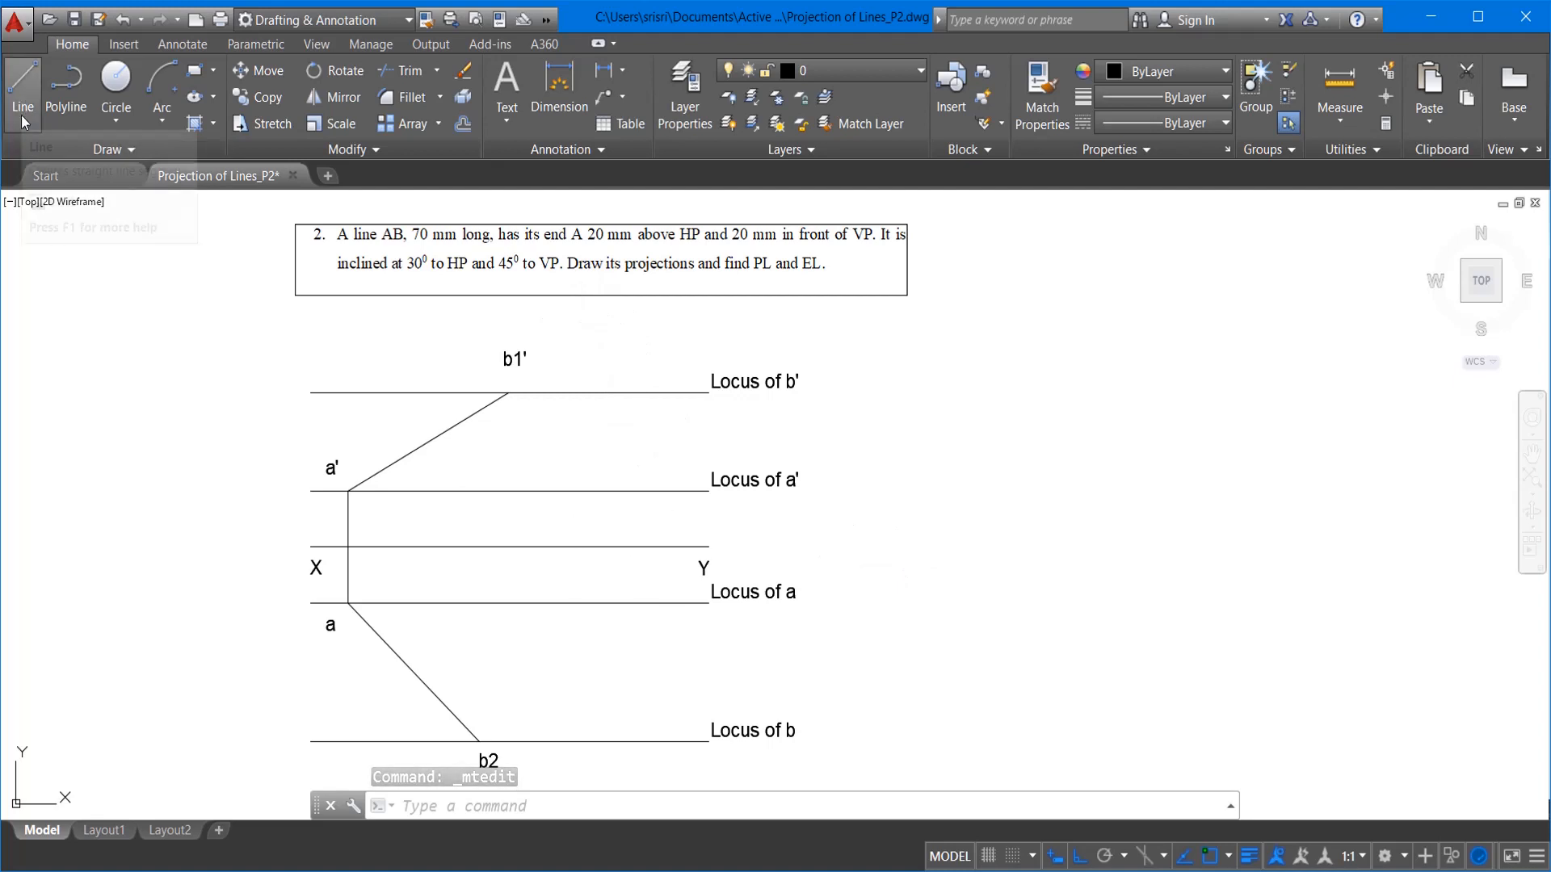
{"action": "left_click", "coordinate": [508, 394]}
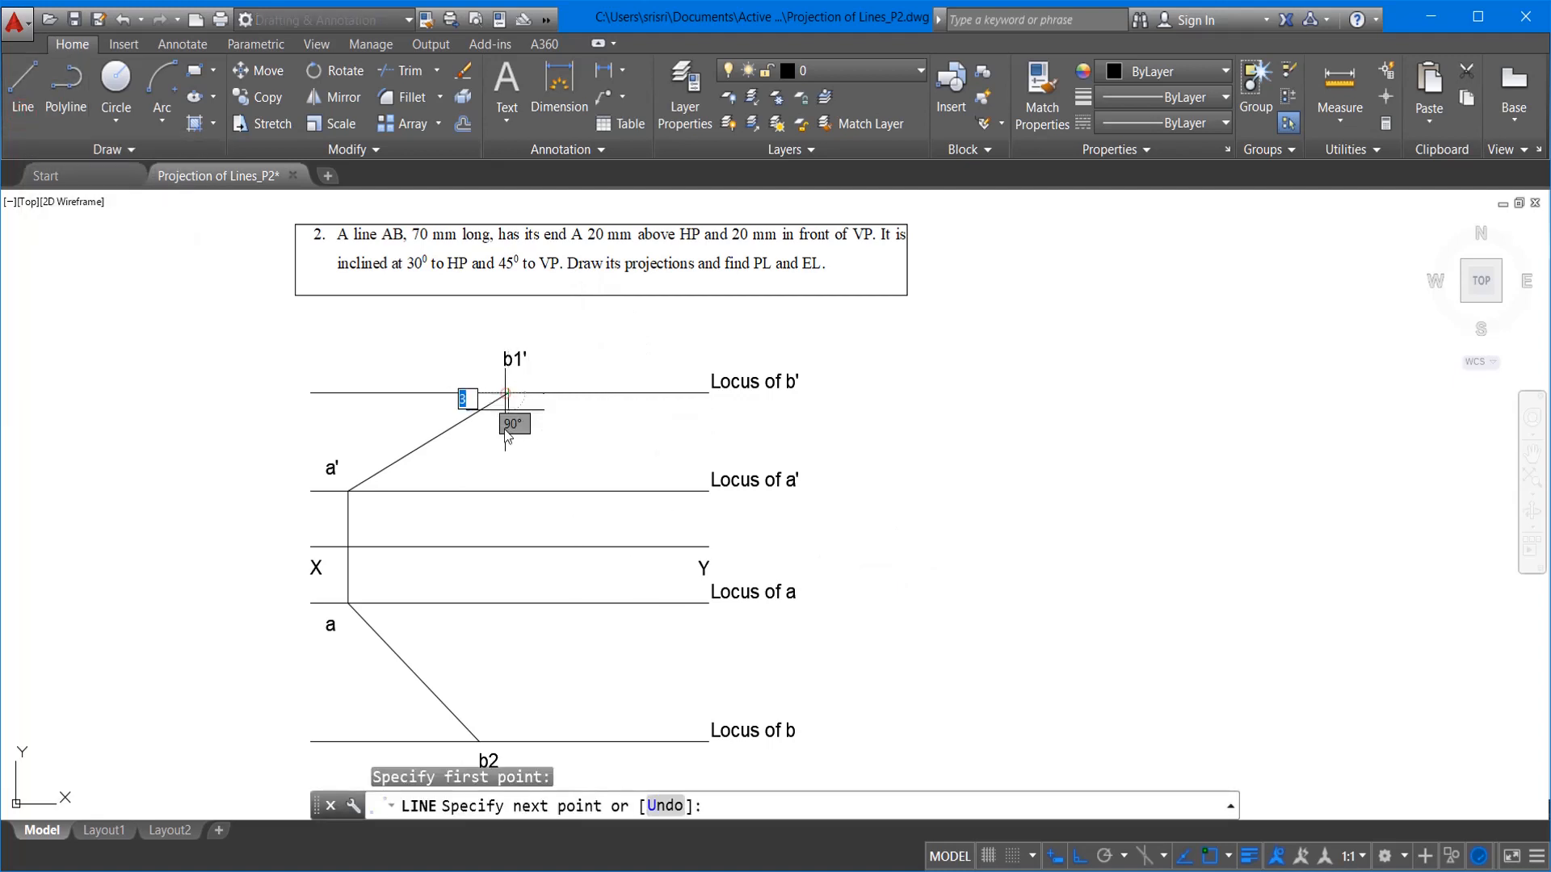
{"action": "left_click", "coordinate": [507, 491]}
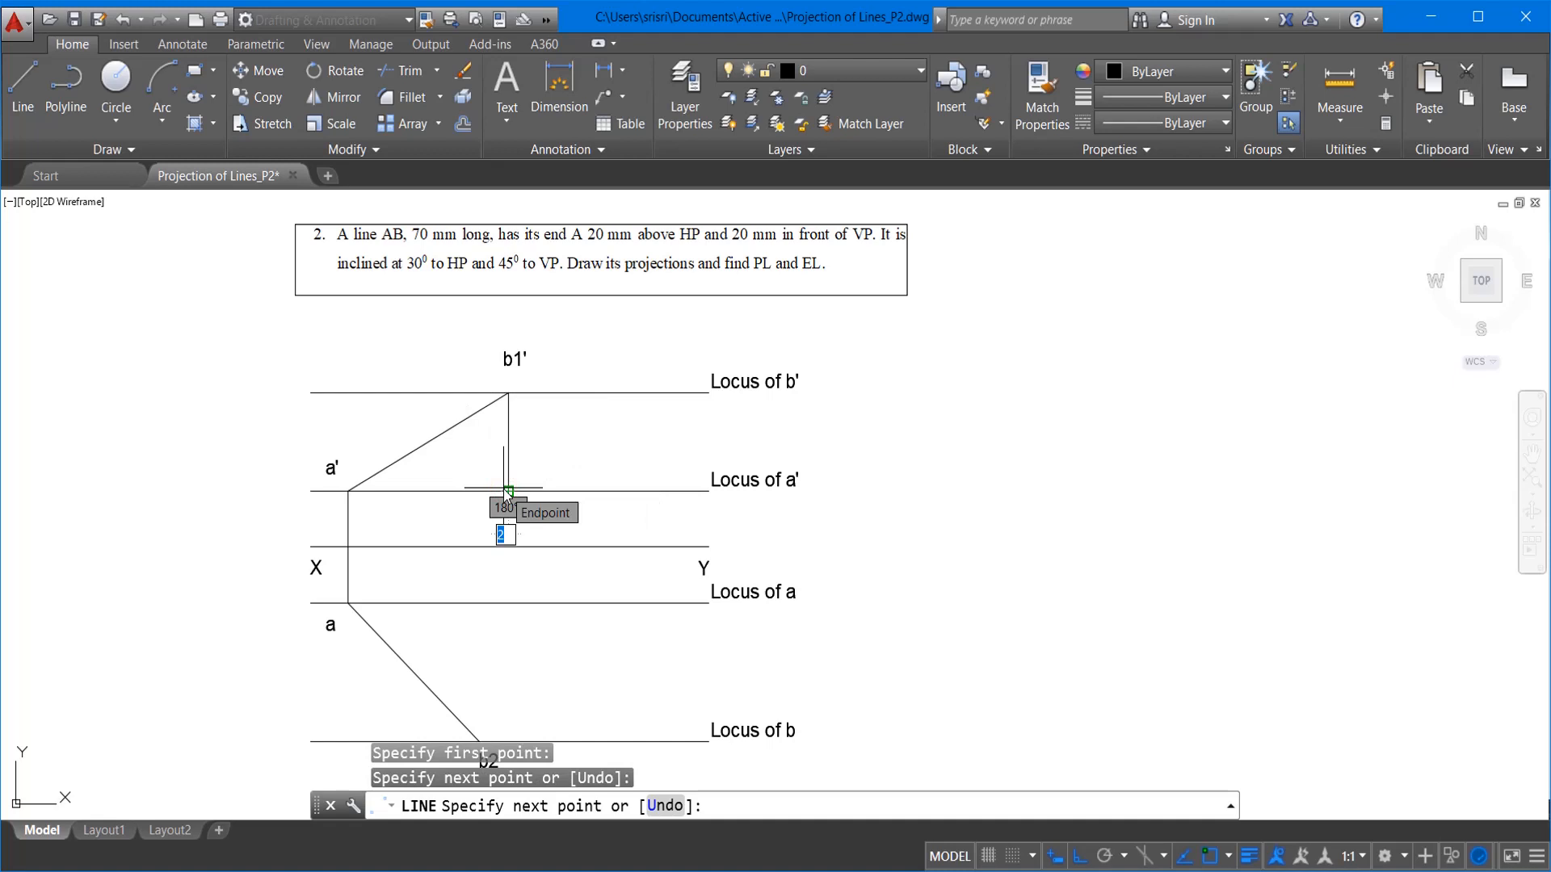
{"action": "left_click", "coordinate": [507, 603]}
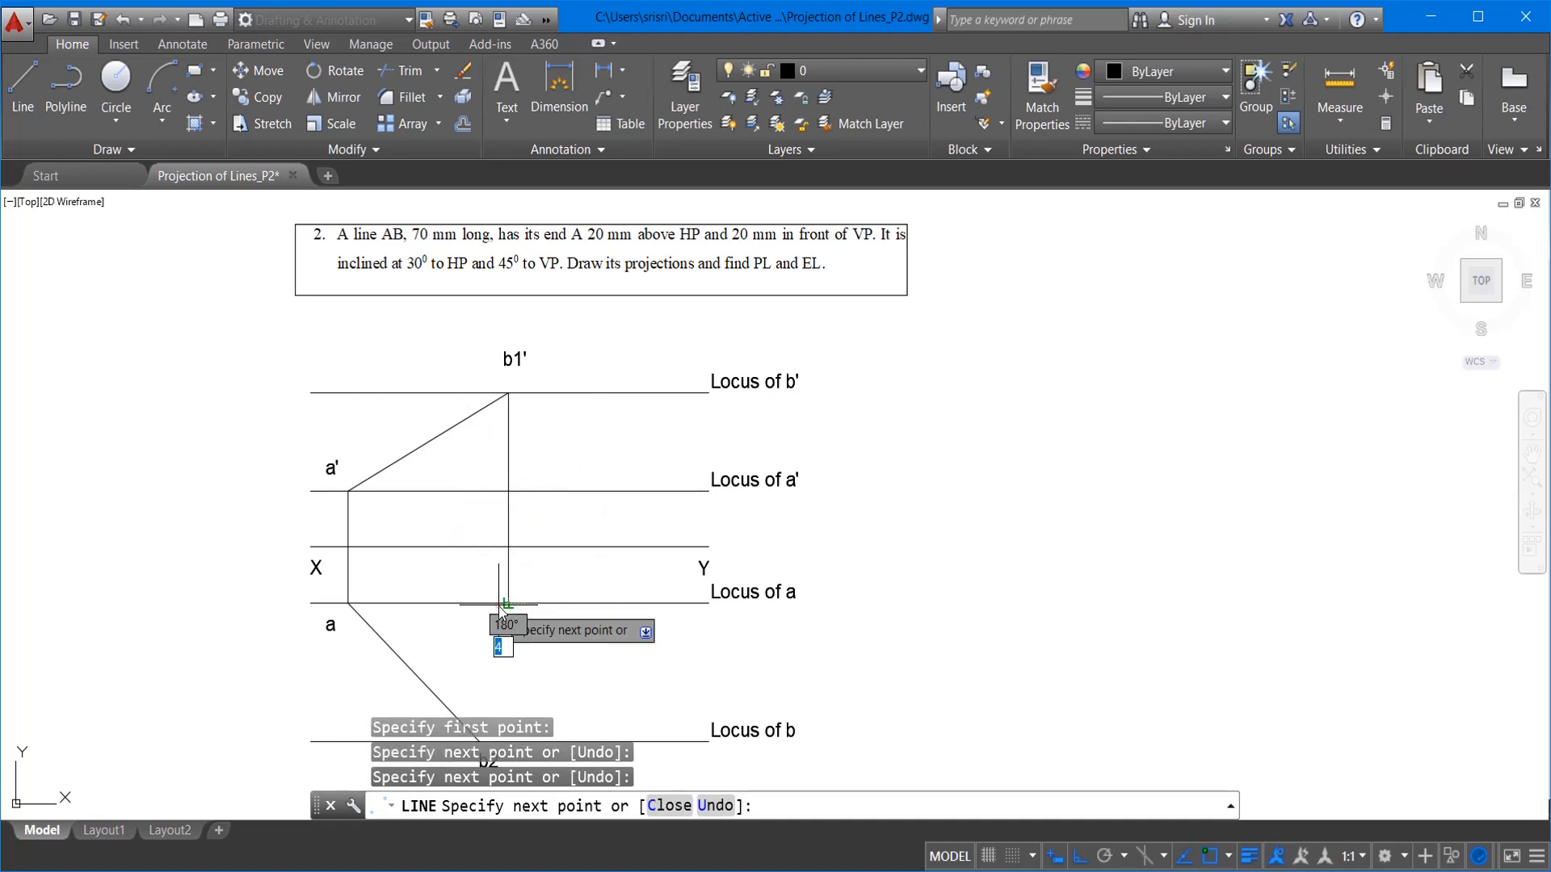
{"action": "key", "text": "Escape"}
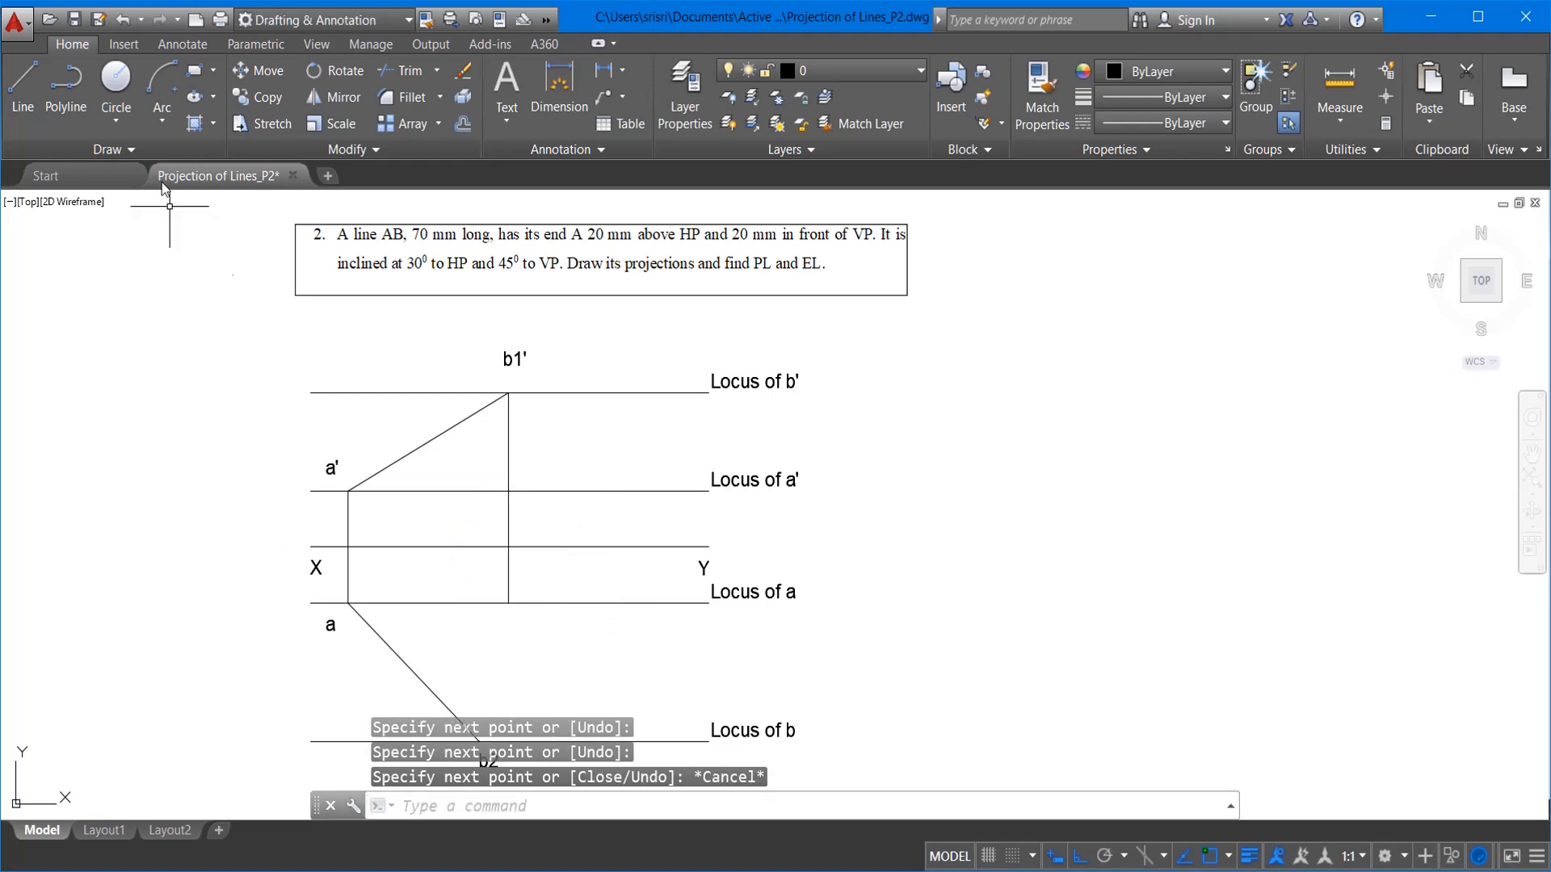
Step: Draw an arc centred at a from the foot of the b1' projector on the locus of a, sweeping down across the locus of b
{"action": "left_click", "coordinate": [138, 147]}
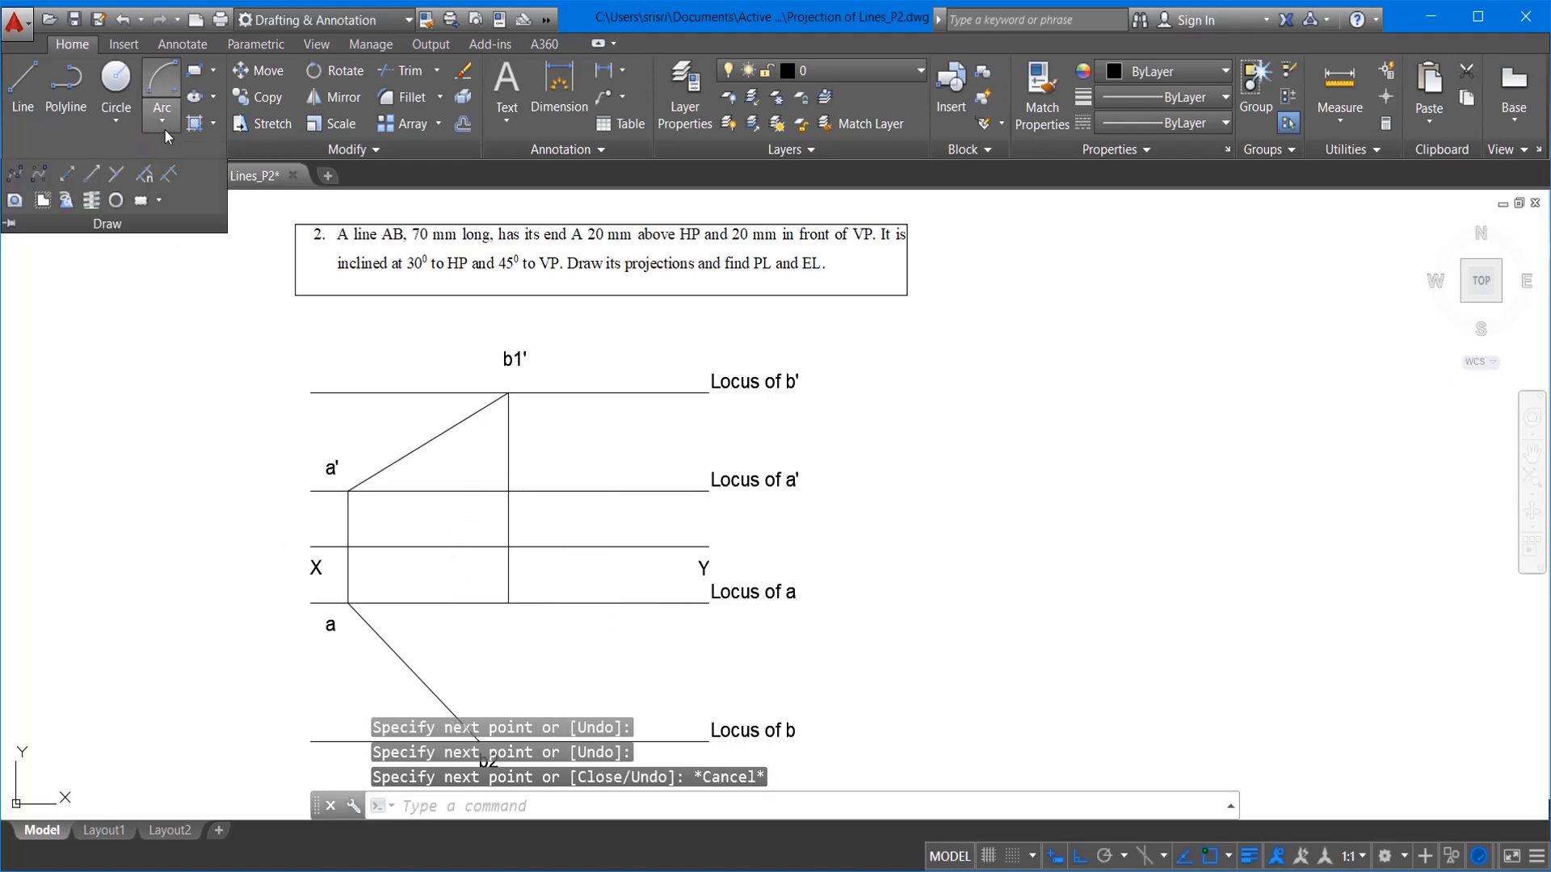
{"action": "left_click", "coordinate": [163, 128]}
{"action": "left_click", "coordinate": [221, 465]}
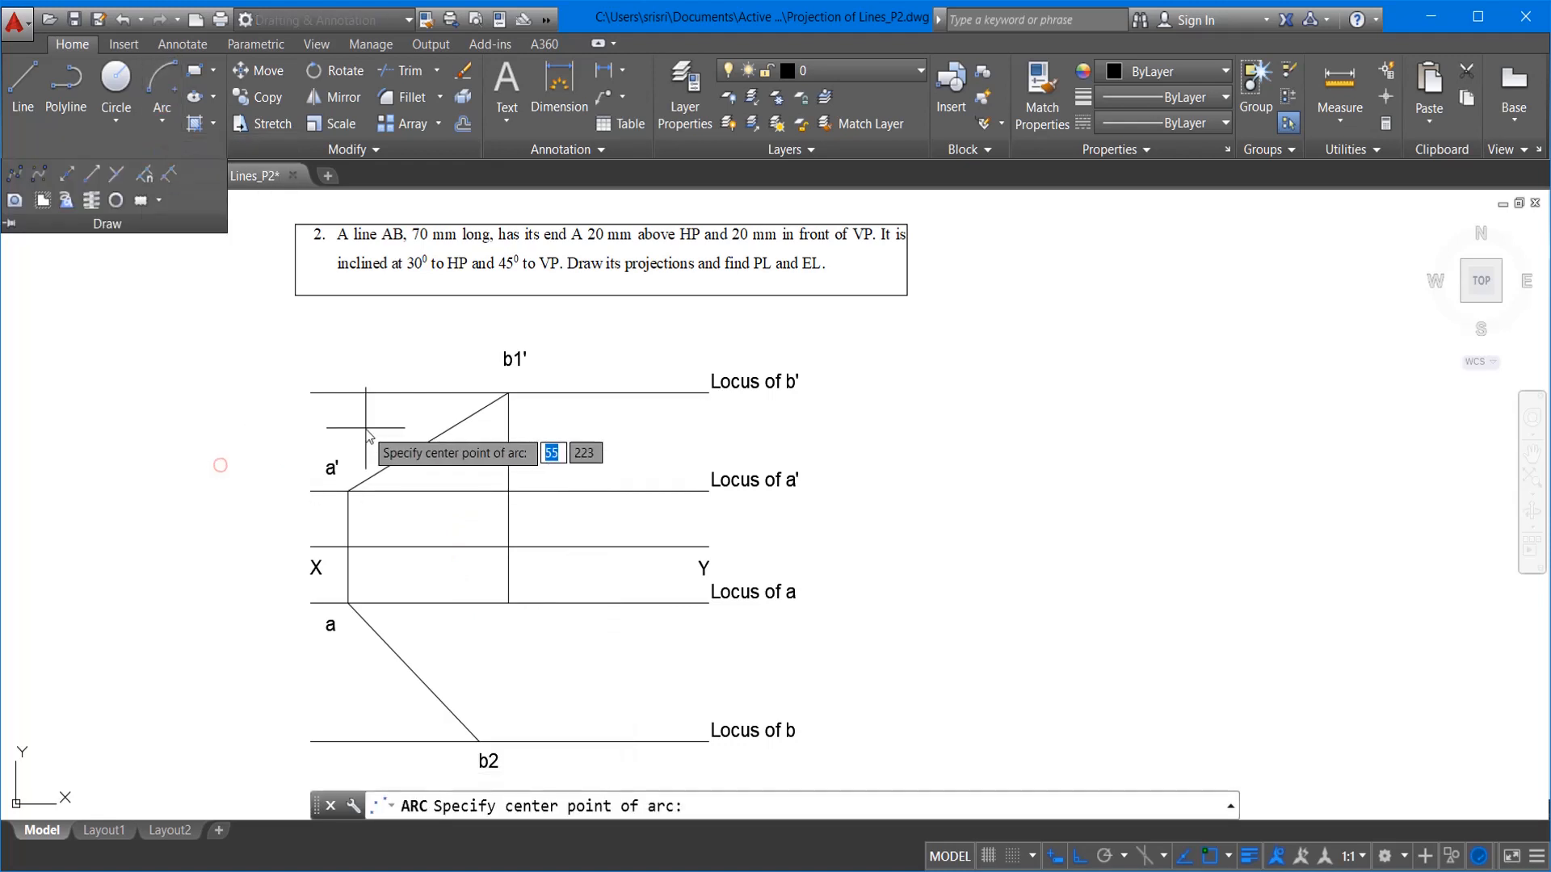
{"action": "middle_click_drag", "start_coordinate": [366, 428], "coordinate": [325, 370]}
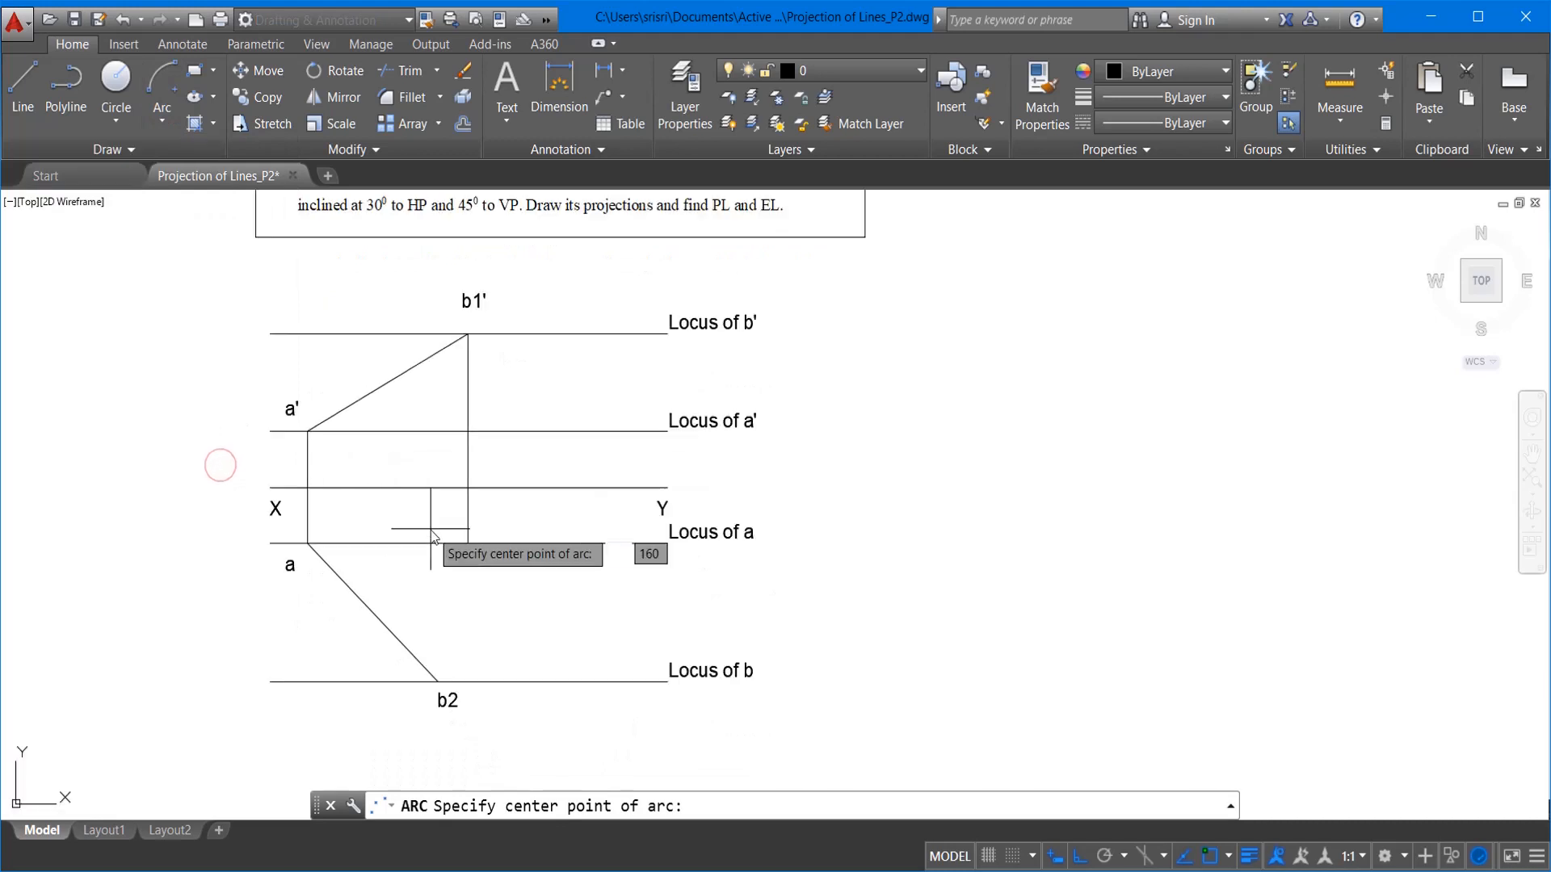
{"action": "left_click", "coordinate": [308, 544]}
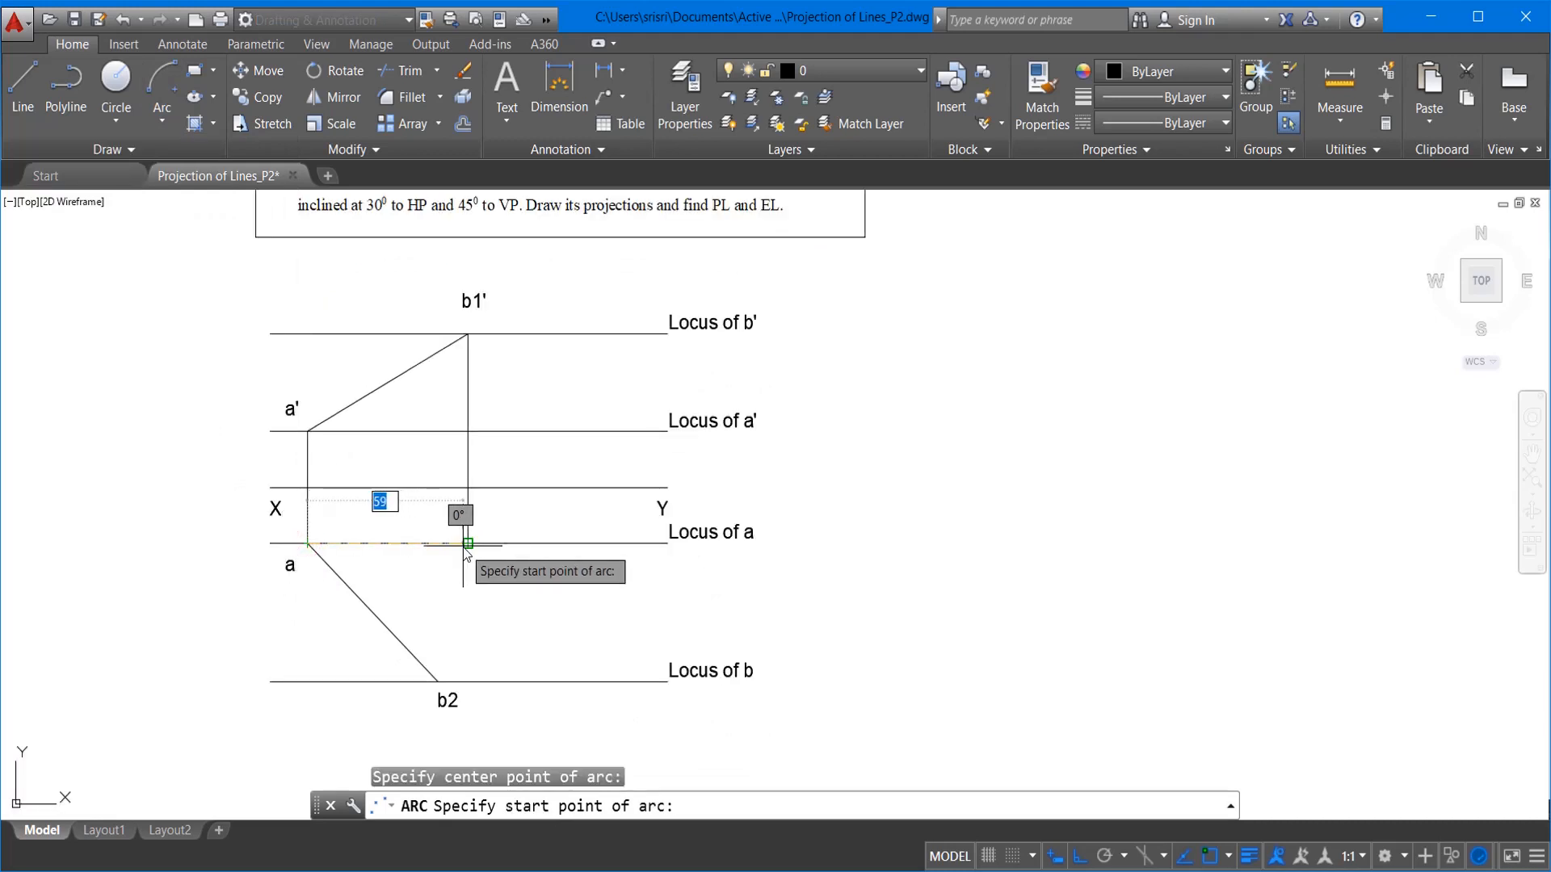
{"action": "left_click", "coordinate": [468, 543]}
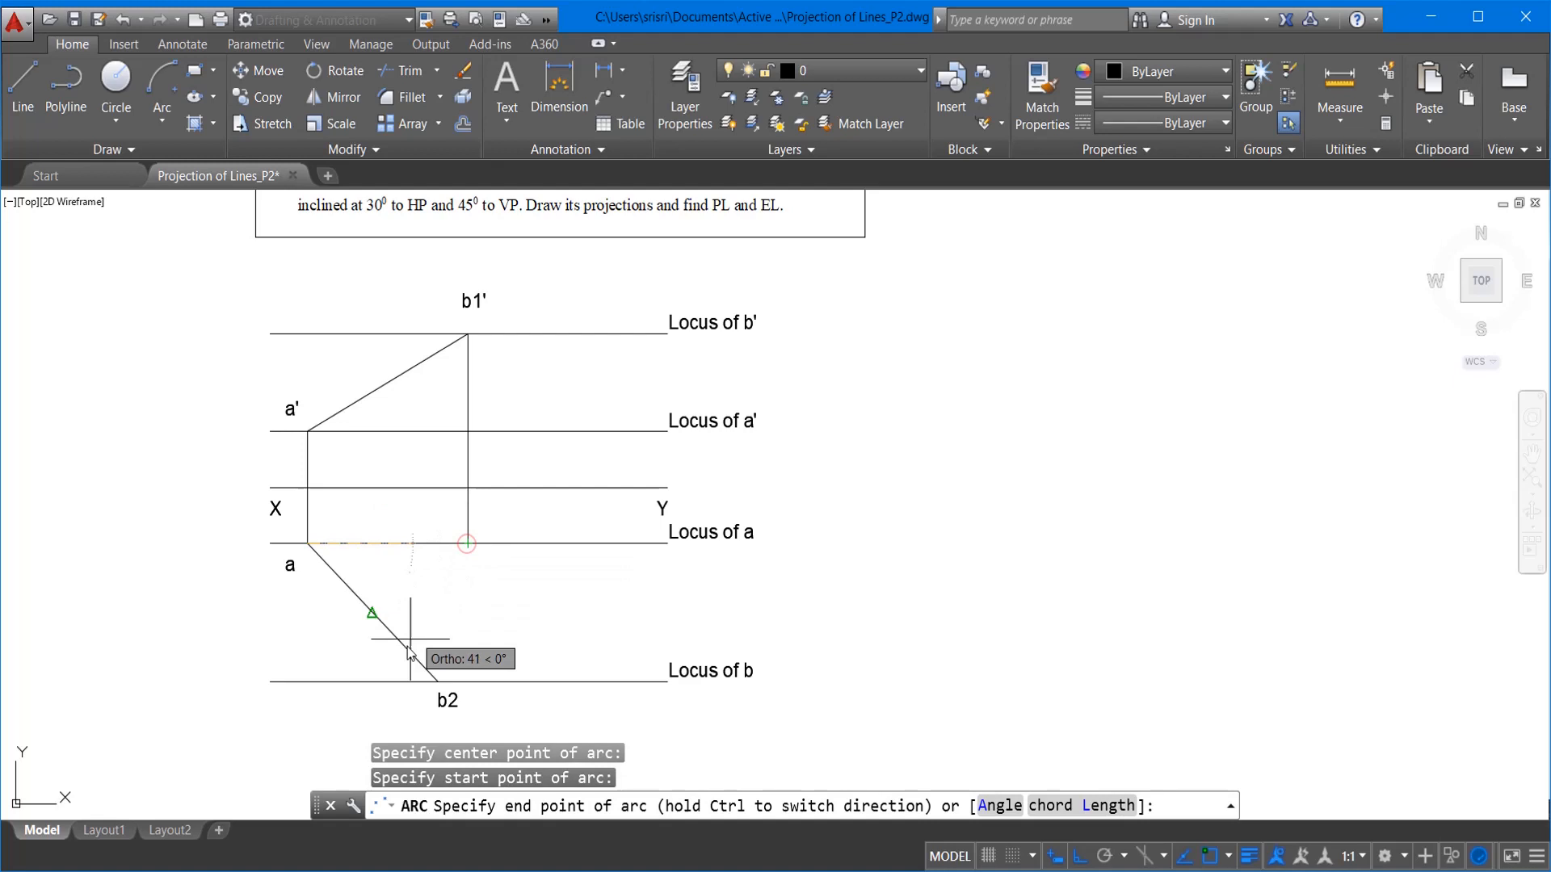
{"action": "left_click", "coordinate": [385, 700]}
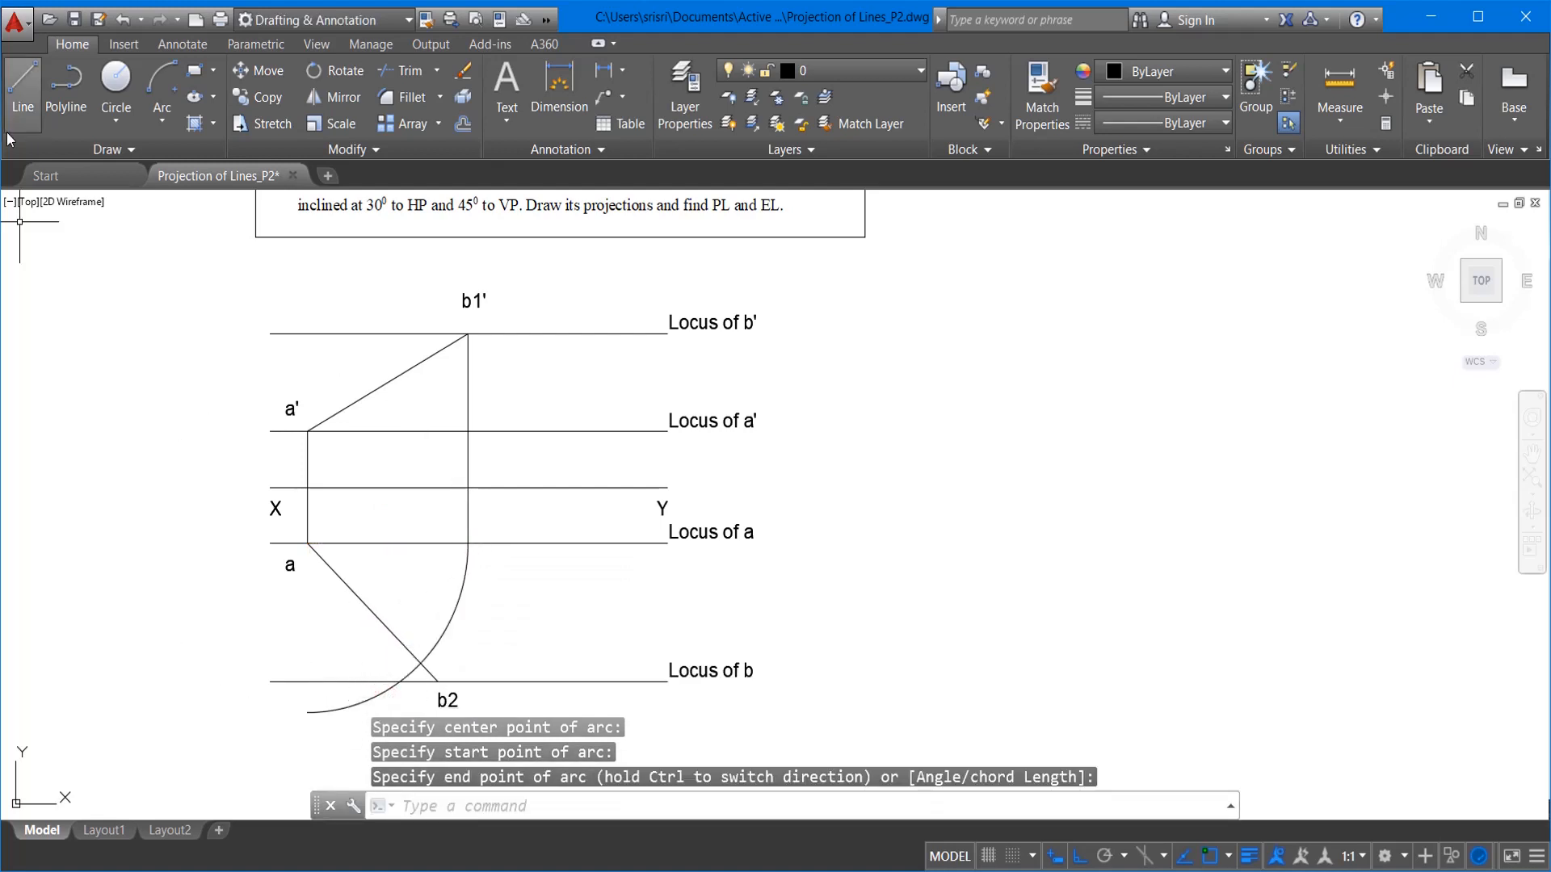
Step: Add the multiline text label "b" where the arc crosses the locus of b
{"action": "left_click", "coordinate": [20, 105]}
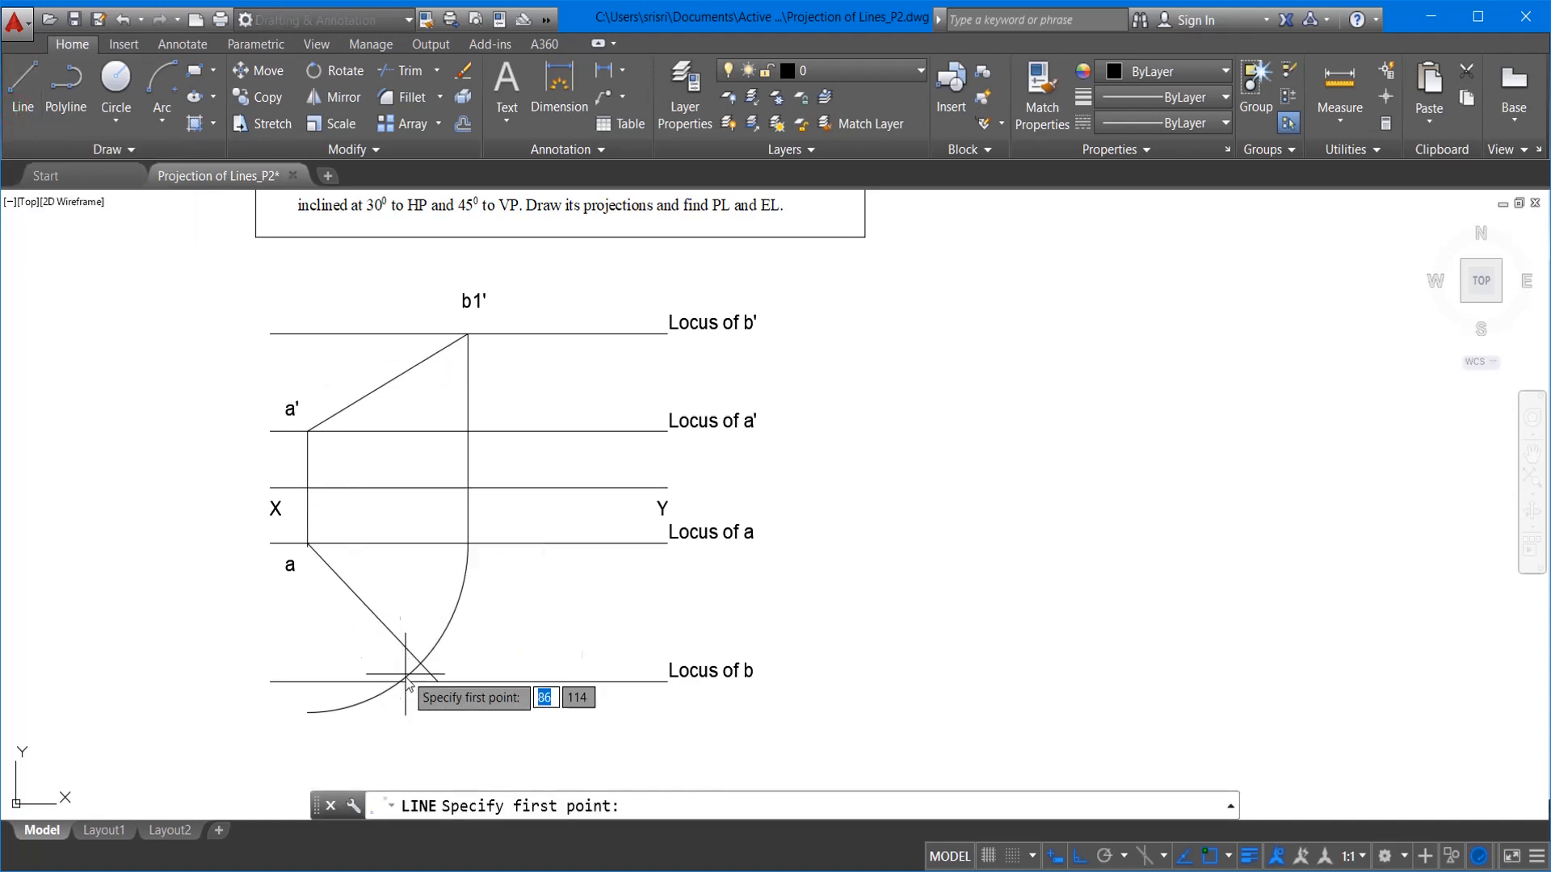
{"action": "key", "text": "Escape"}
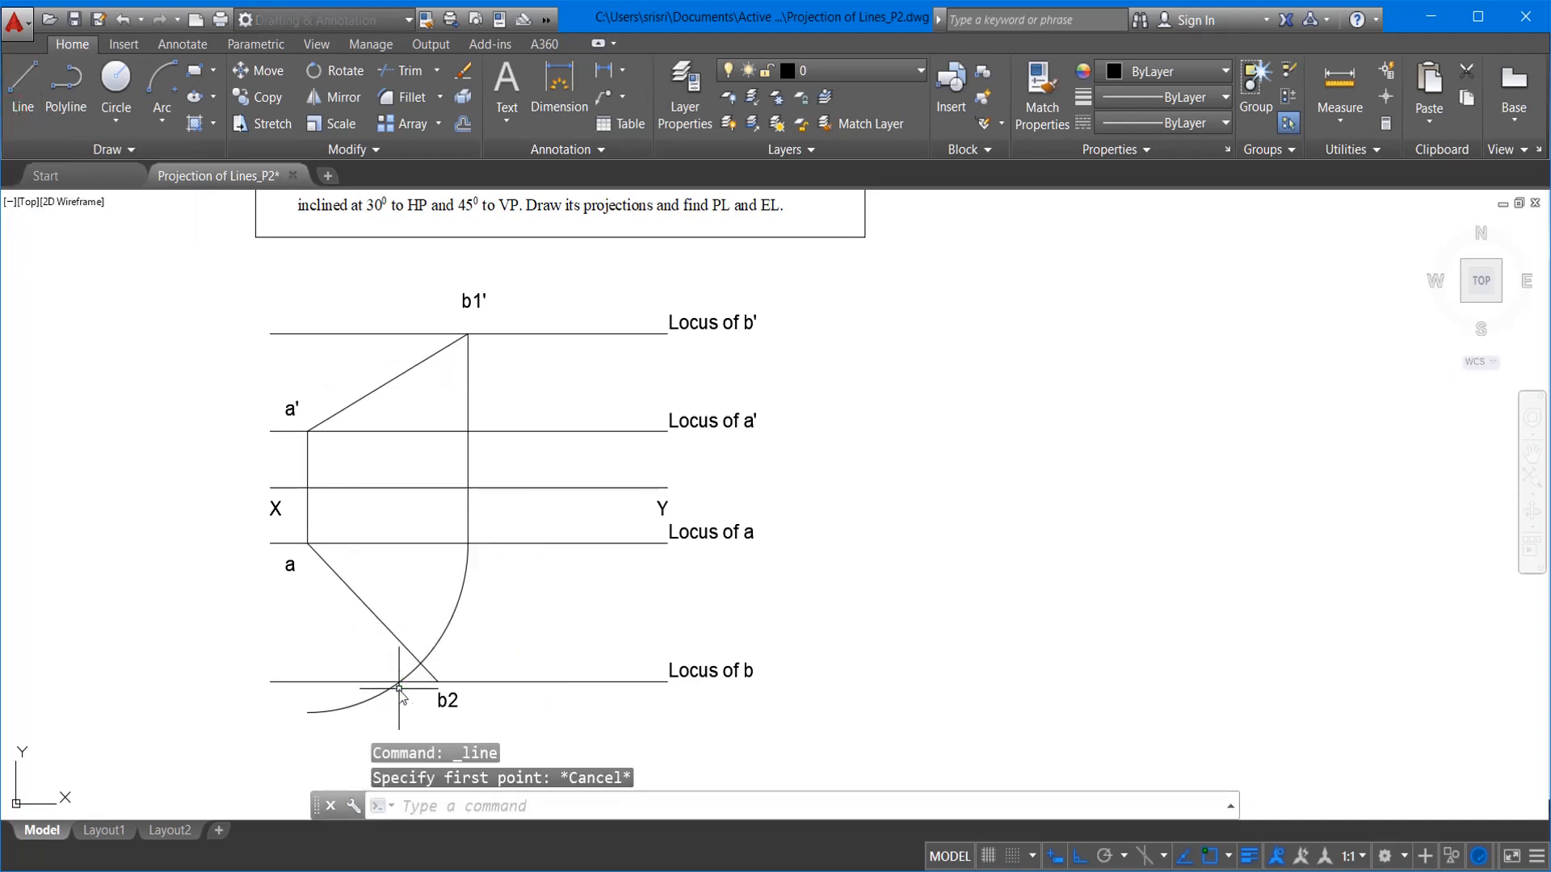
{"action": "left_click", "coordinate": [183, 44]}
{"action": "left_click", "coordinate": [39, 93]}
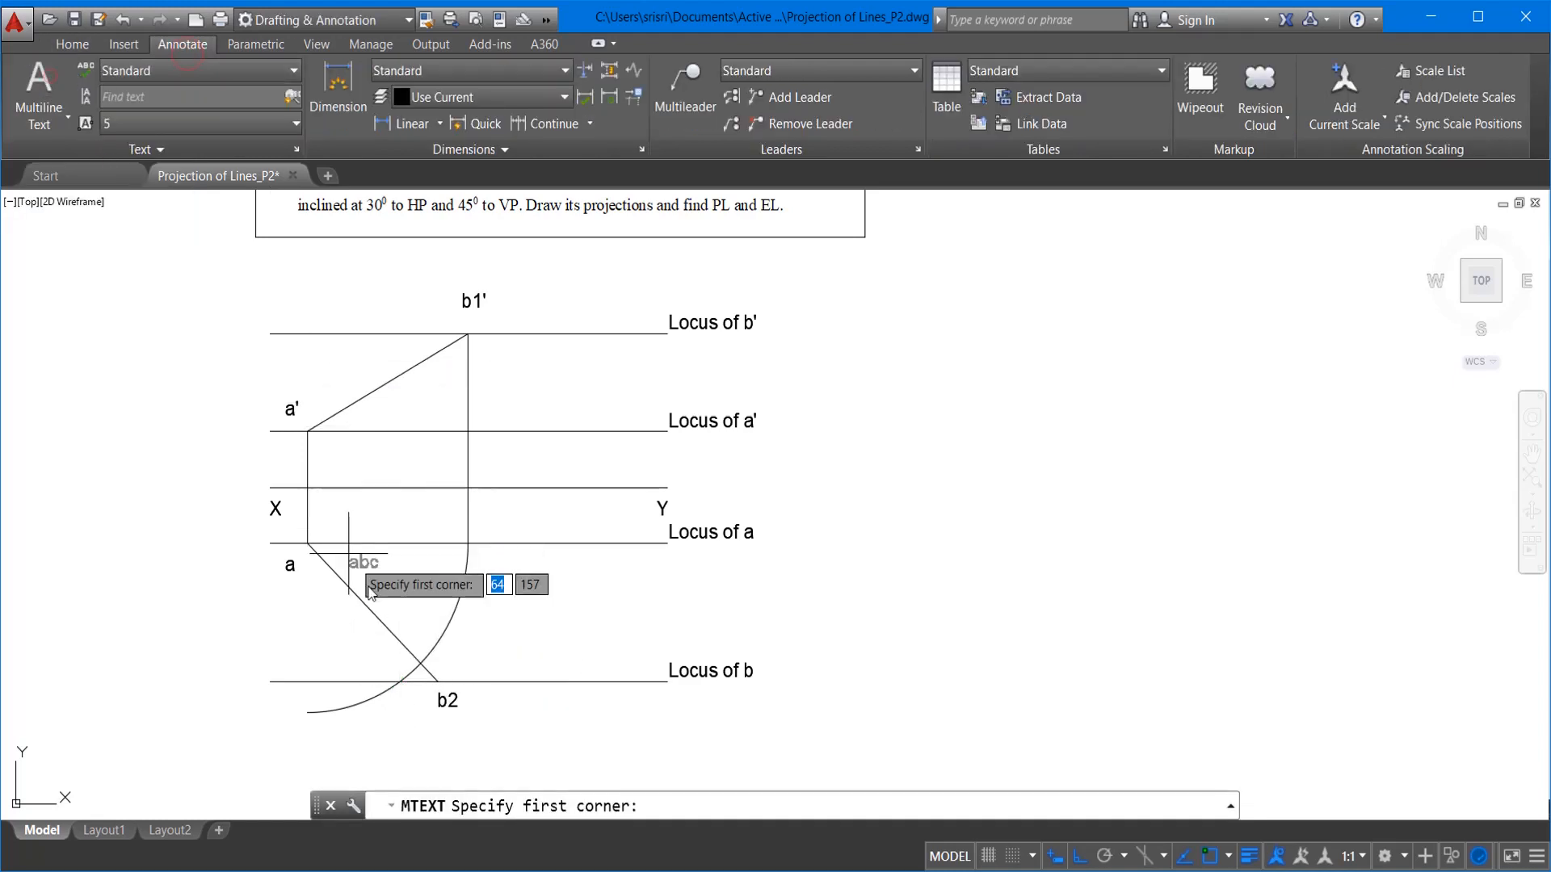
{"action": "left_click", "coordinate": [396, 701]}
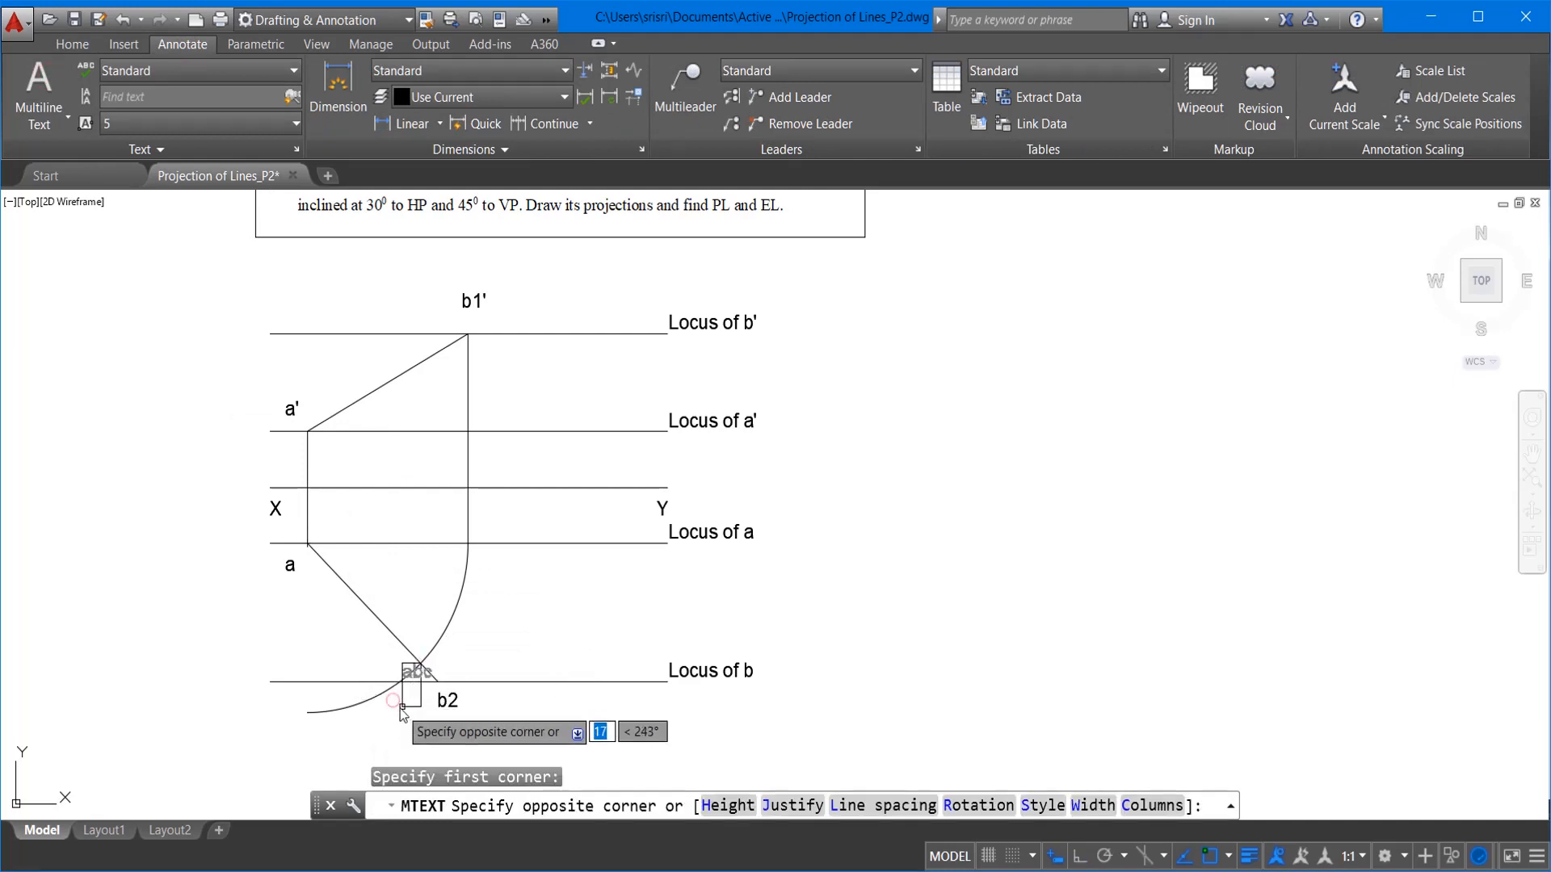
{"action": "left_click", "coordinate": [410, 700]}
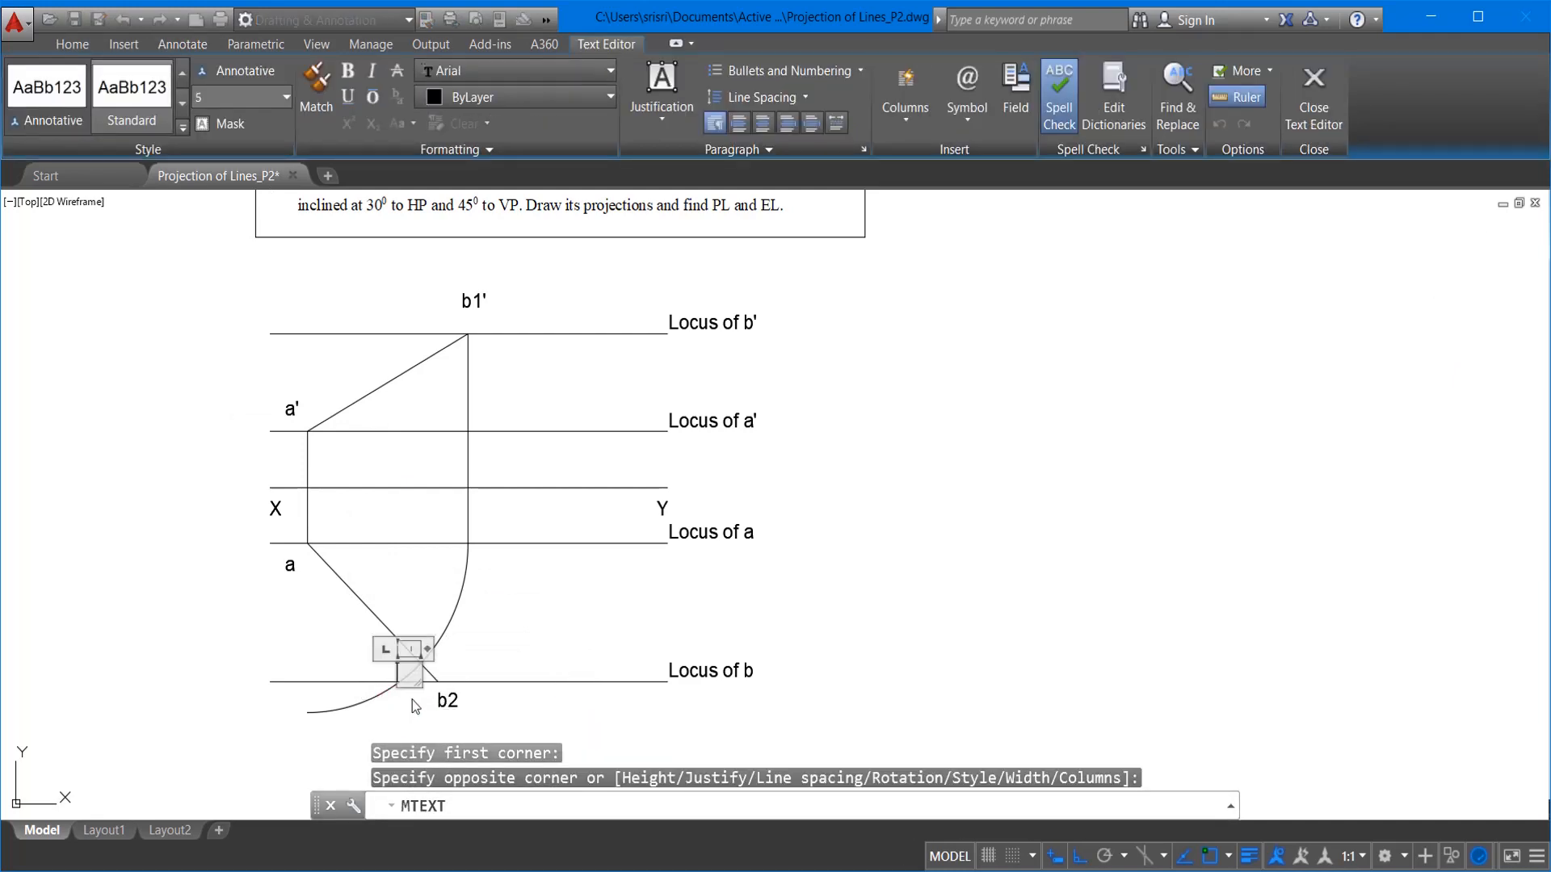
{"action": "type", "text": "b"}
Step: Move the label b about 13 mm straight down, below the locus of b line
{"action": "left_click", "coordinate": [402, 668]}
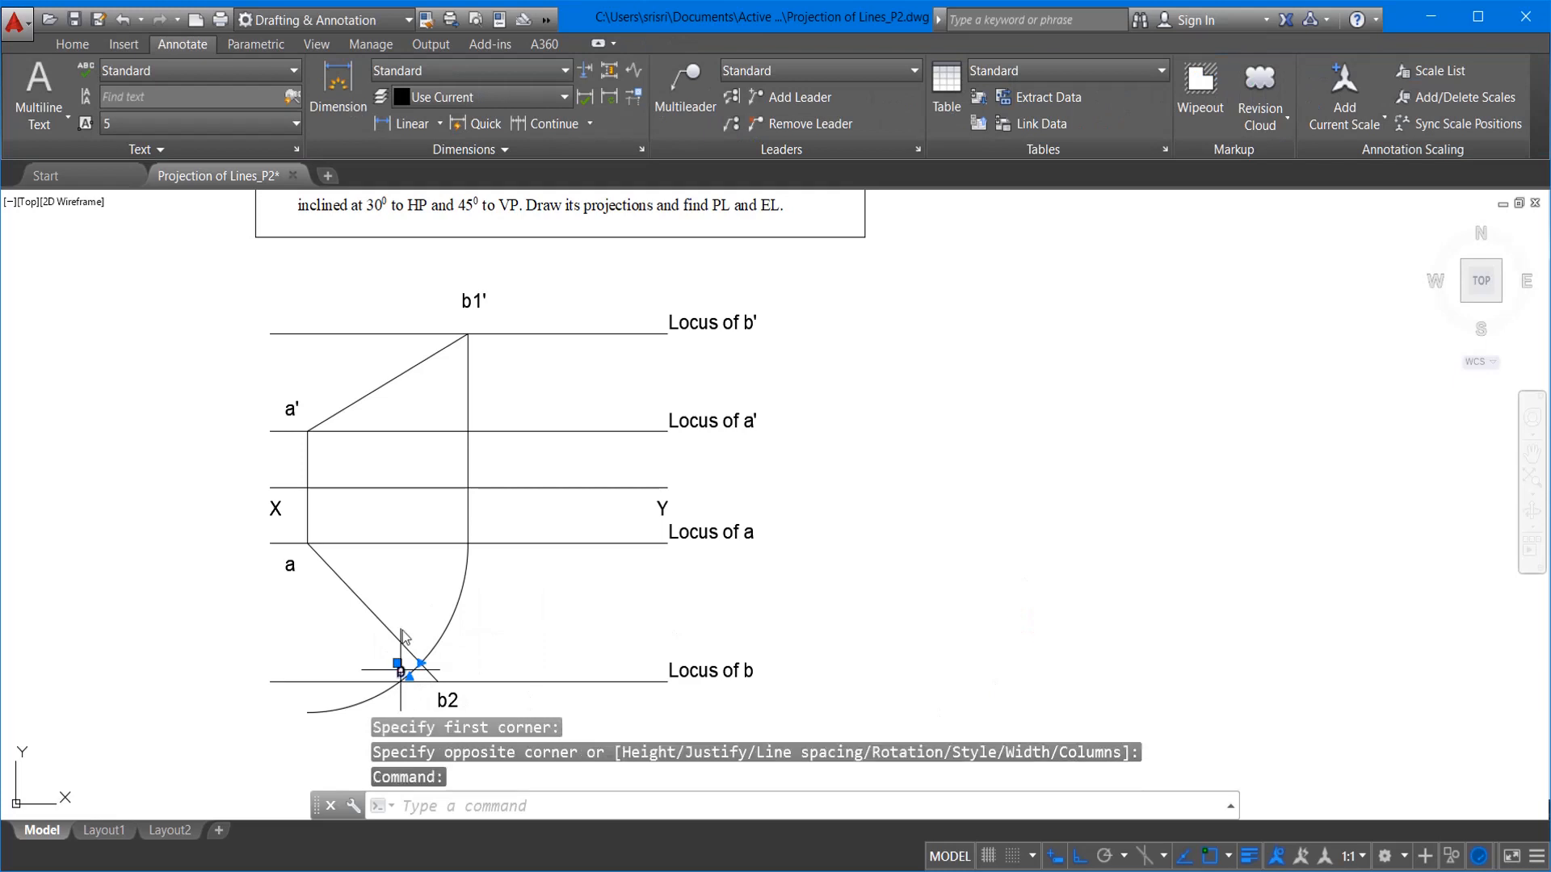
{"action": "left_click", "coordinate": [72, 42]}
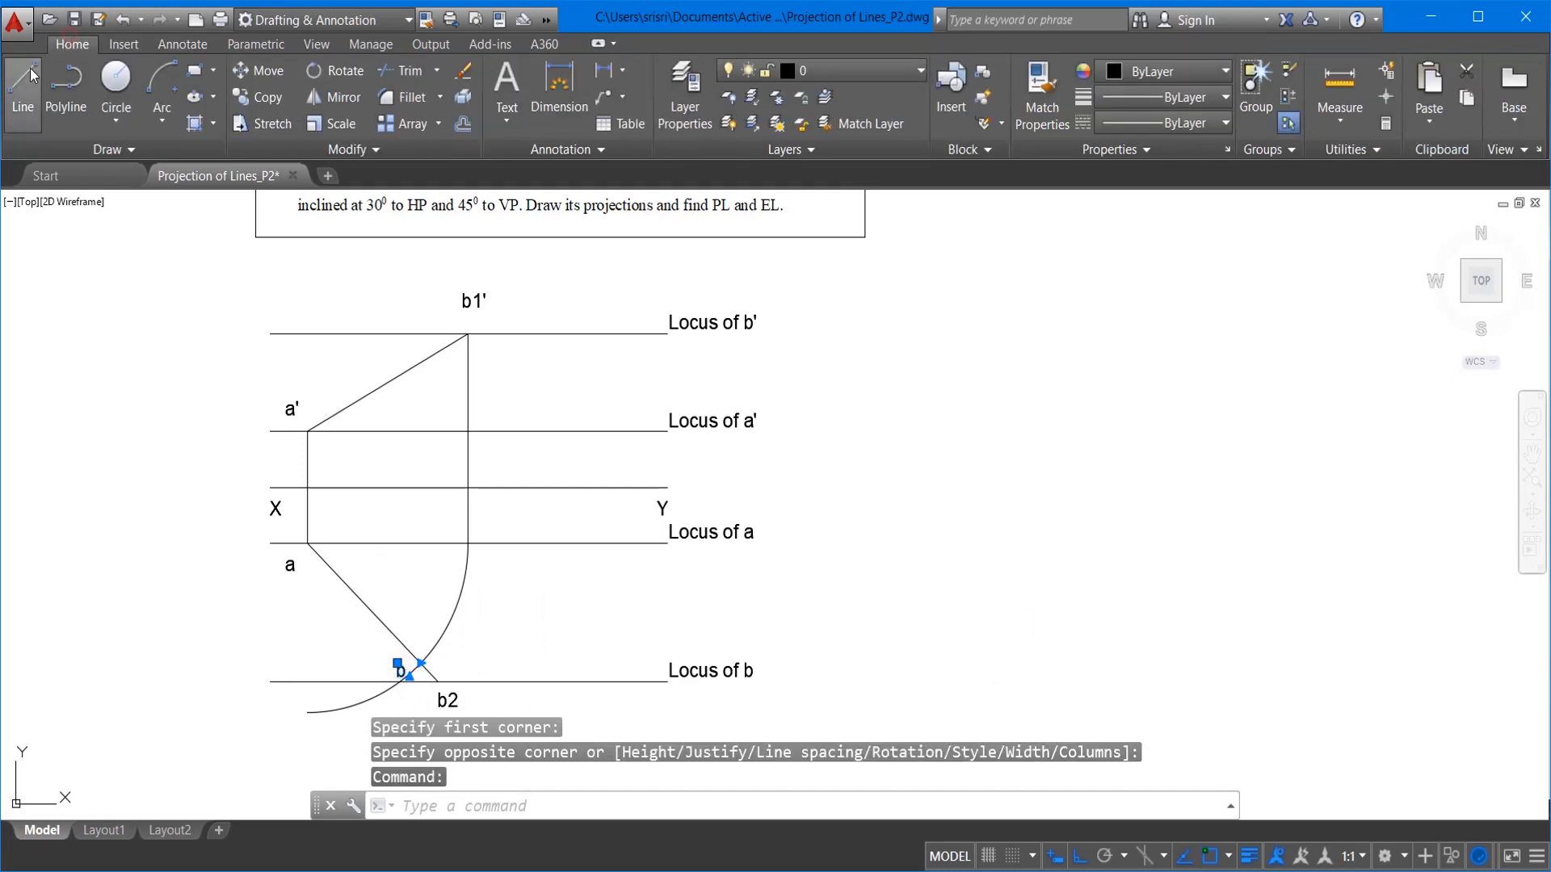
{"action": "left_click", "coordinate": [257, 71]}
{"action": "left_click", "coordinate": [99, 485]}
{"action": "left_click", "coordinate": [101, 517]}
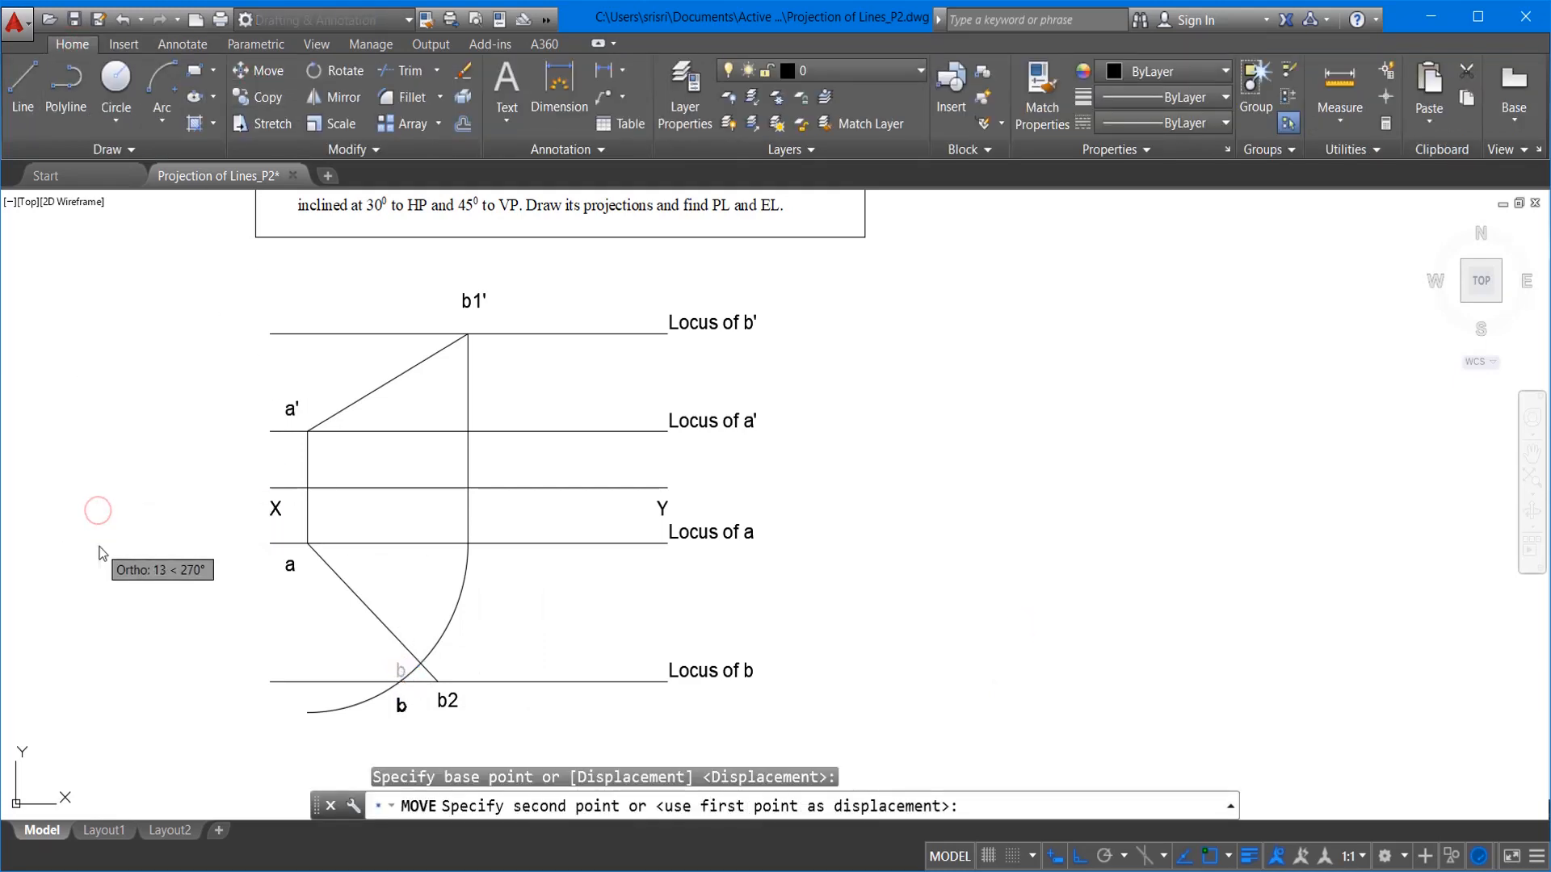
Step: Draw a vertical projector from point b up to the locus of b'
{"action": "left_click", "coordinate": [6, 95]}
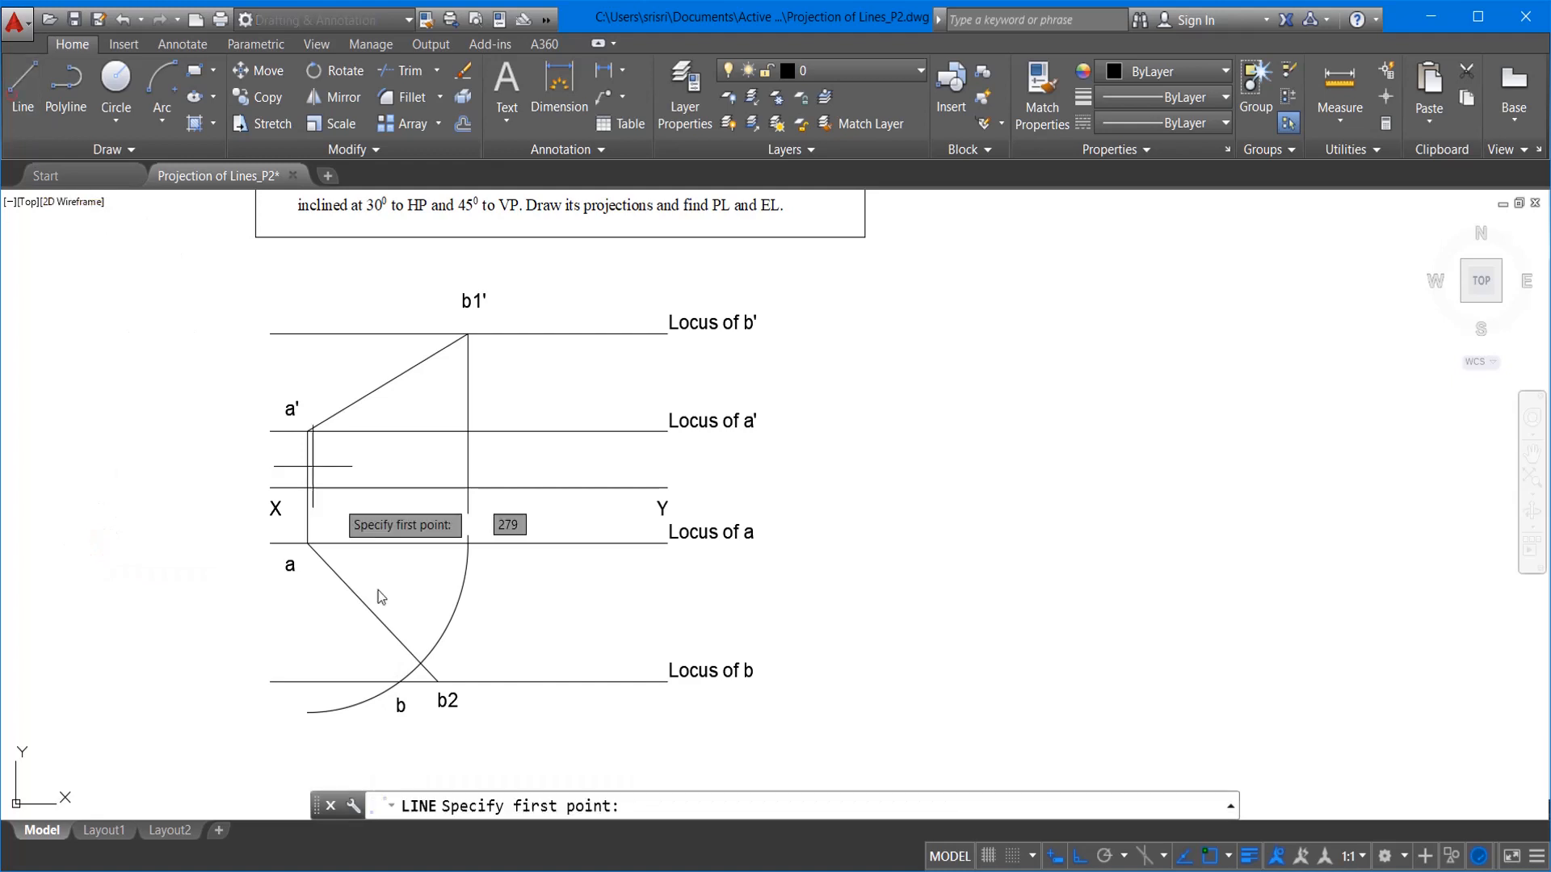
{"action": "left_click", "coordinate": [397, 683]}
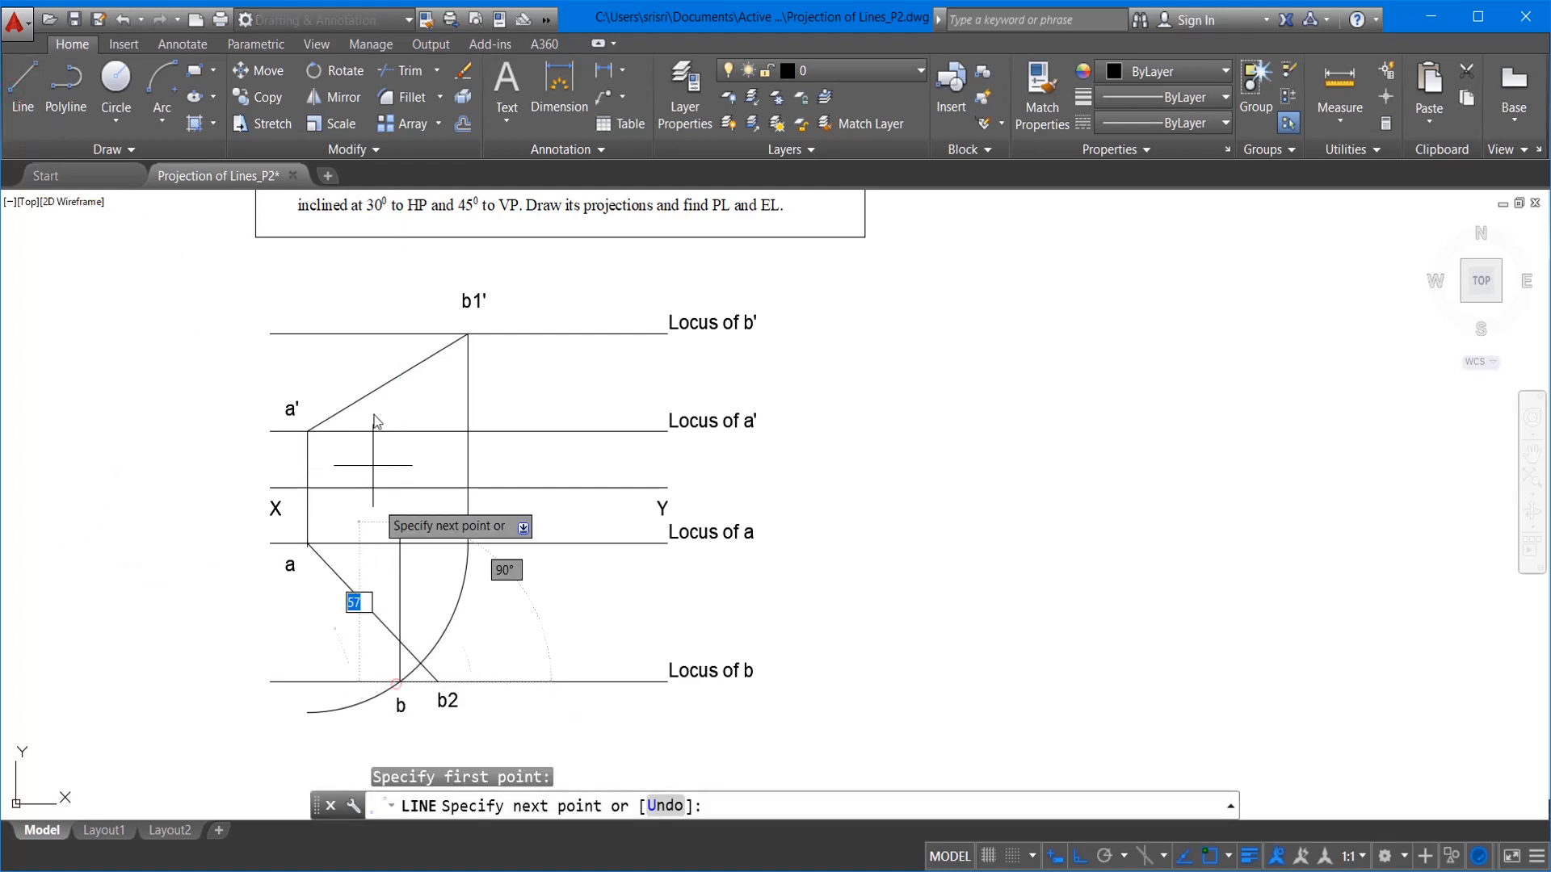
{"action": "left_click", "coordinate": [400, 333]}
{"action": "key", "text": "Escape"}
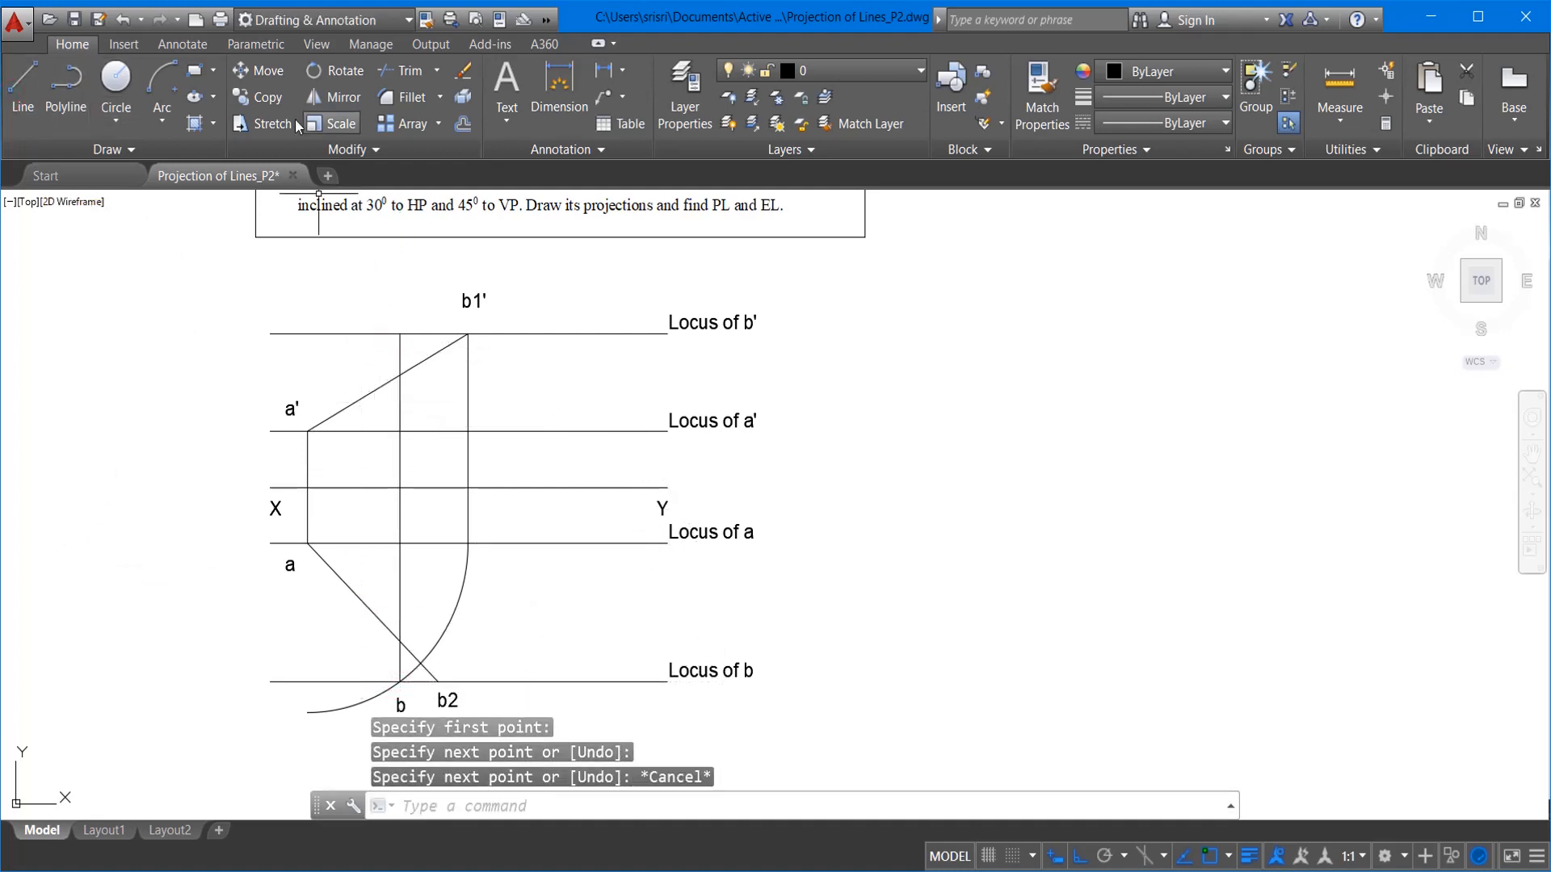
Step: Add the multiline text label "b'" above the point where the projector from b meets the locus of b'
{"action": "left_click", "coordinate": [180, 46]}
{"action": "left_click", "coordinate": [53, 75]}
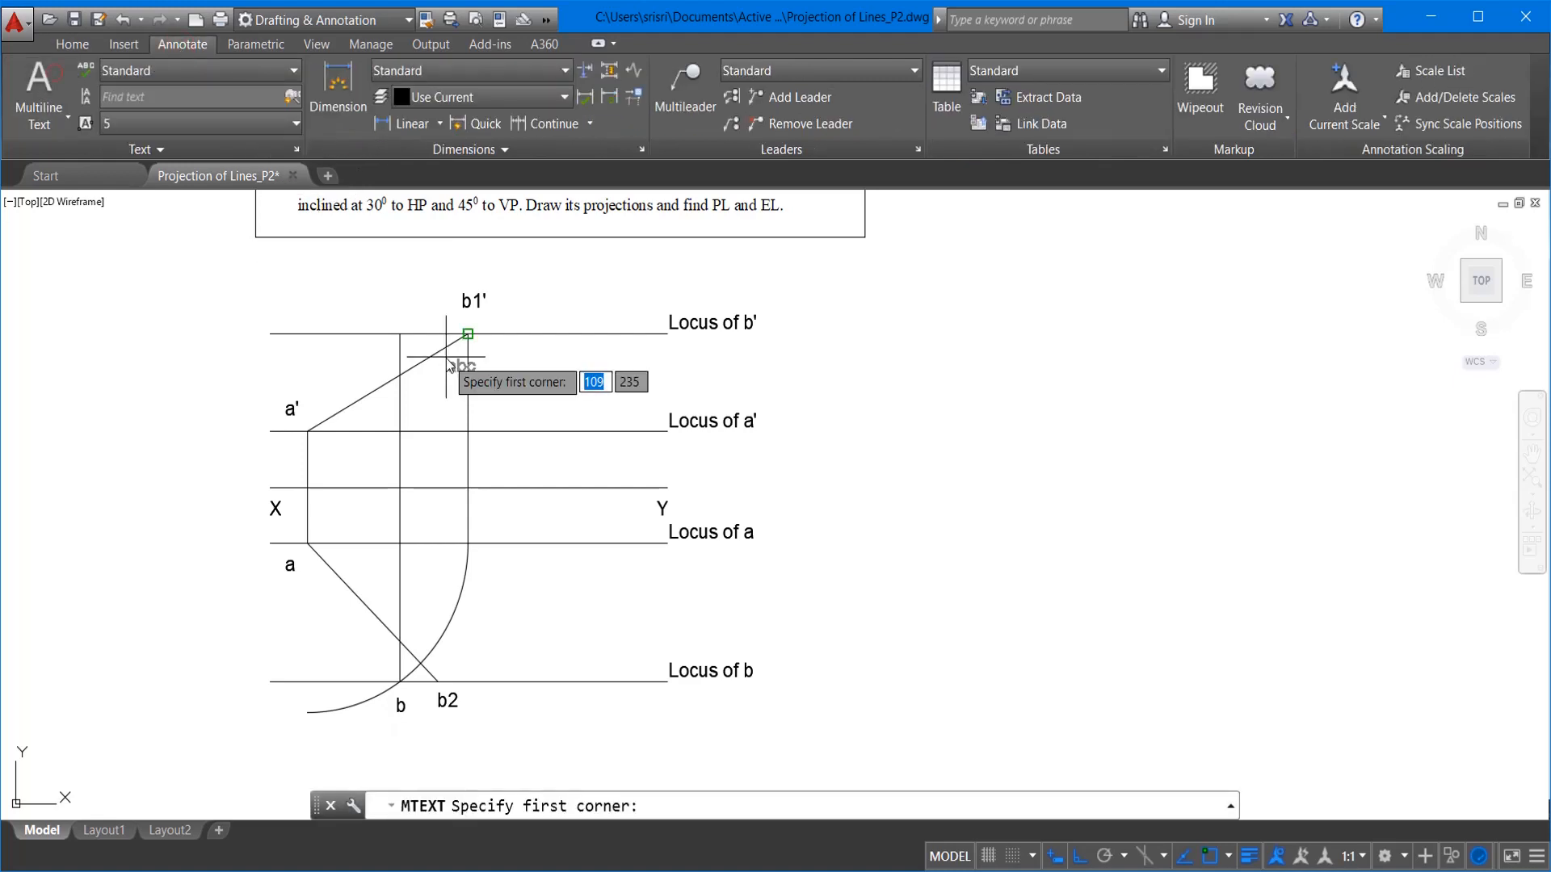
{"action": "left_click", "coordinate": [390, 305]}
{"action": "left_click", "coordinate": [413, 327]}
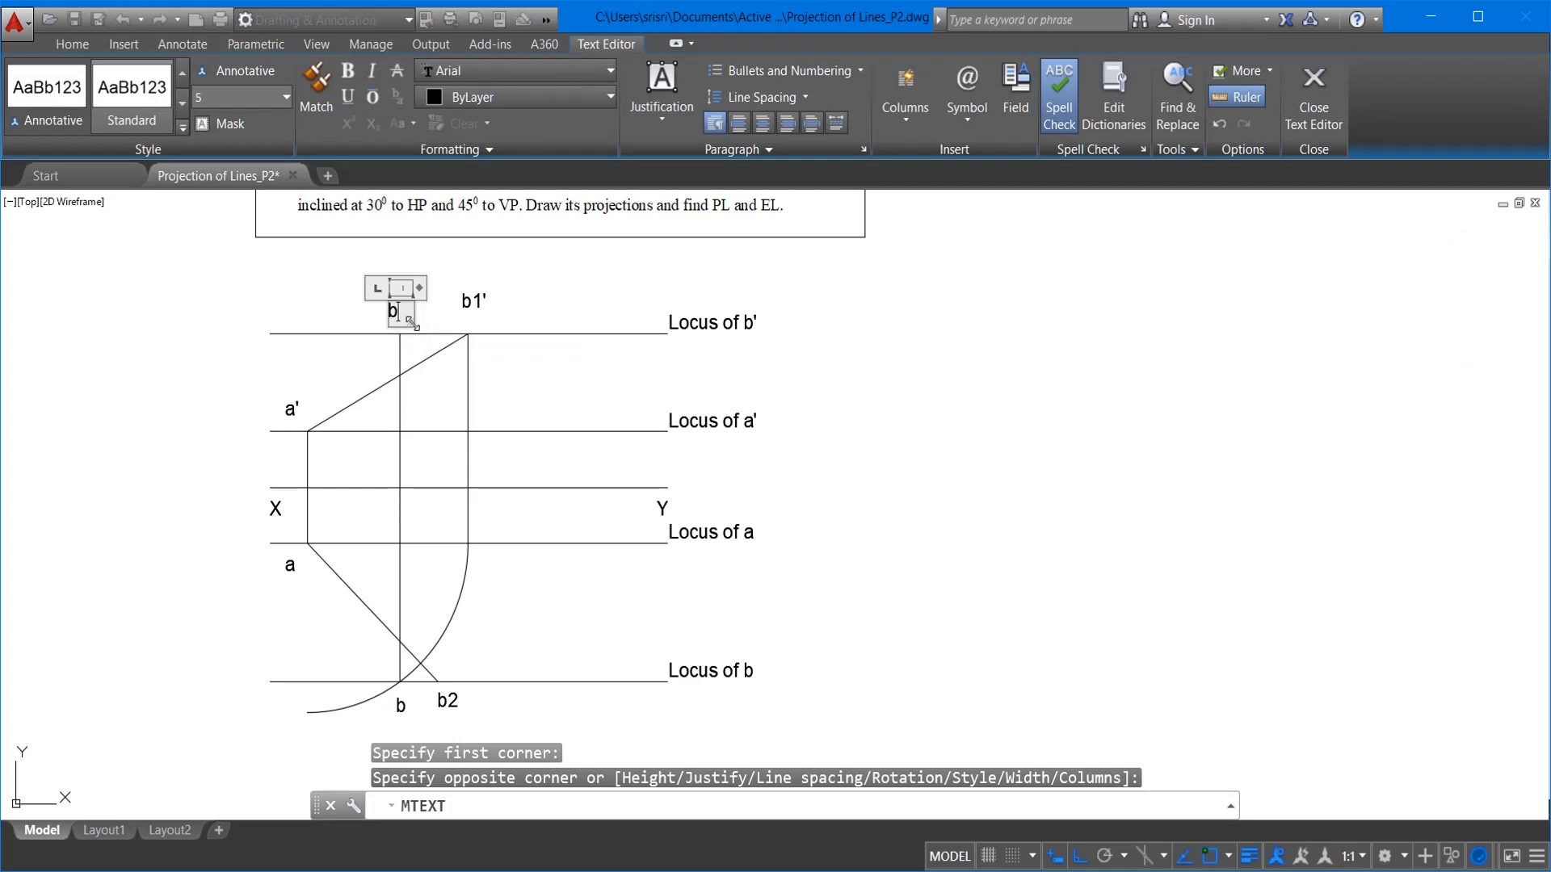
{"action": "left_click", "coordinate": [941, 395]}
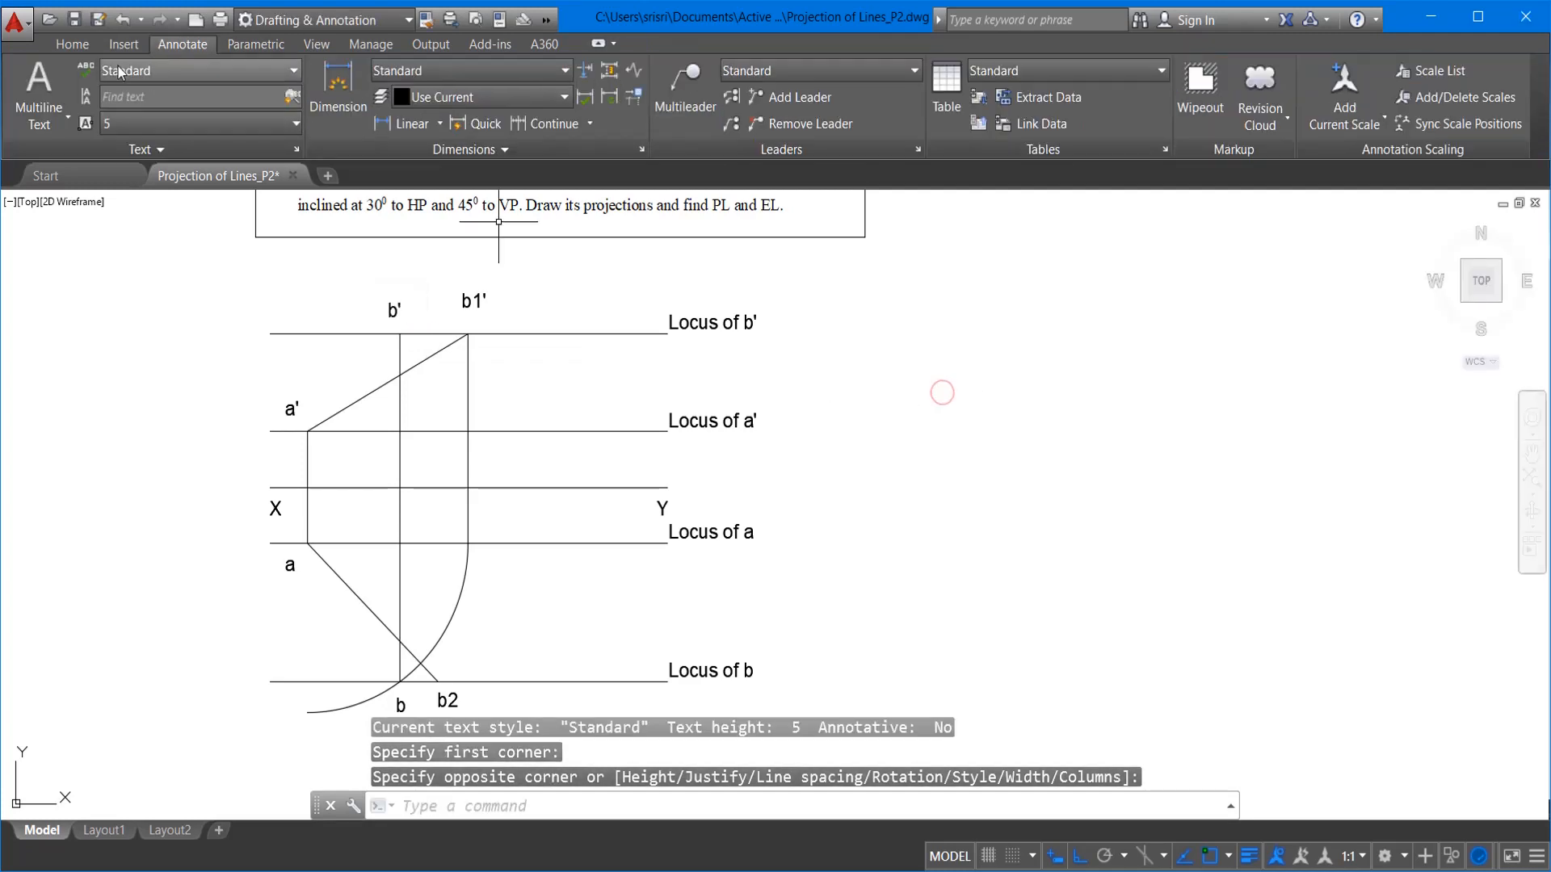
Step: Draw the front view line from a' to b'
{"action": "left_click", "coordinate": [65, 45]}
{"action": "left_click", "coordinate": [26, 84]}
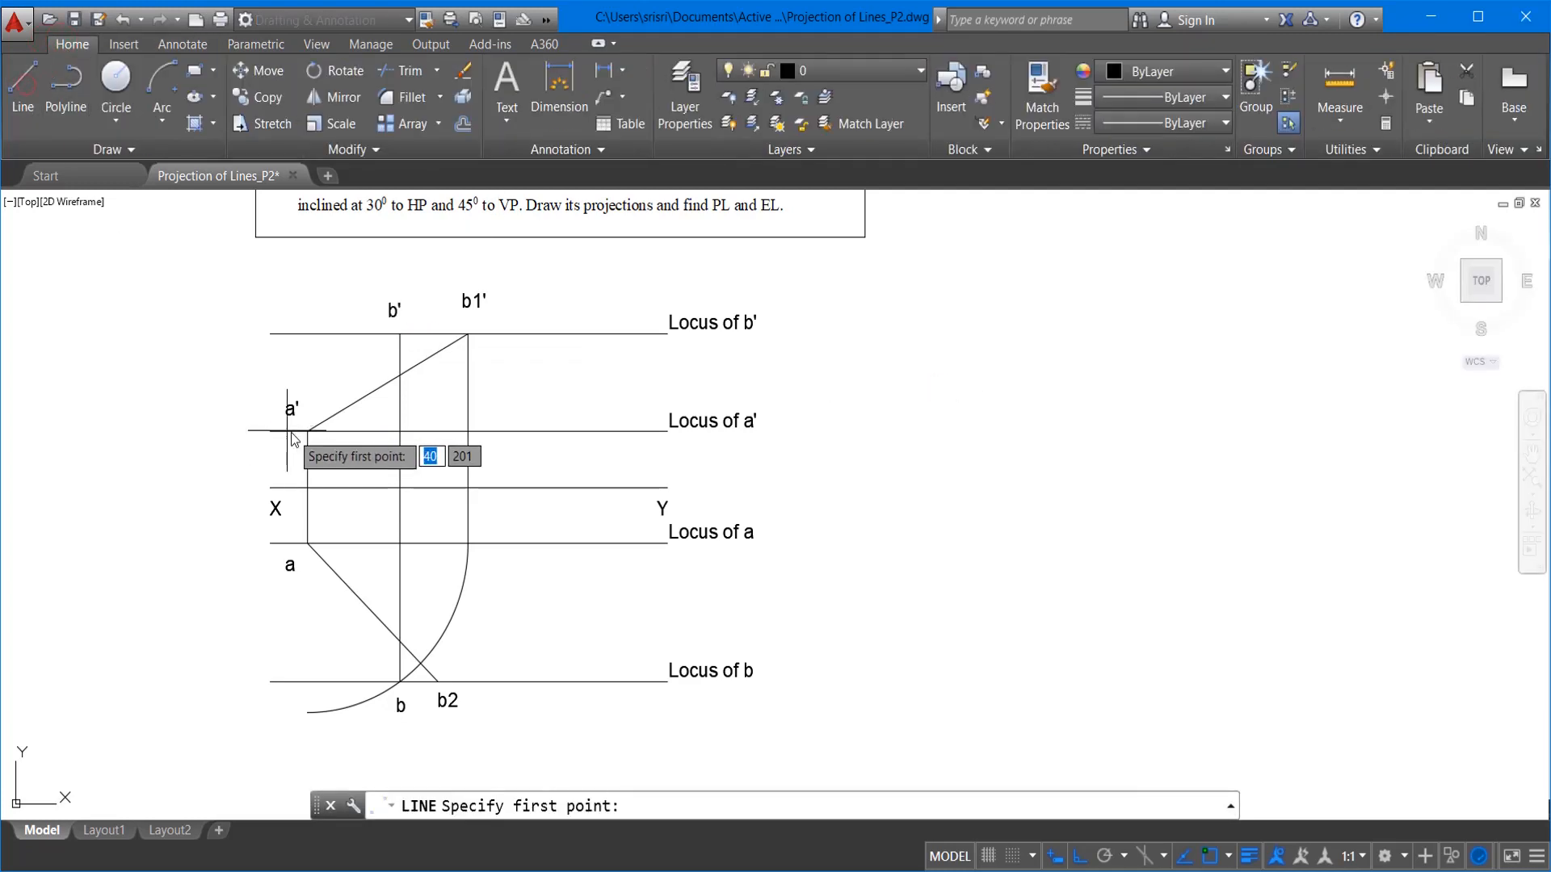
{"action": "left_click", "coordinate": [307, 431]}
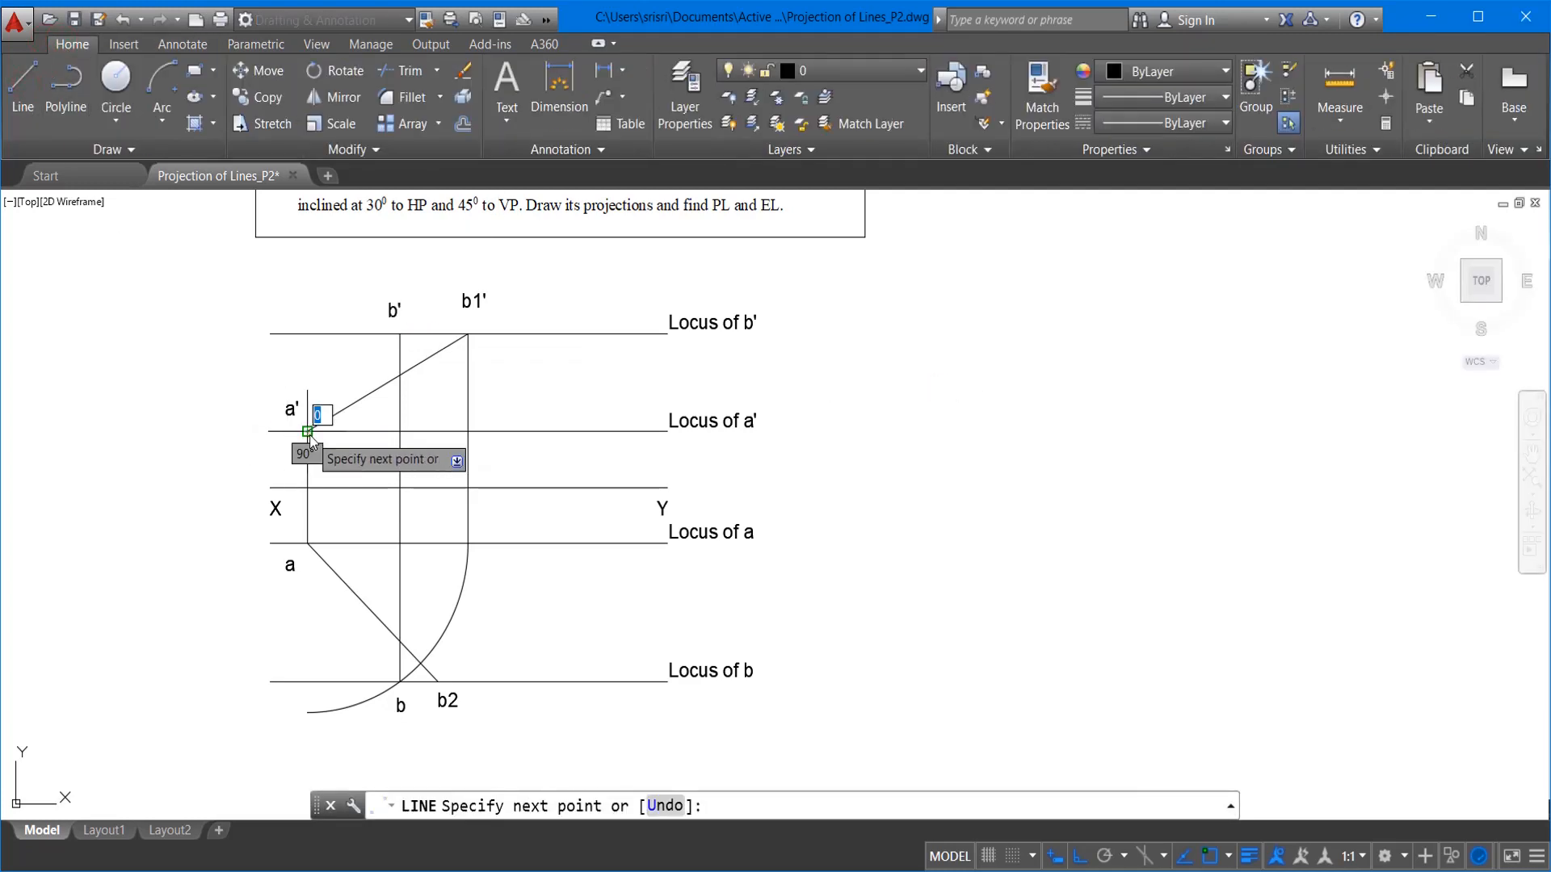
{"action": "left_click", "coordinate": [400, 333]}
{"action": "key", "text": "Escape"}
Step: Draw the top view line from a to b
{"action": "left_click", "coordinate": [22, 84]}
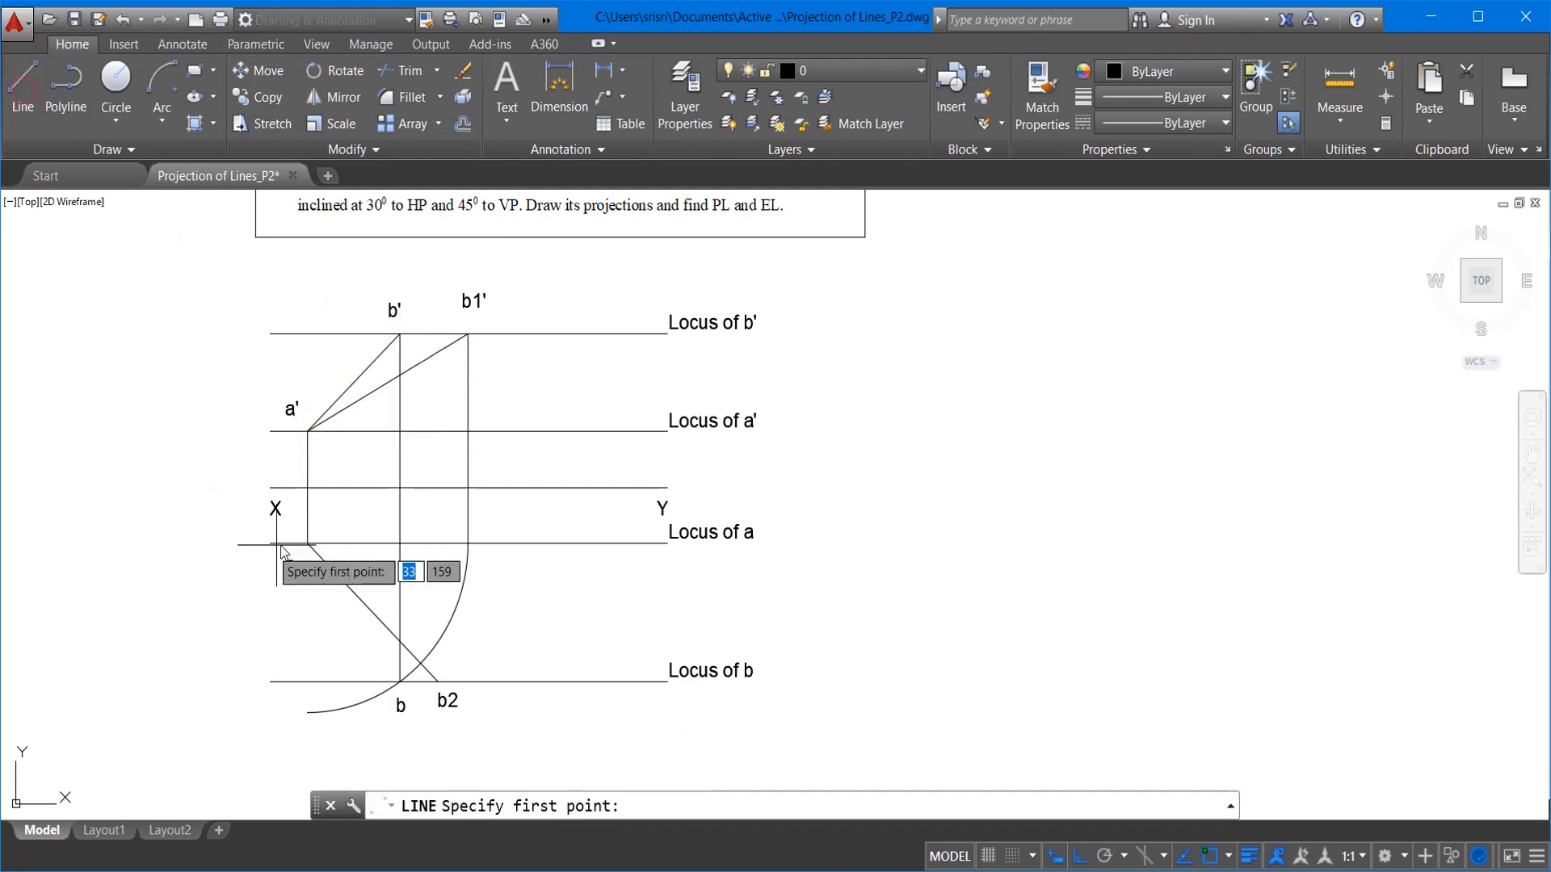
{"action": "left_click", "coordinate": [308, 543]}
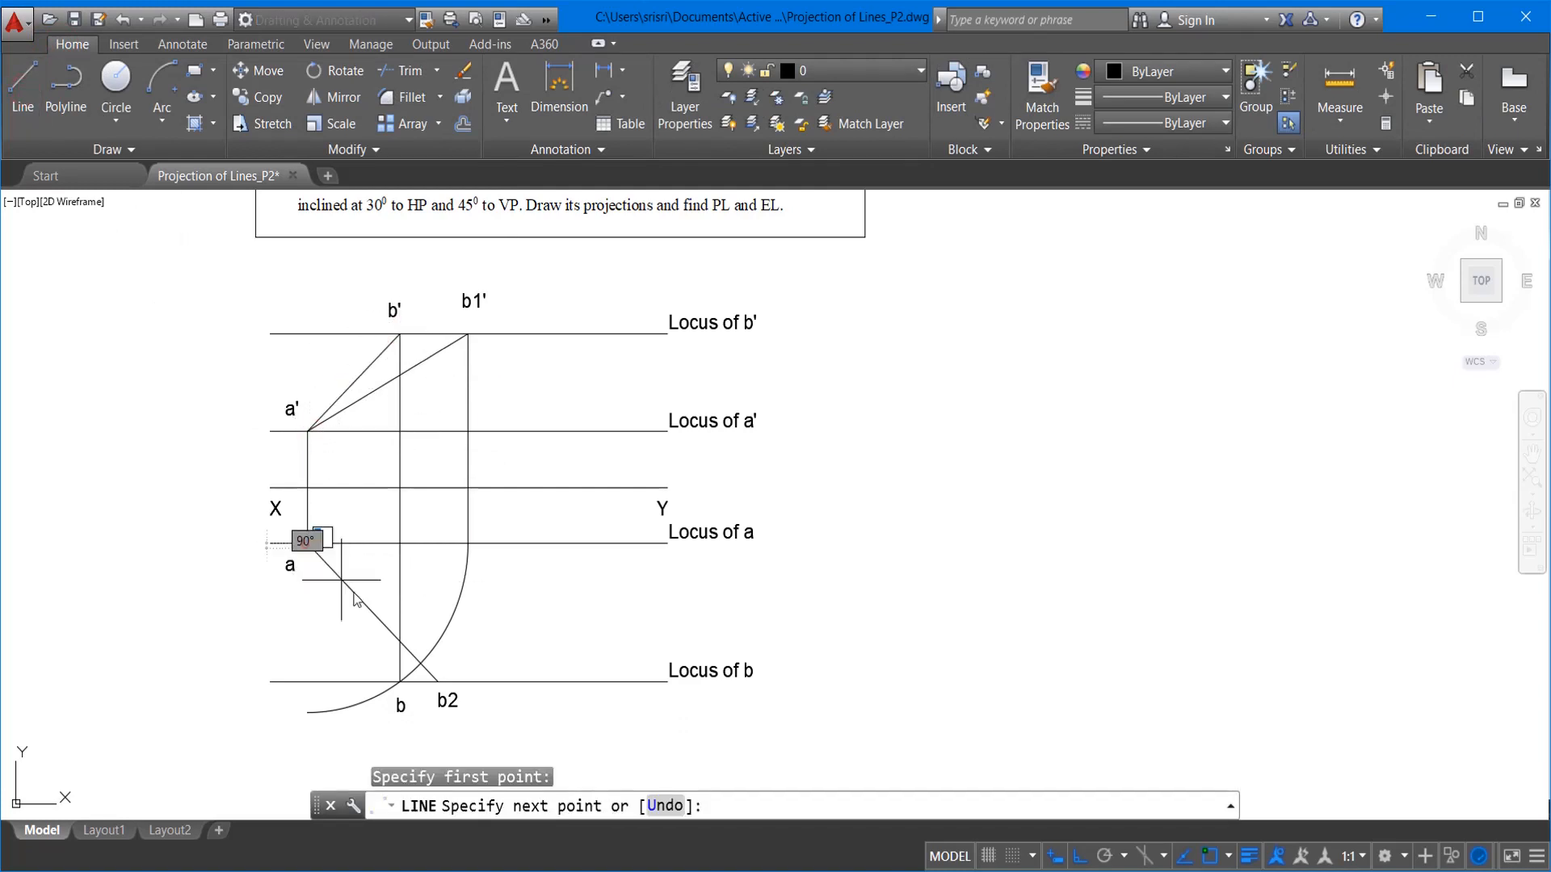
{"action": "left_click", "coordinate": [403, 683]}
{"action": "key", "text": "Escape"}
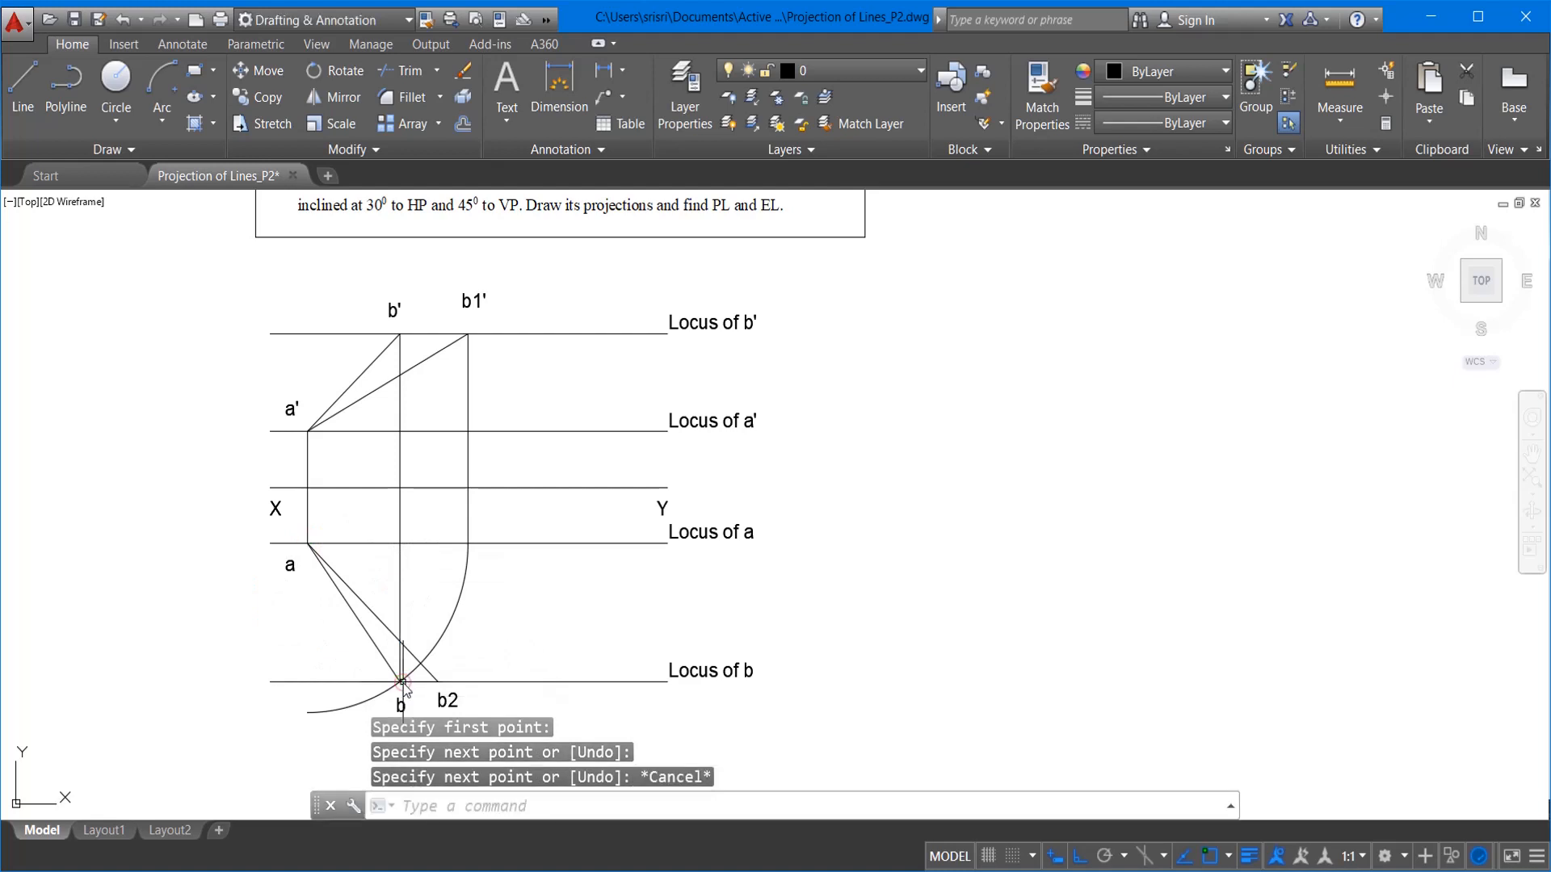
Step: Set the lineweight of lines ab and a'b' to 0.30 mm, and switch the lineweight display off and on again
{"action": "left_click", "coordinate": [365, 635]}
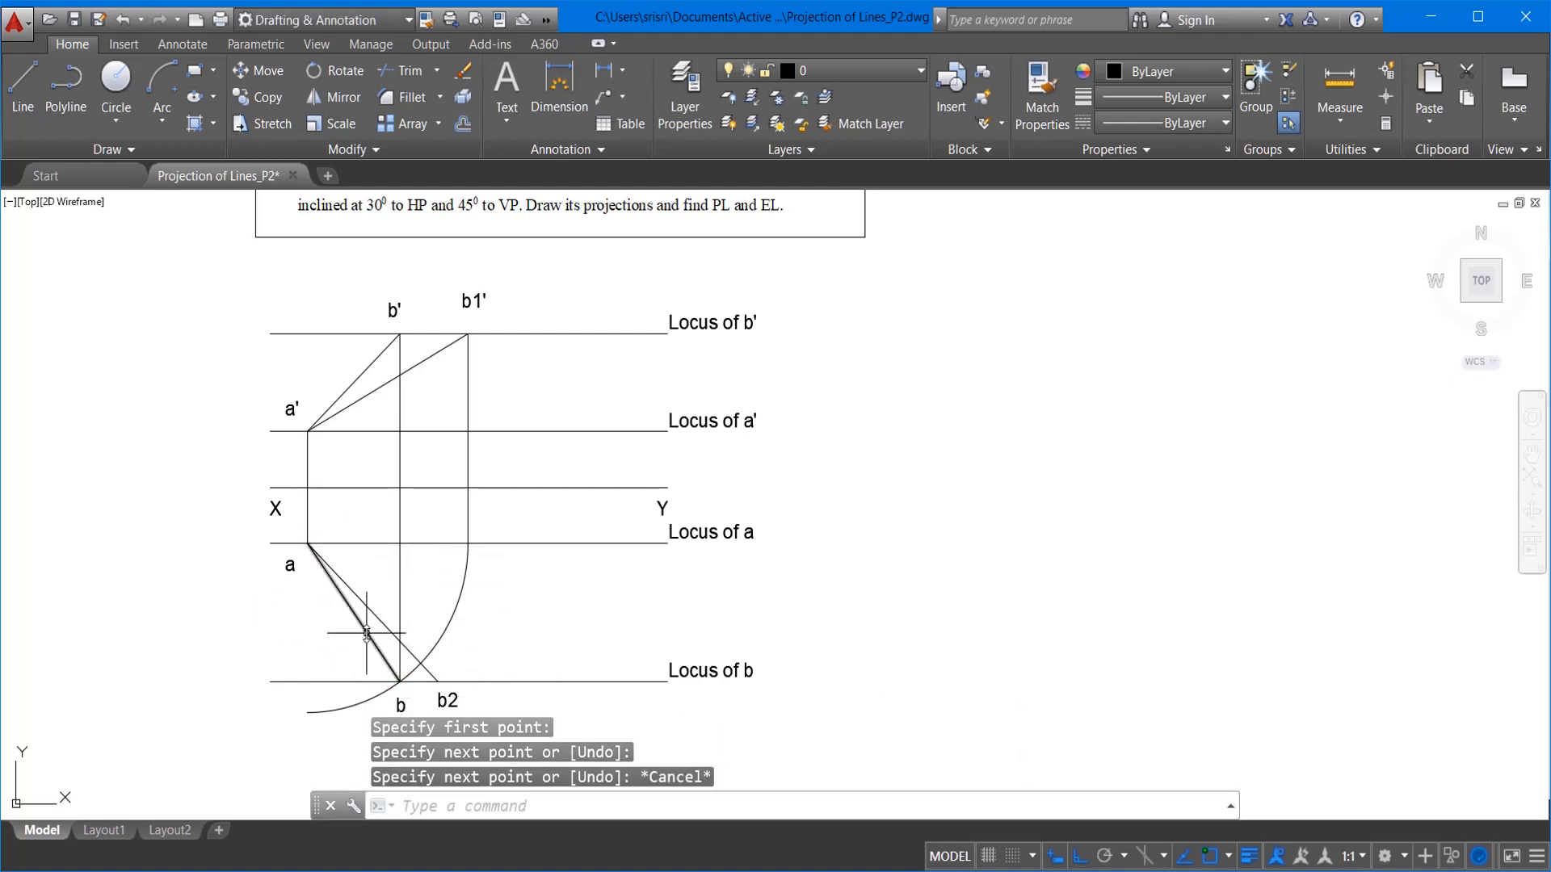
{"action": "left_click", "coordinate": [352, 382]}
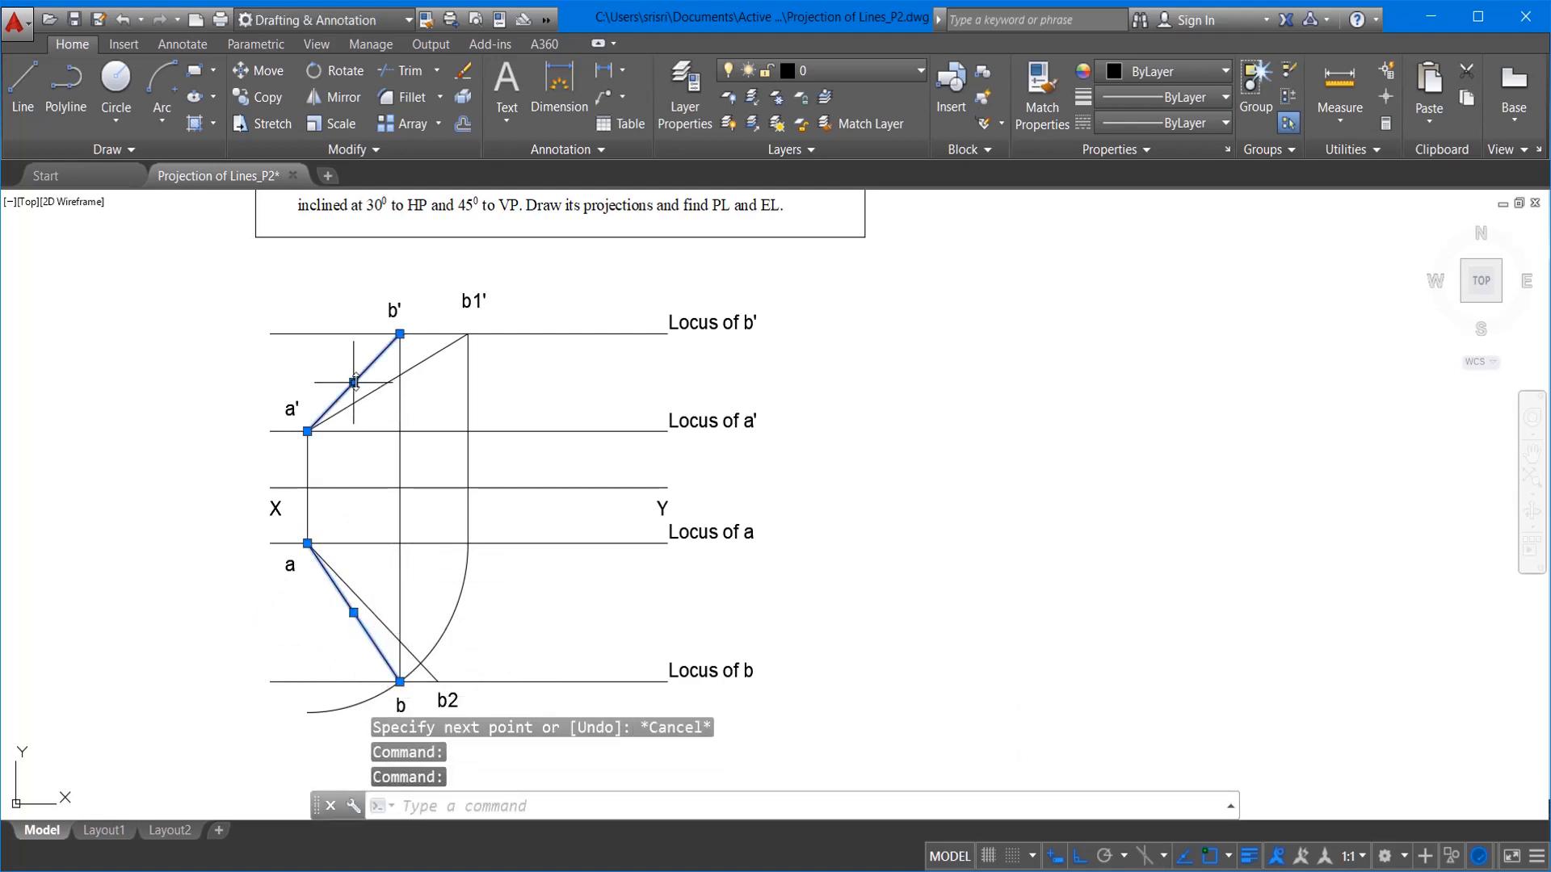
{"action": "left_click", "coordinate": [1195, 97]}
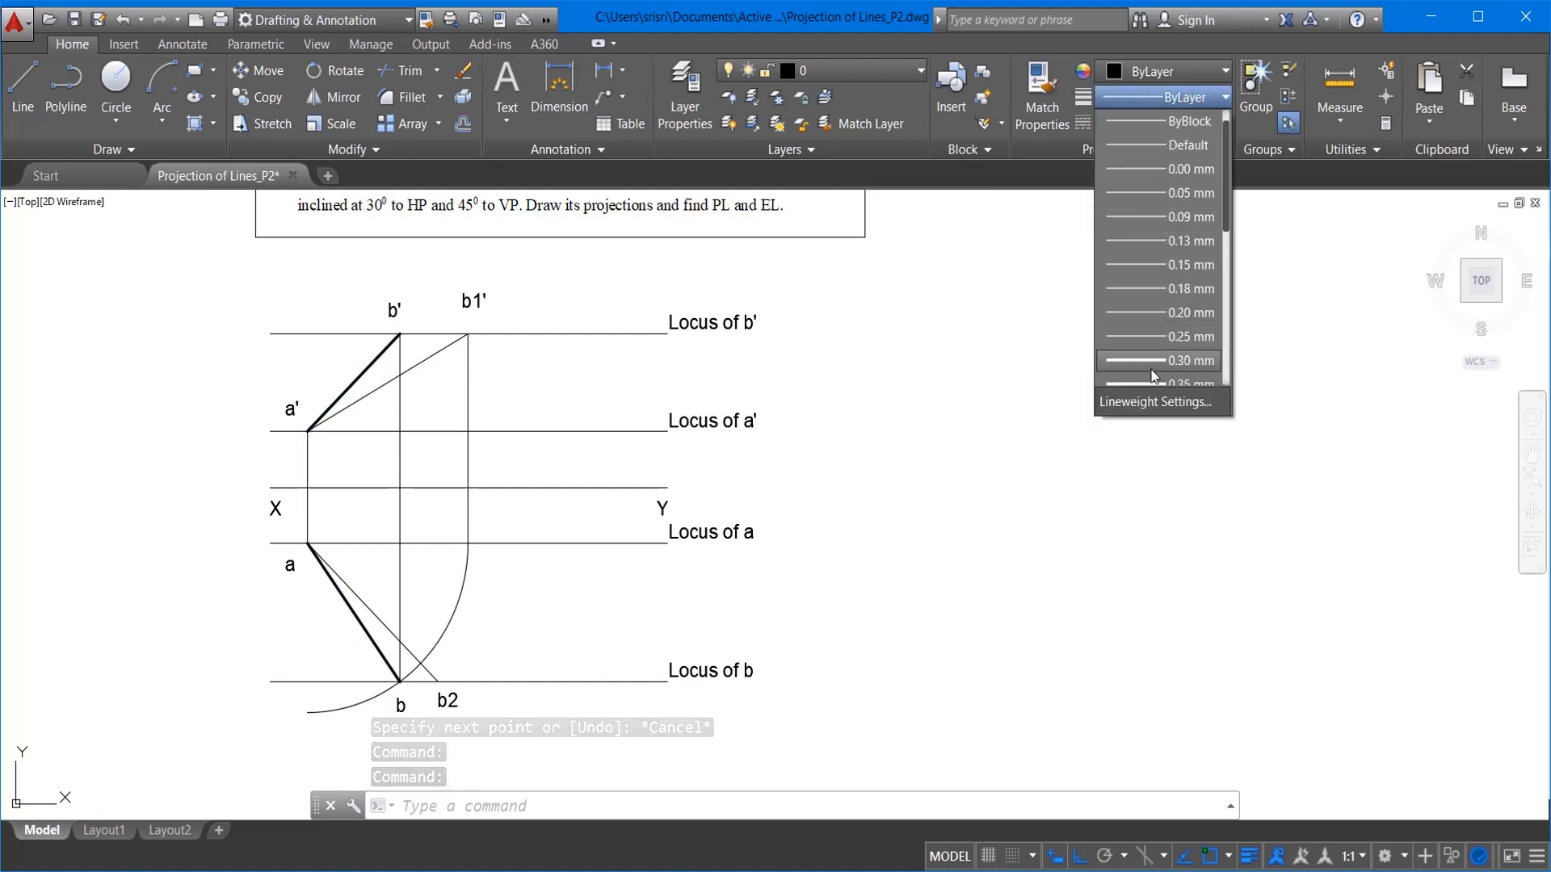
{"action": "left_click", "coordinate": [1151, 372]}
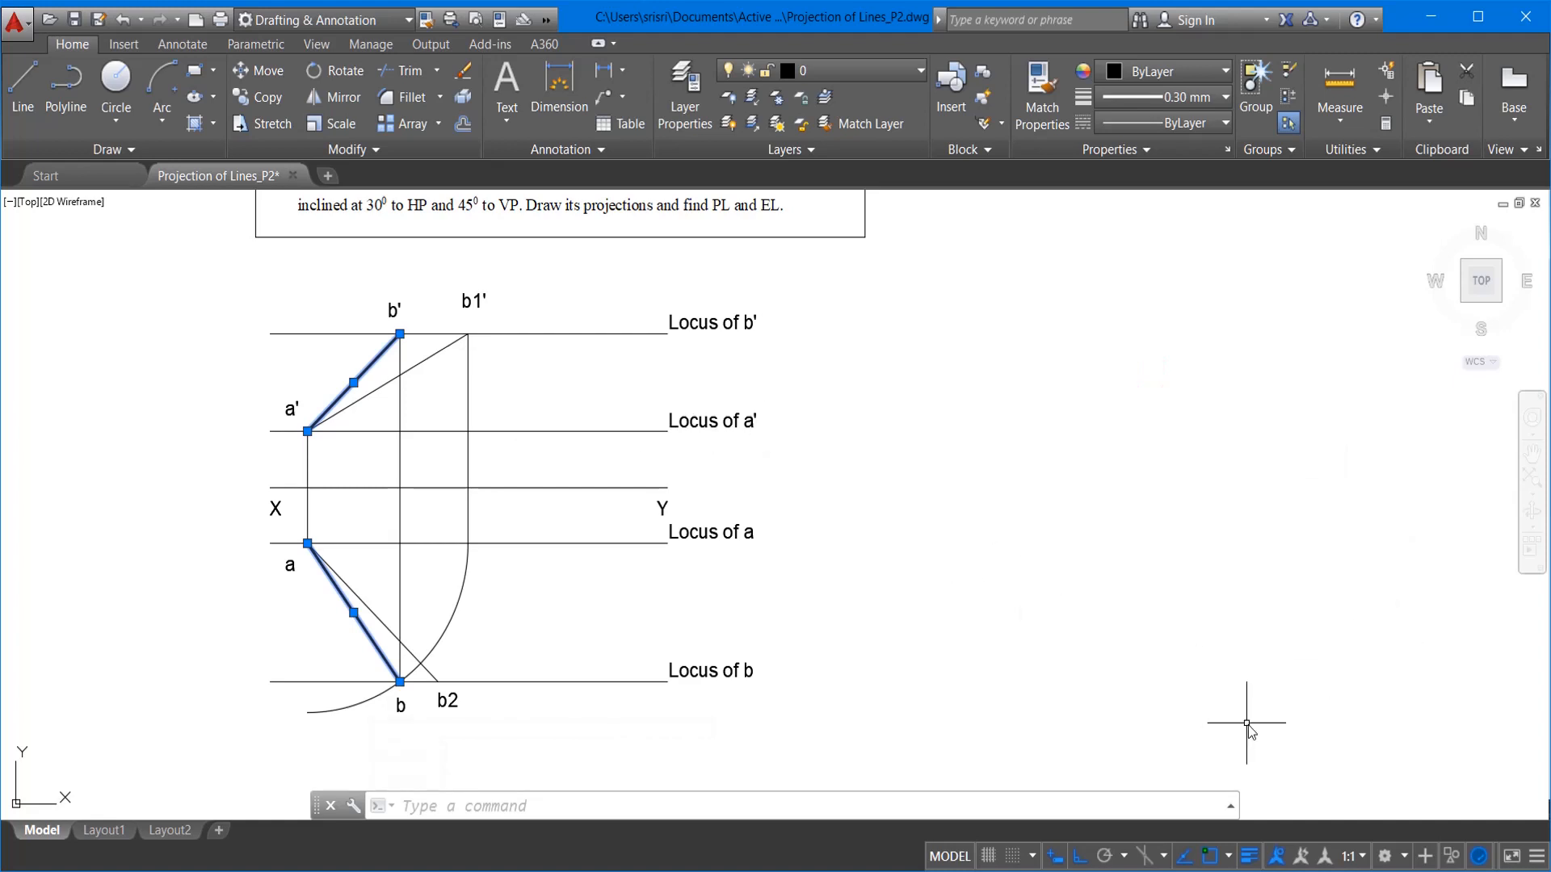
{"action": "key", "text": "Escape"}
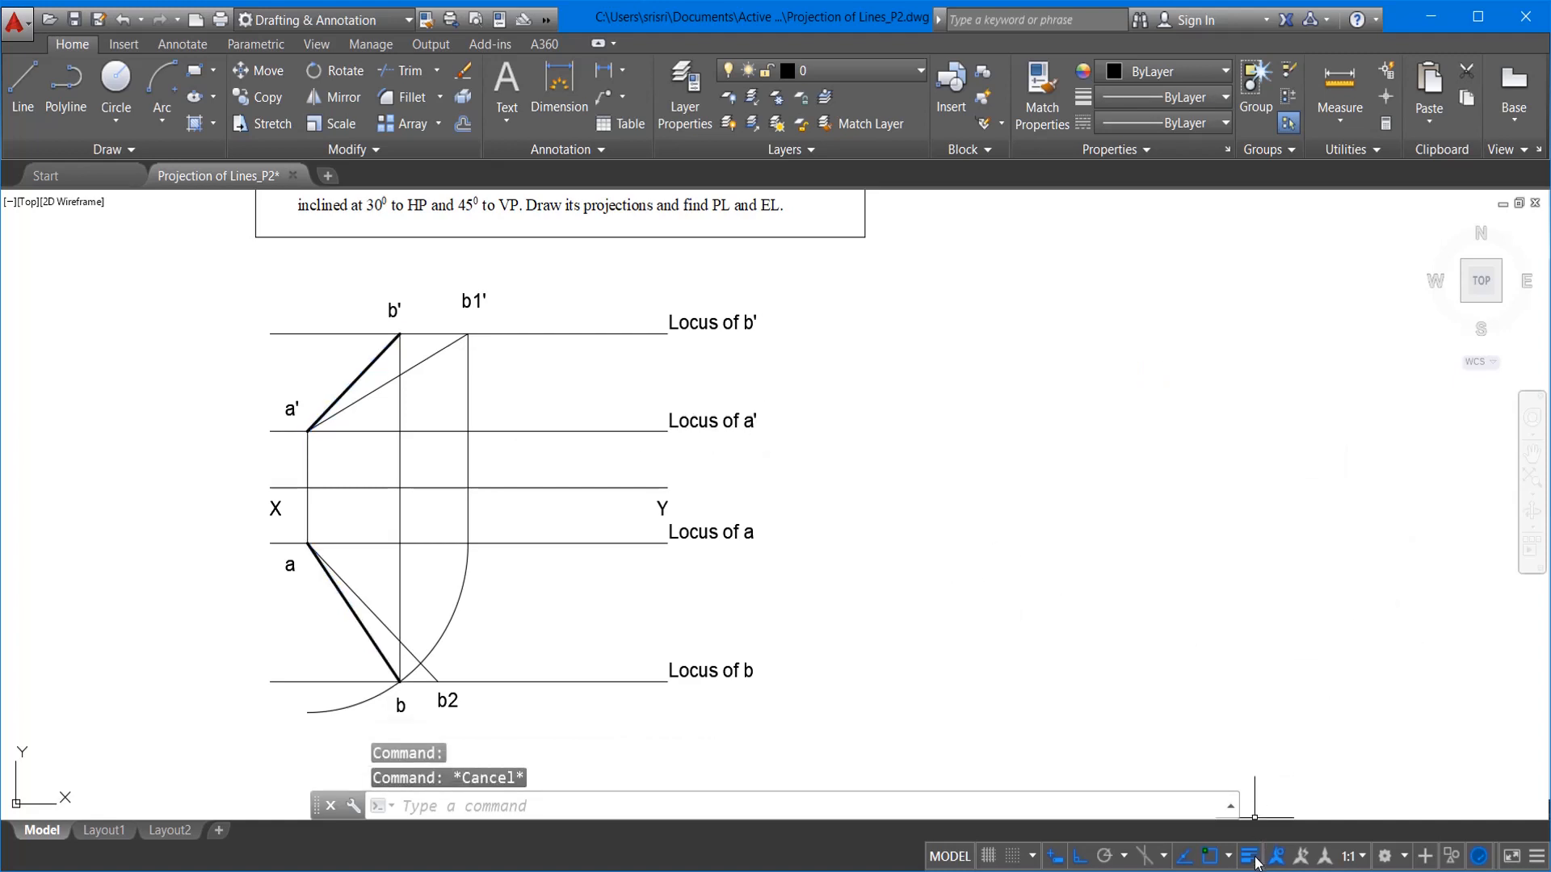
{"action": "left_click", "coordinate": [1254, 859]}
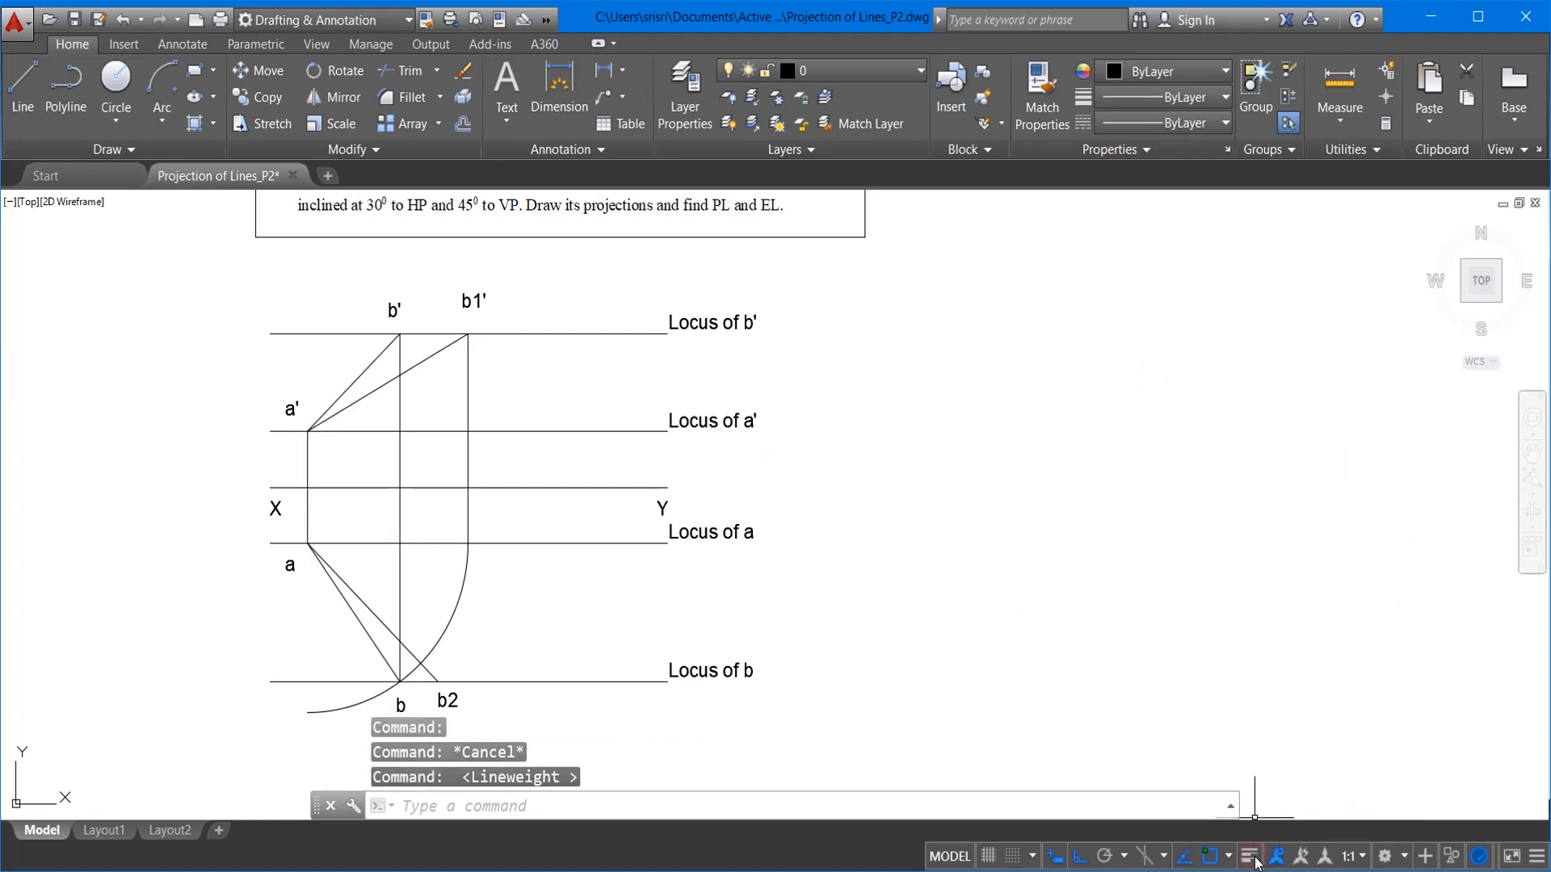
{"action": "left_click", "coordinate": [1254, 860]}
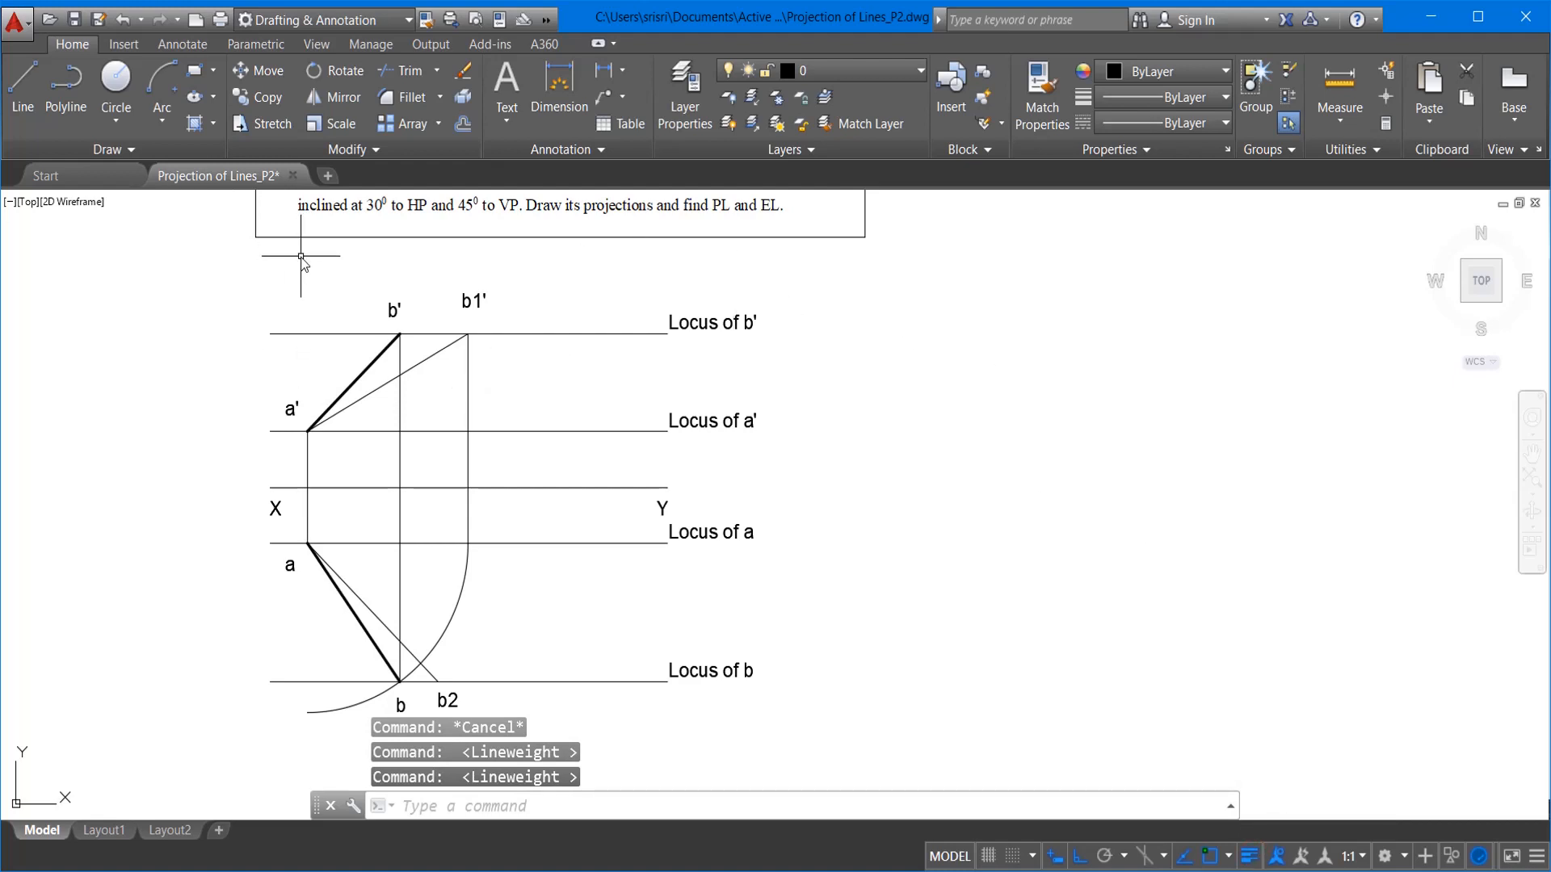
Step: Add an angular dimension between line a'b1' and the locus of a', placing its arc just inside the projector from b'
{"action": "scroll", "coordinate": [514, 249], "scroll_direction": "down", "scroll_amount": 2}
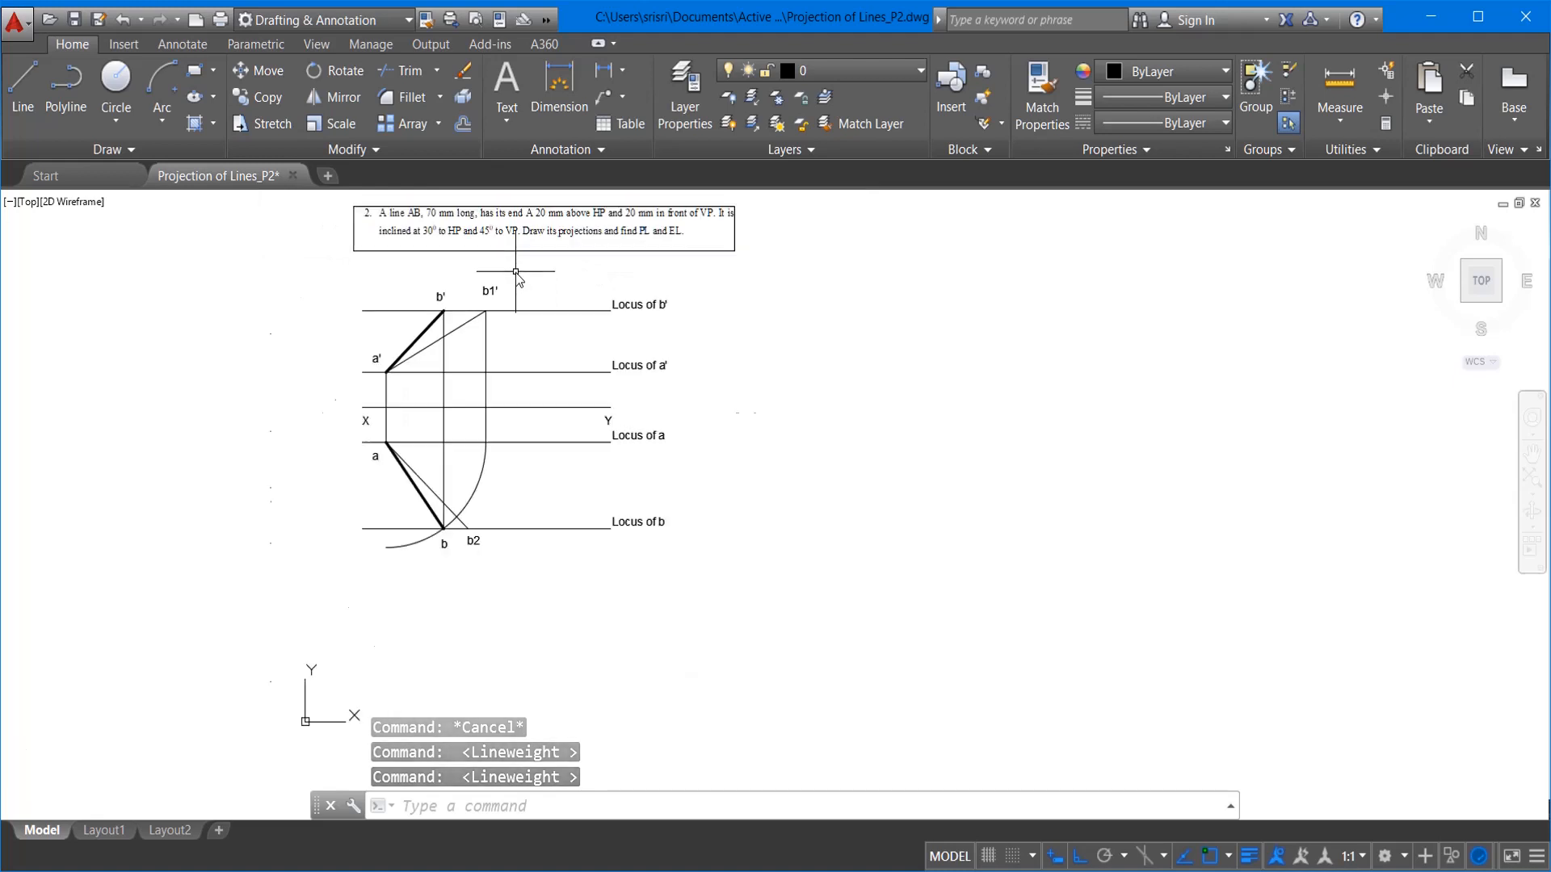
{"action": "scroll", "coordinate": [529, 218], "scroll_direction": "up", "scroll_amount": 2}
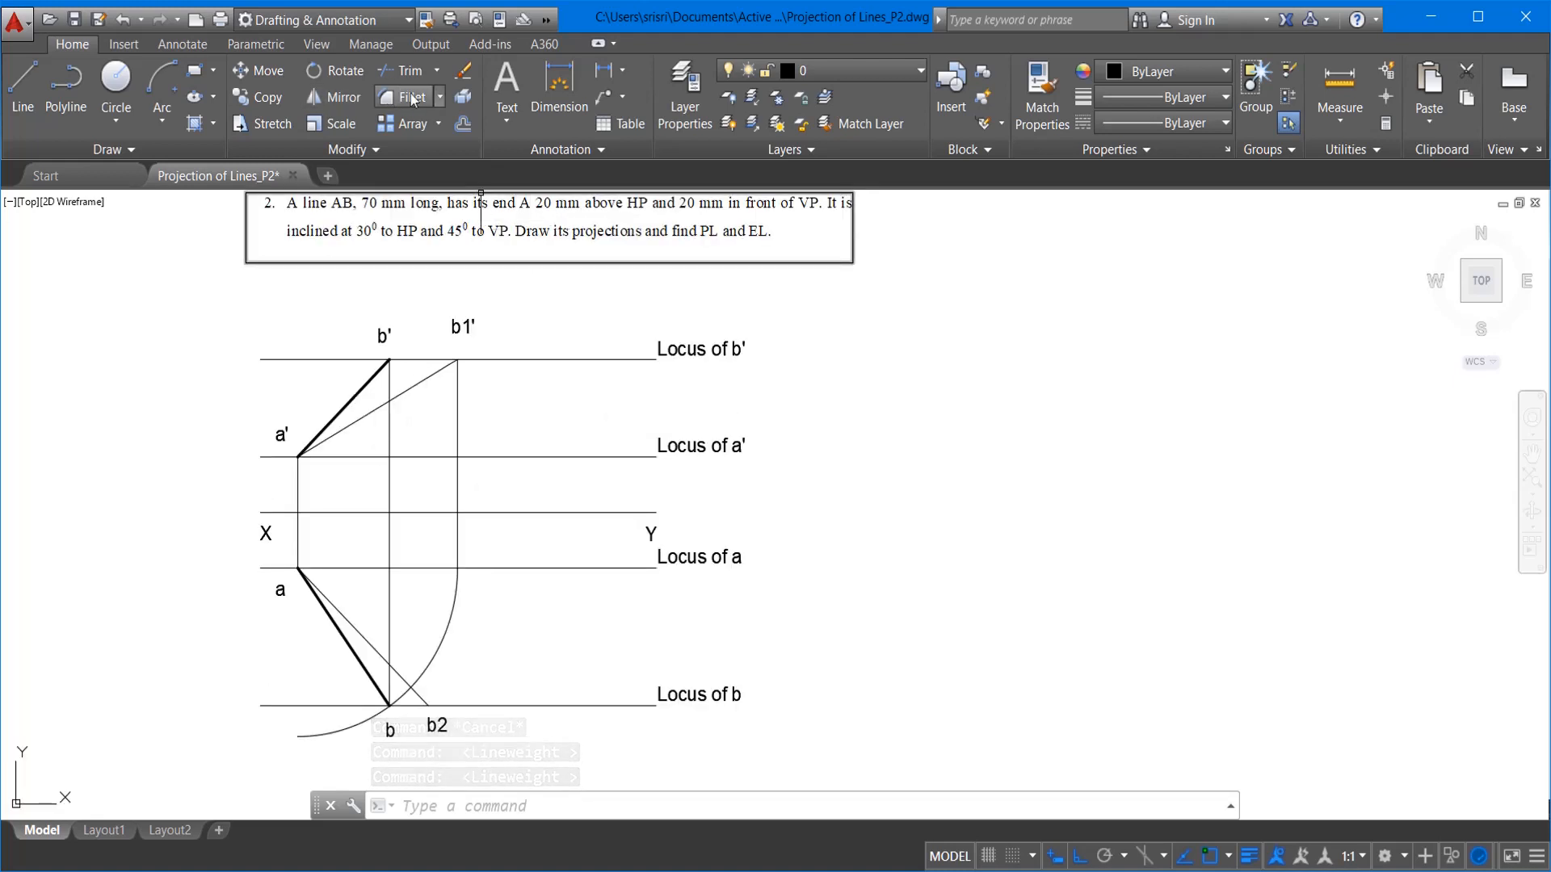
{"action": "left_click", "coordinate": [623, 73]}
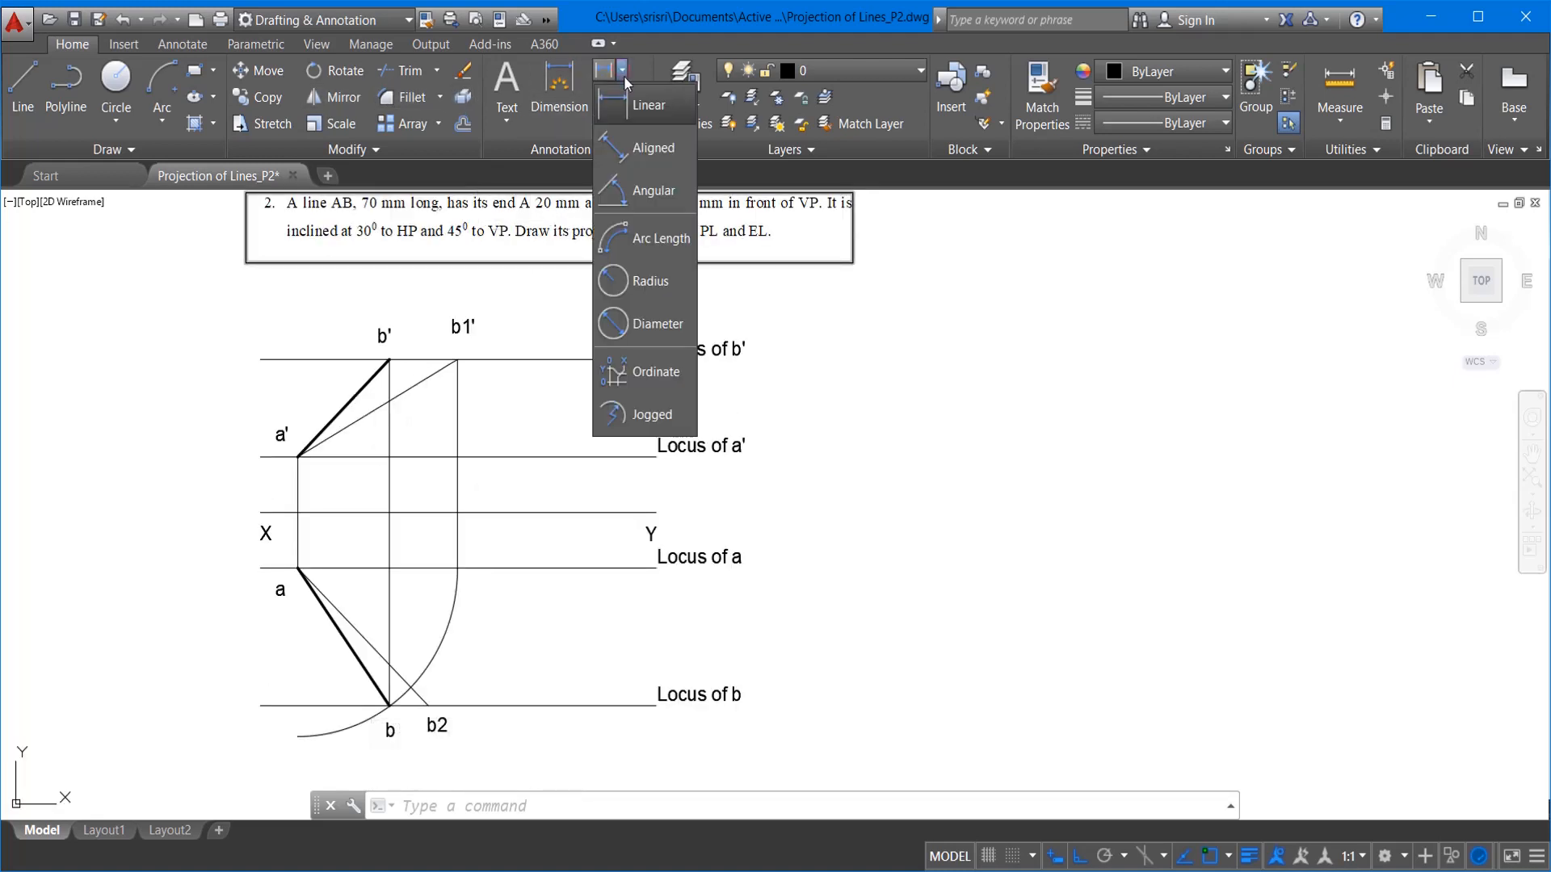
{"action": "left_click", "coordinate": [653, 202]}
{"action": "left_click", "coordinate": [362, 422]}
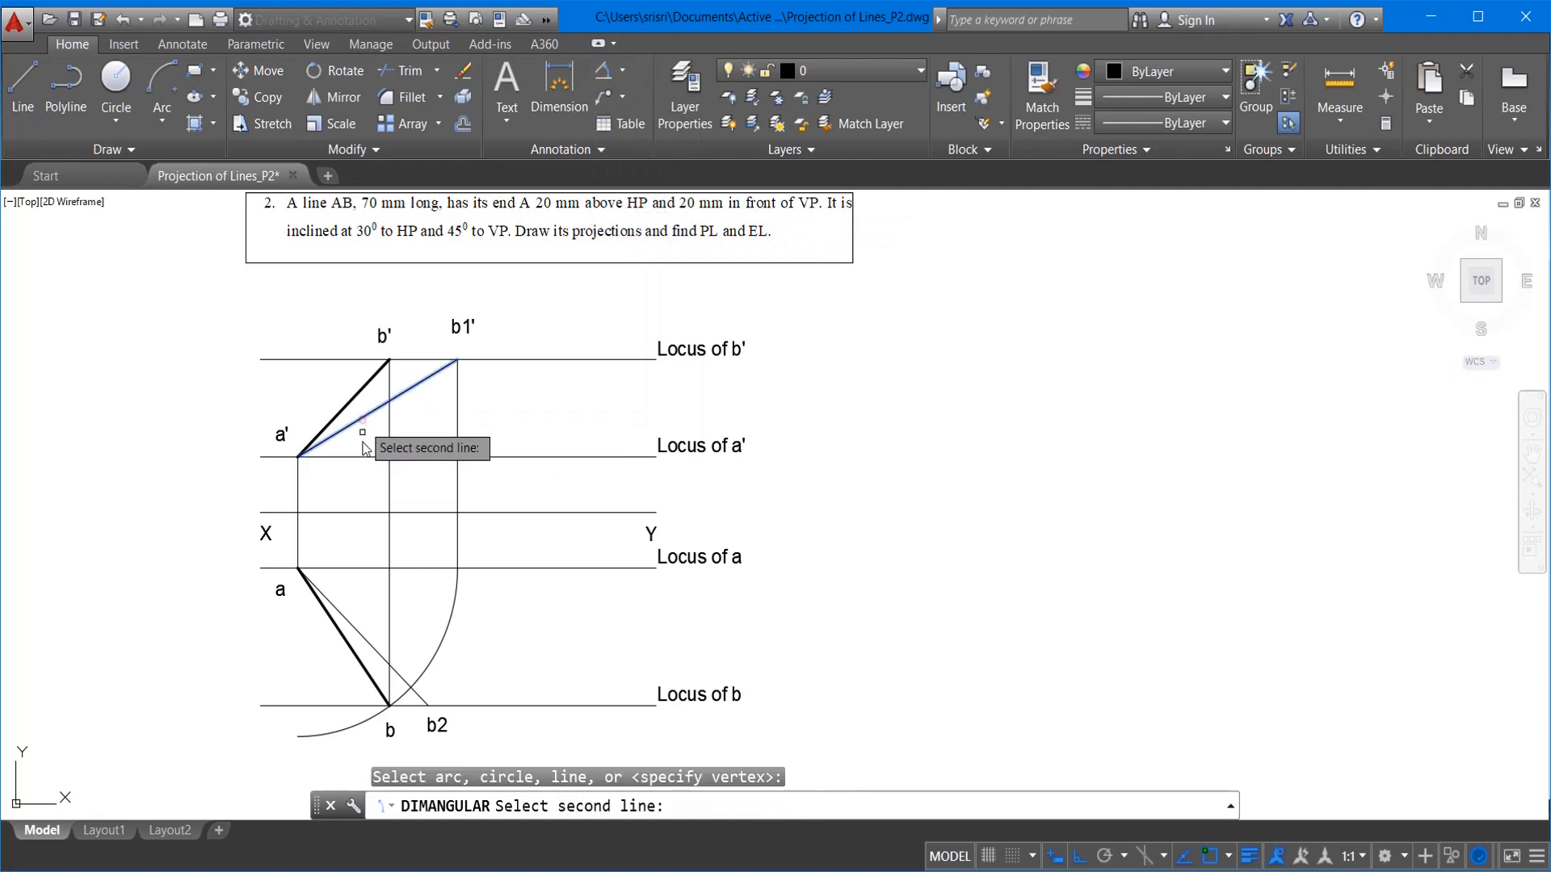
{"action": "left_click", "coordinate": [364, 458]}
{"action": "left_click", "coordinate": [378, 436]}
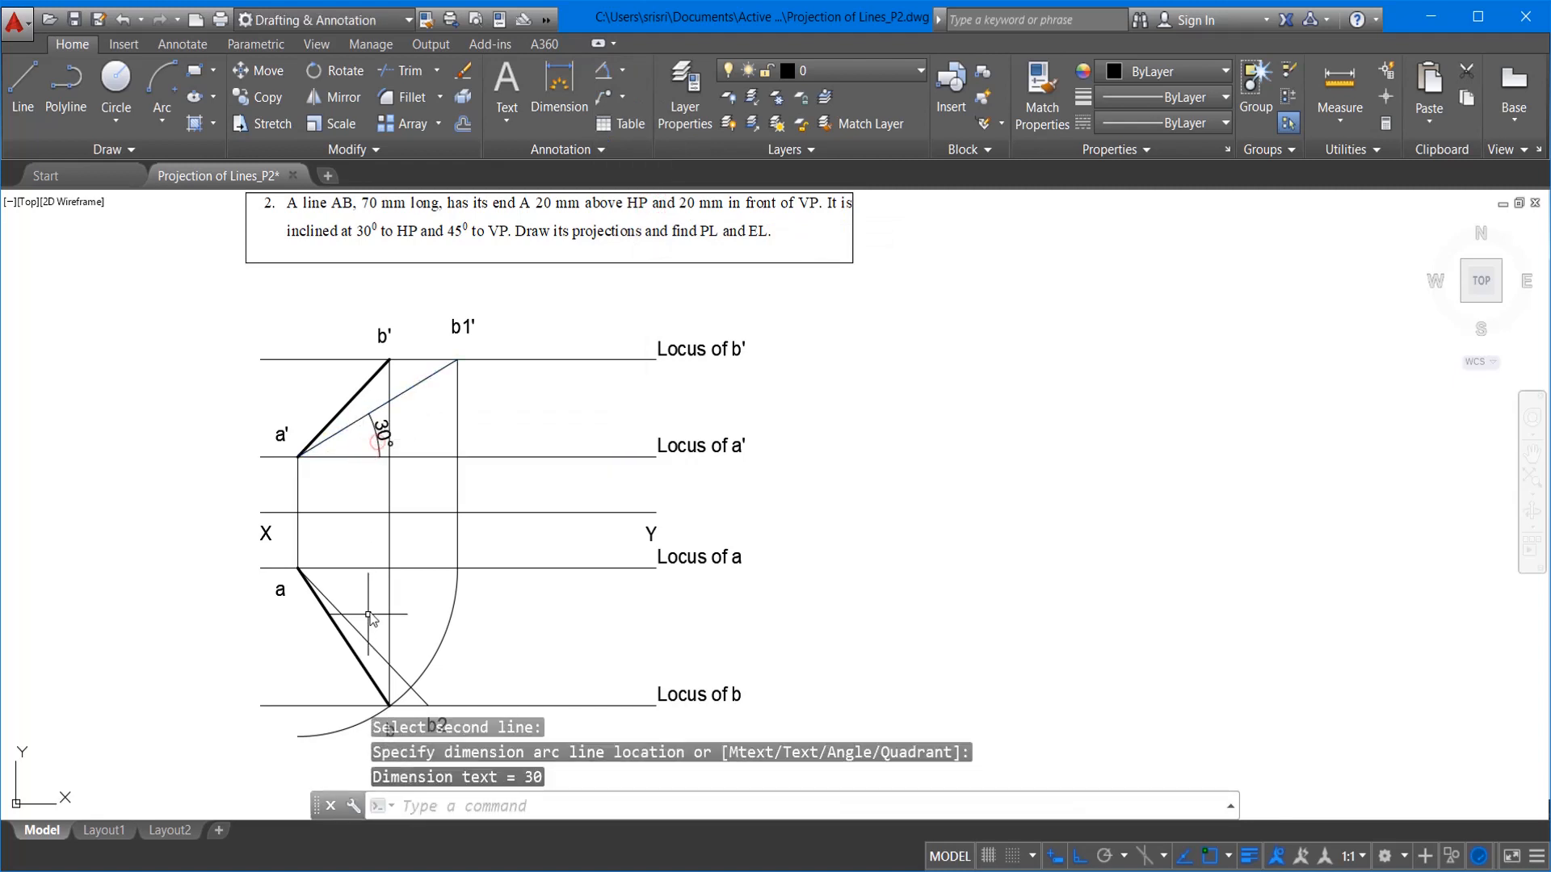
Step: Add an angular dimension between the locus of a and line ab2 in the top view
{"action": "left_click", "coordinate": [609, 95]}
{"action": "left_click", "coordinate": [360, 568]}
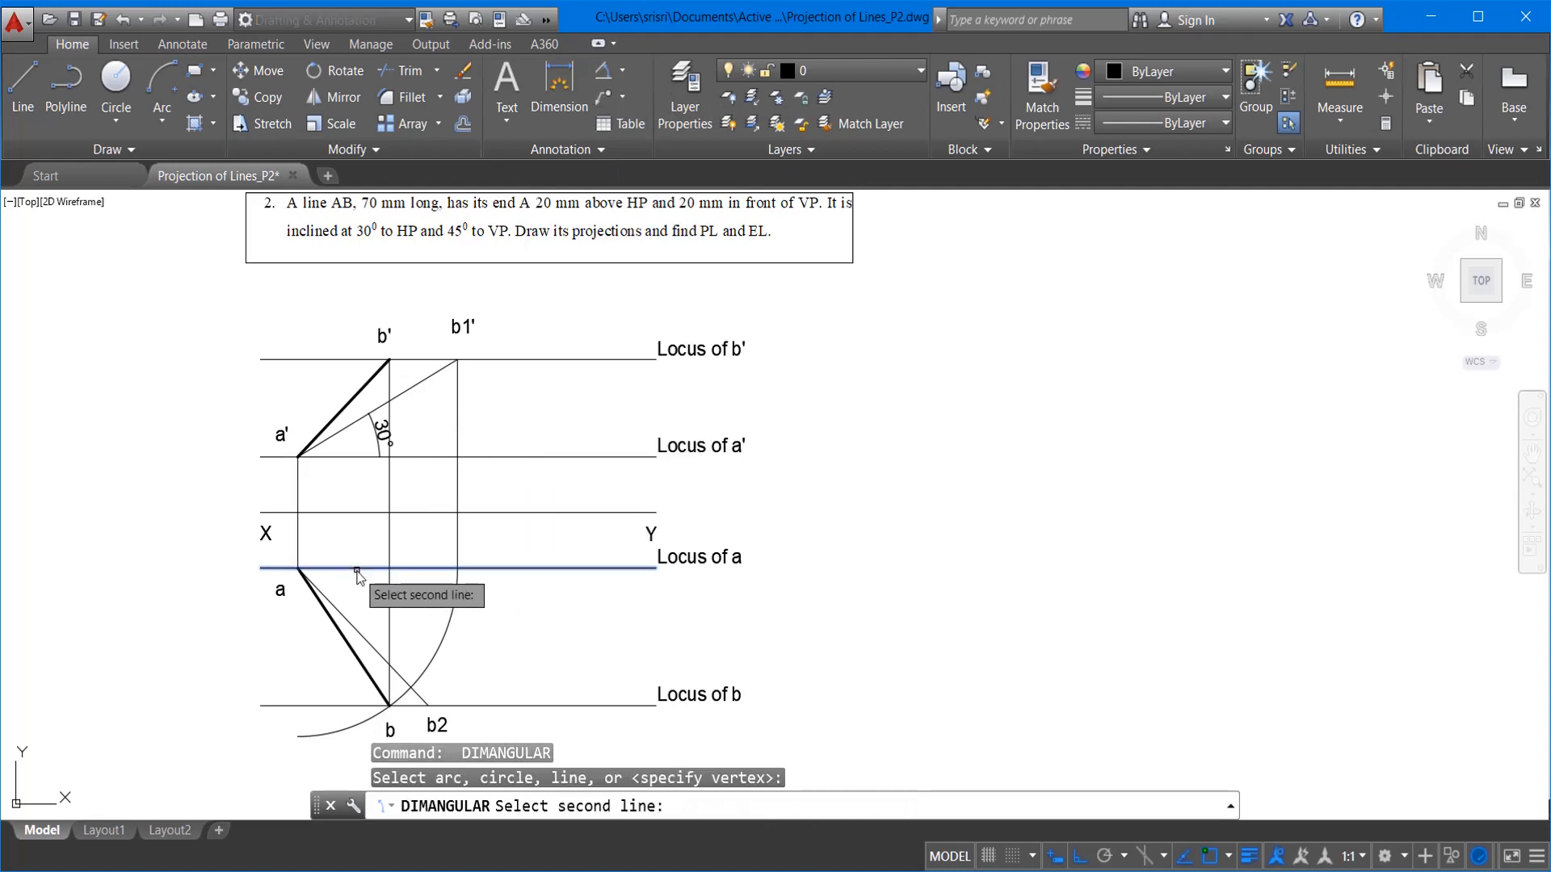
{"action": "left_click", "coordinate": [352, 626]}
{"action": "left_click", "coordinate": [369, 615]}
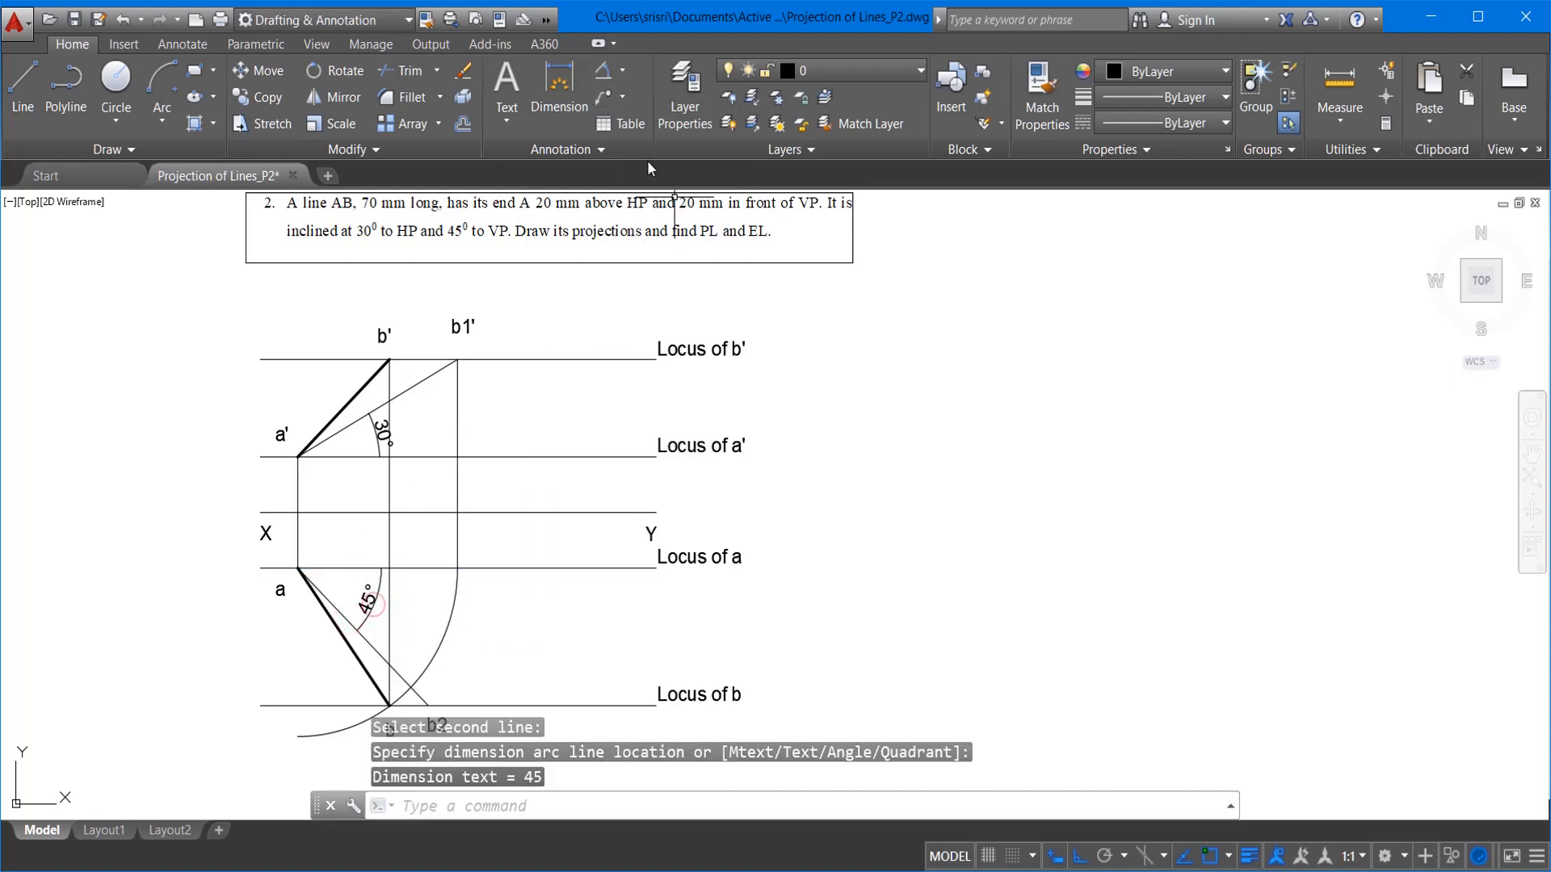
Step: Add an aligned dimension to the true-length line a'b1', placed above the front view beyond label b'
{"action": "left_click", "coordinate": [619, 147]}
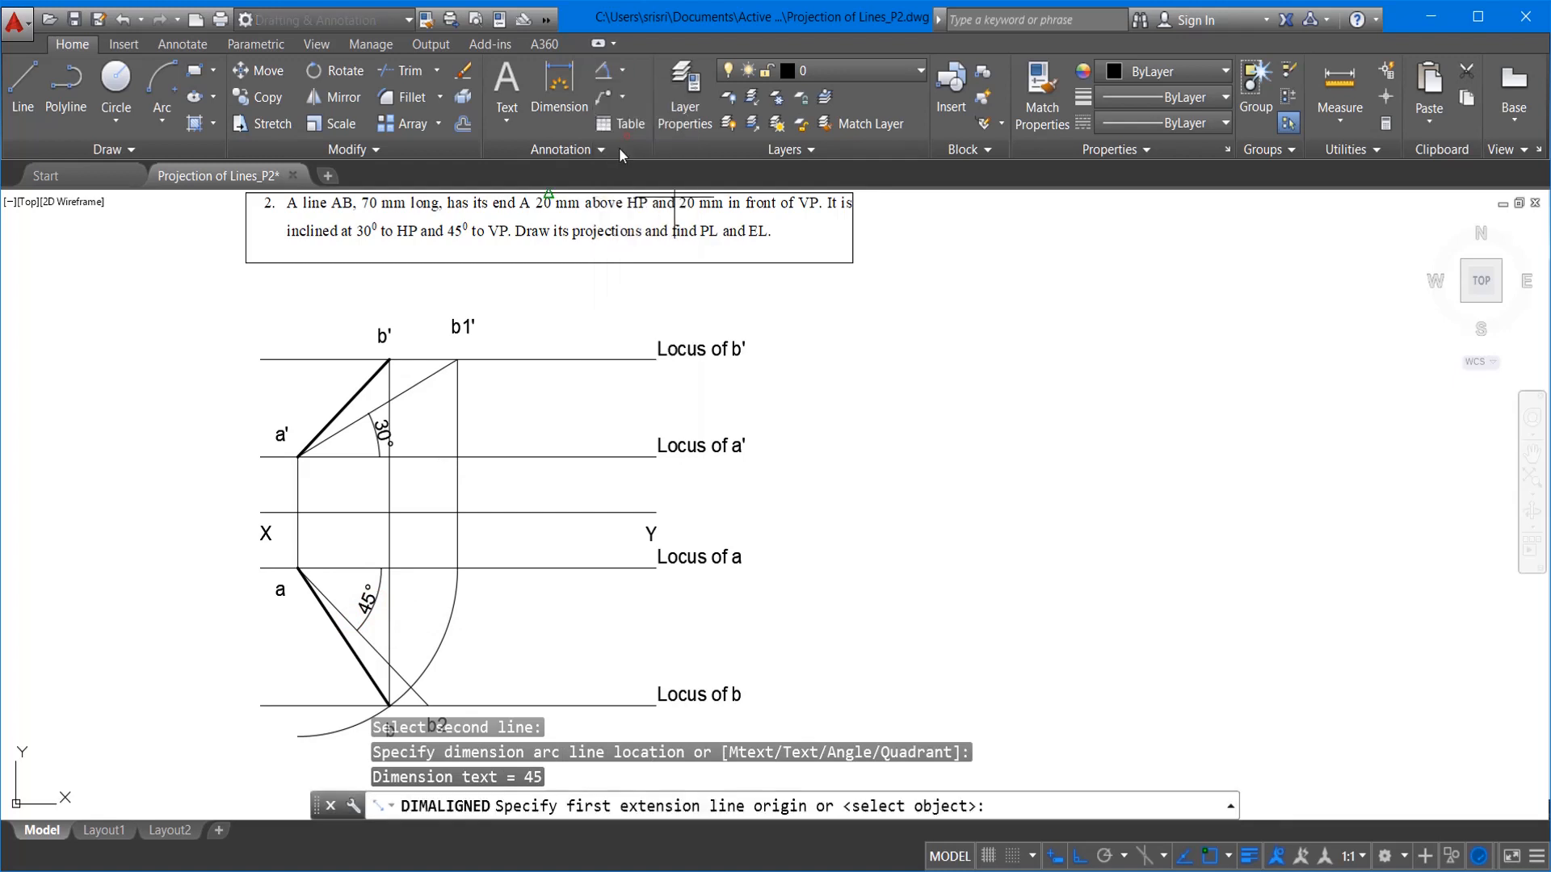
{"action": "left_click", "coordinate": [308, 455]}
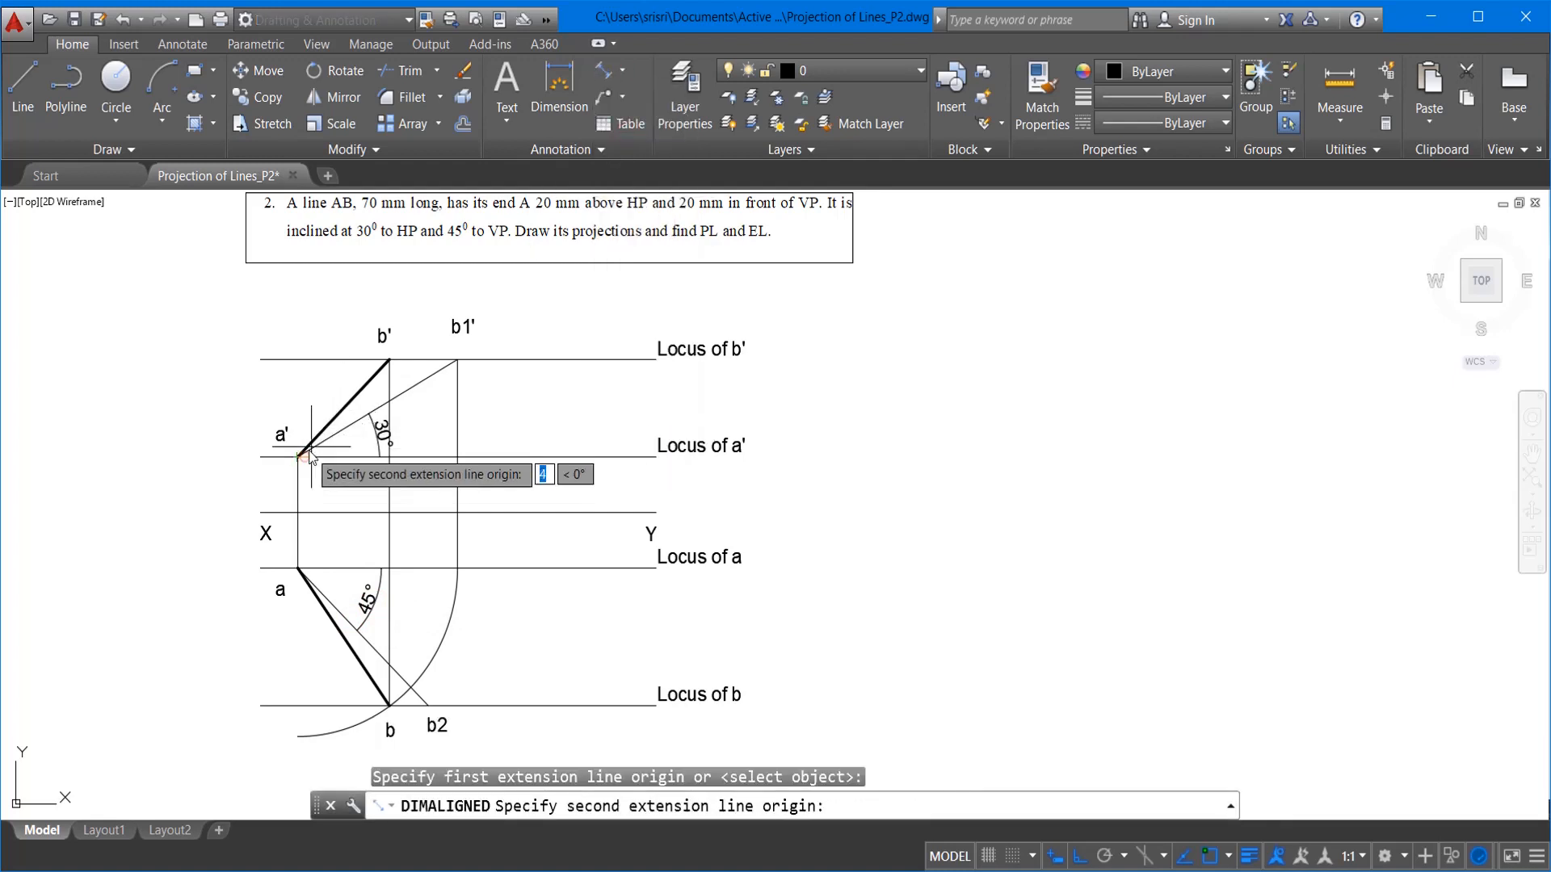
{"action": "left_click", "coordinate": [458, 361]}
{"action": "left_click", "coordinate": [398, 295]}
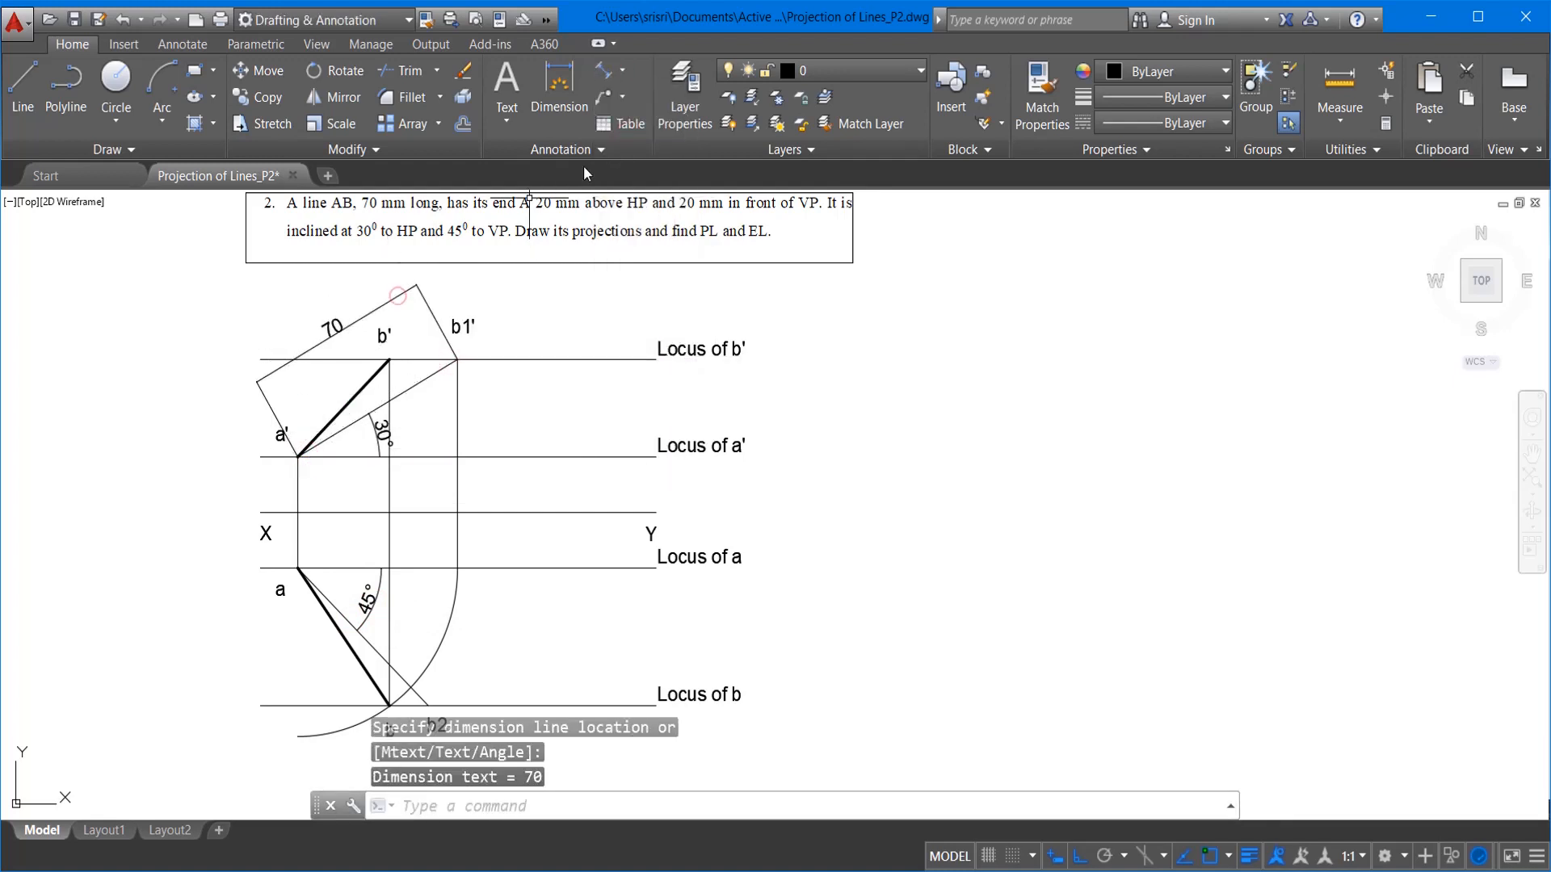
Step: Add a vertical linear dimension between the locus of a' and the XY line, placed between the b1' projector and label Y
{"action": "left_click", "coordinate": [615, 76]}
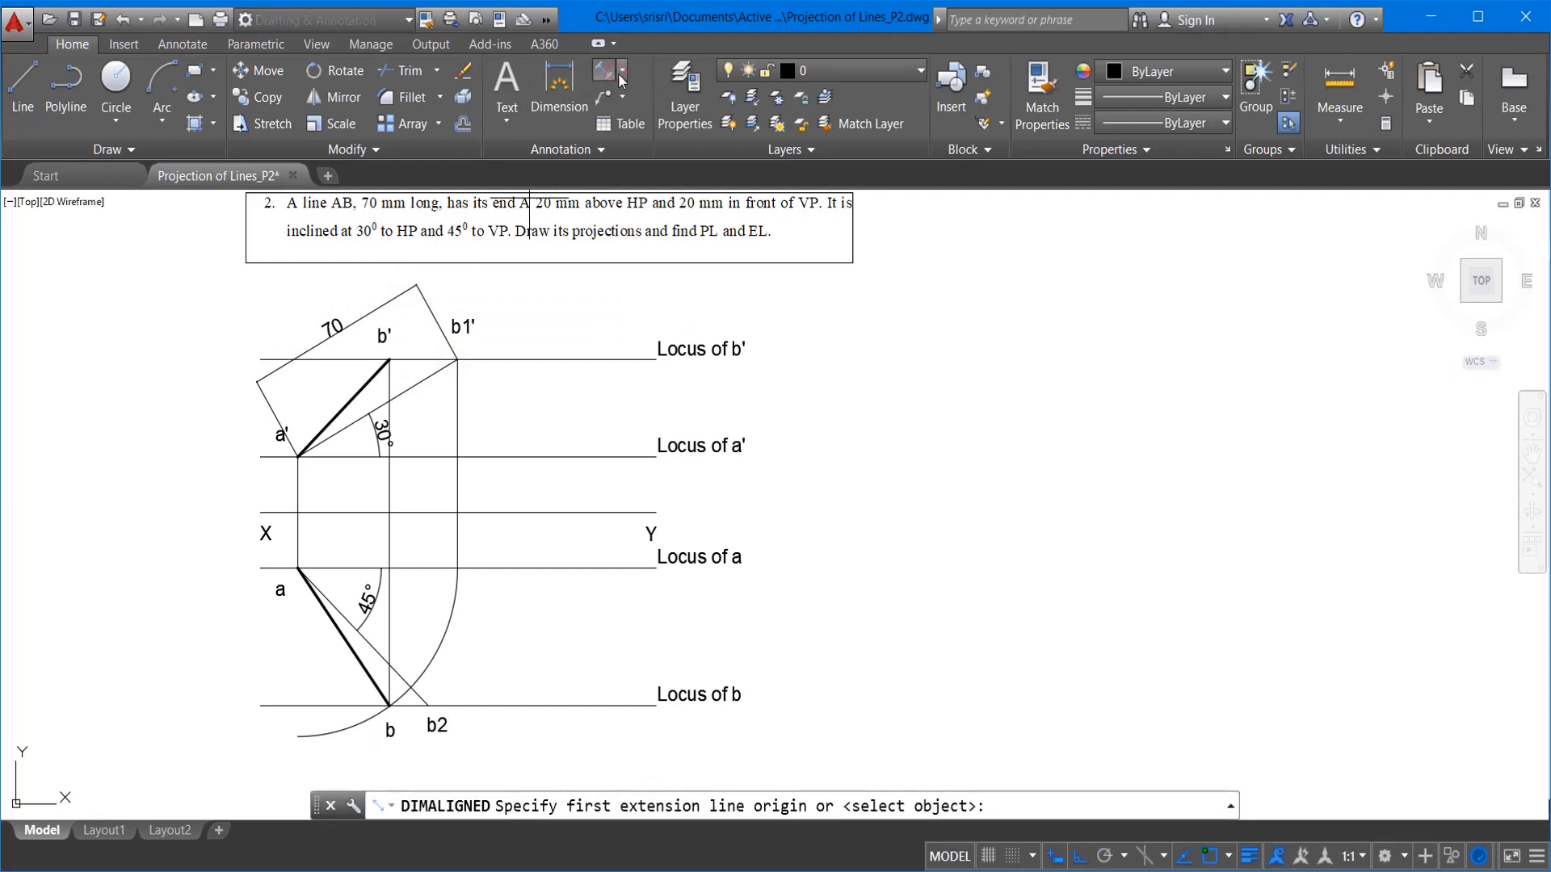
{"action": "left_click", "coordinate": [622, 74]}
{"action": "left_click", "coordinate": [646, 105]}
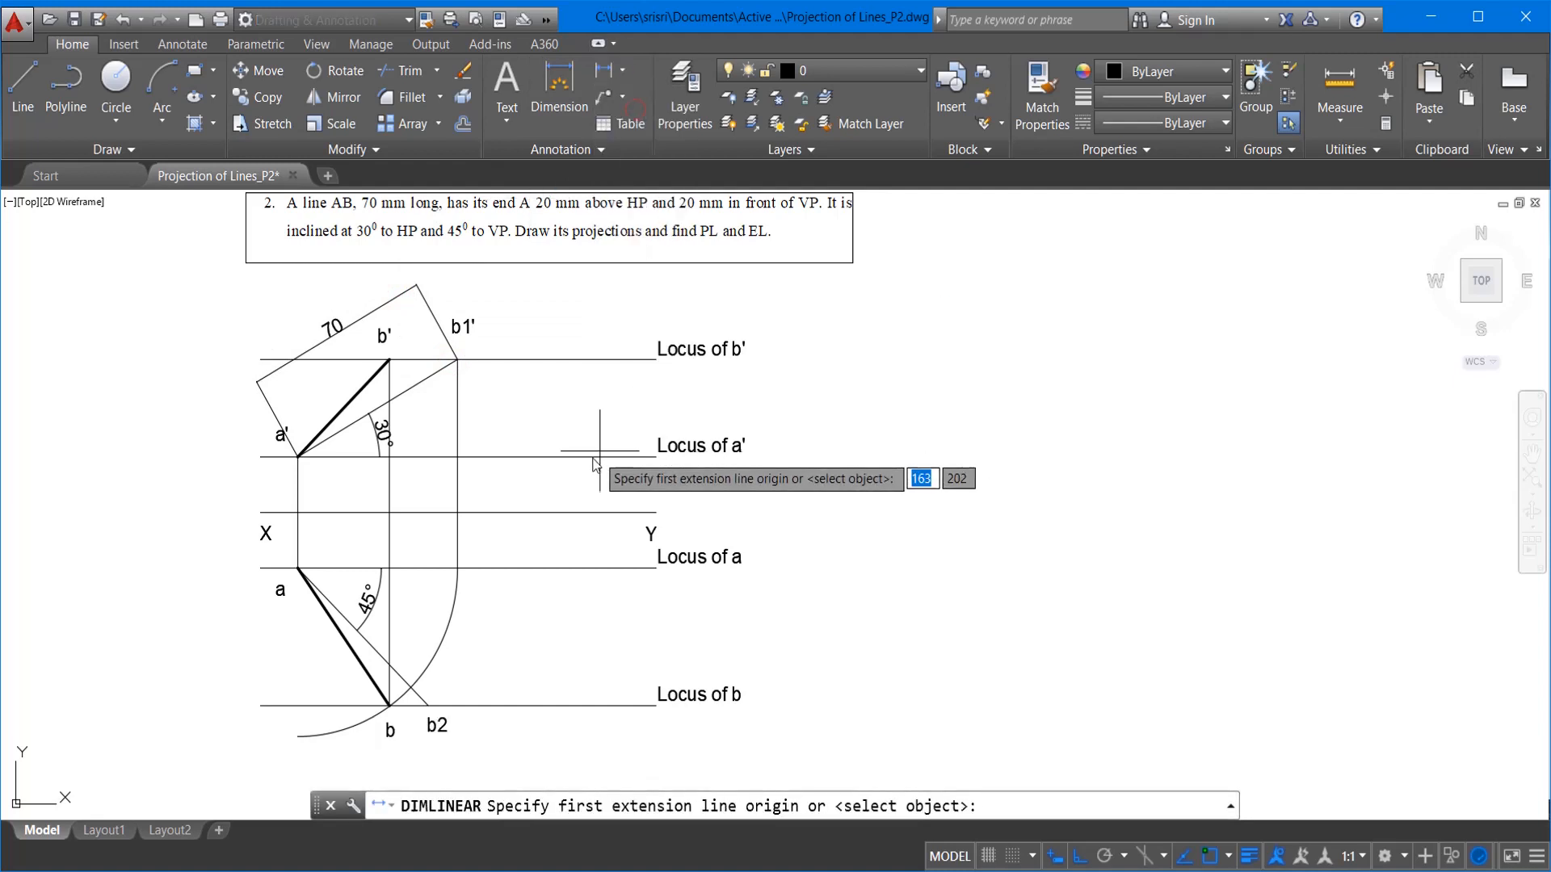
{"action": "left_click", "coordinate": [262, 457]}
{"action": "left_click", "coordinate": [260, 512]}
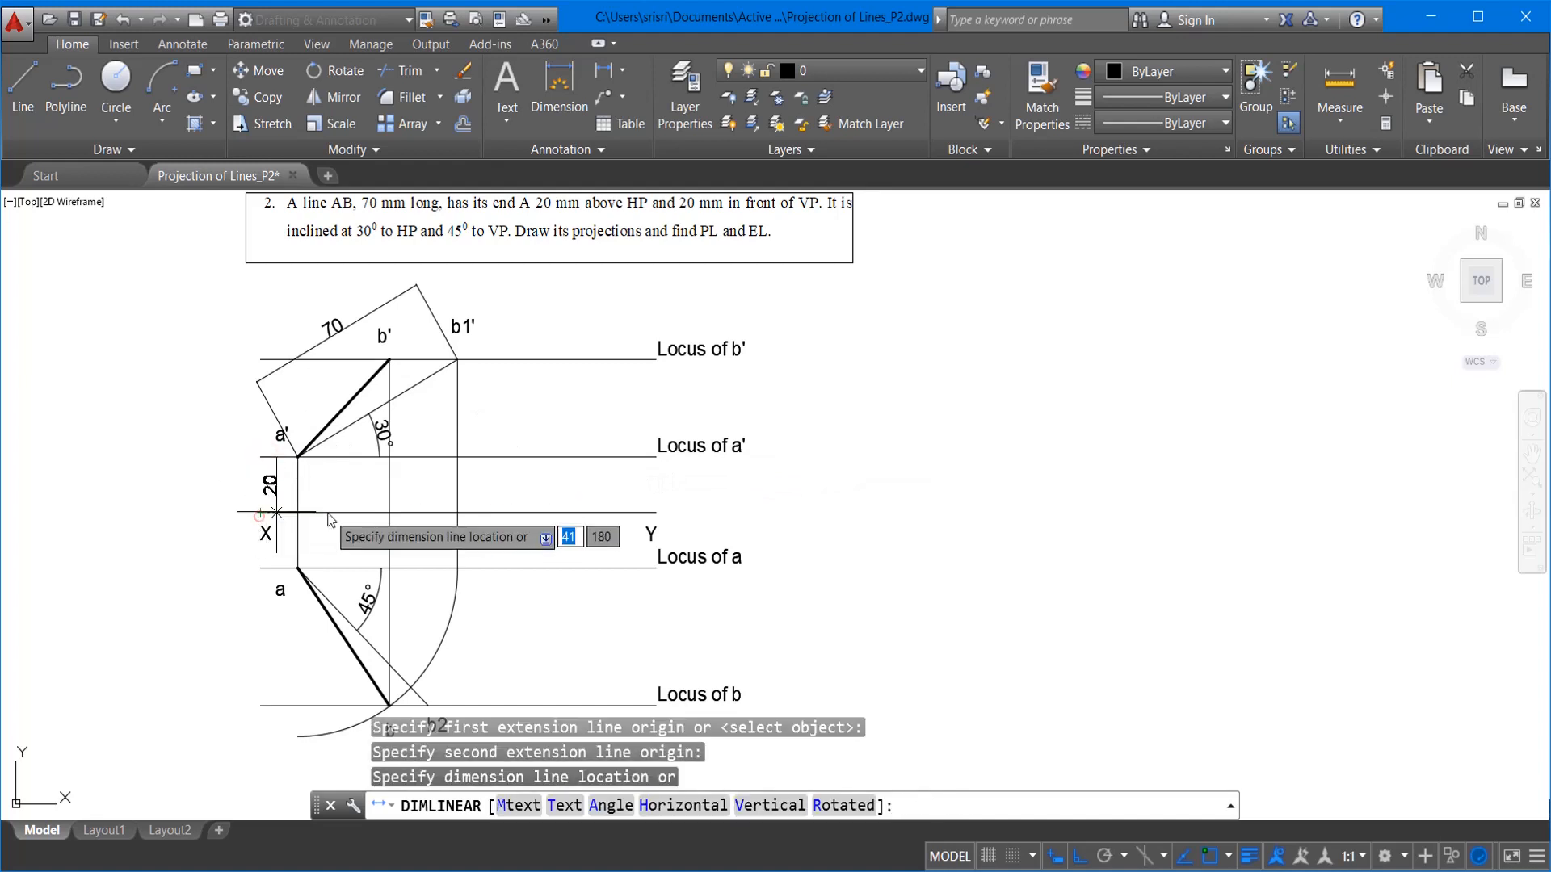
{"action": "left_click", "coordinate": [510, 512]}
Step: Continue the vertical dimension from the XY line down to the locus of a
{"action": "left_click", "coordinate": [135, 43]}
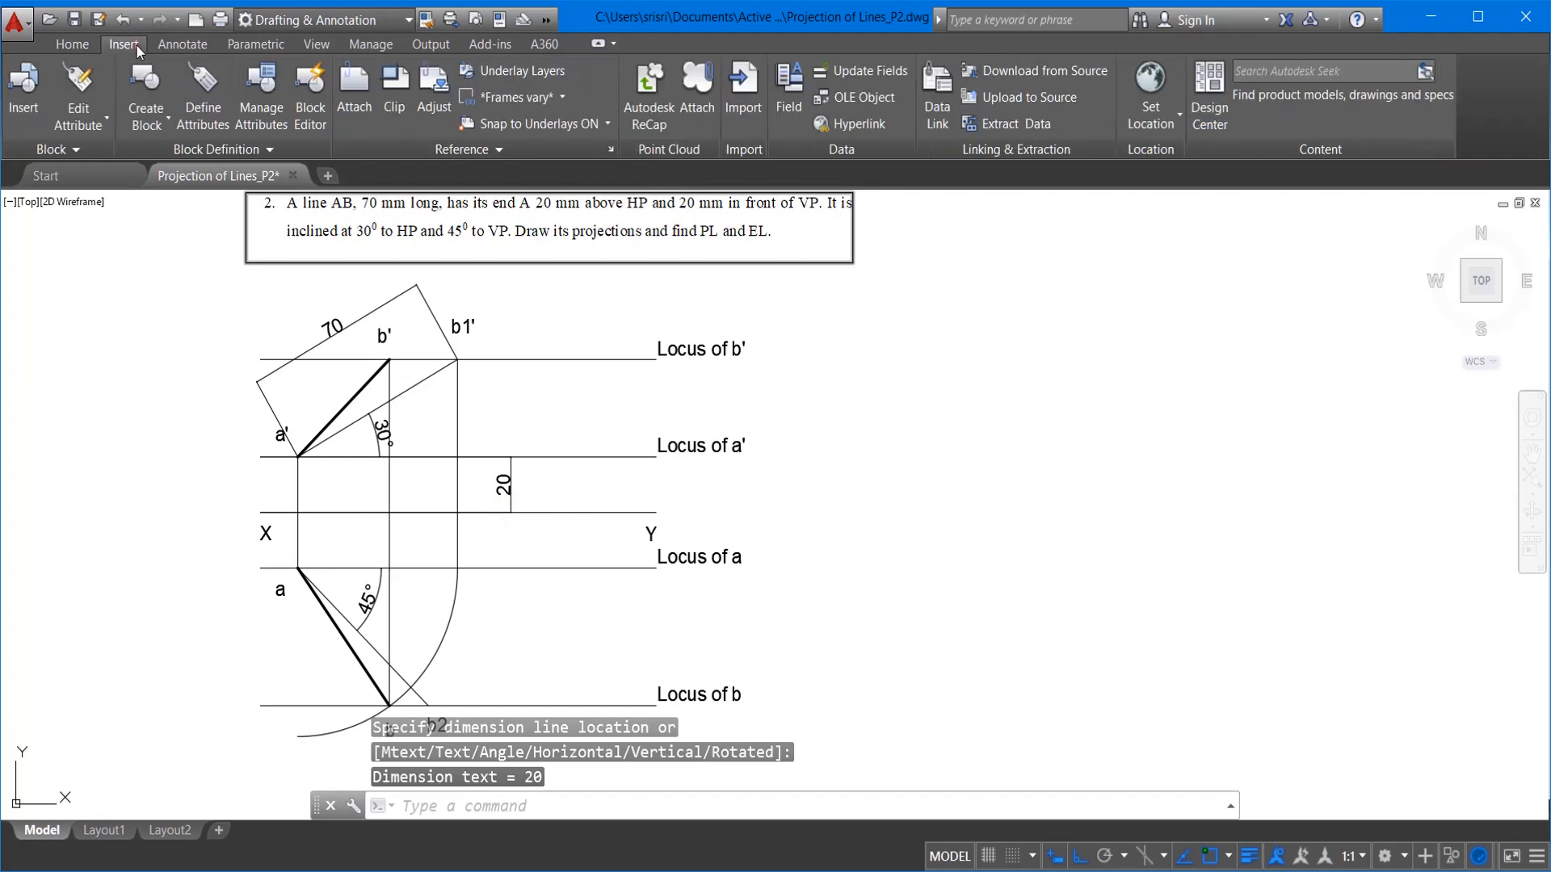
{"action": "left_click", "coordinate": [181, 45]}
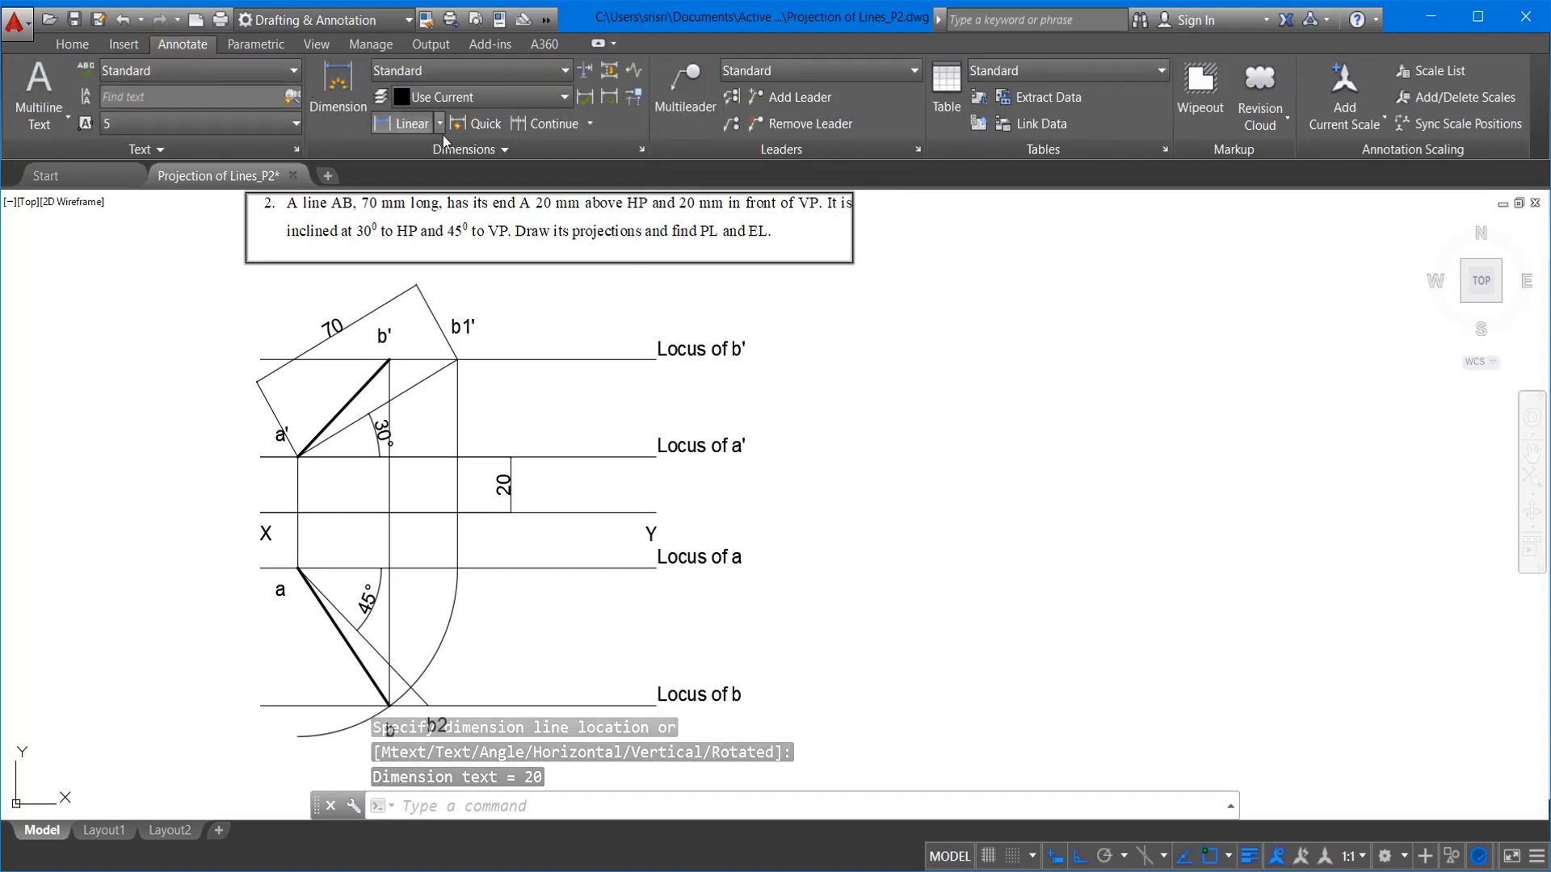
{"action": "left_click", "coordinate": [521, 129]}
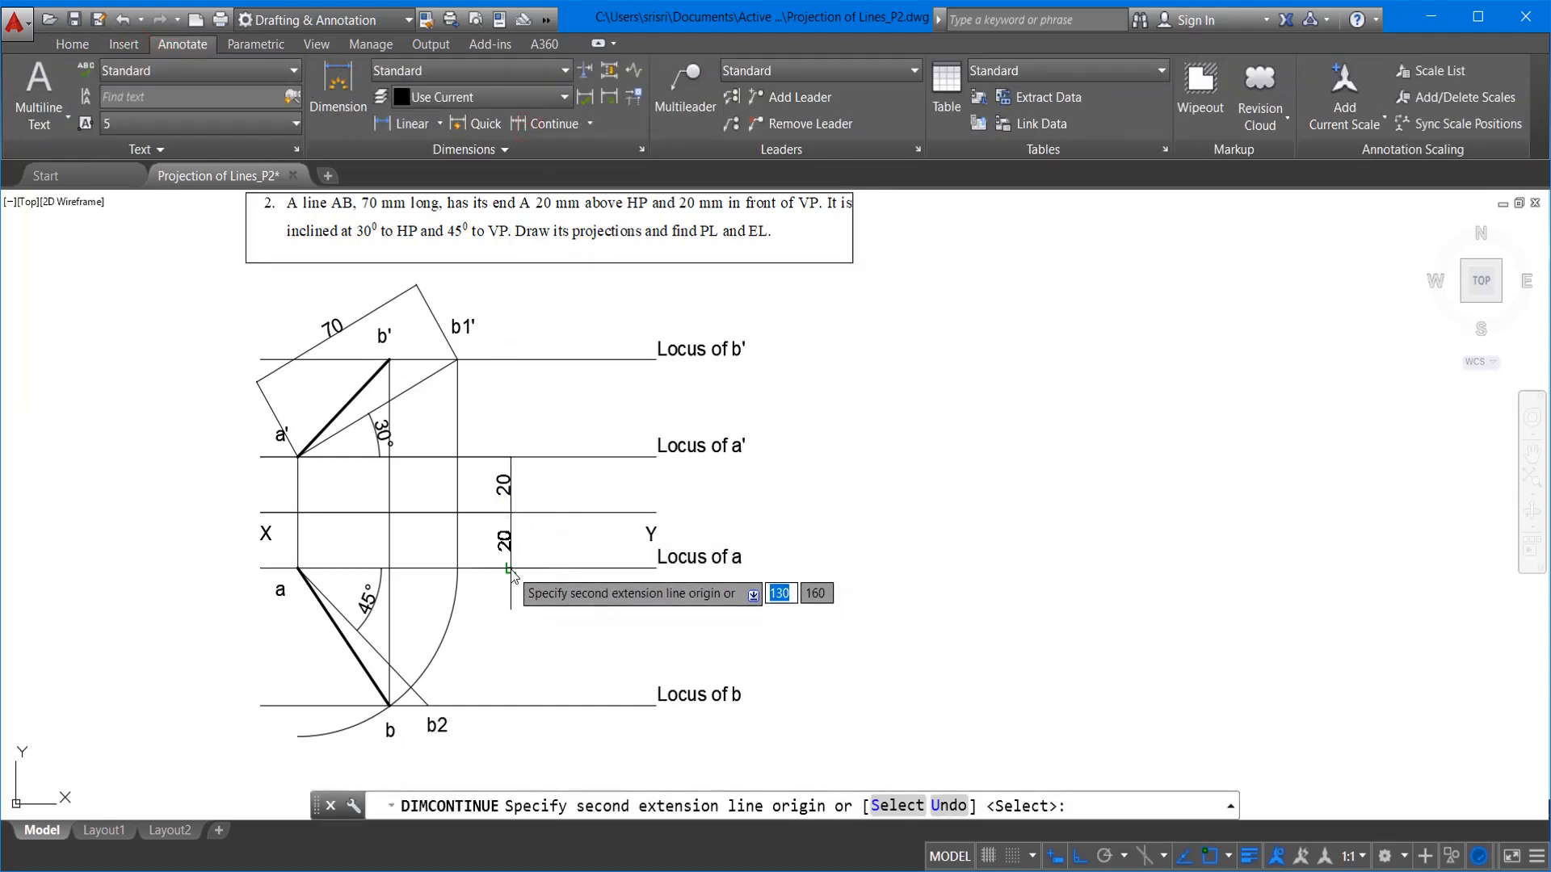
{"action": "left_click", "coordinate": [511, 569]}
{"action": "key", "text": "Escape"}
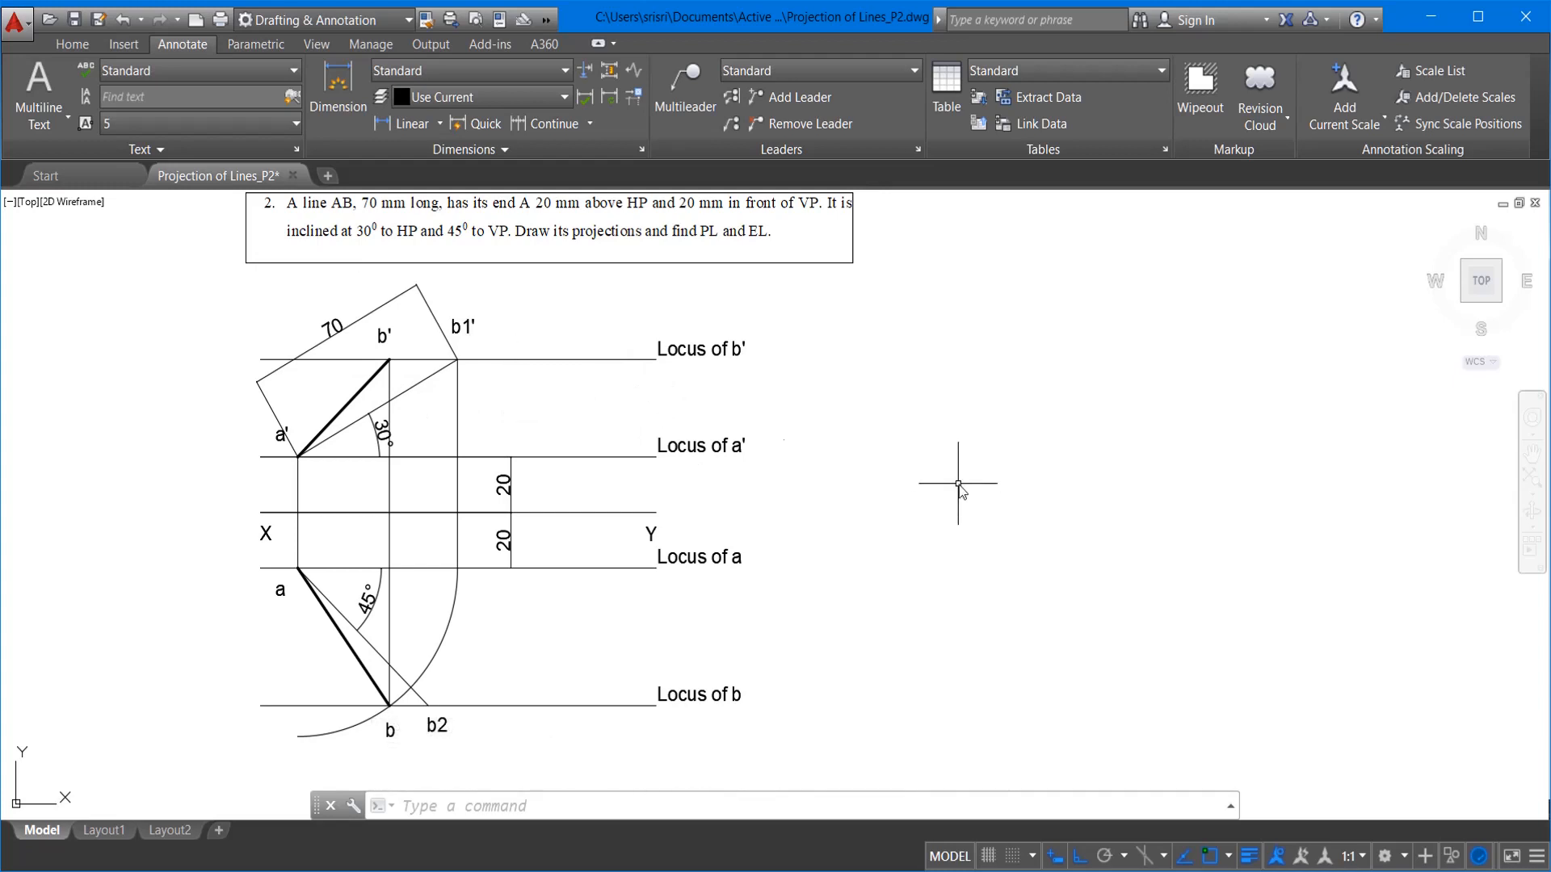
Step: Add an aligned dimension to the front view line a'b', placed between the line and the a'b1' dimension
{"action": "left_click", "coordinate": [442, 124]}
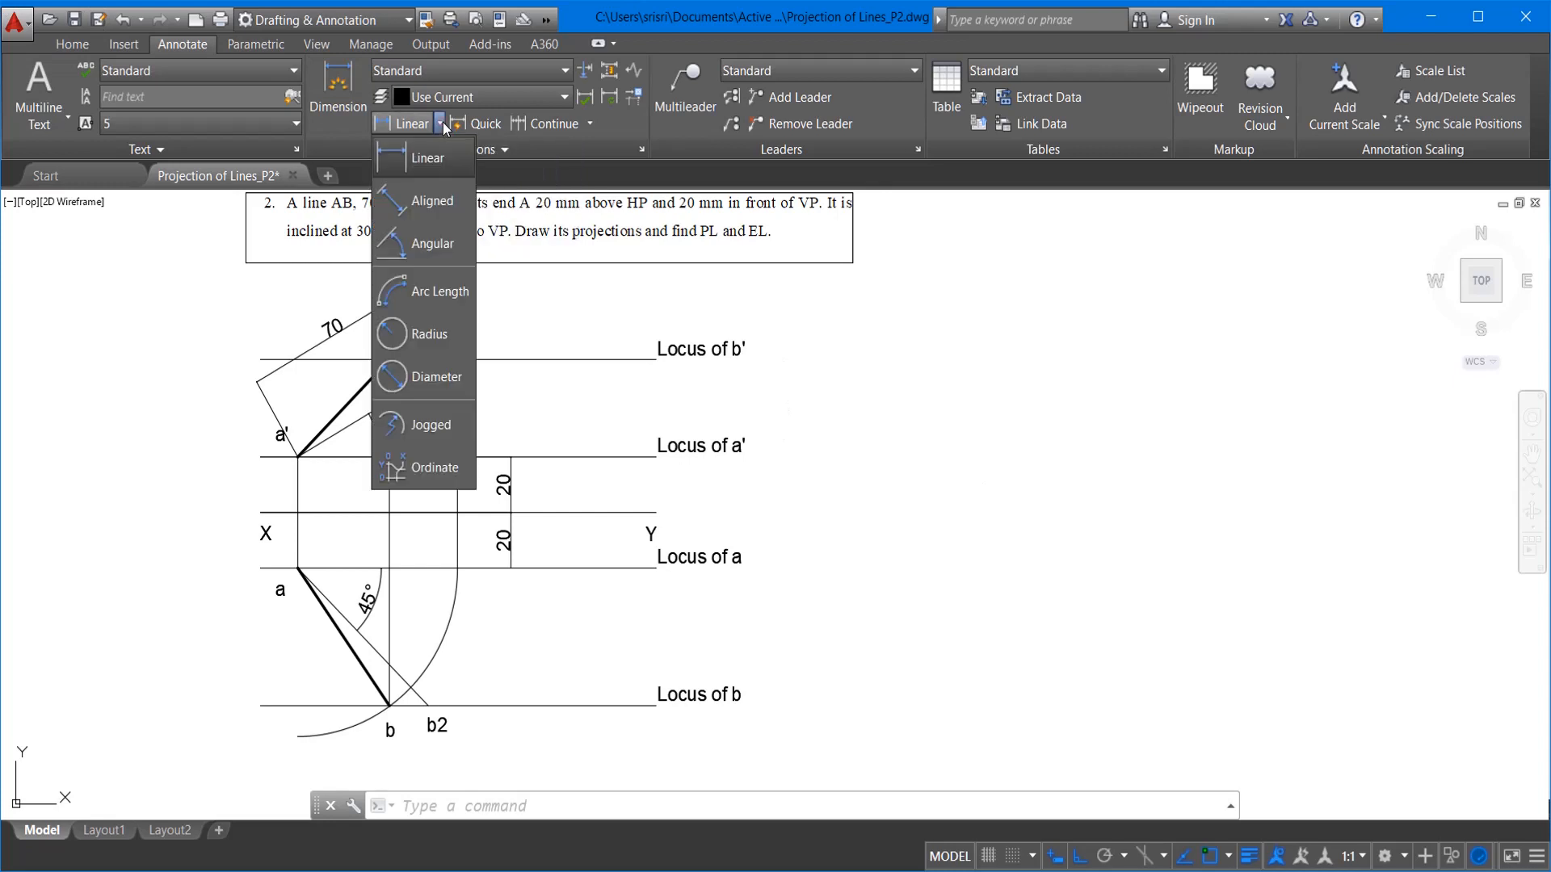
{"action": "left_click", "coordinate": [446, 210]}
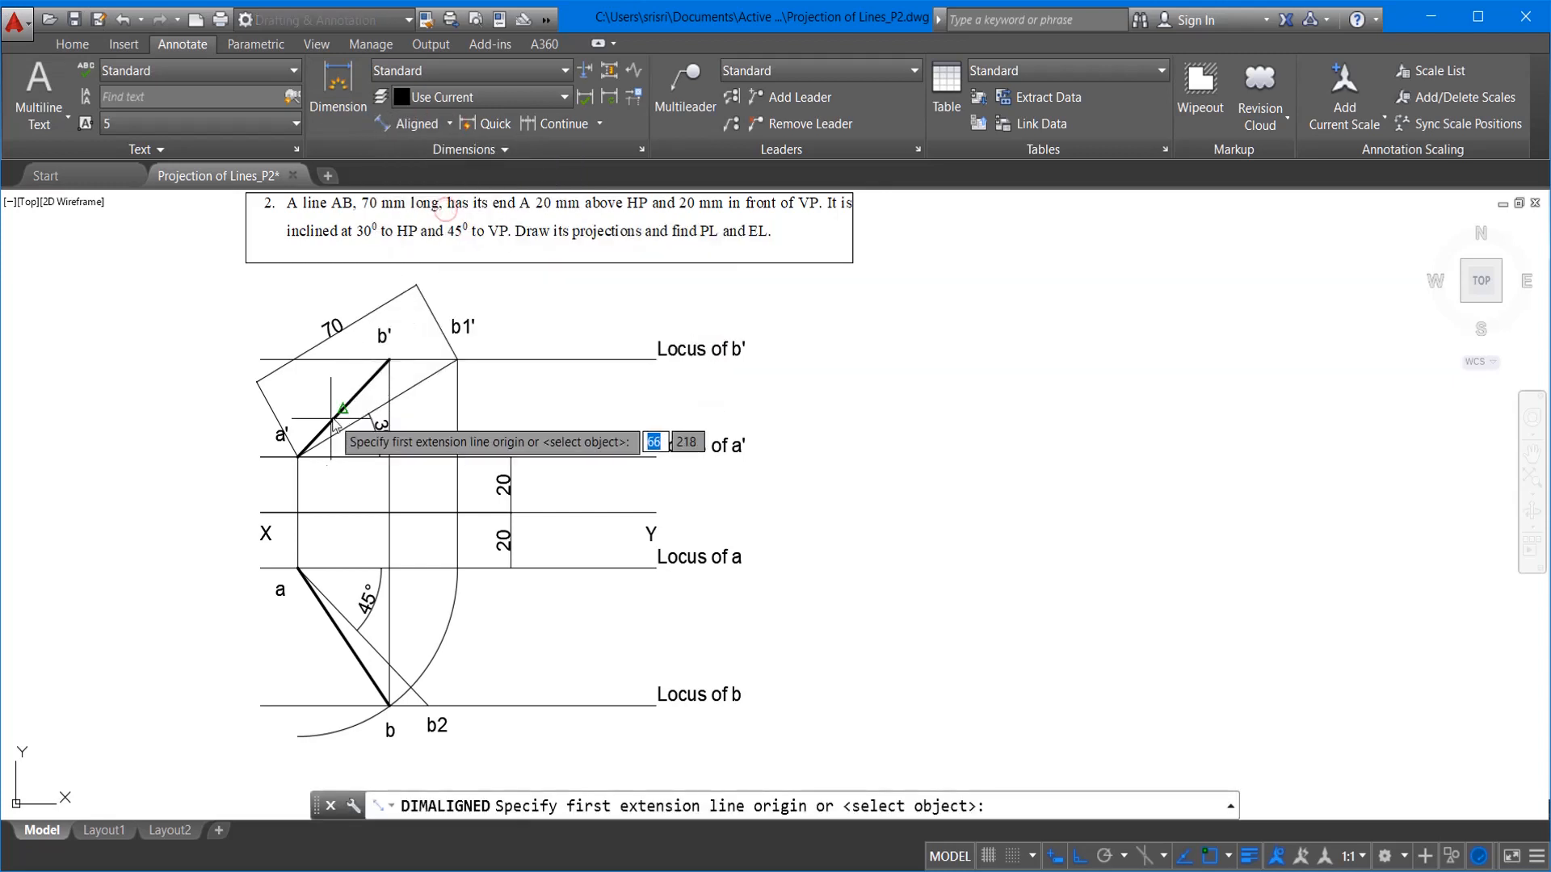
{"action": "left_click", "coordinate": [299, 457]}
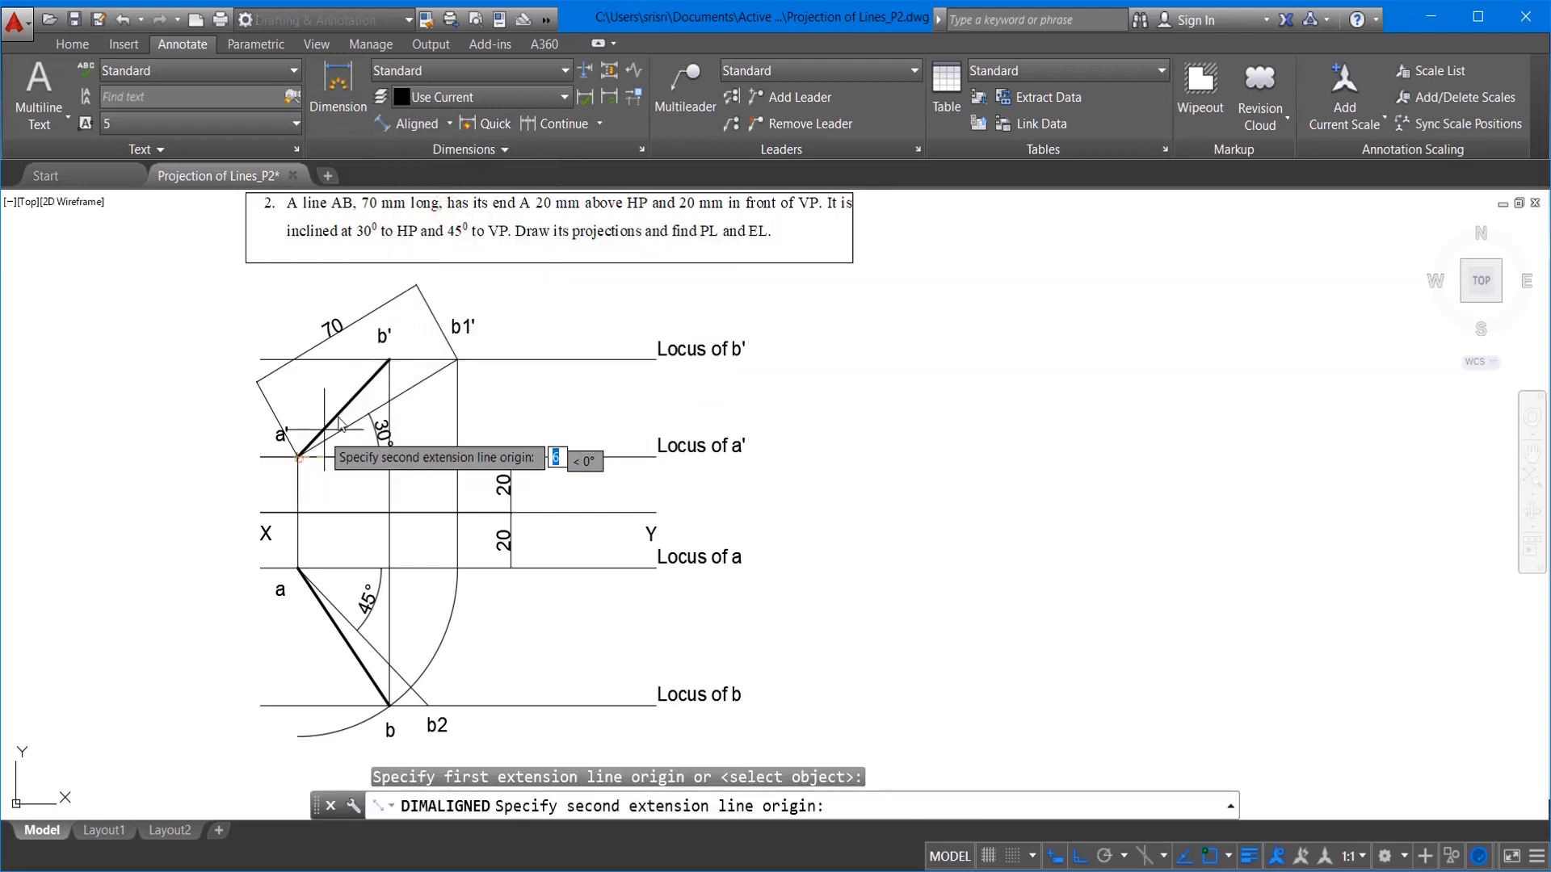
{"action": "left_click", "coordinate": [389, 361]}
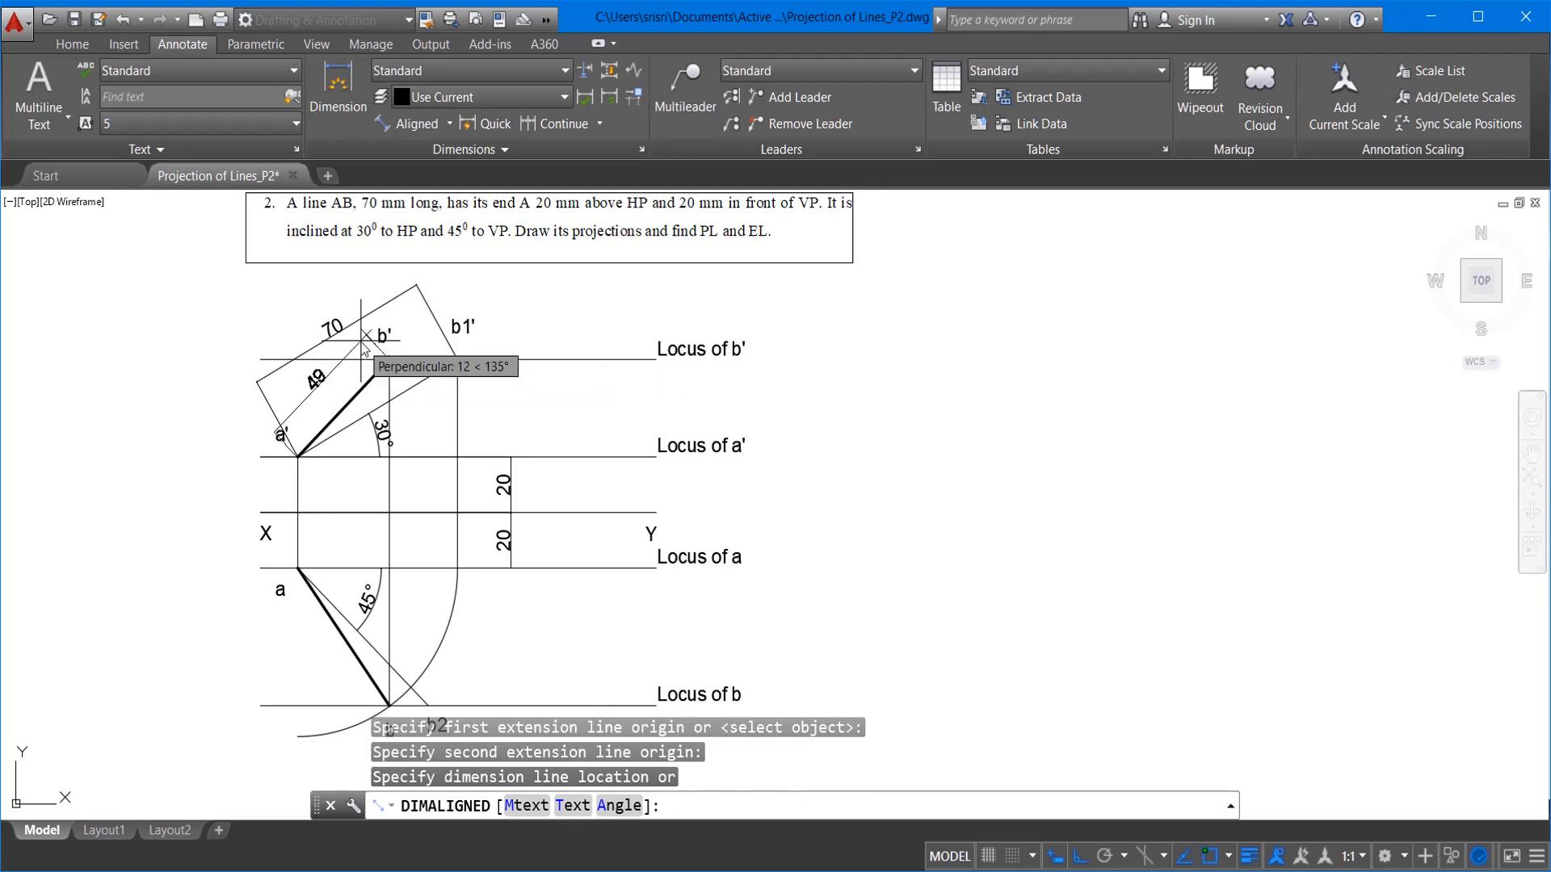
{"action": "left_click", "coordinate": [364, 347]}
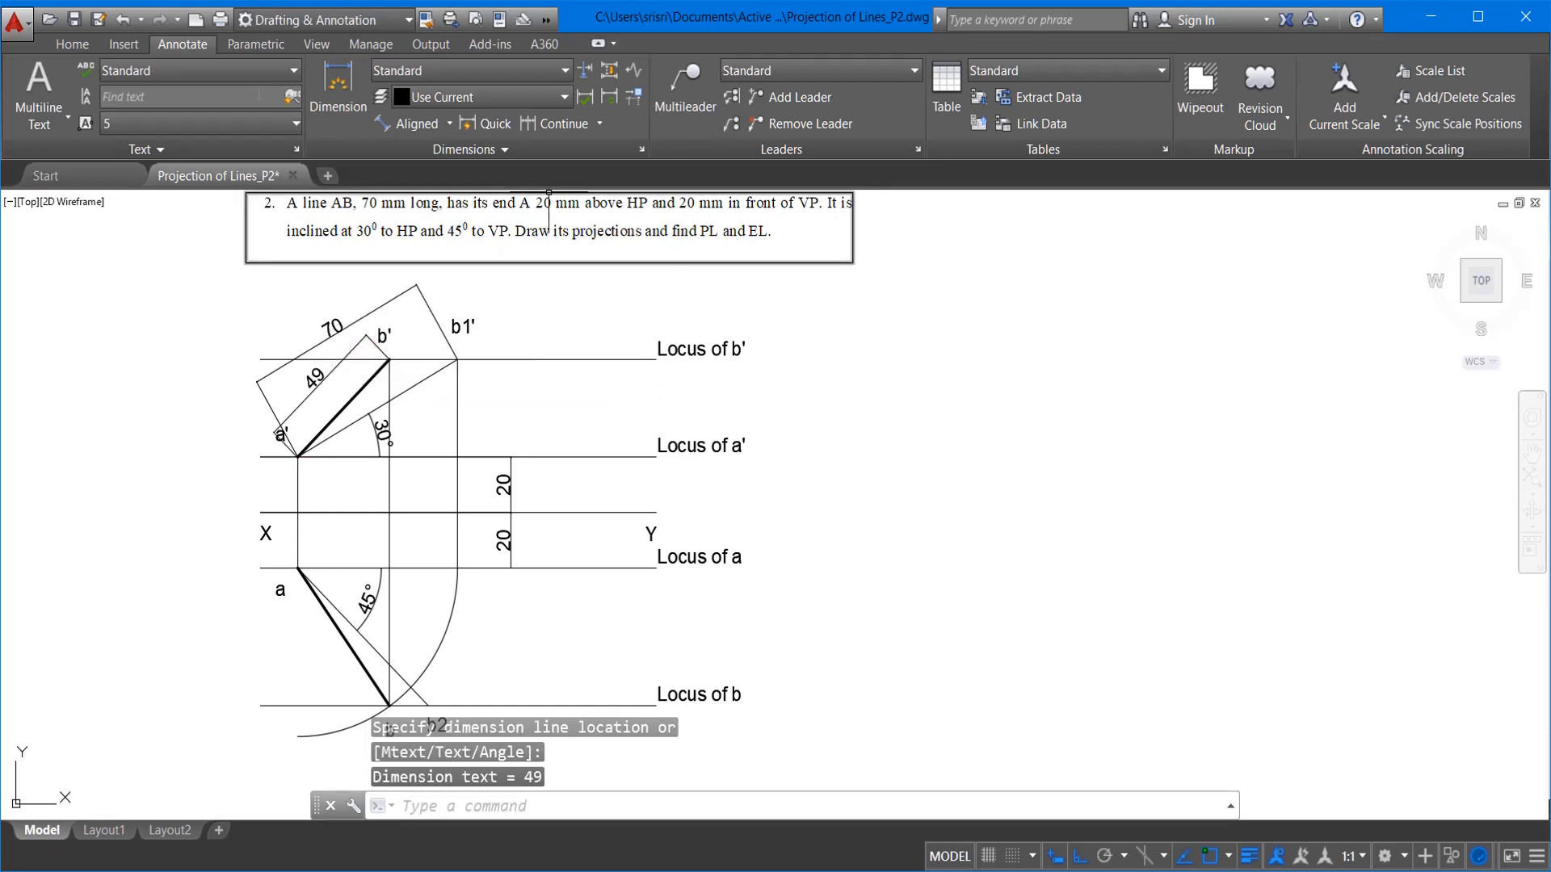
Step: Add an aligned dimension to the top view line ab, placed on its lower-left side
{"action": "key", "text": "Return"}
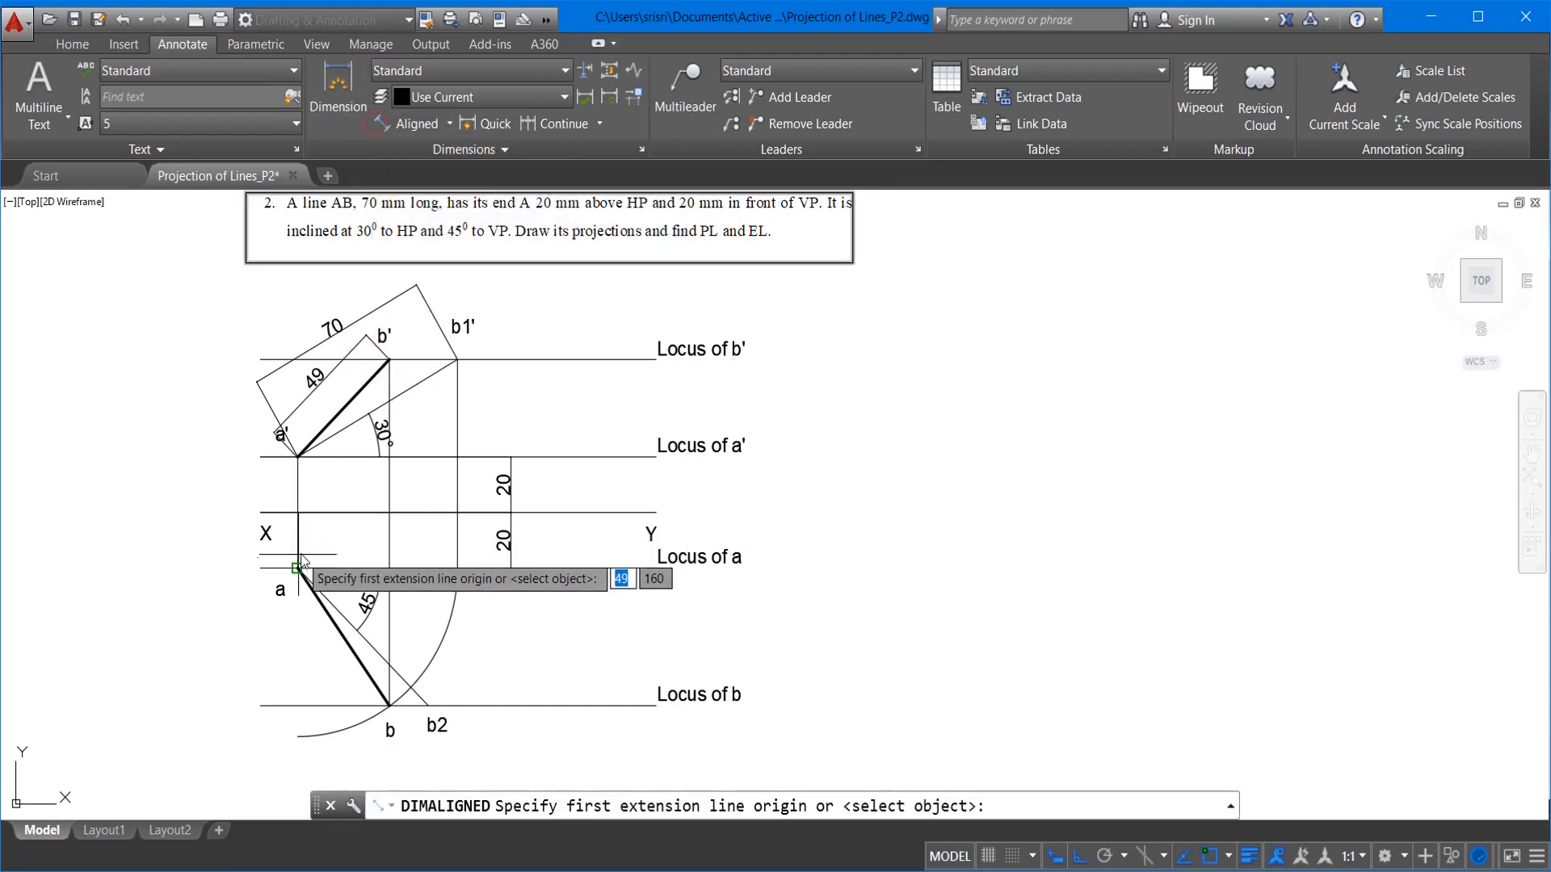
{"action": "left_click", "coordinate": [297, 568]}
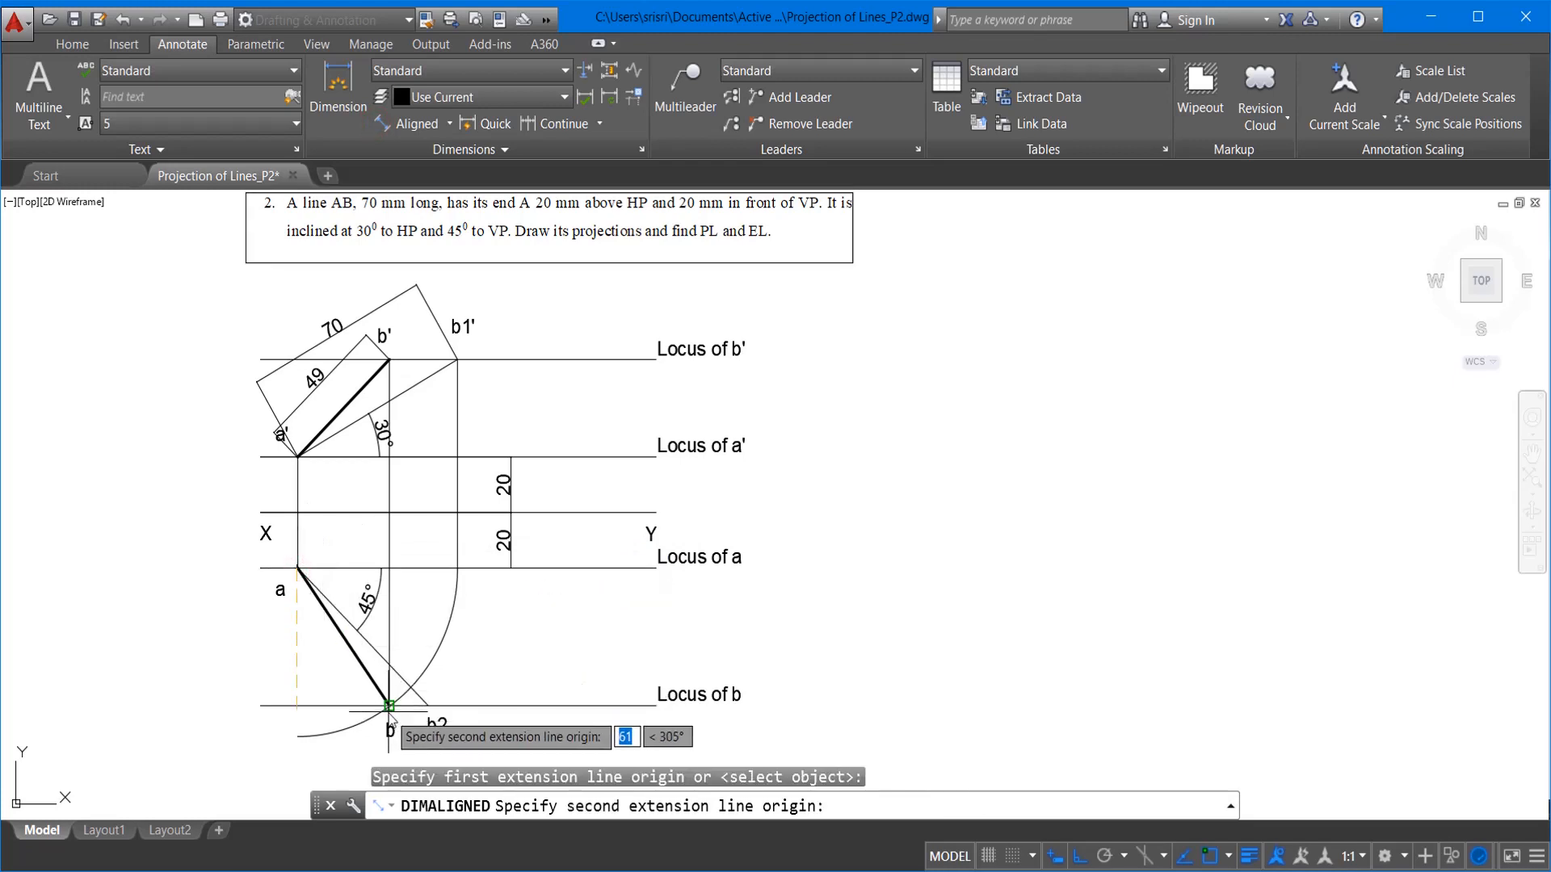
{"action": "left_click", "coordinate": [388, 705]}
{"action": "left_click", "coordinate": [331, 718]}
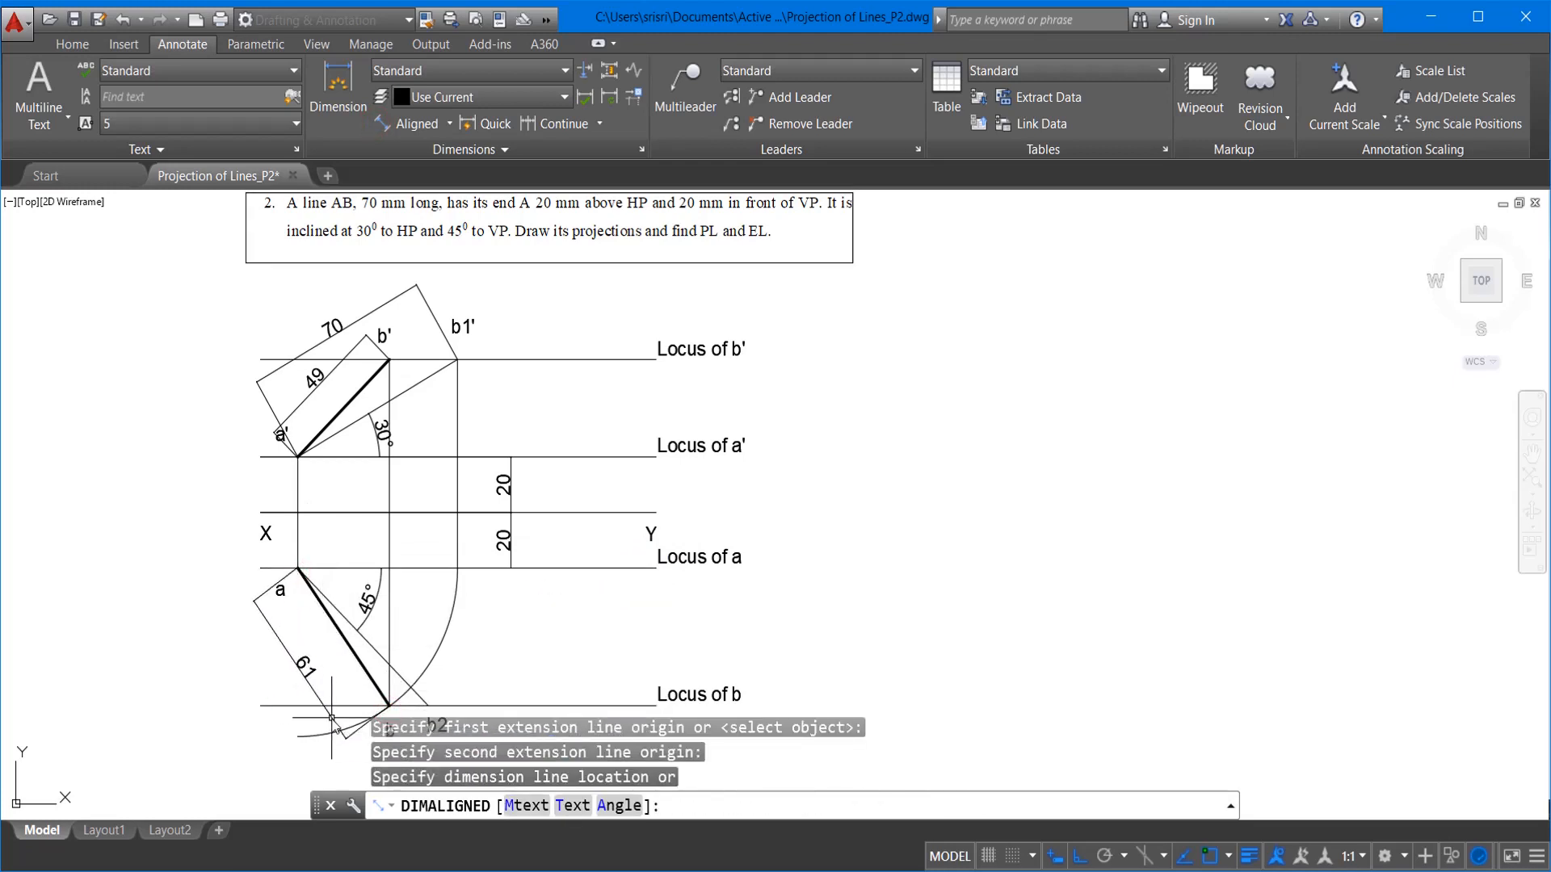
{"action": "key", "text": "Escape"}
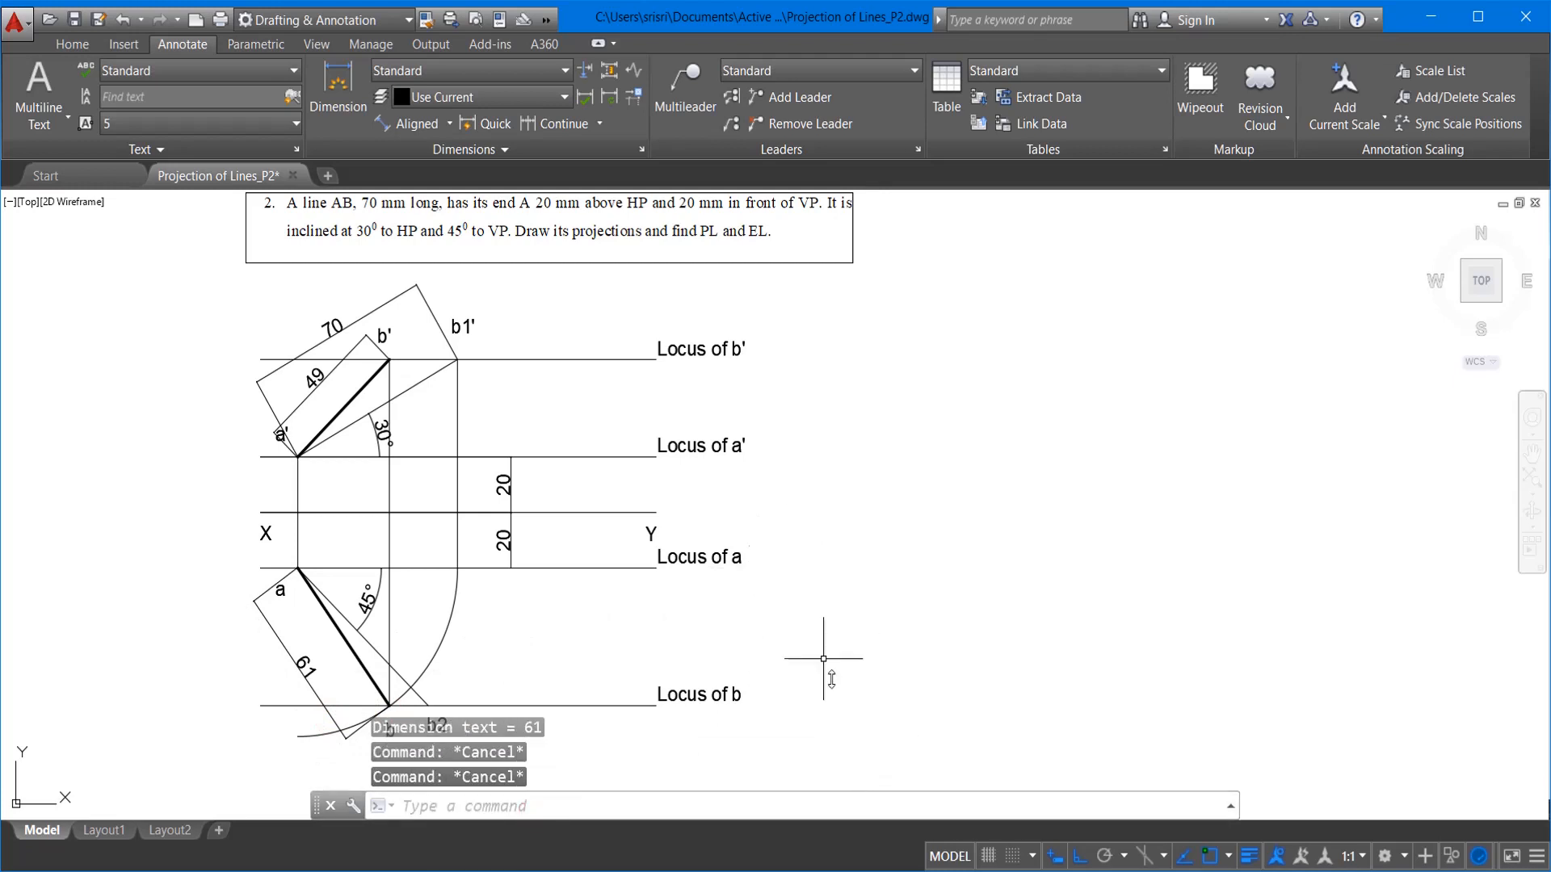
{"action": "scroll", "coordinate": [789, 407], "scroll_direction": "down", "scroll_amount": 2}
{"action": "scroll", "coordinate": [779, 426], "scroll_direction": "up", "scroll_amount": 2}
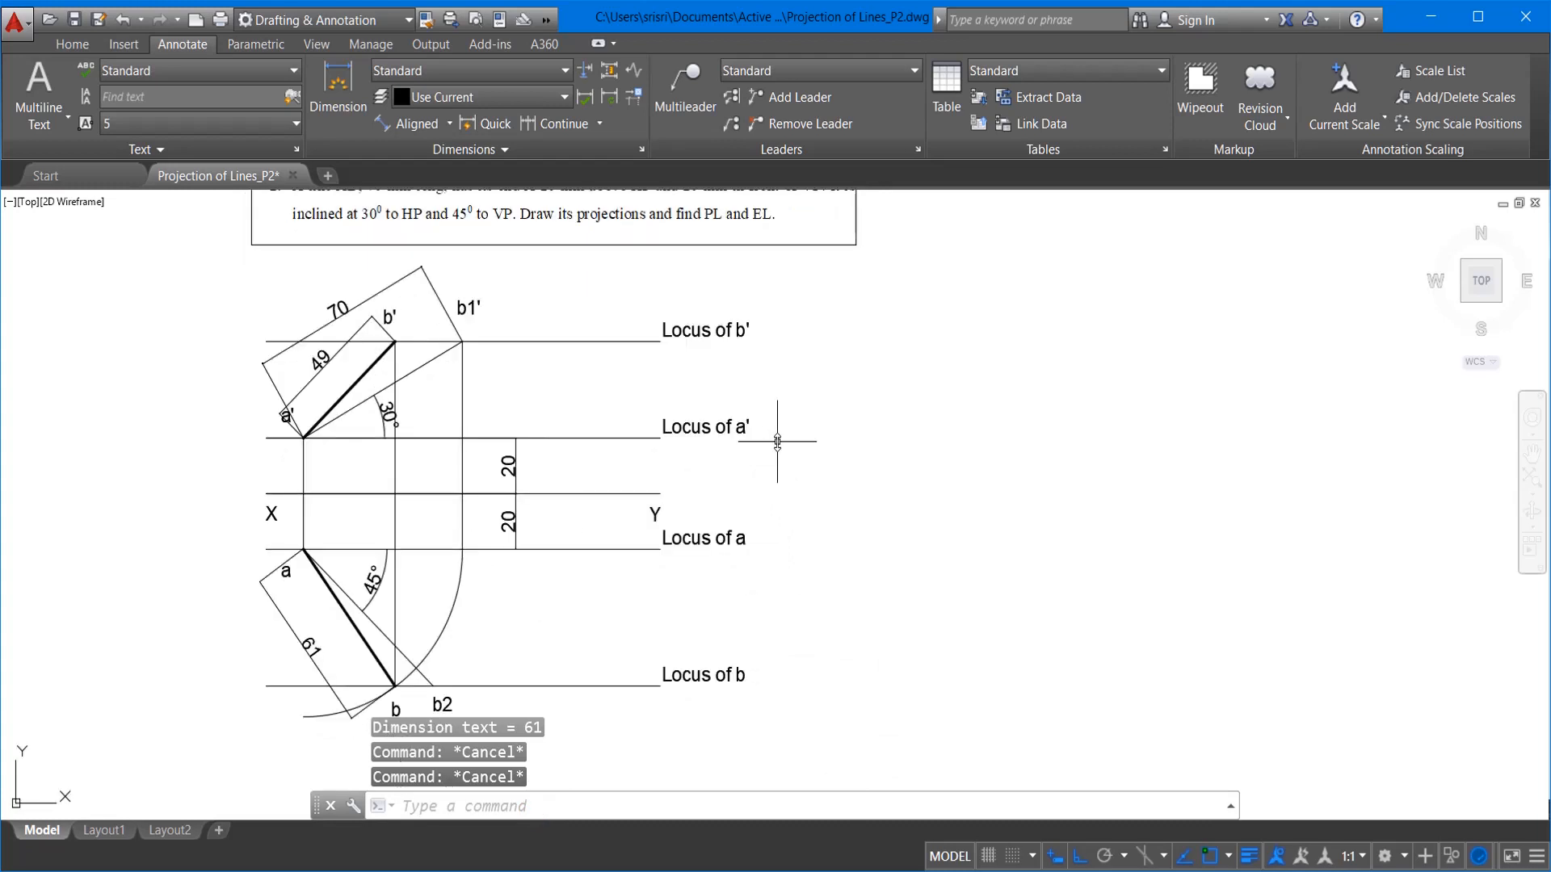
Step: Draw a vertical line just beyond the linear dimensions, crossing the XY line and all four locus lines
{"action": "left_click", "coordinate": [55, 48]}
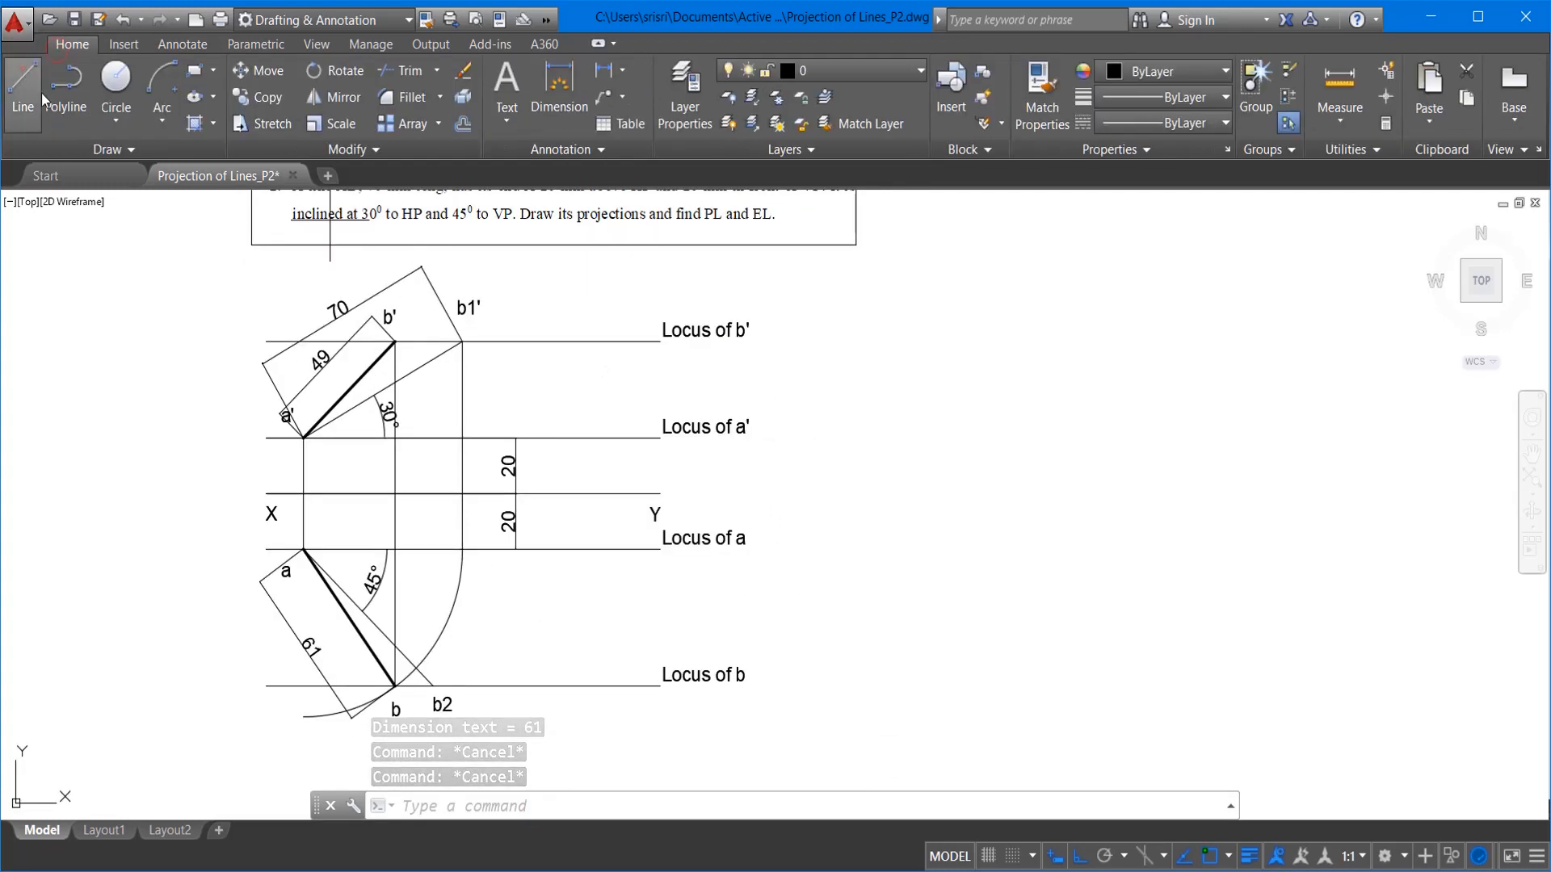
{"action": "left_click", "coordinate": [25, 85]}
{"action": "left_click", "coordinate": [544, 316]}
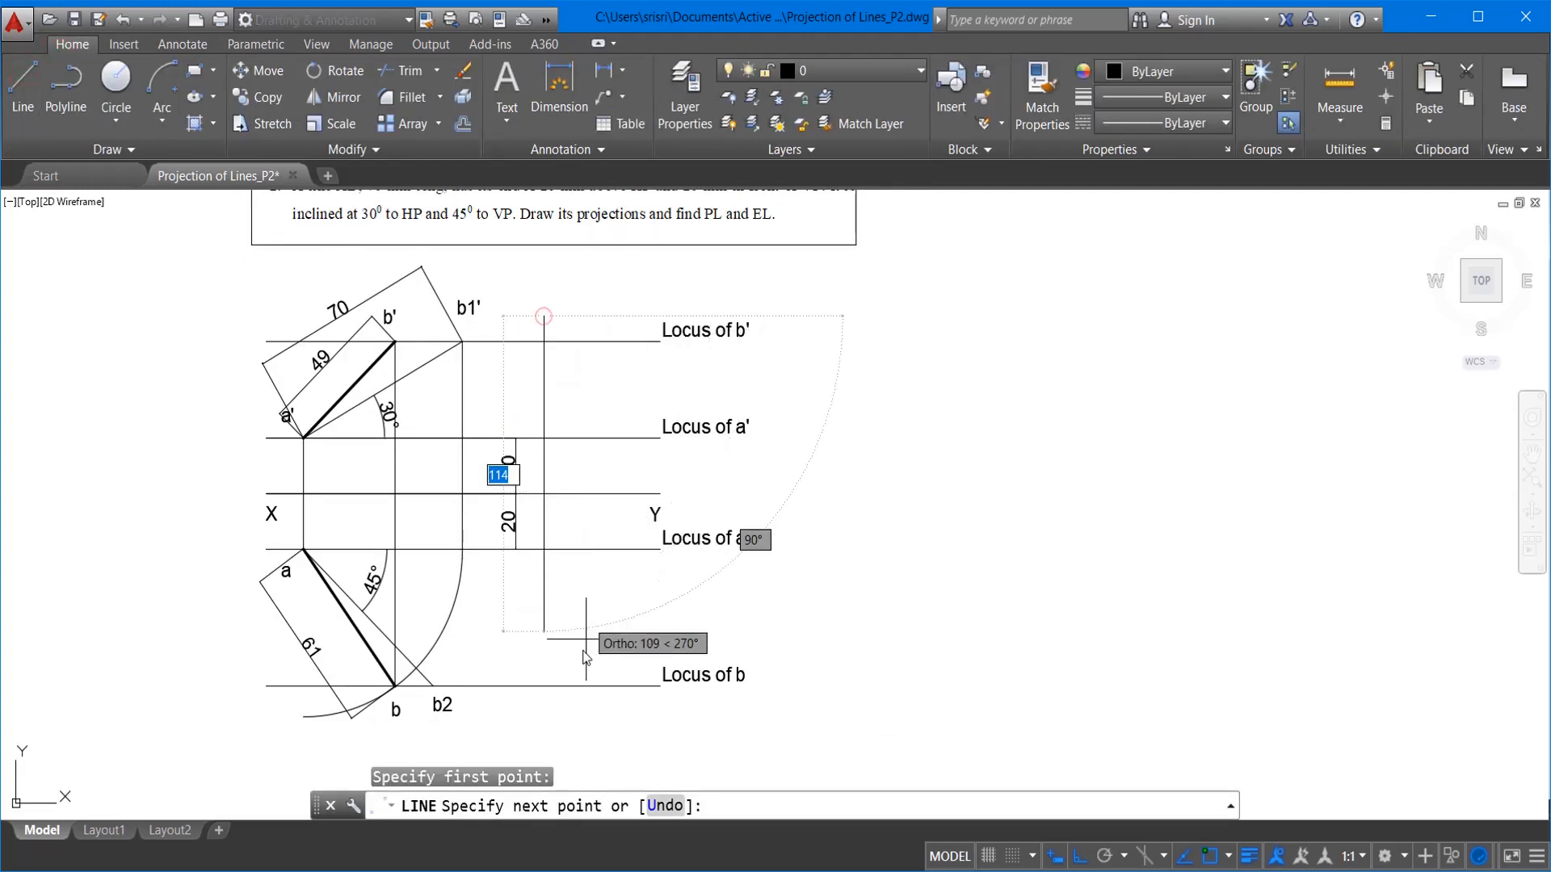
{"action": "left_click", "coordinate": [560, 686]}
{"action": "key", "text": "Escape"}
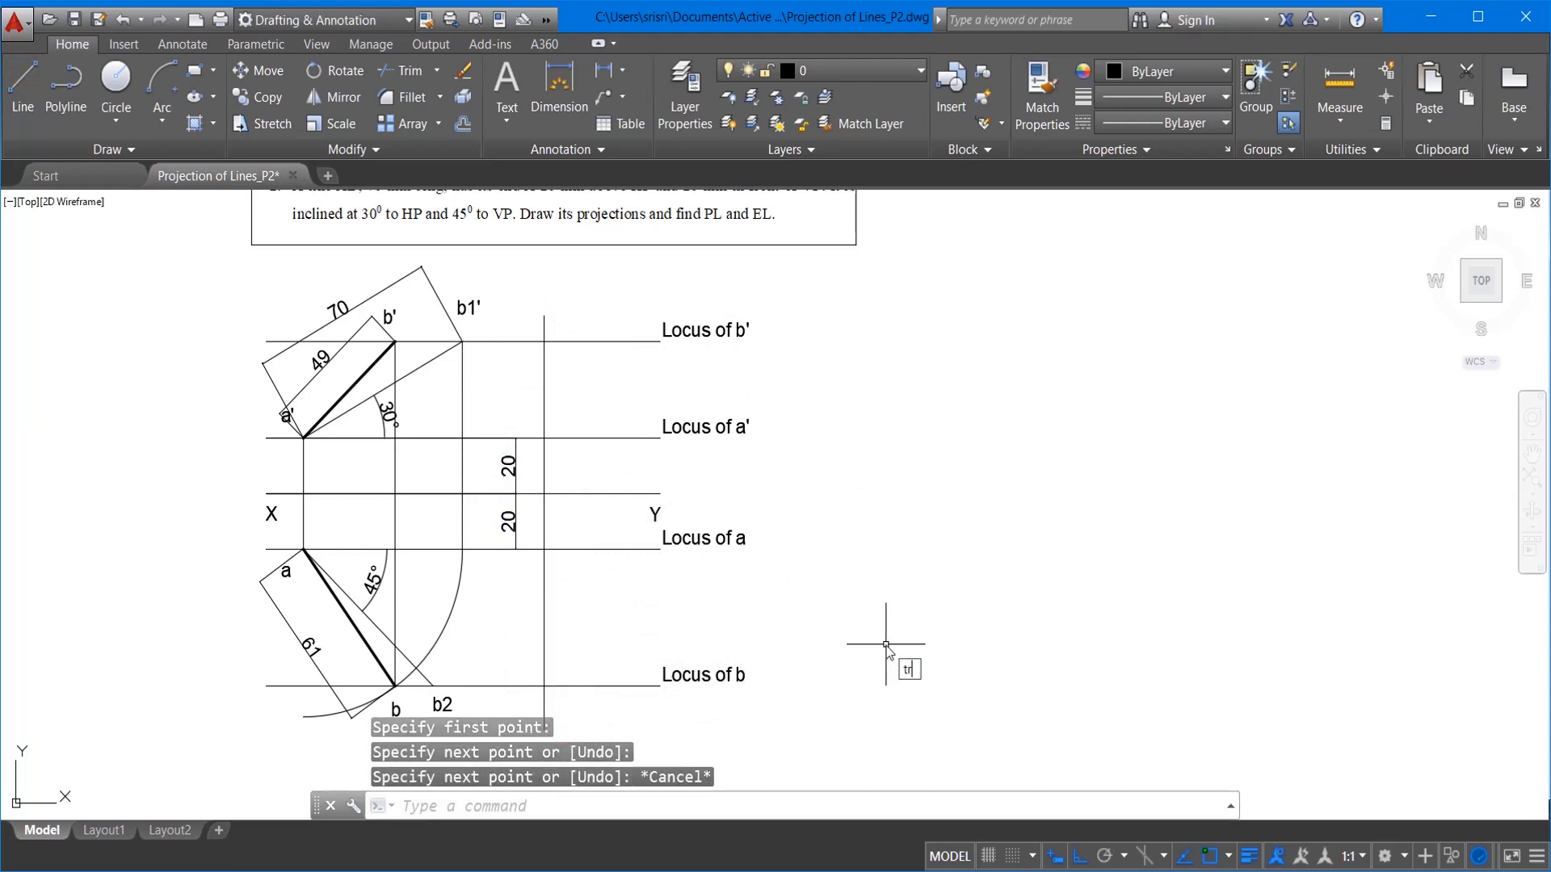
Step: Trim the XY line and the four locus lines back to the vertical line on their label side, and delete the vertical line
{"action": "type", "text": "tr"}
{"action": "key", "text": "Return"}
{"action": "key", "text": "Return"}
{"action": "left_click", "coordinate": [606, 305]}
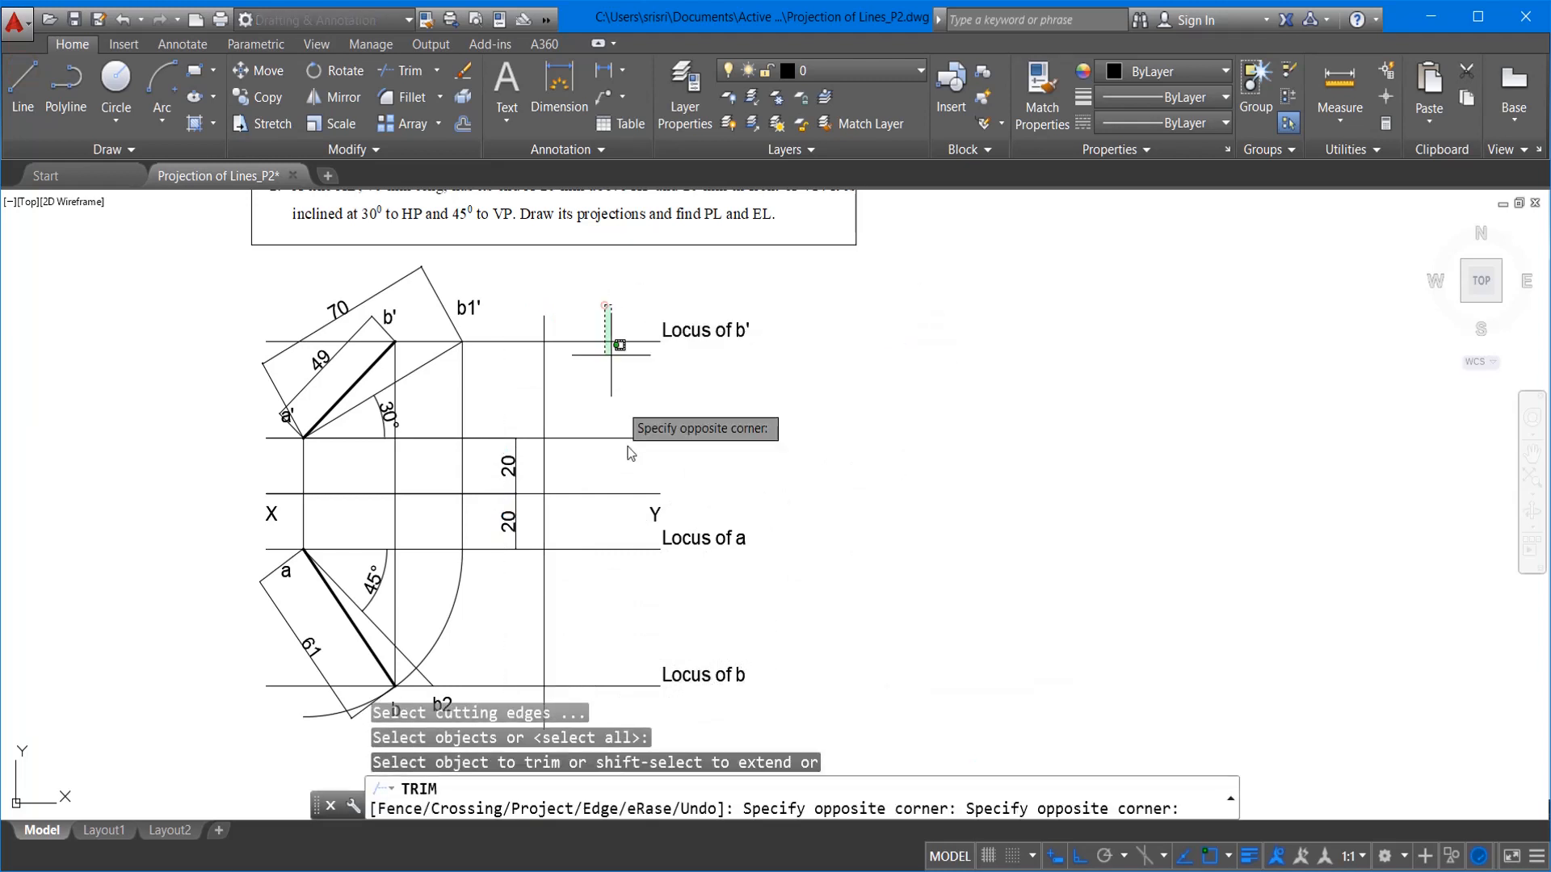
{"action": "left_click", "coordinate": [610, 710]}
{"action": "key", "text": "Escape"}
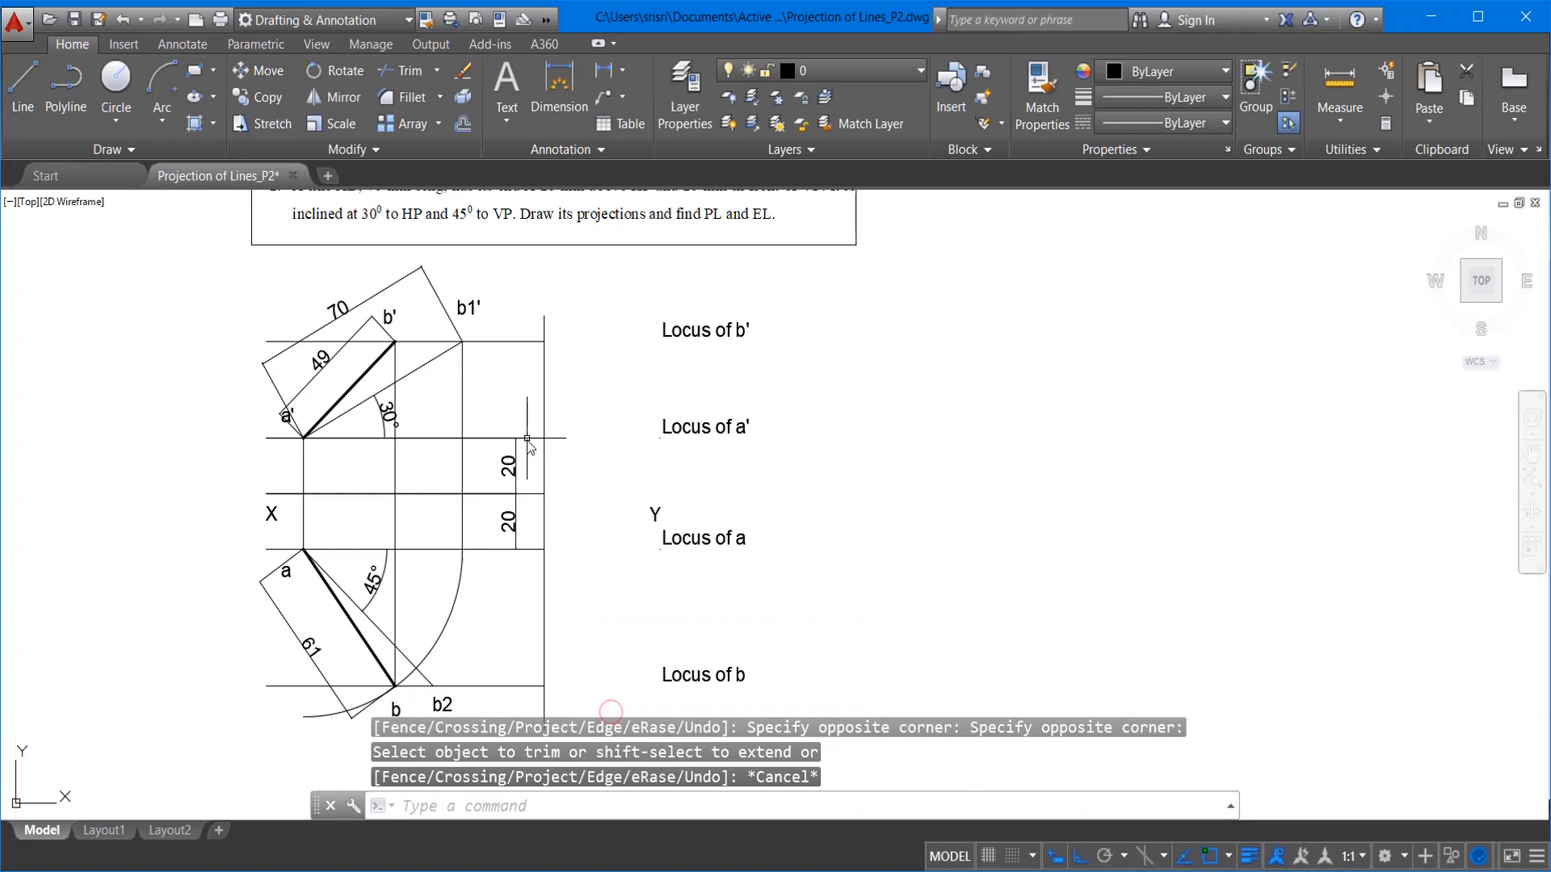
{"action": "left_click", "coordinate": [543, 327]}
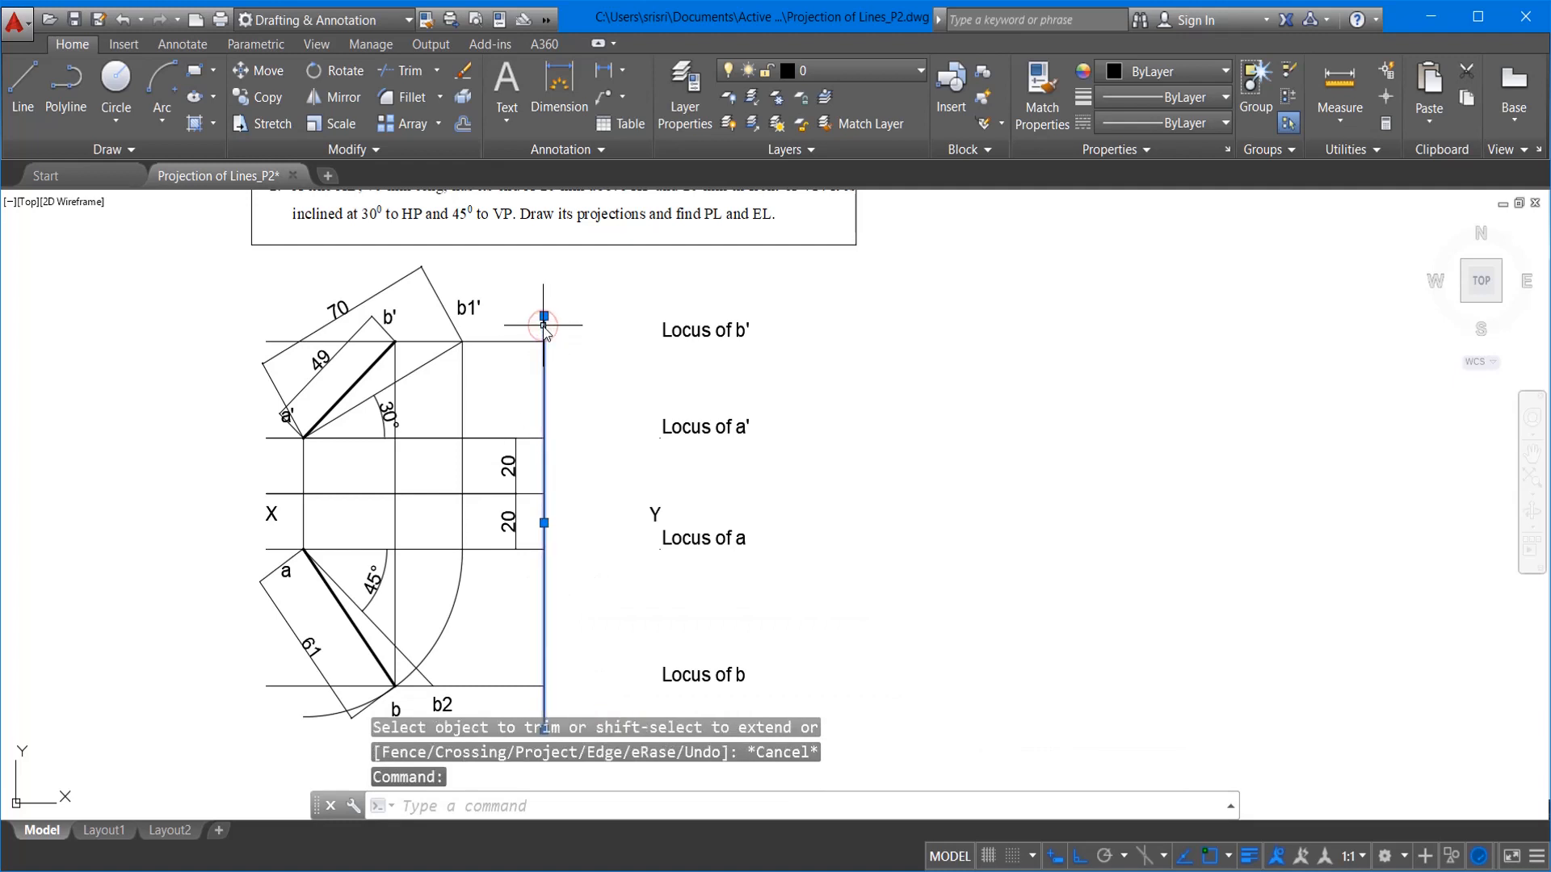
{"action": "key", "text": "Delete"}
Step: Move the four locus labels and the Y label together horizontally to sit beside the trimmed ends of their lines
{"action": "left_click", "coordinate": [642, 283]}
{"action": "left_click", "coordinate": [798, 735]}
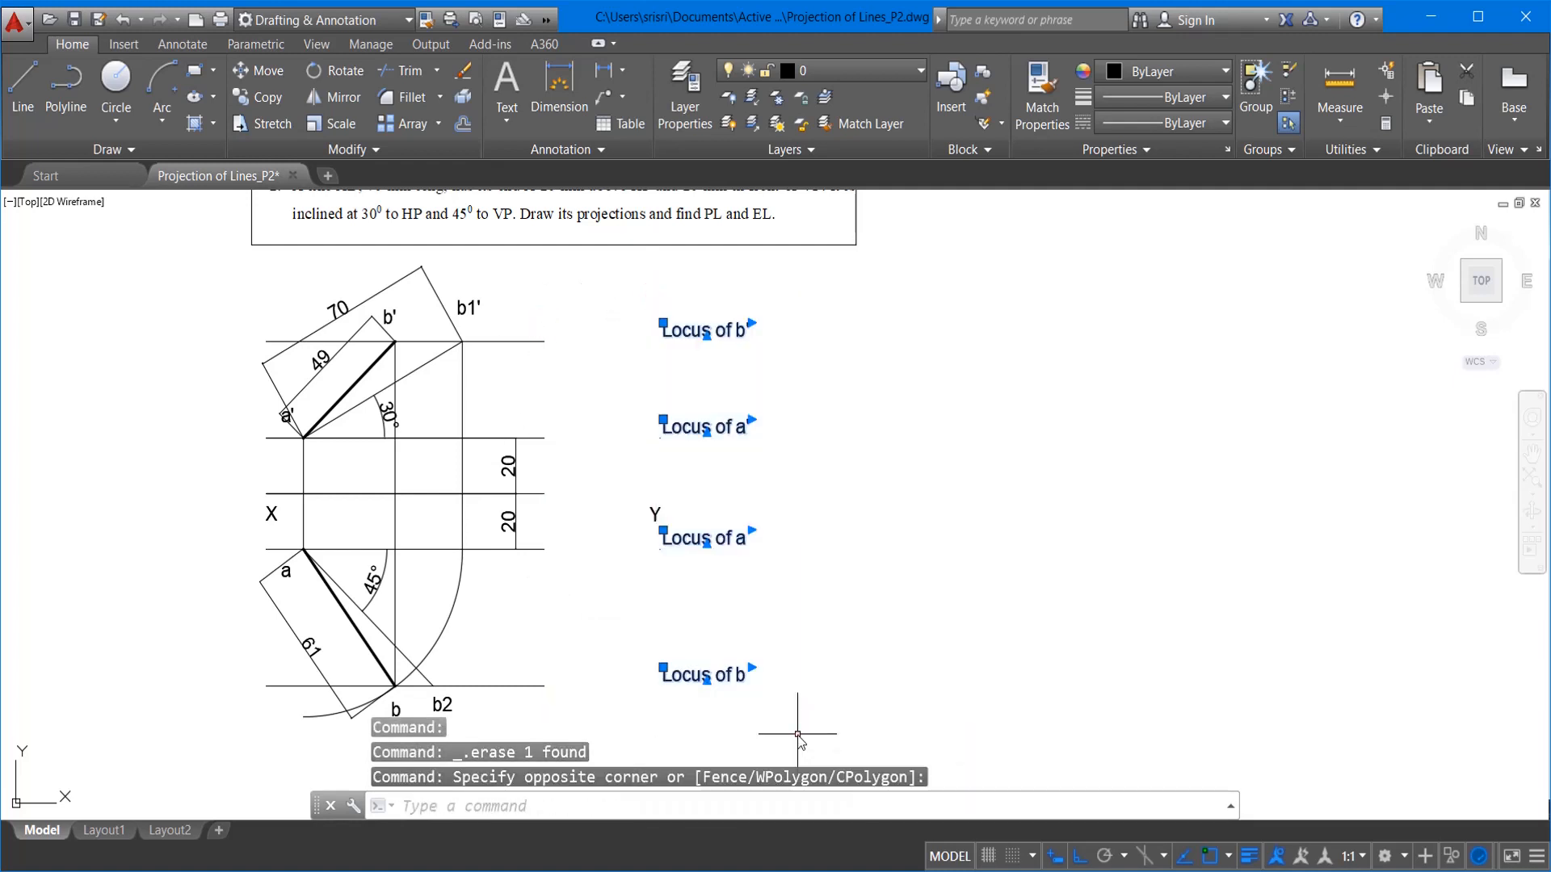
{"action": "left_click", "coordinate": [655, 508]}
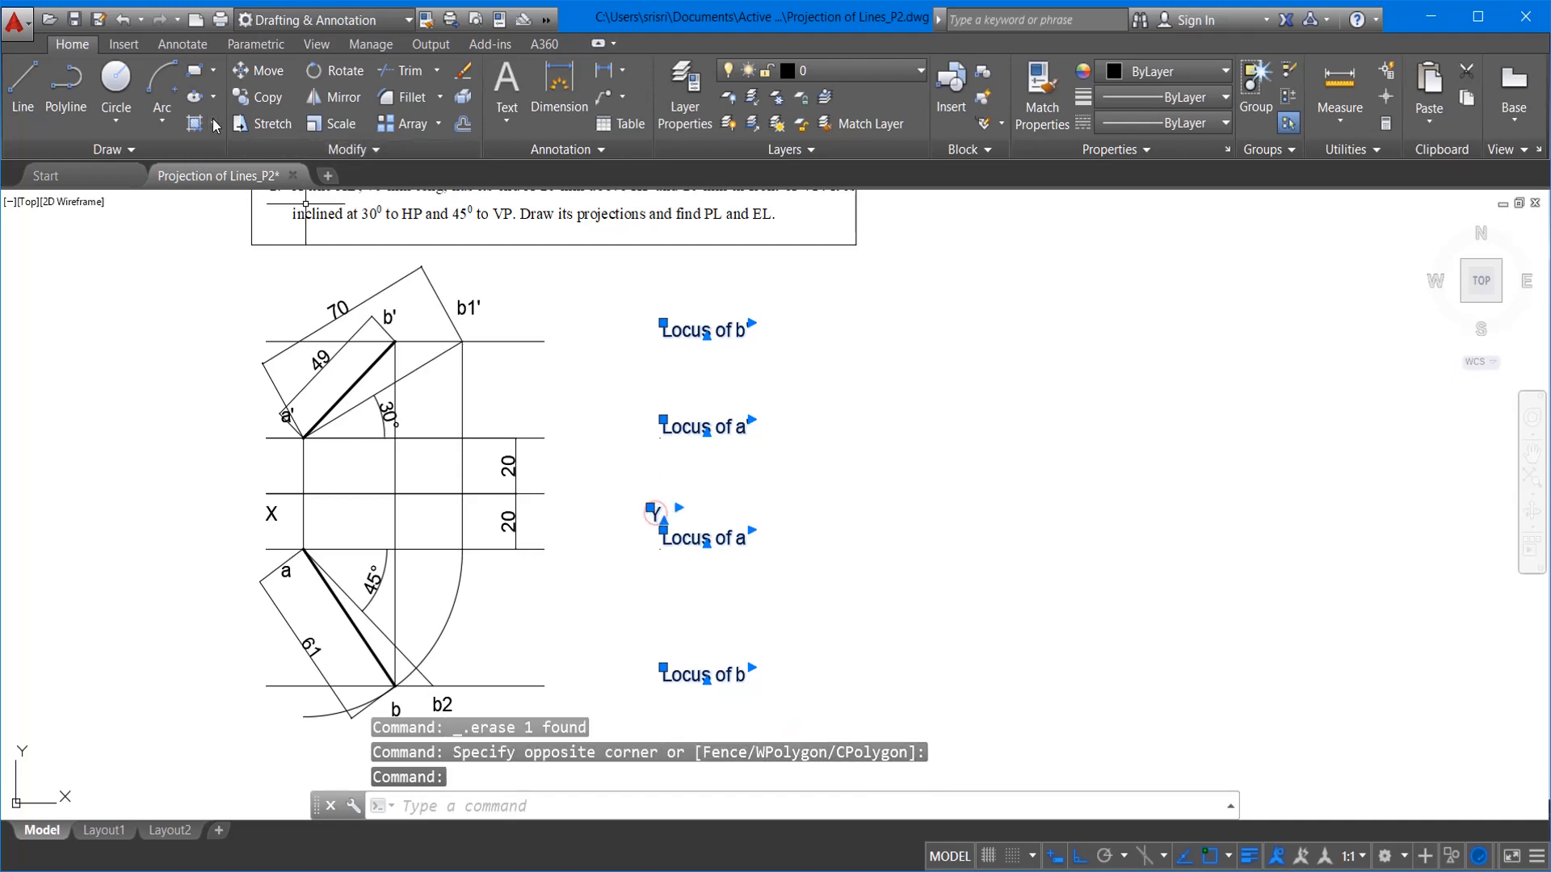
{"action": "left_click", "coordinate": [250, 68]}
{"action": "left_click", "coordinate": [1092, 608]}
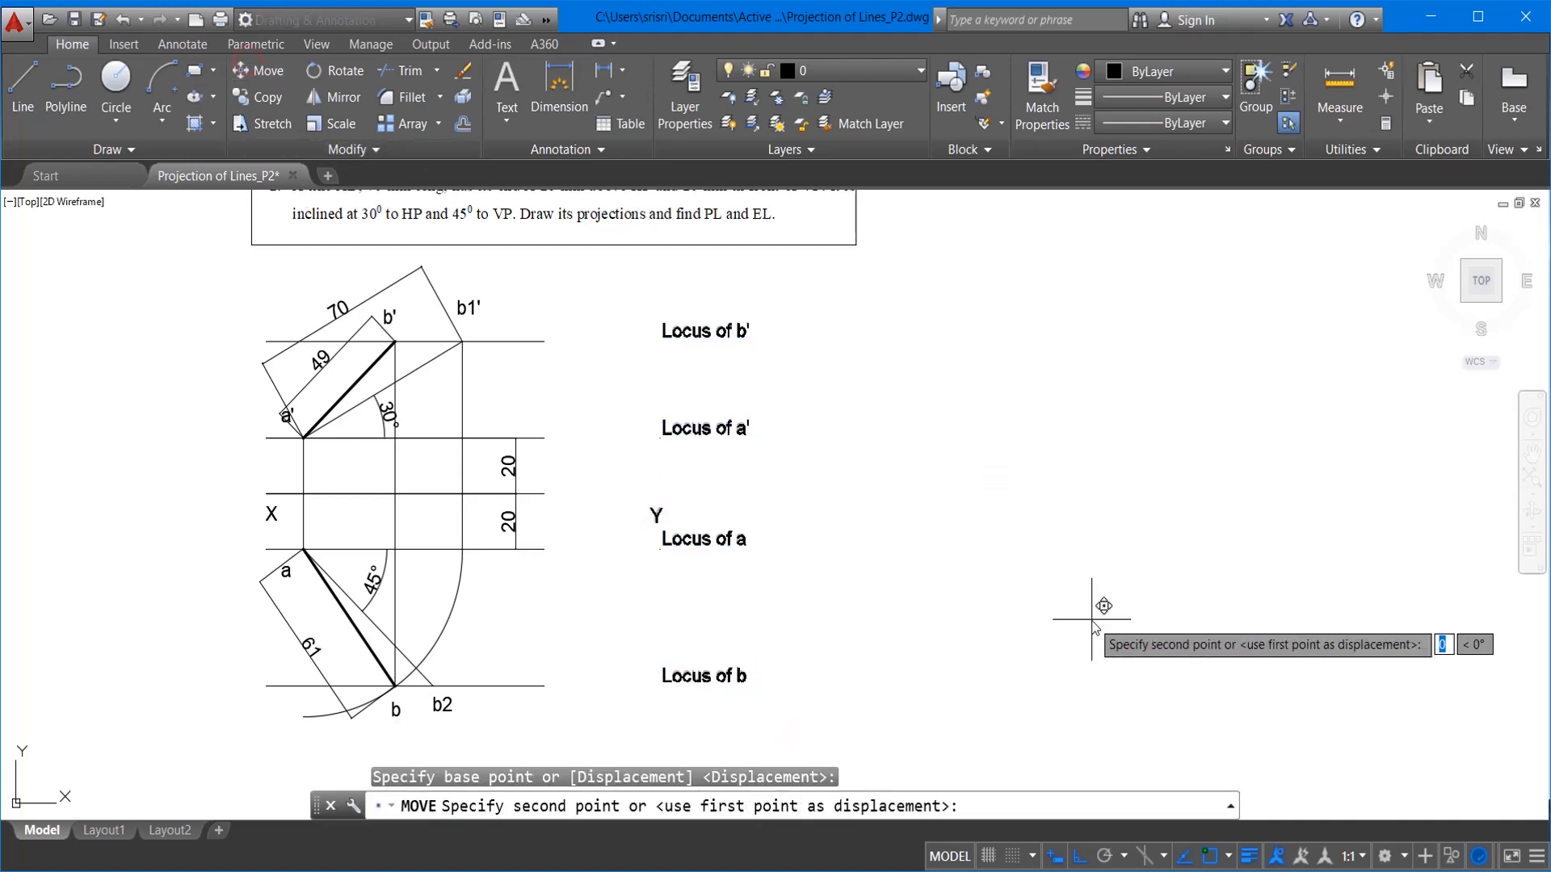
{"action": "left_click", "coordinate": [984, 604]}
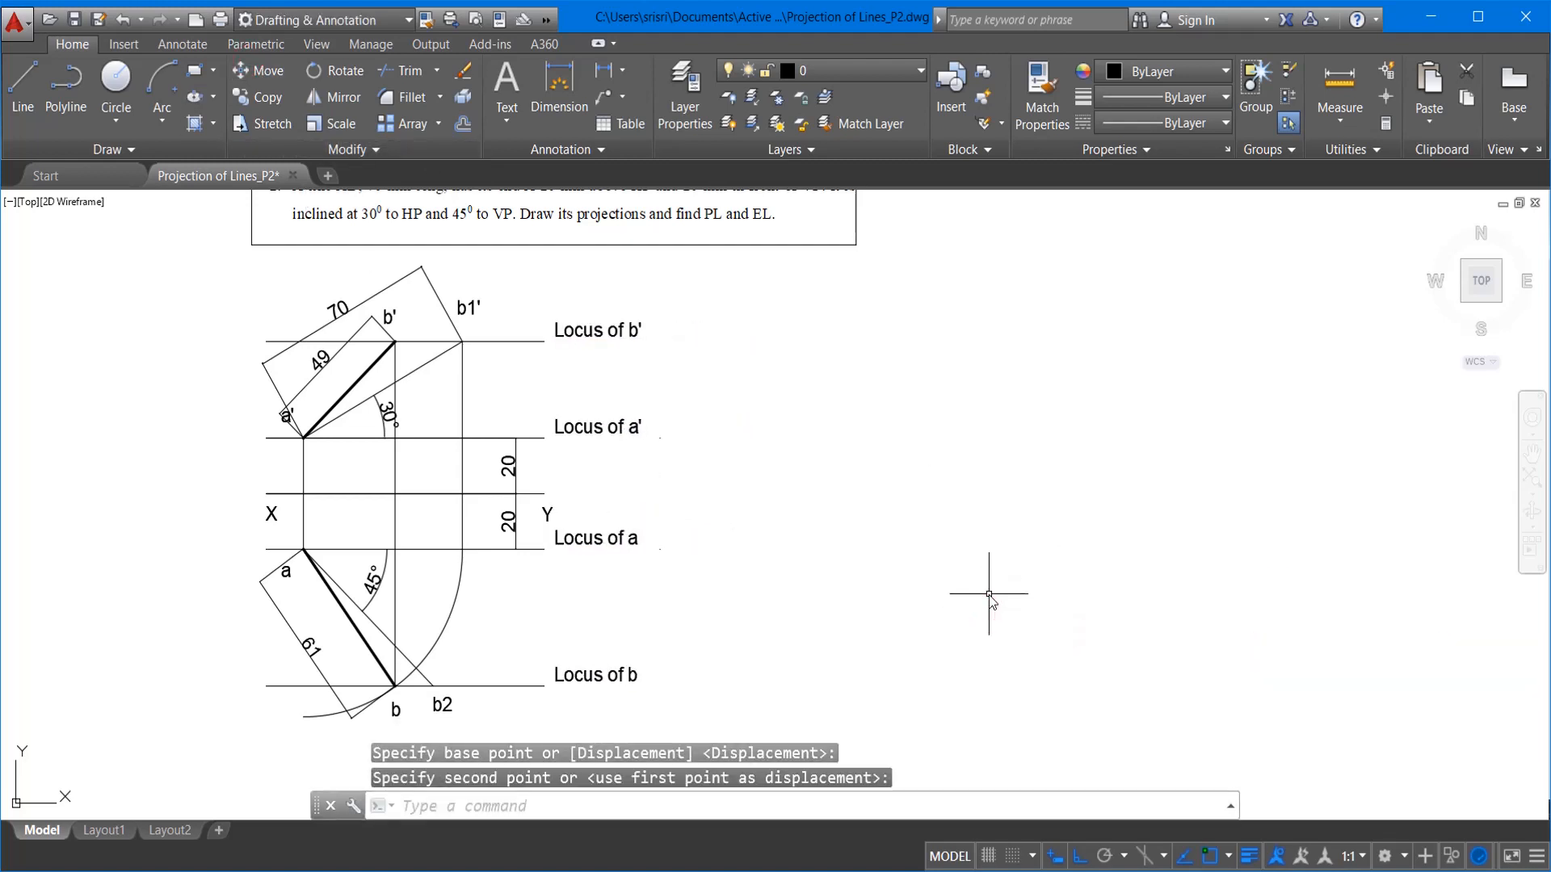
Step: Zoom to the drawing extents and review the whole dimensioned projection together with the problem statement
{"action": "scroll", "coordinate": [998, 594], "scroll_direction": "down", "scroll_amount": 2}
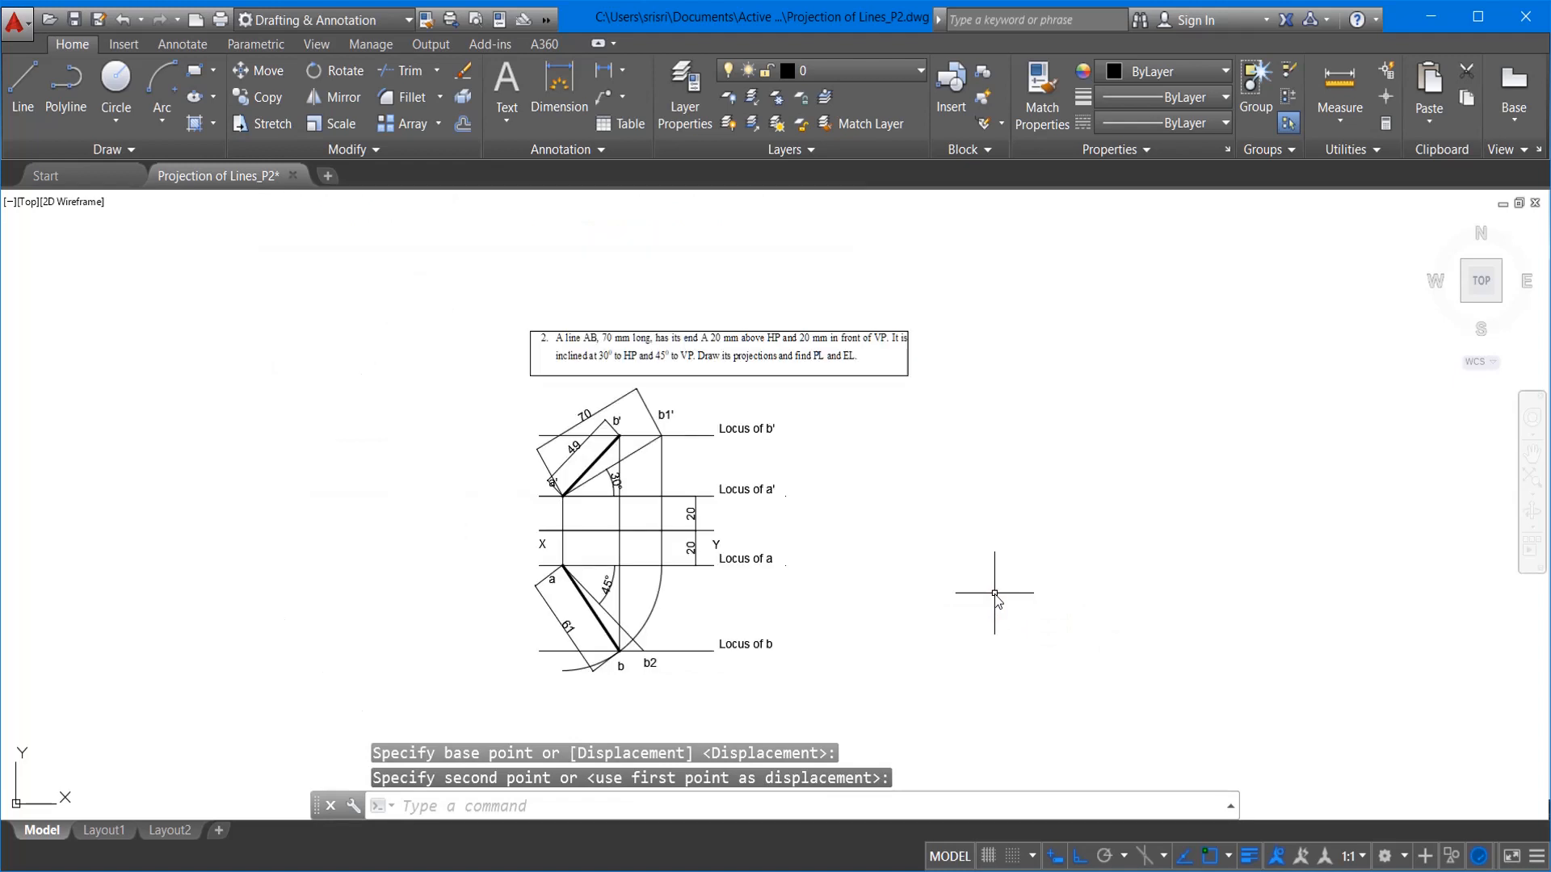
{"action": "scroll", "coordinate": [987, 578], "scroll_direction": "up", "scroll_amount": 2}
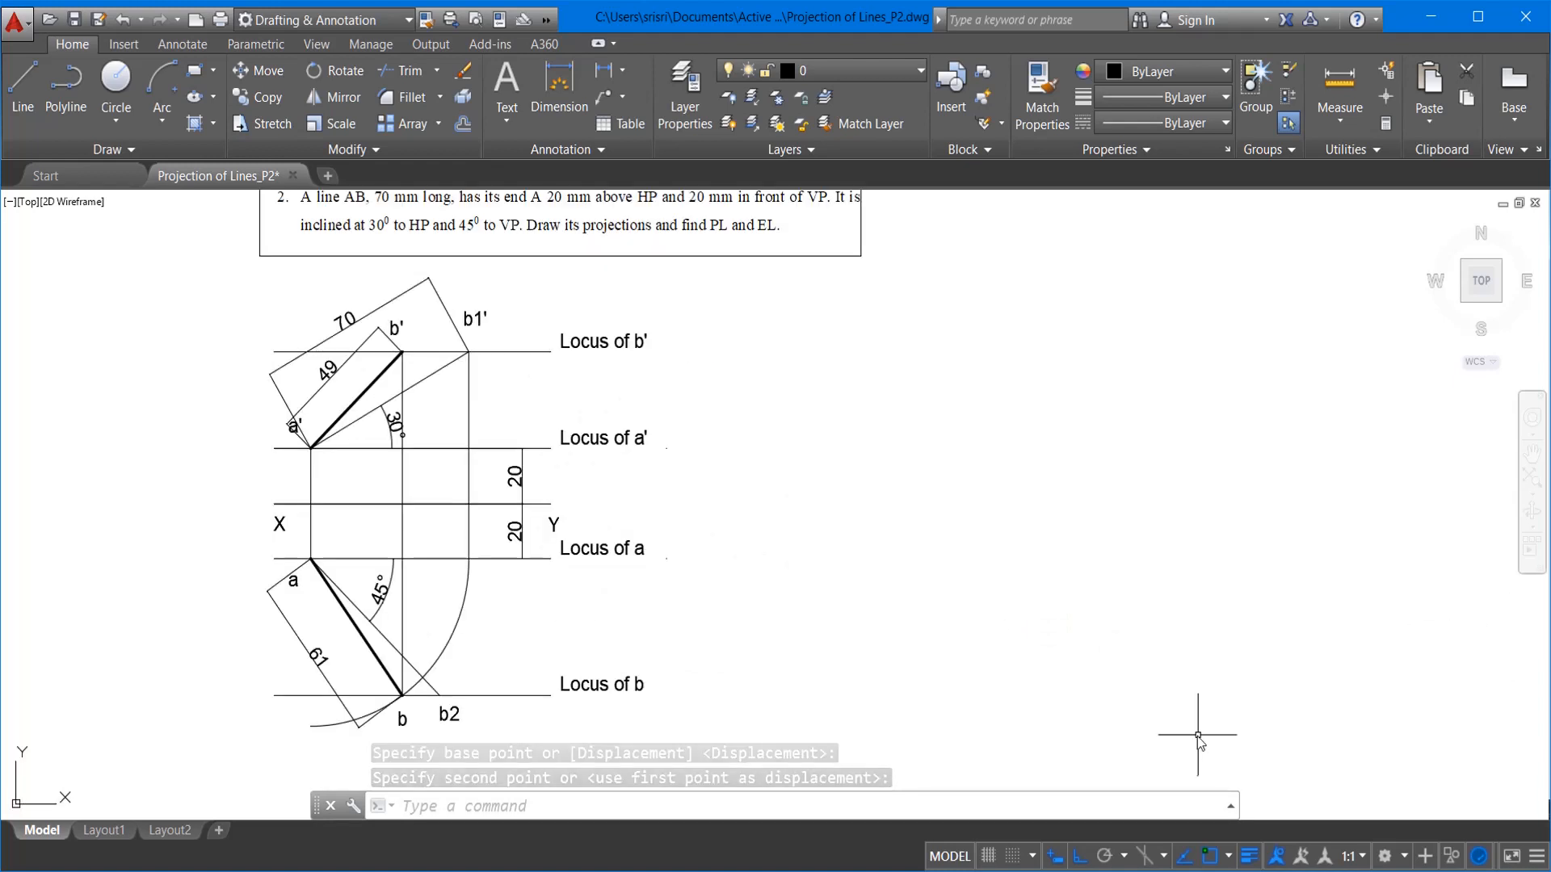
{"action": "type", "text": "z"}
{"action": "key", "text": "Return"}
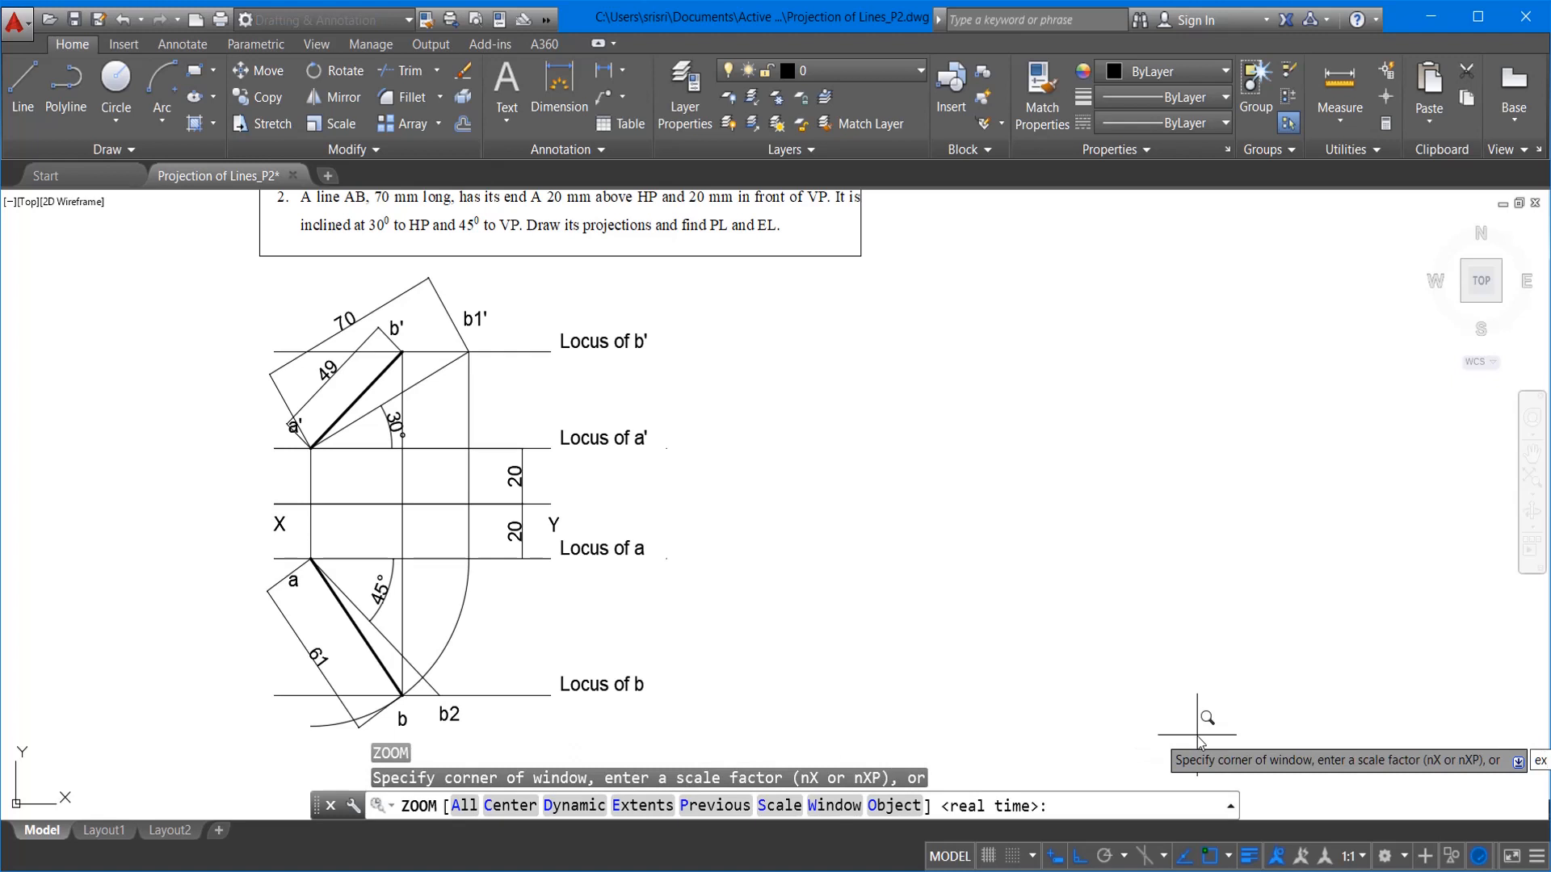
{"action": "key", "text": "Return"}
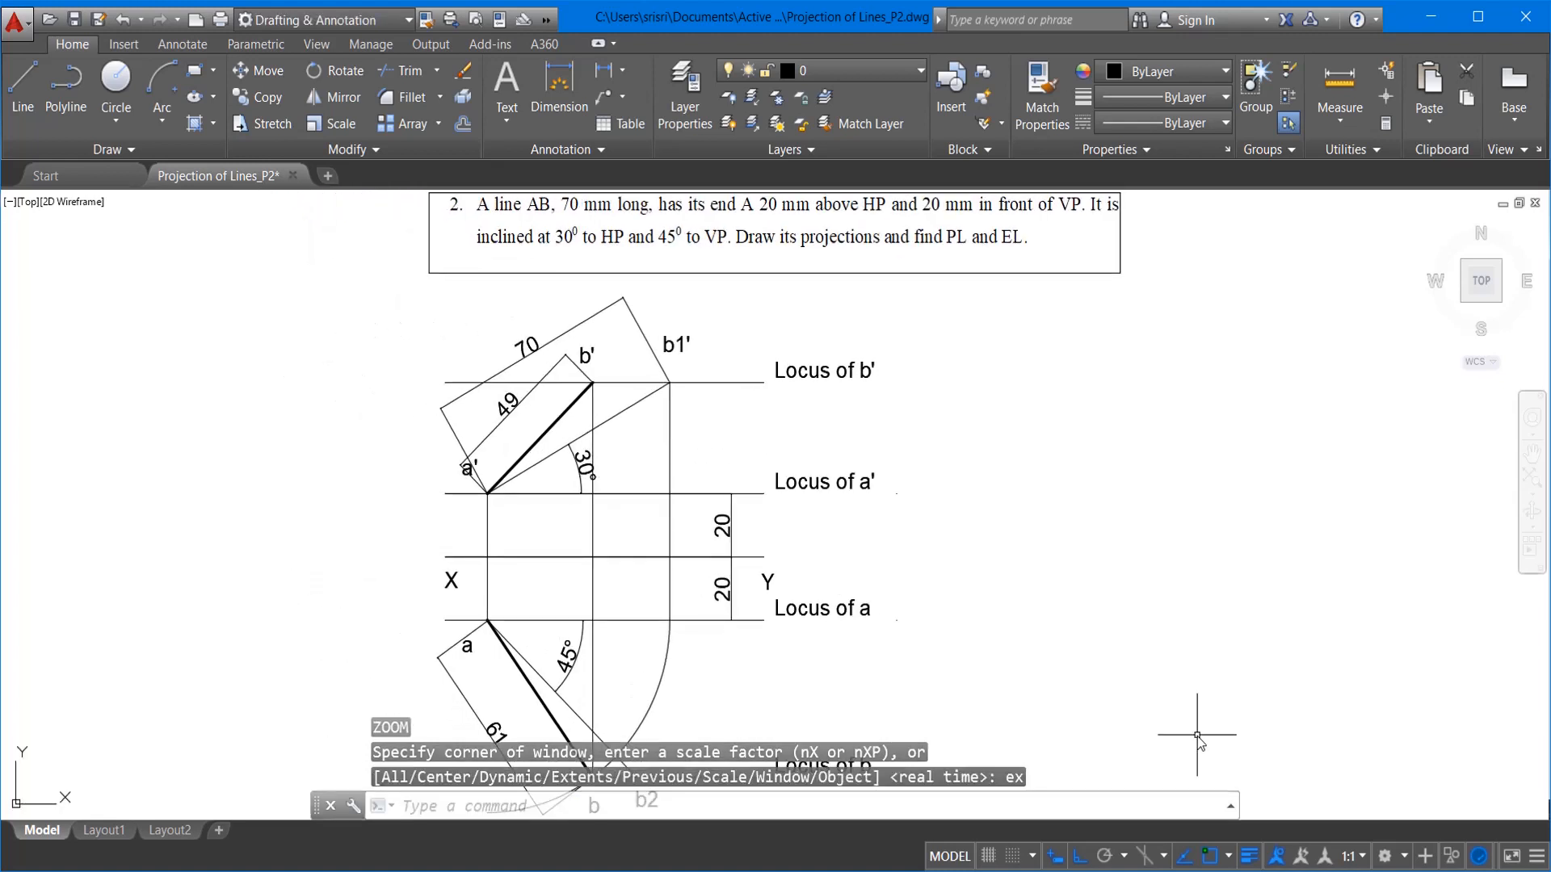
{"action": "scroll", "coordinate": [1125, 469], "scroll_direction": "down", "scroll_amount": 2}
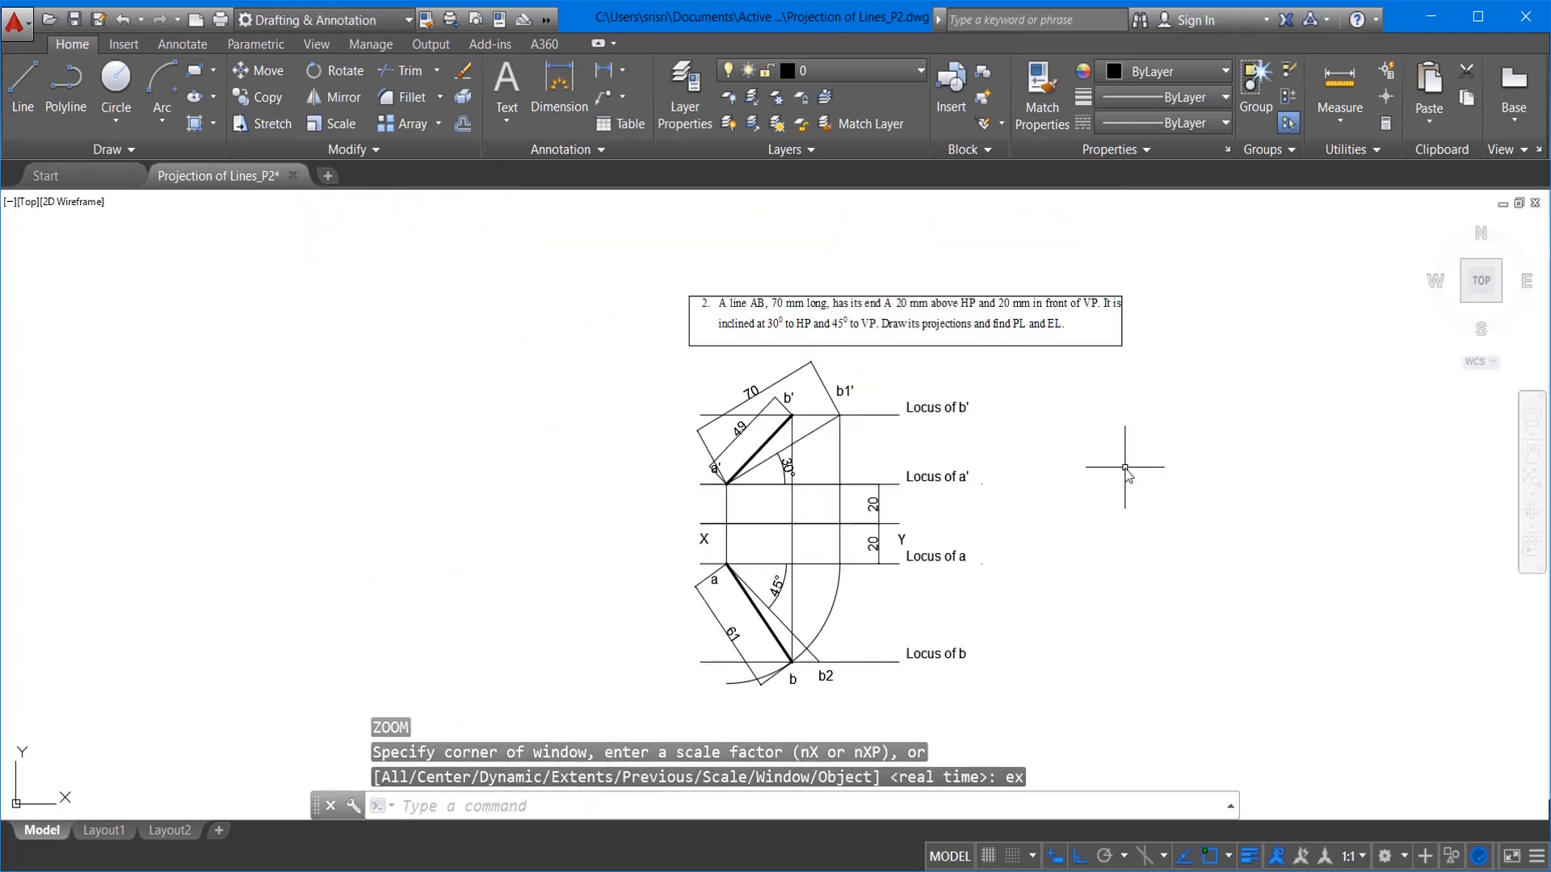